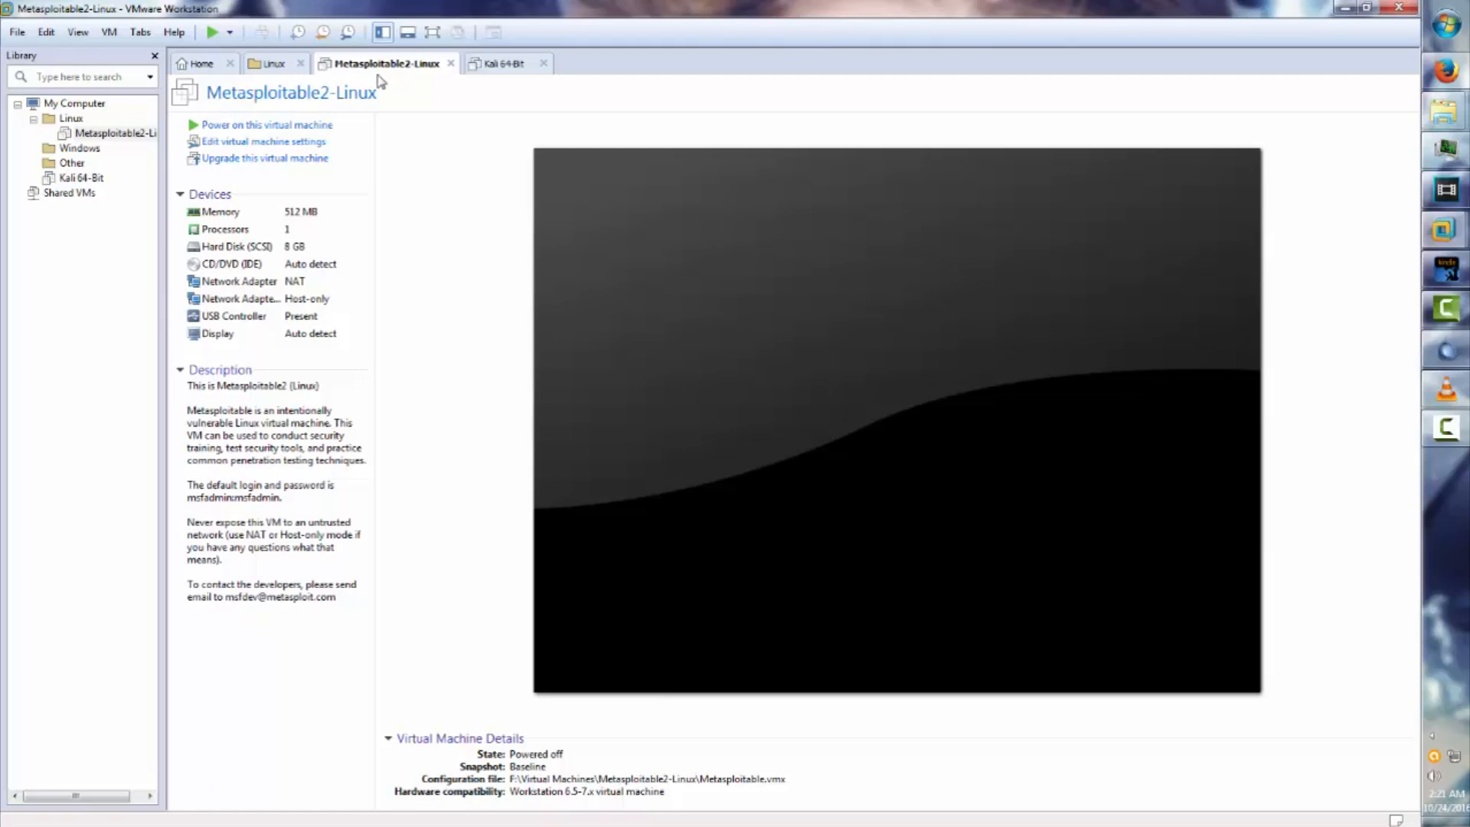
Check the Metasploitable2-Linux context menu, then switch to the Kali 64-Bit virtual machine tab.
right_click(84, 134)
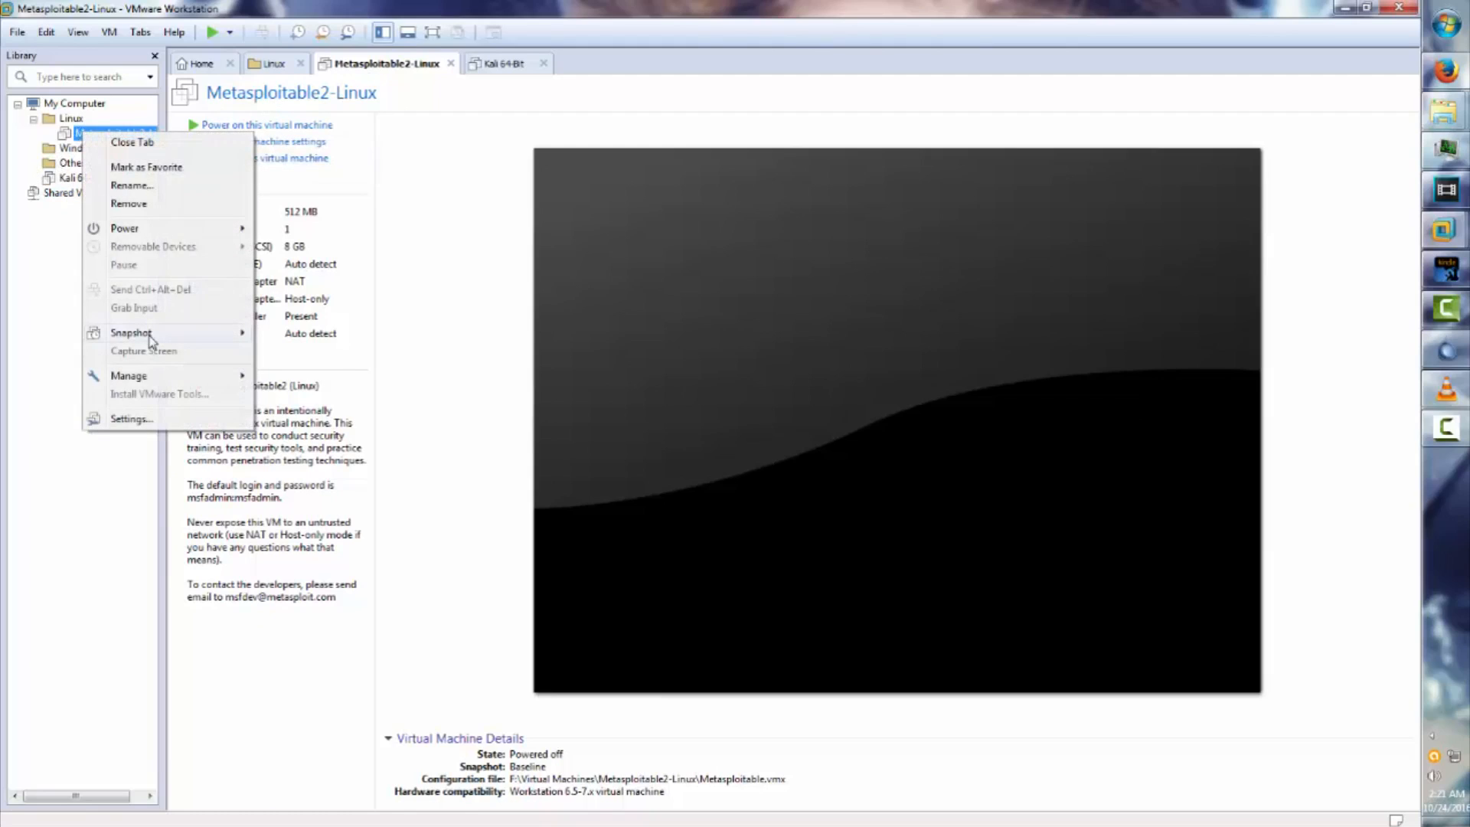
mouse_move(150, 337)
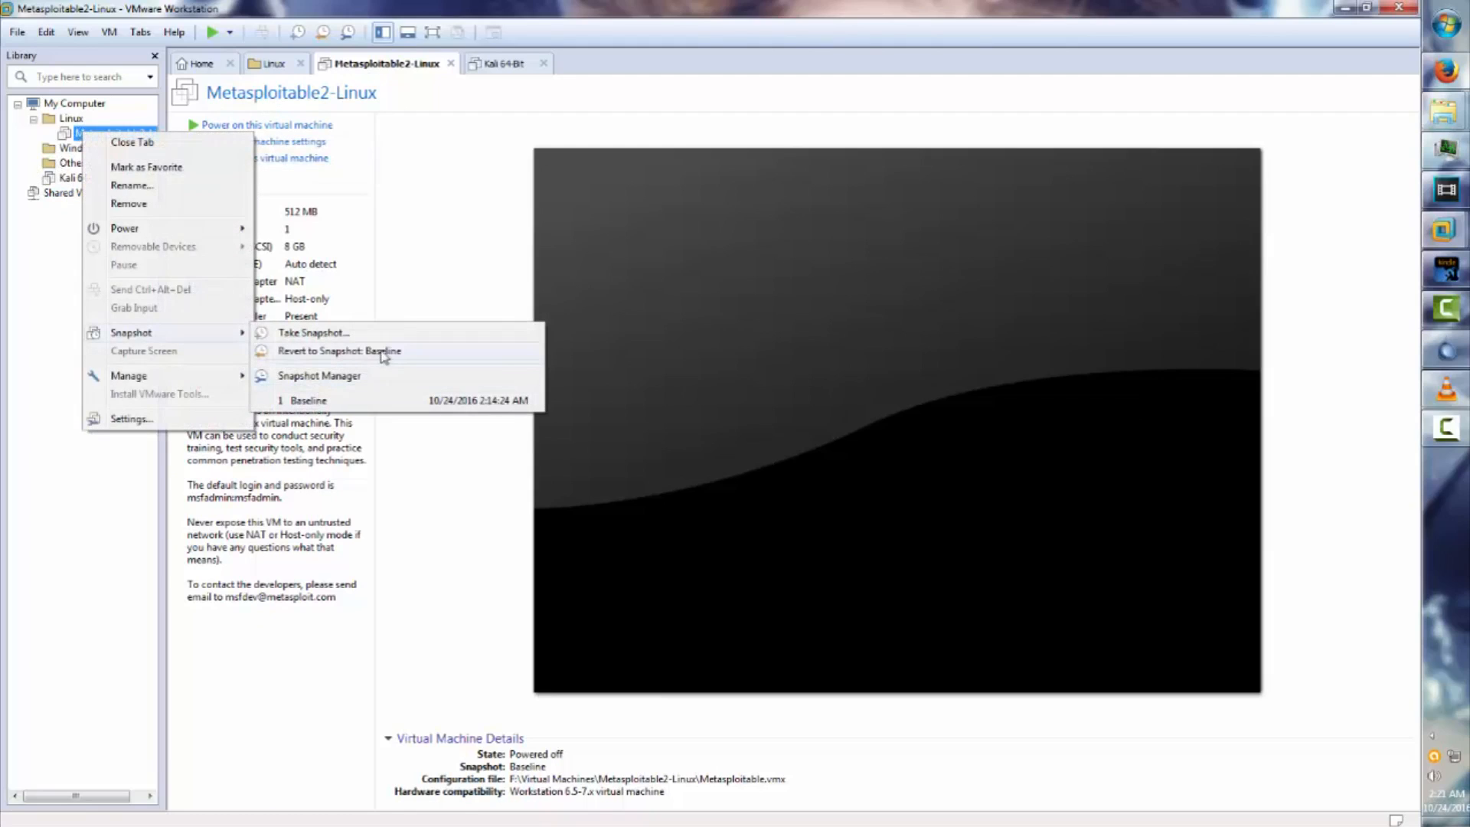
click(451, 160)
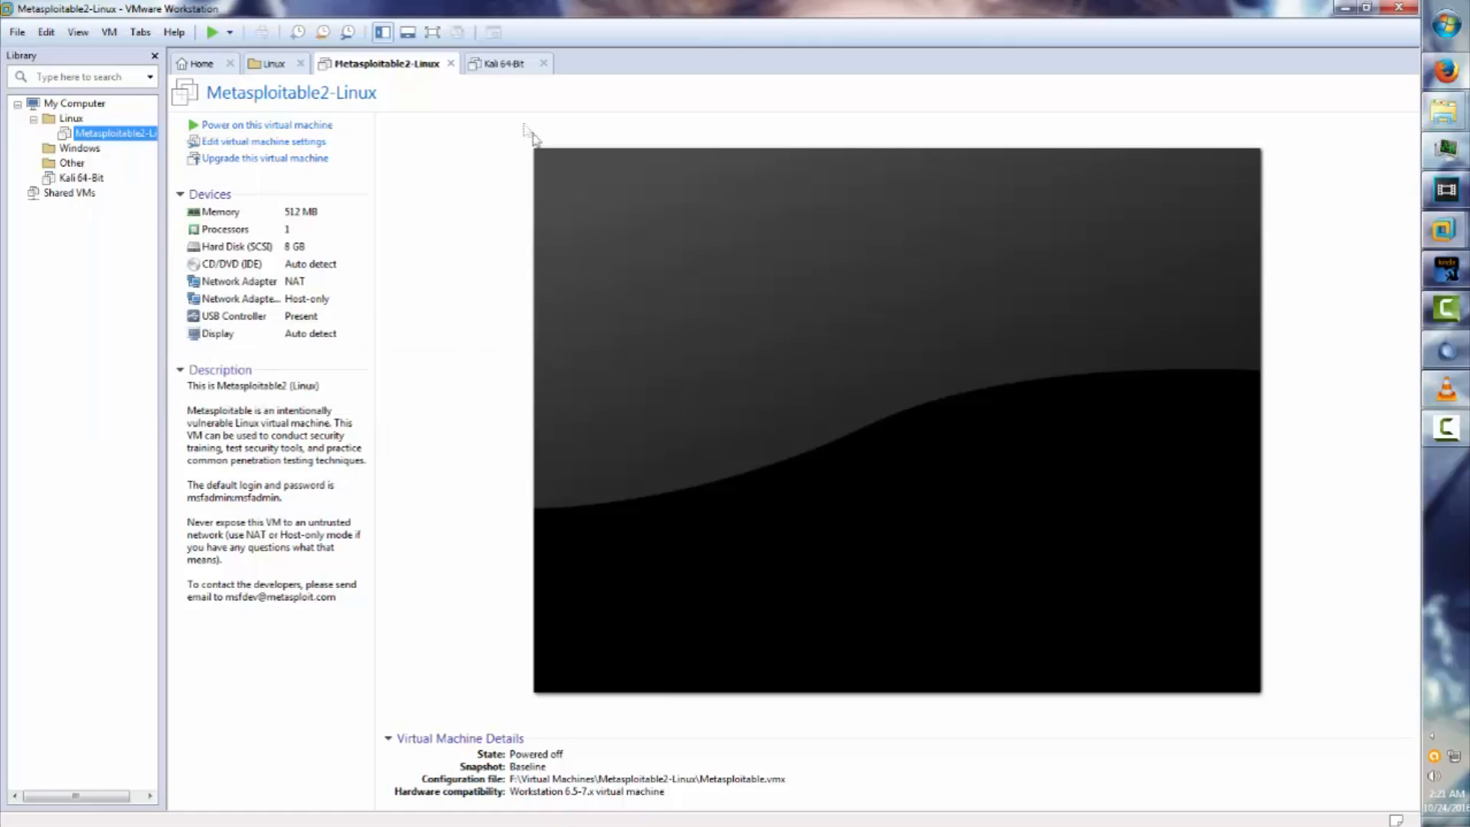
click(508, 65)
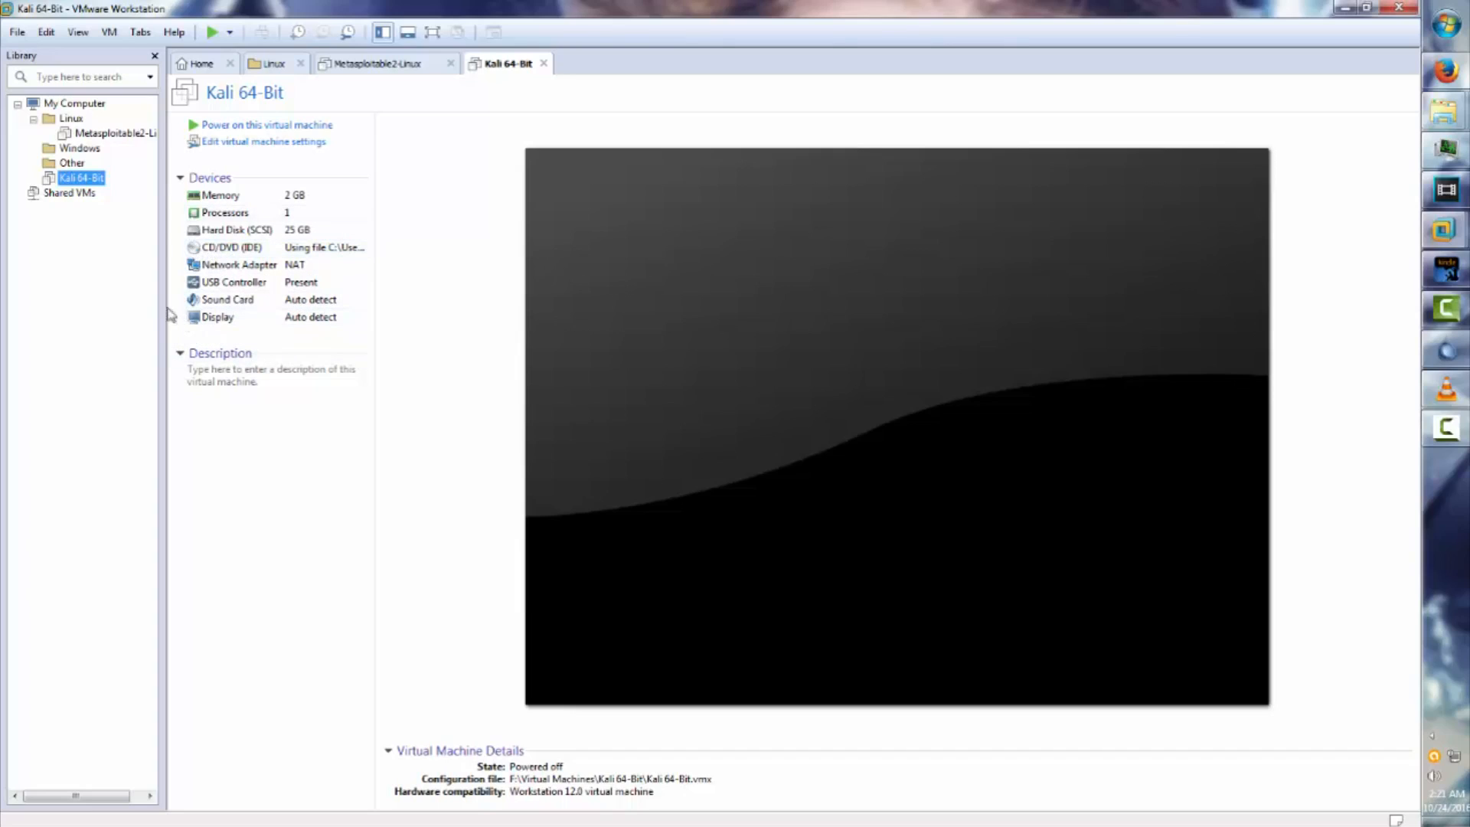
Power on Kali 64-Bit, dismiss the removable devices notice, and boot the text-mode Install entry.
click(239, 127)
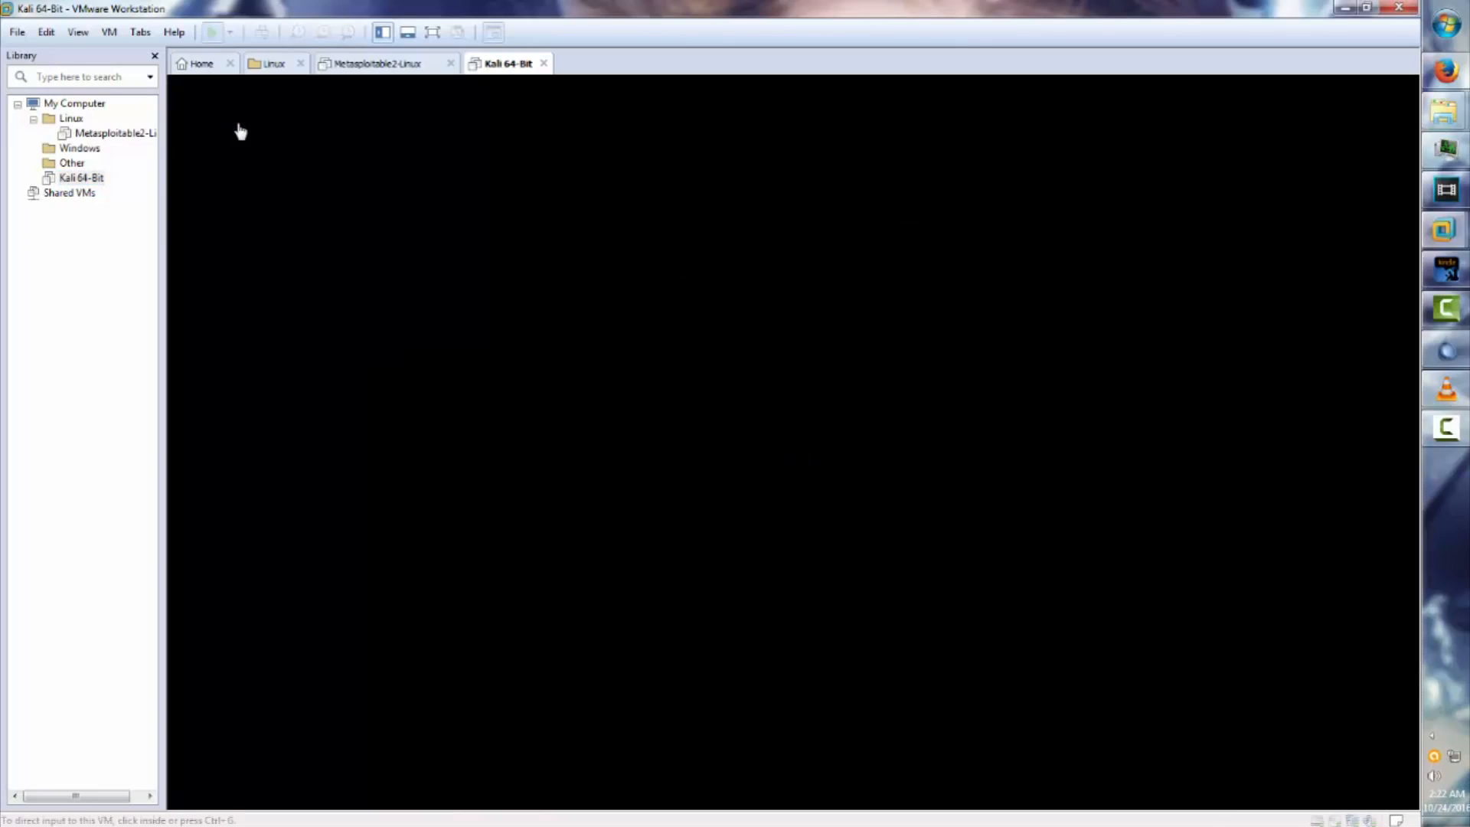
click(814, 507)
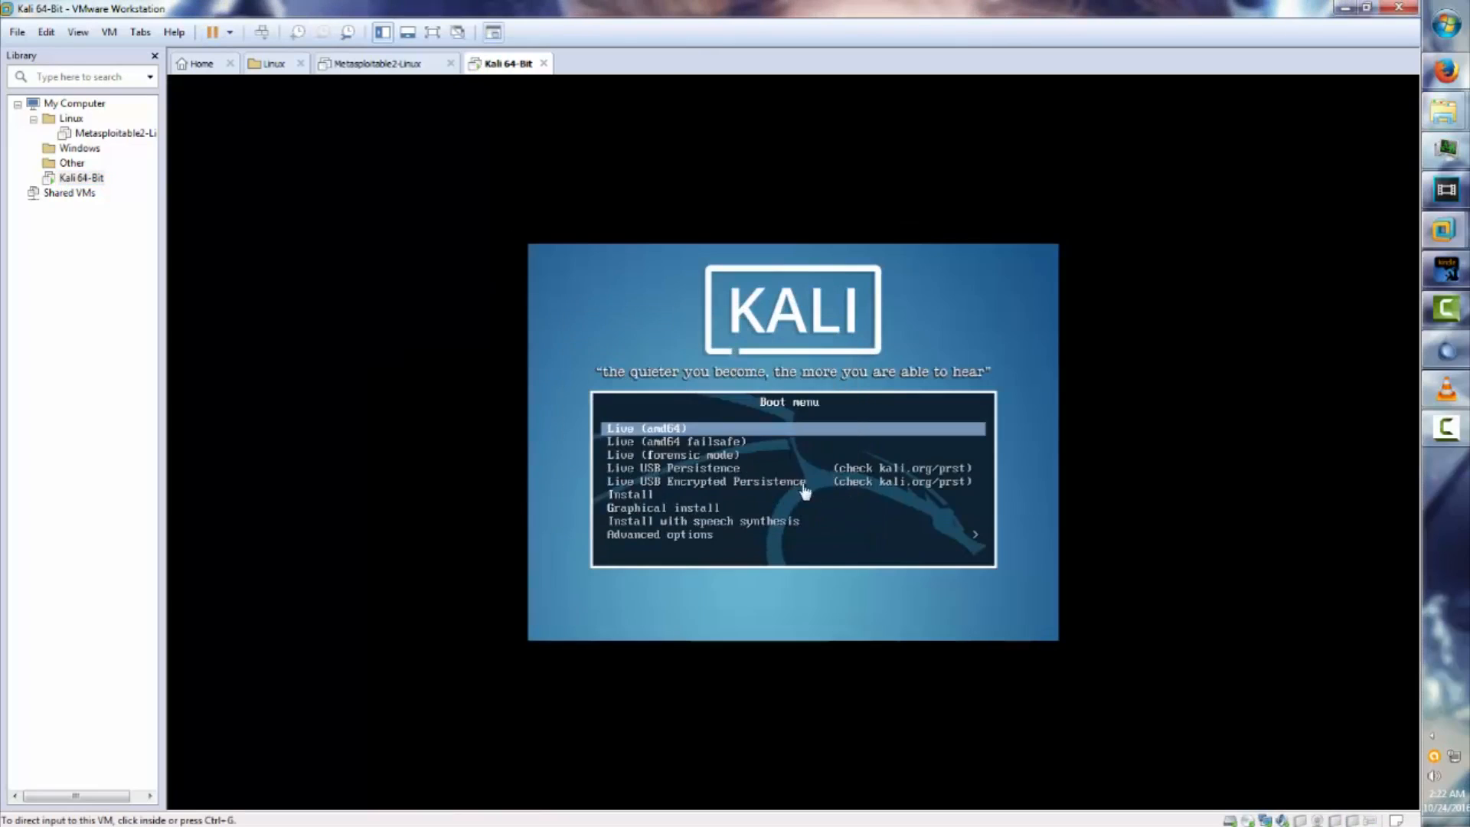
click(760, 317)
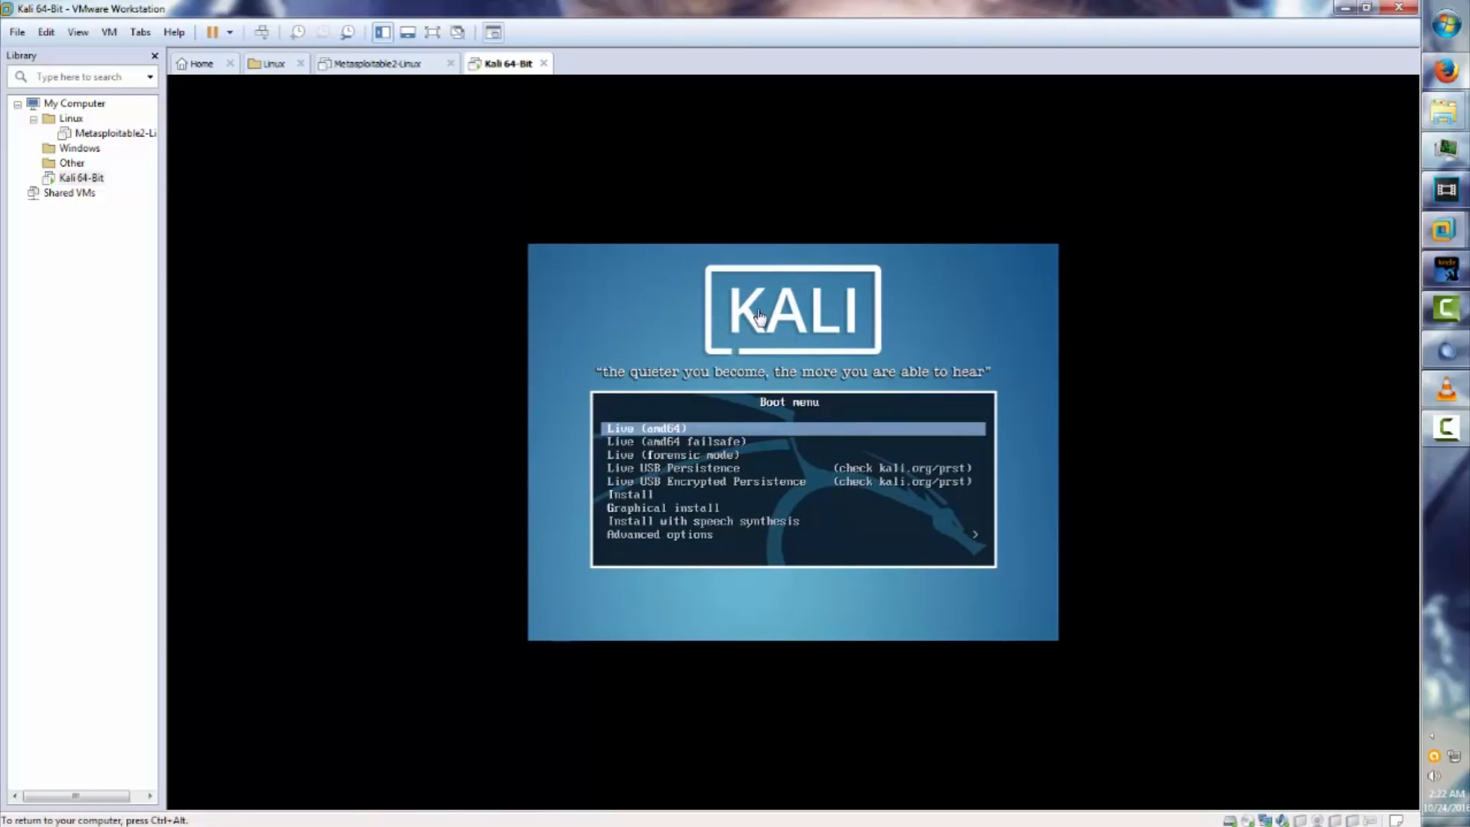
key(Down)
key(Down)
key(Down)
key(Down)
key(Down)
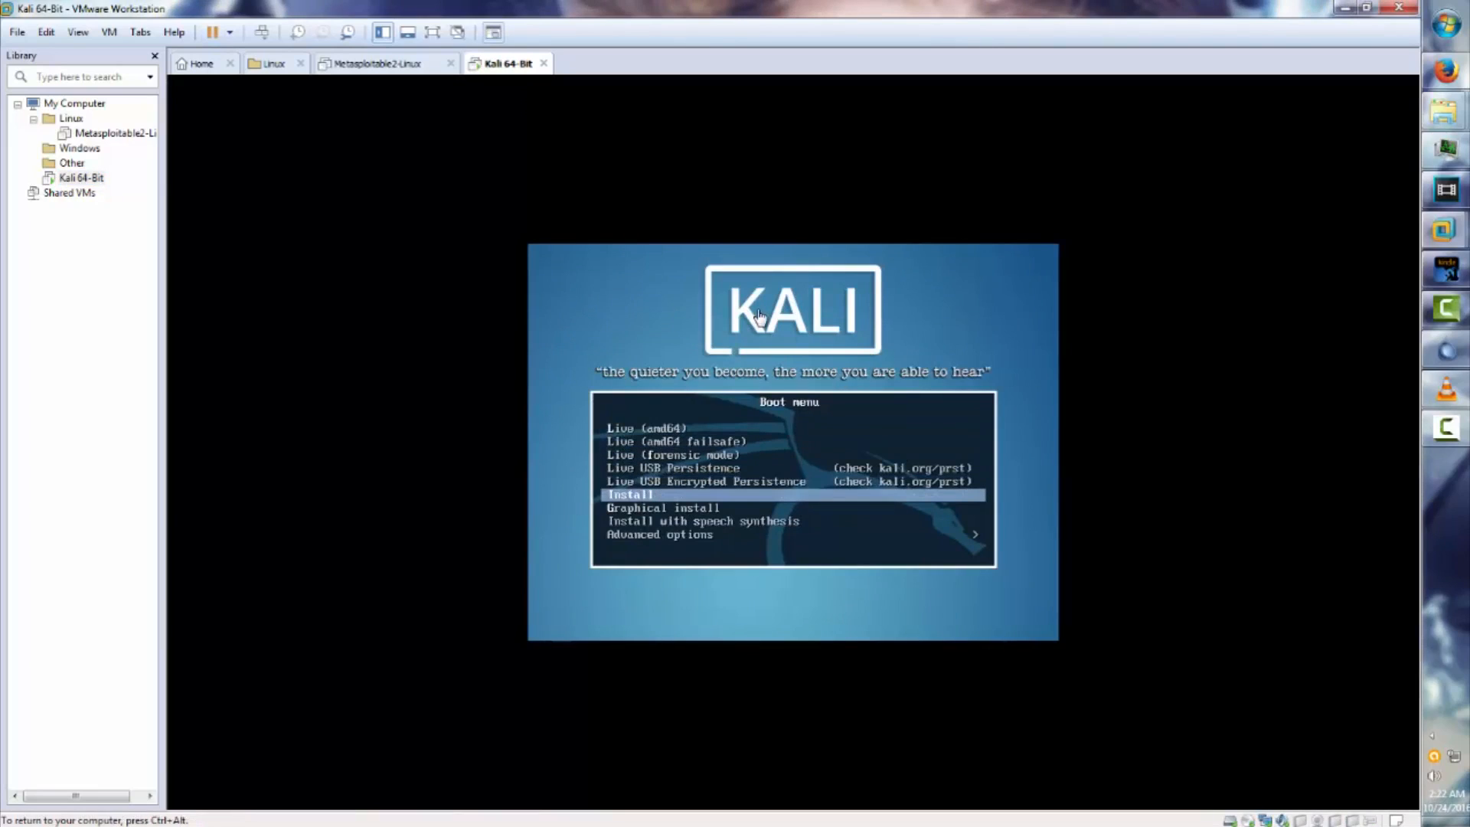
key(Down)
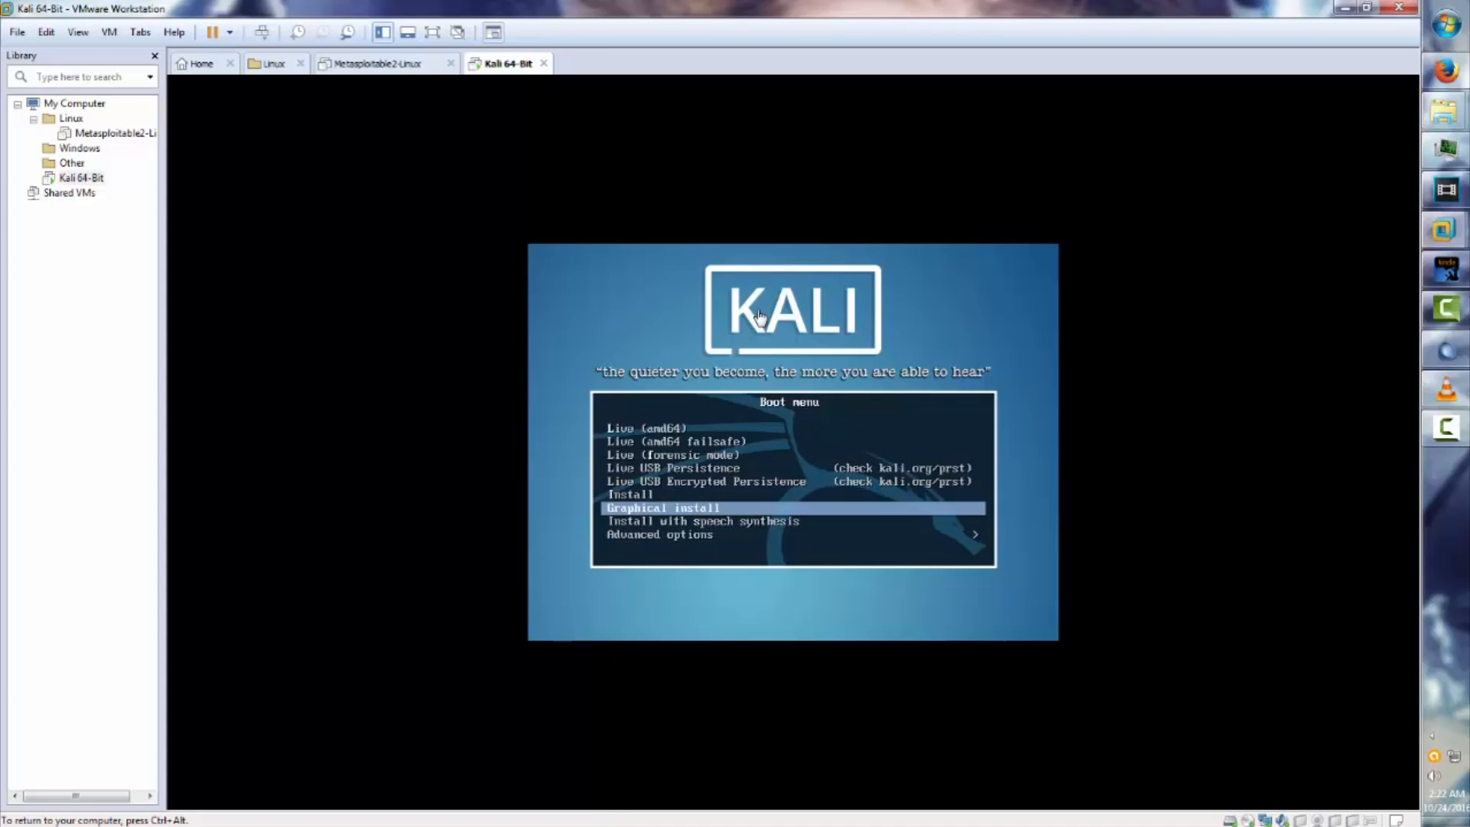
key(Up)
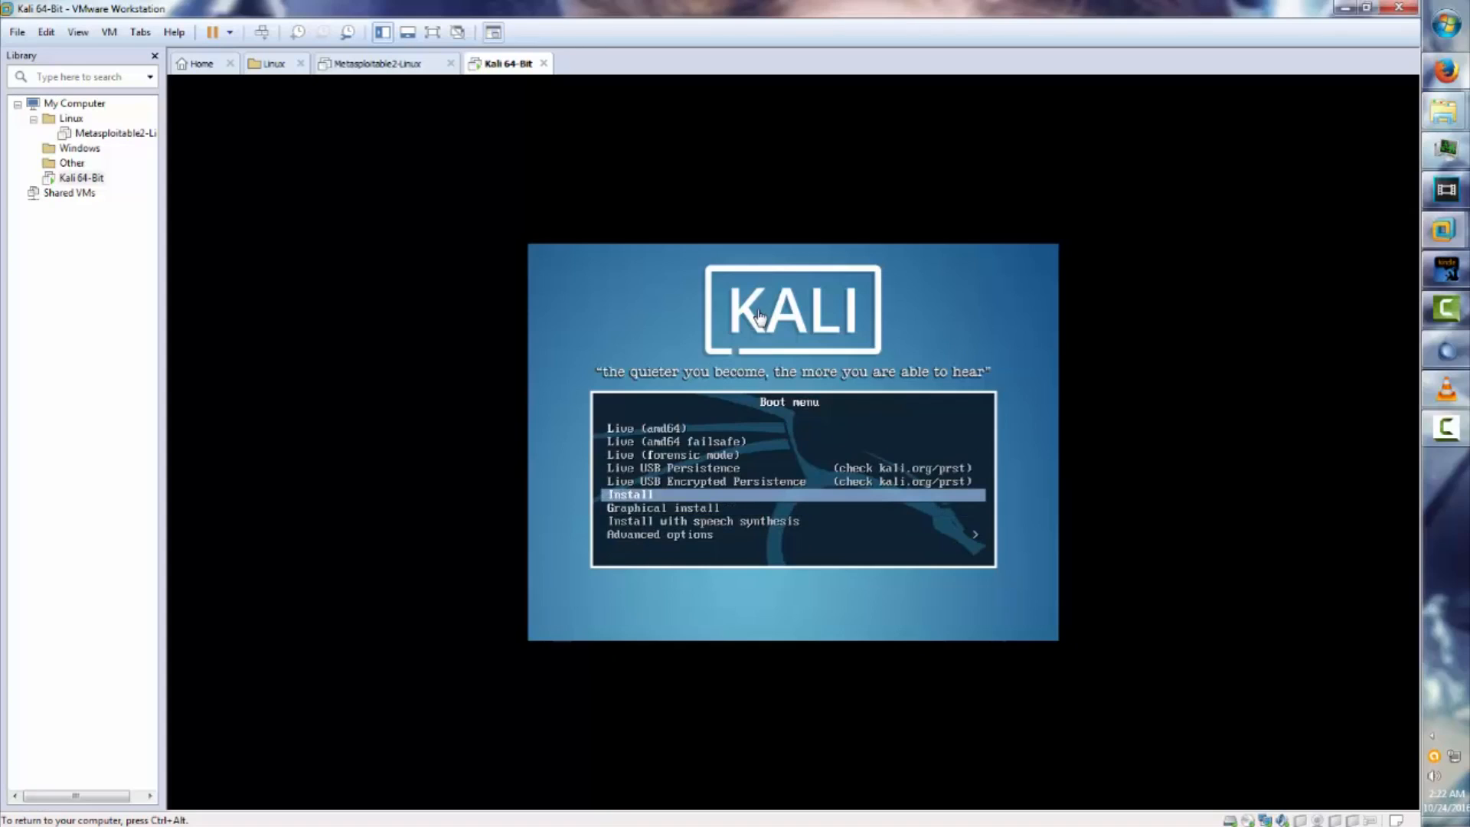
key(Return)
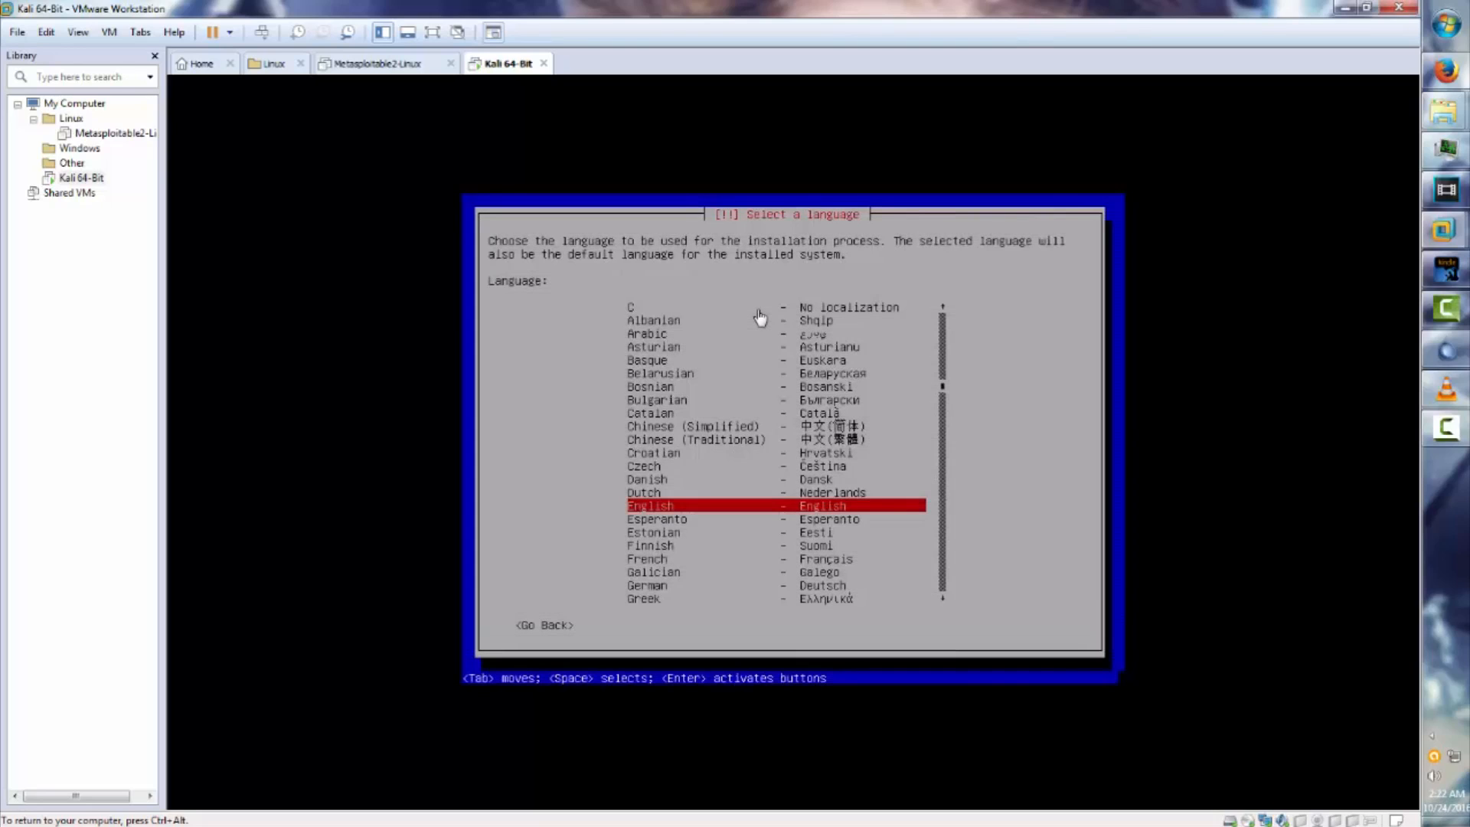
Accept English language, United States location and the American English keymap in the installer.
key(Return)
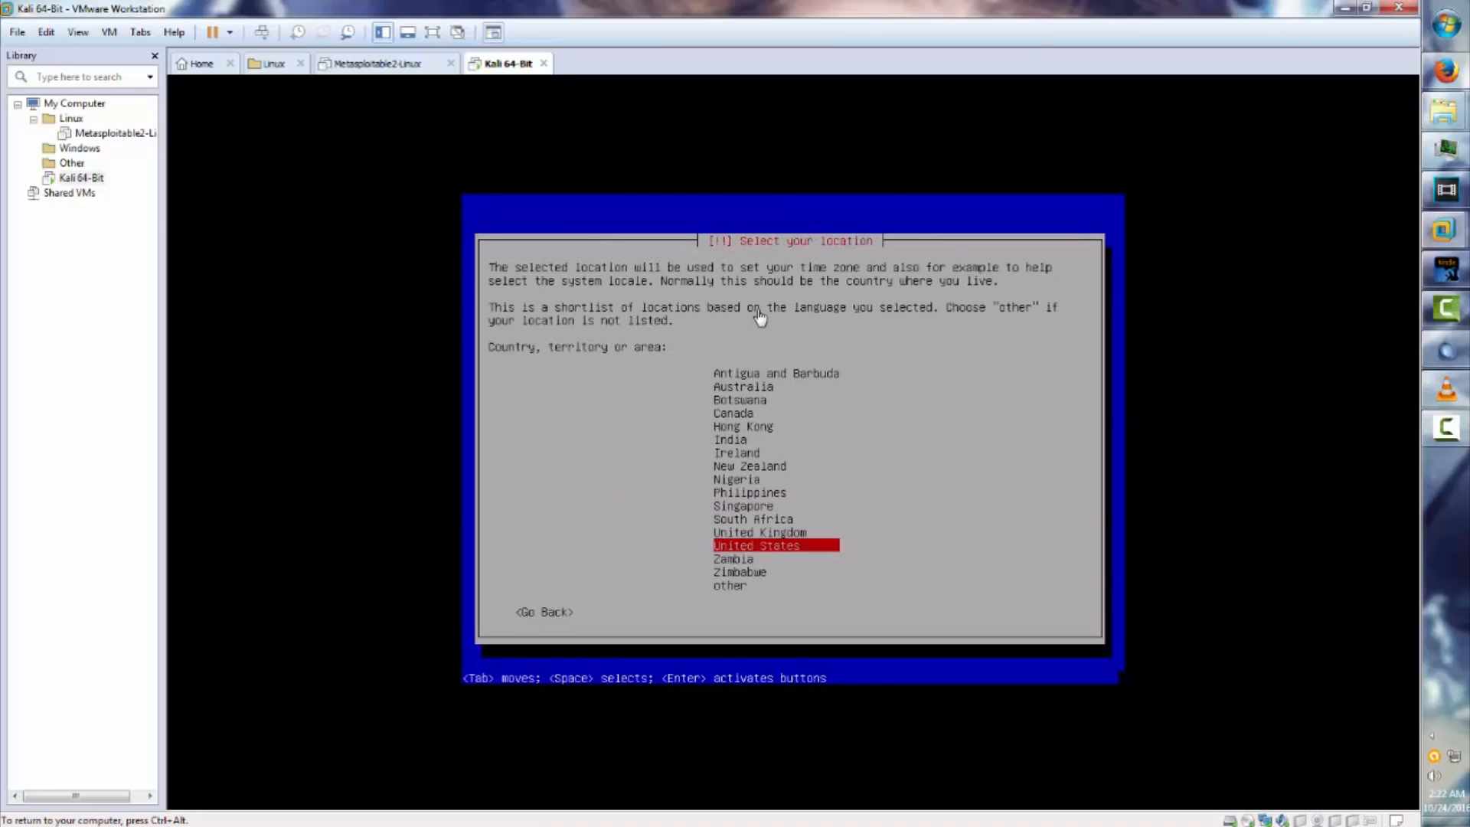
key(Return)
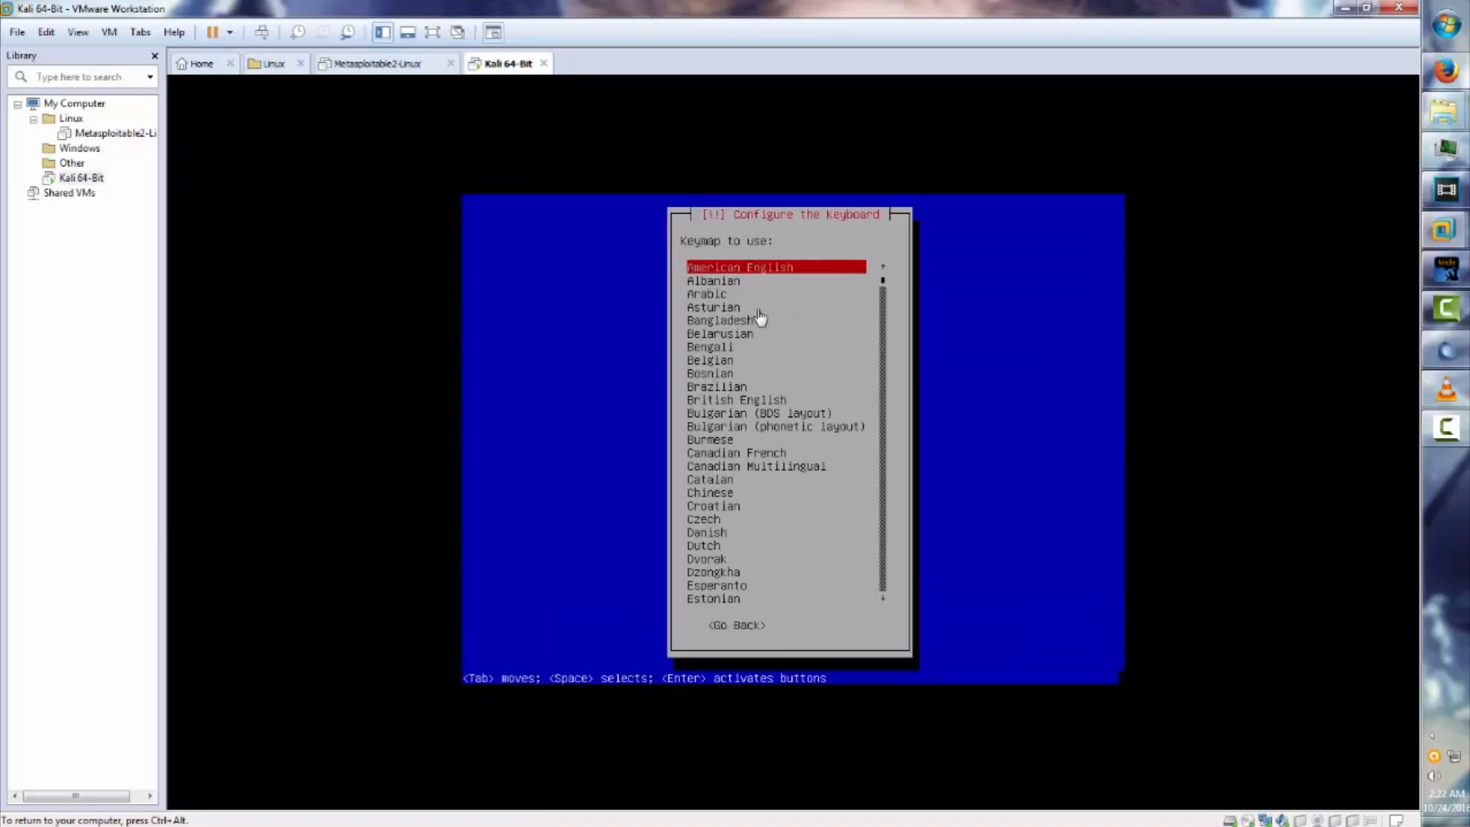
key(Down)
key(Up)
key(Return)
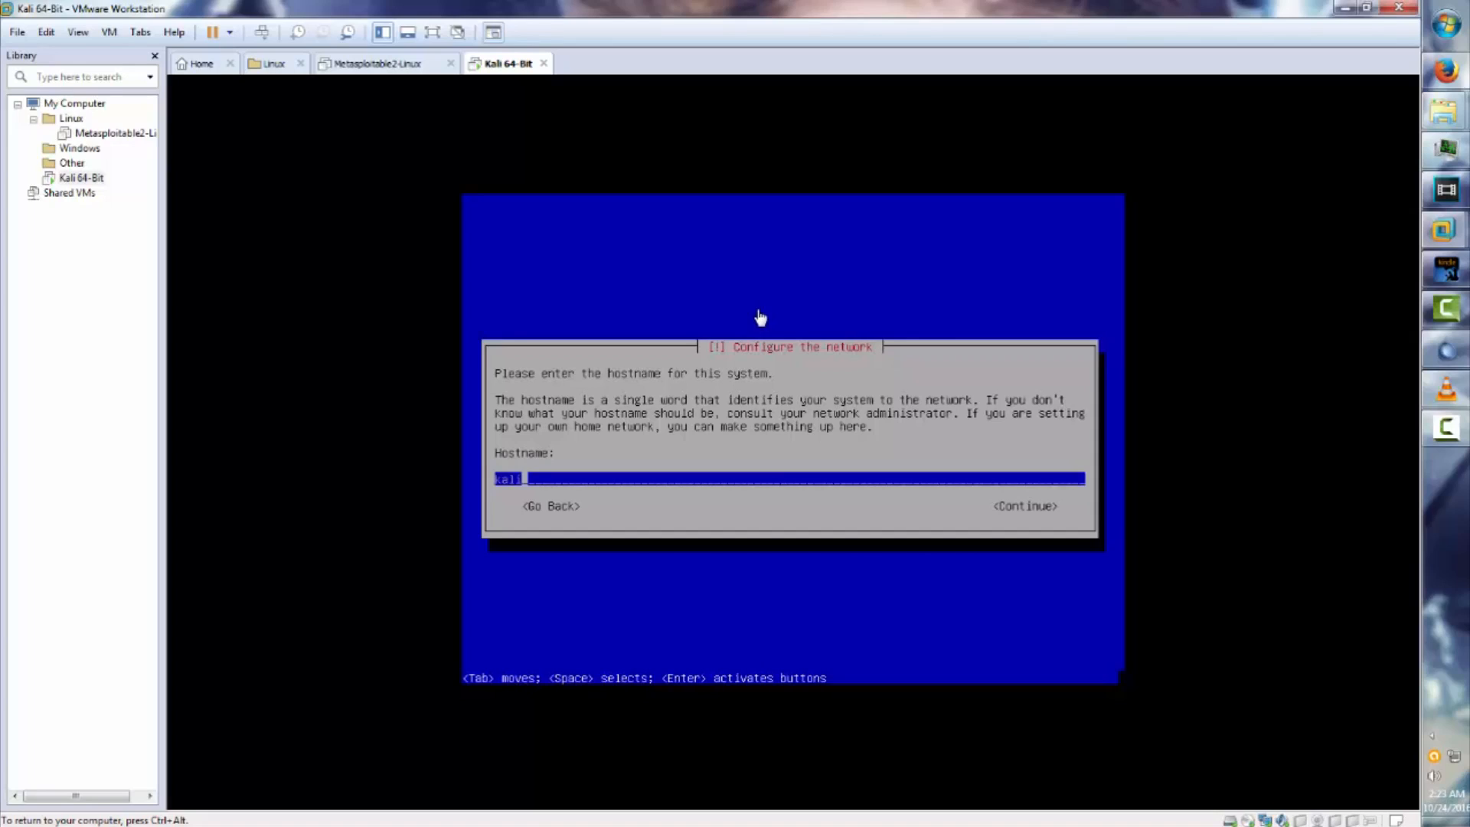
Keep hostname 'kali' and set the domain name to 'kali.Attacker.com'.
key(Return)
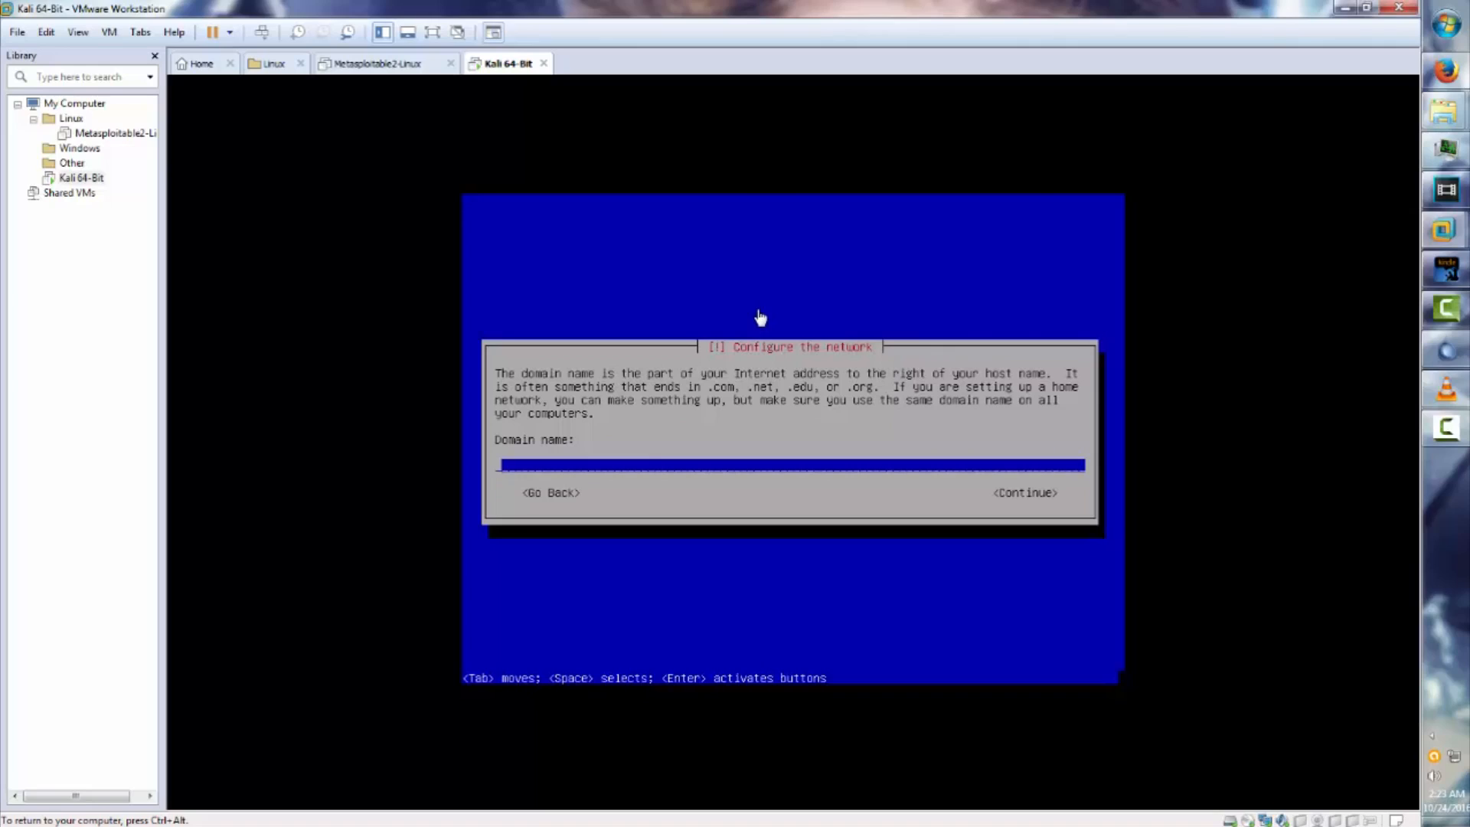
text(kali.Attacker.com)
key(Return)
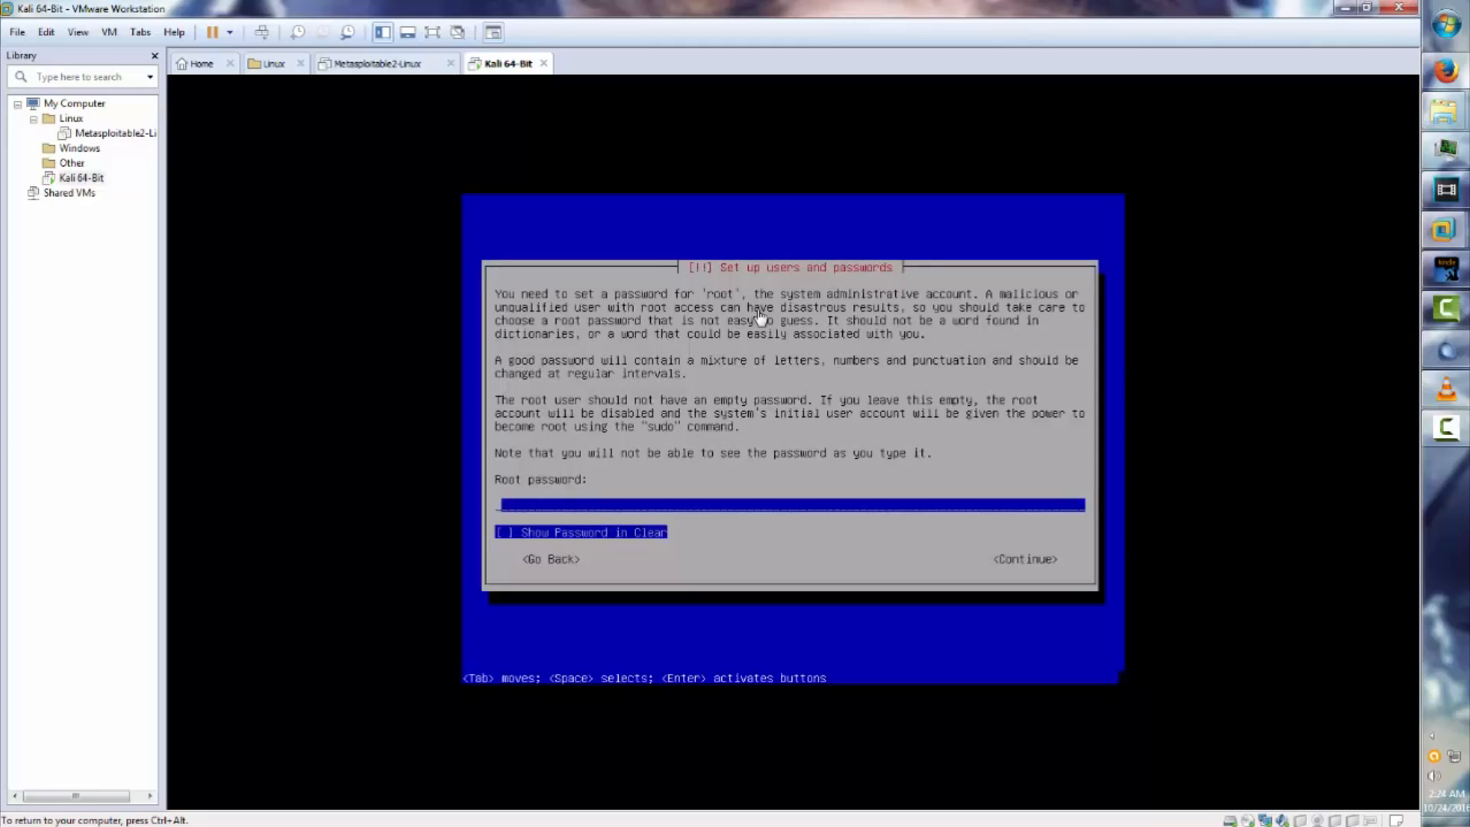
Enter the root password and re-enter it to verify.
text(toor123456)
key(Return)
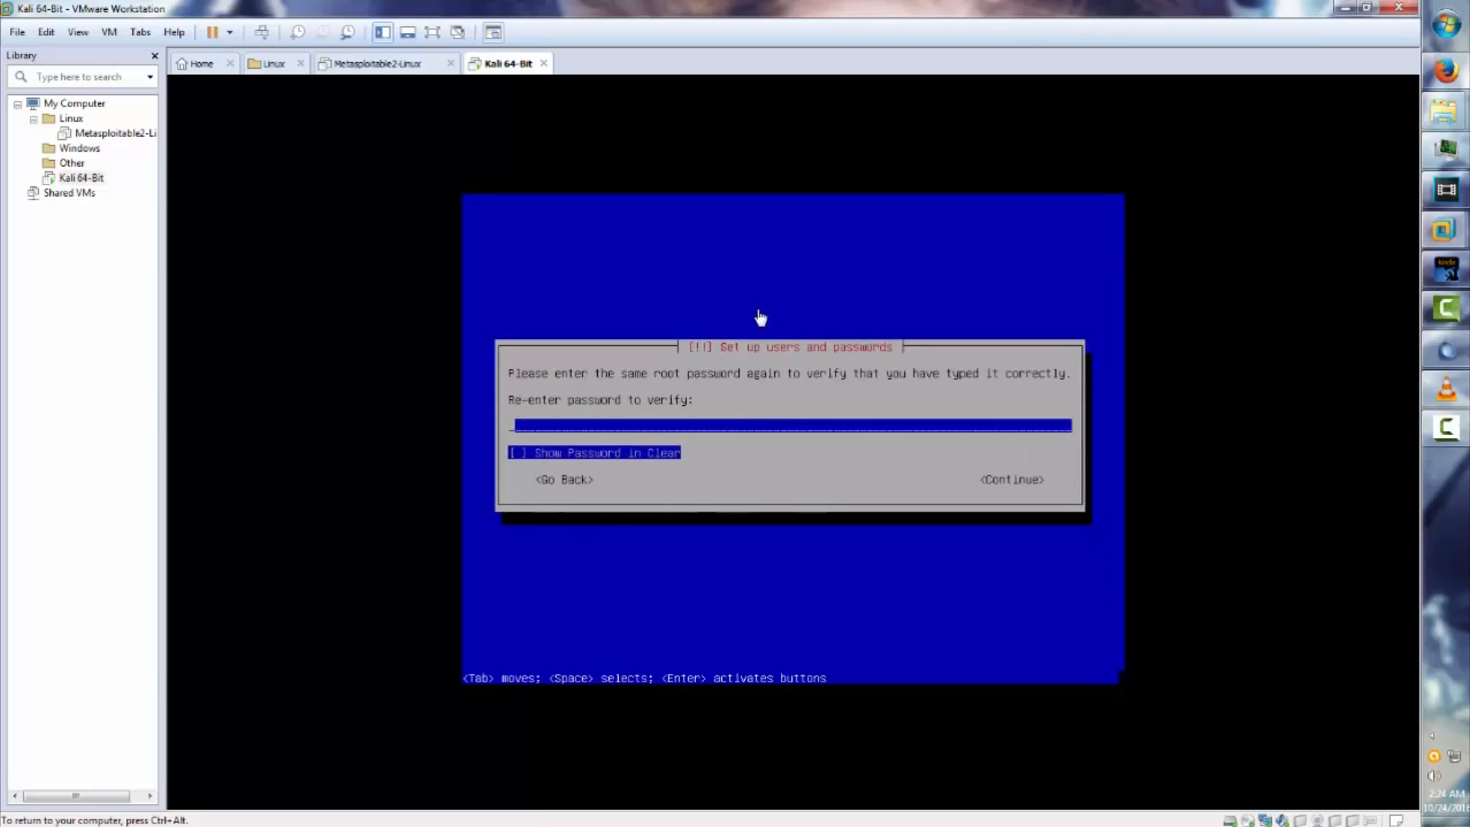
text(toor123456)
key(Return)
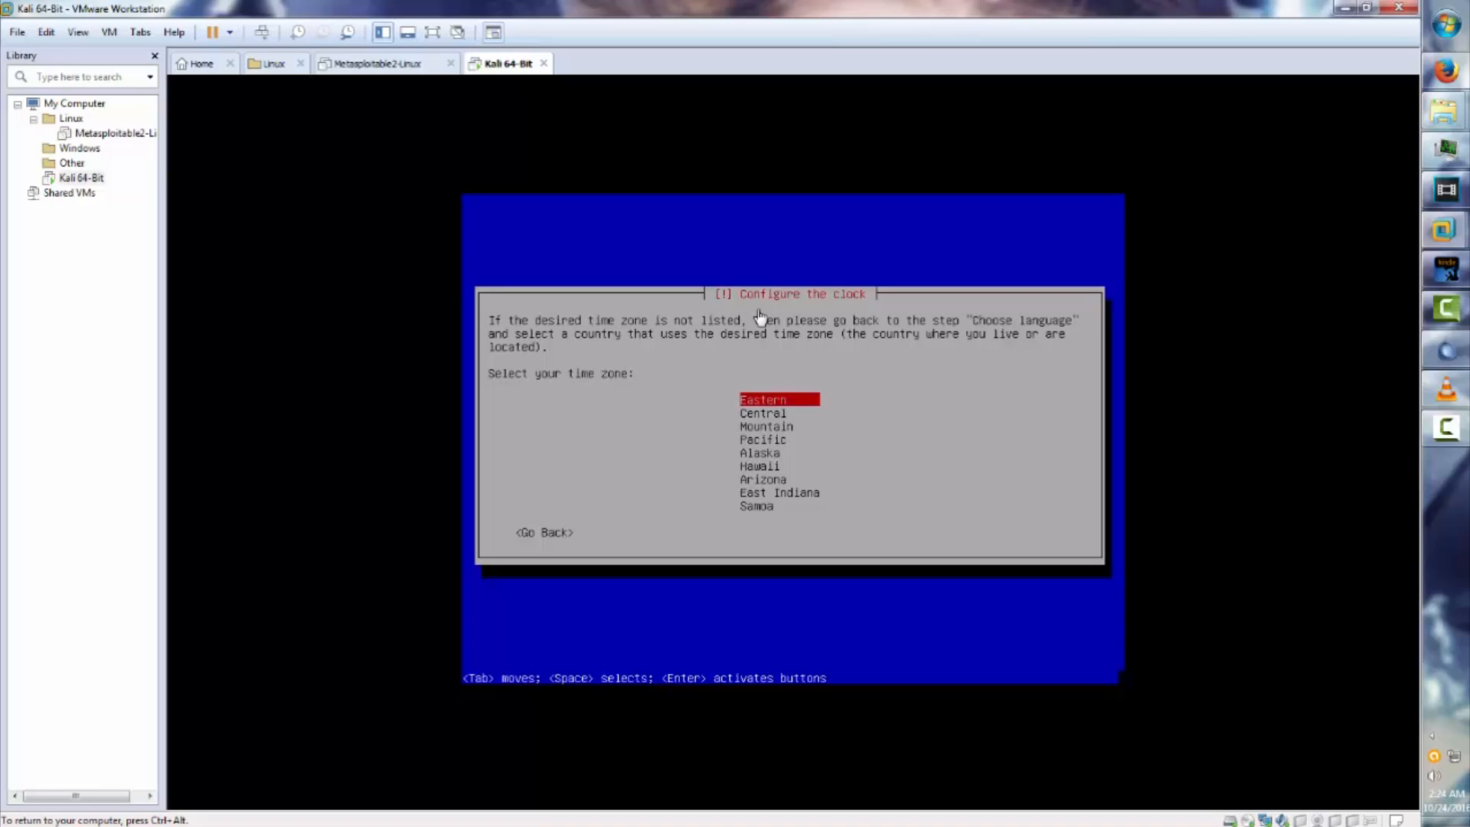
Accept Eastern as the time zone.
key(Return)
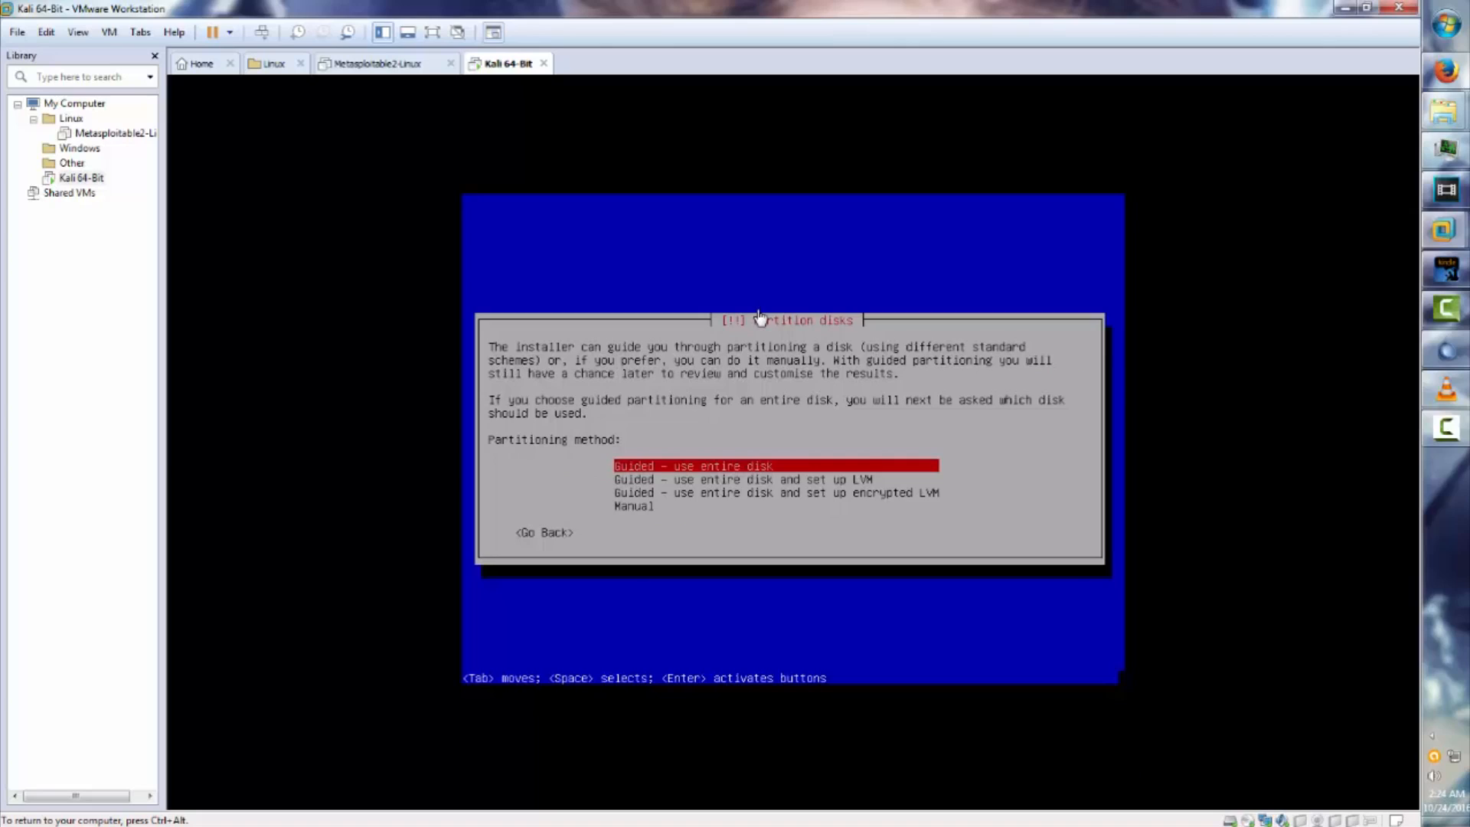
Guided-partition the entire 26.8 GB SCSI disk with all files in one partition, and confirm writing changes.
key(Return)
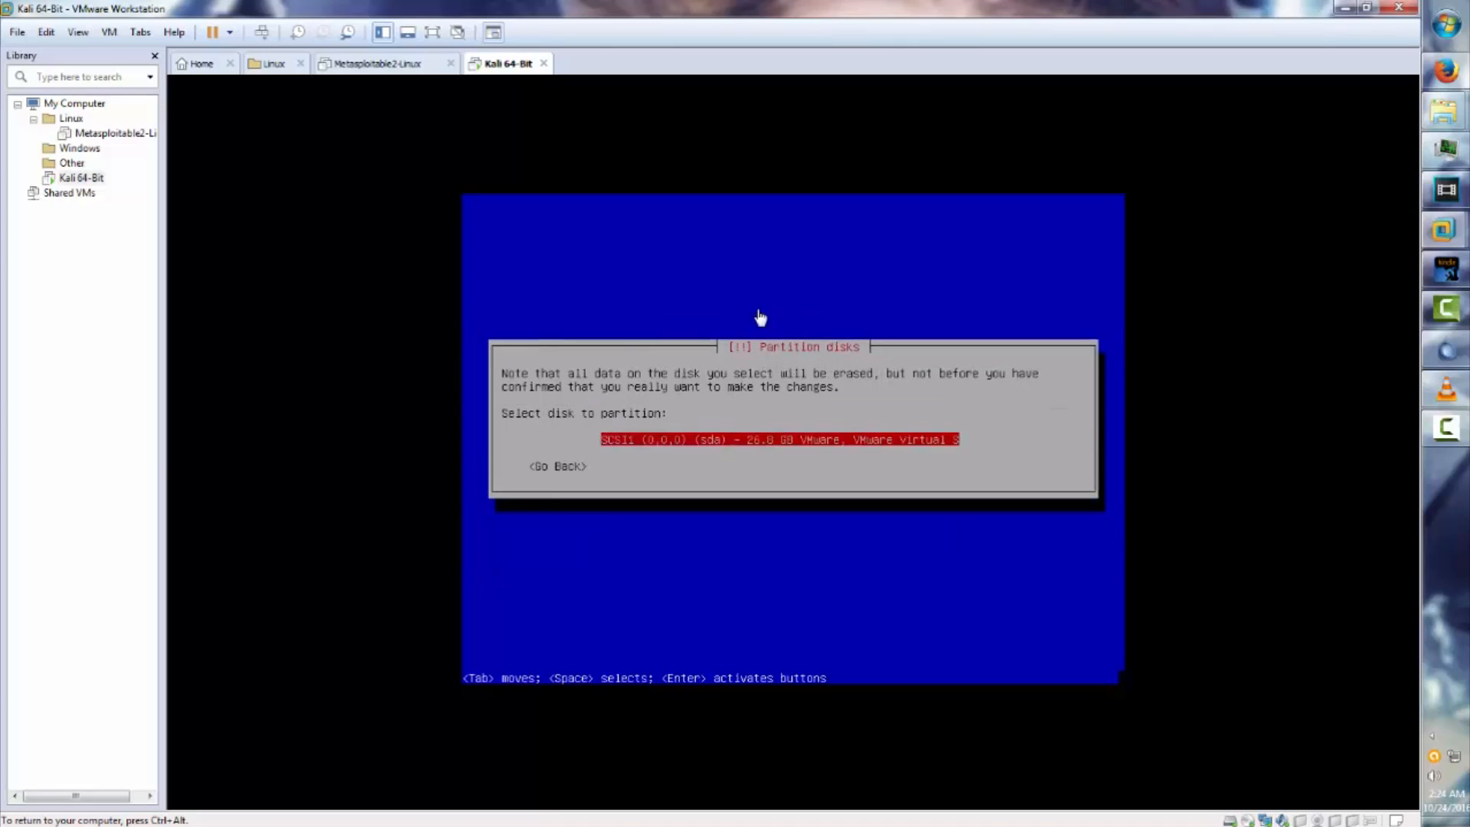
key(Return)
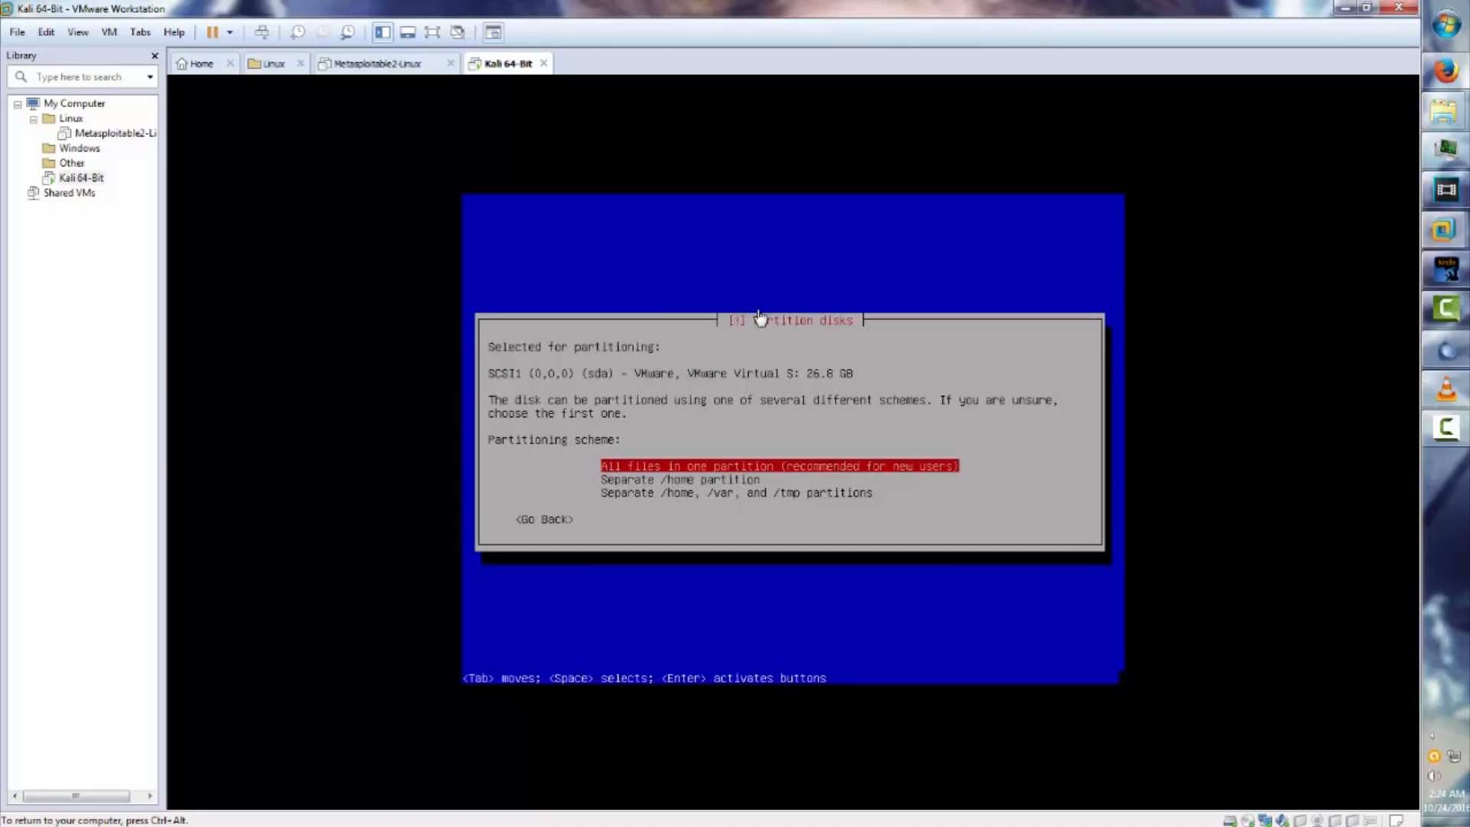
key(Return)
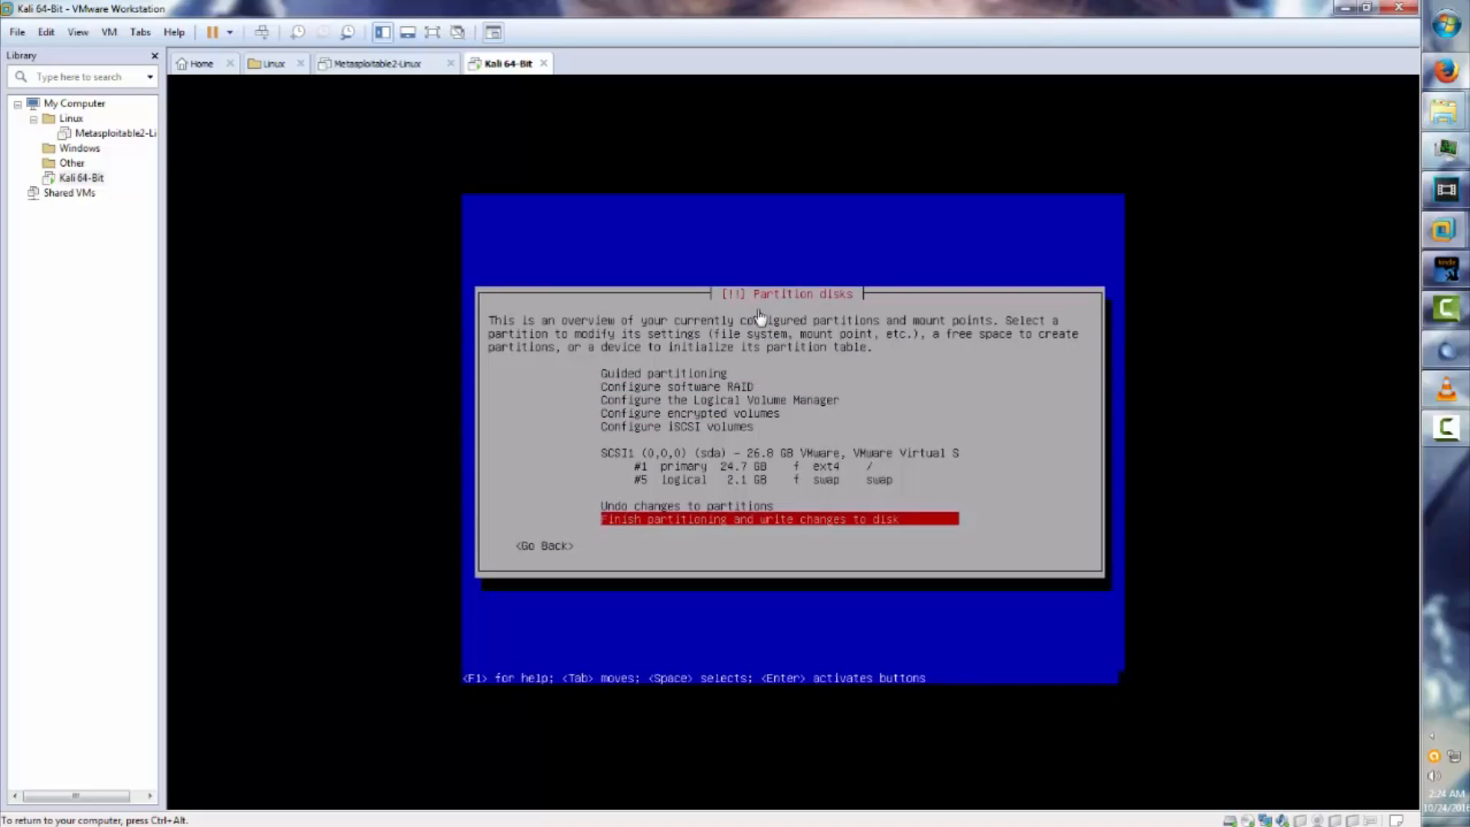
key(Return)
key(Tab)
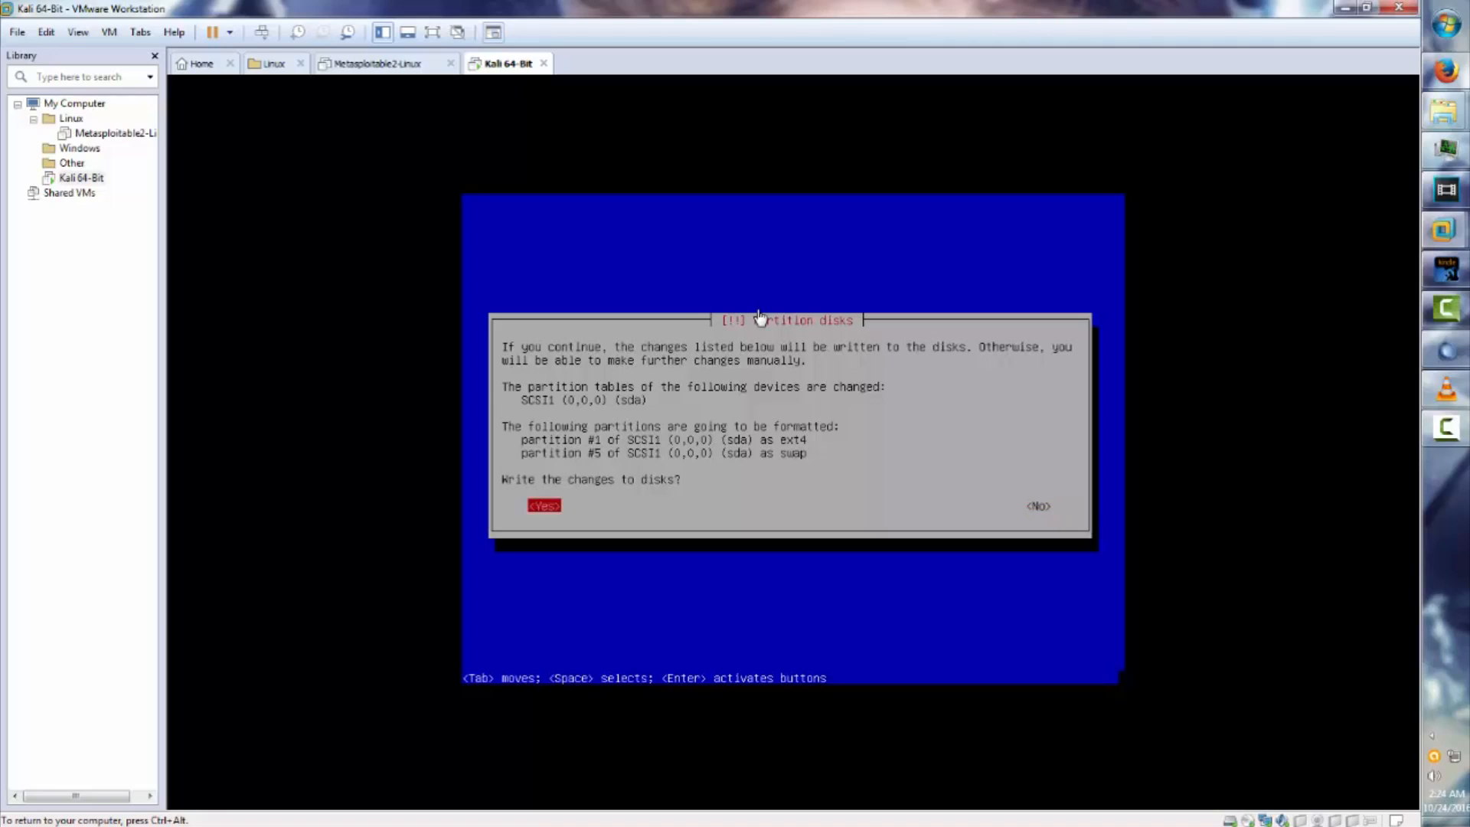
key(Return)
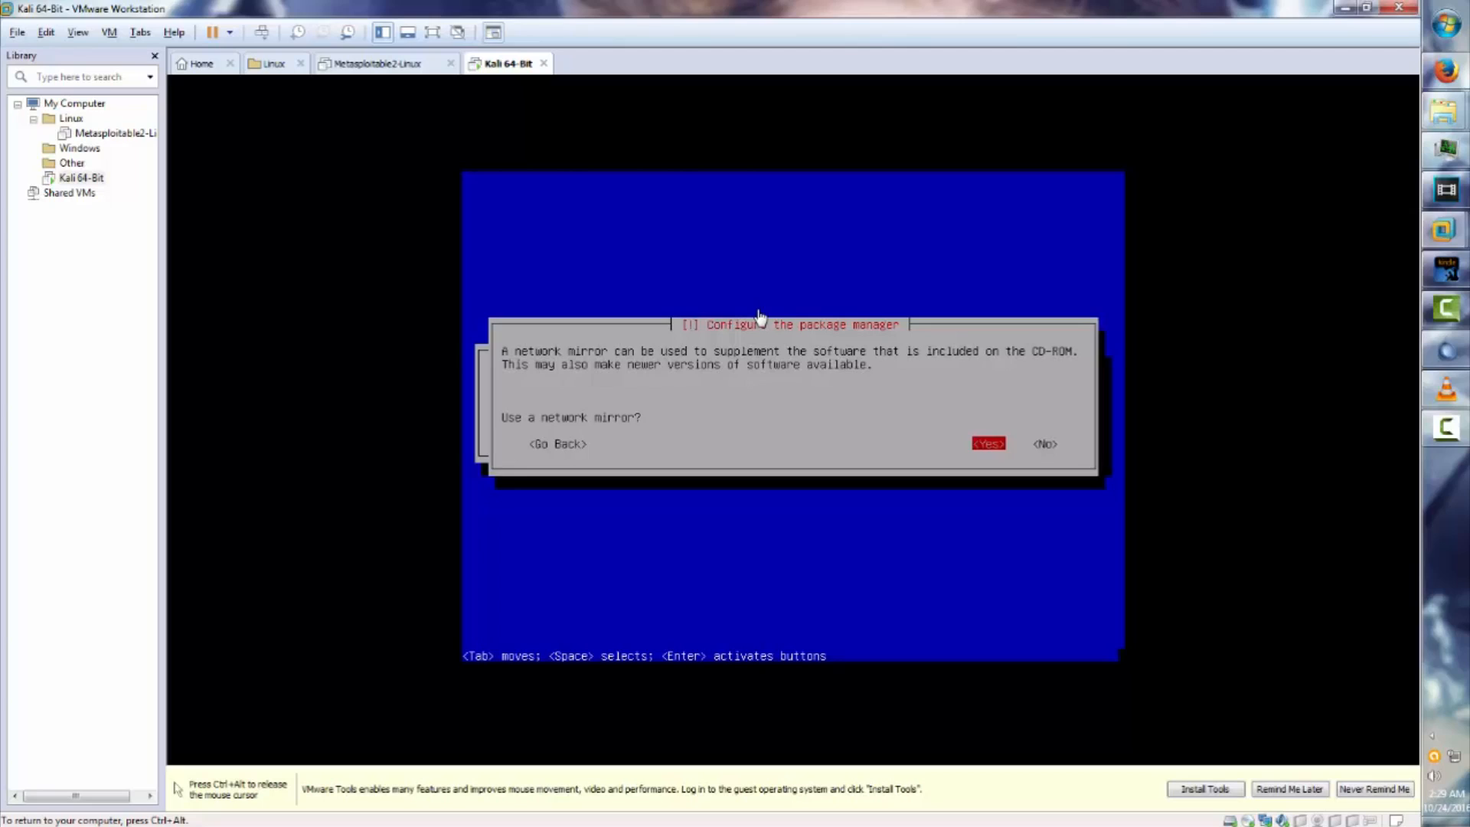
Use a network mirror and leave the HTTP proxy blank.
key(Return)
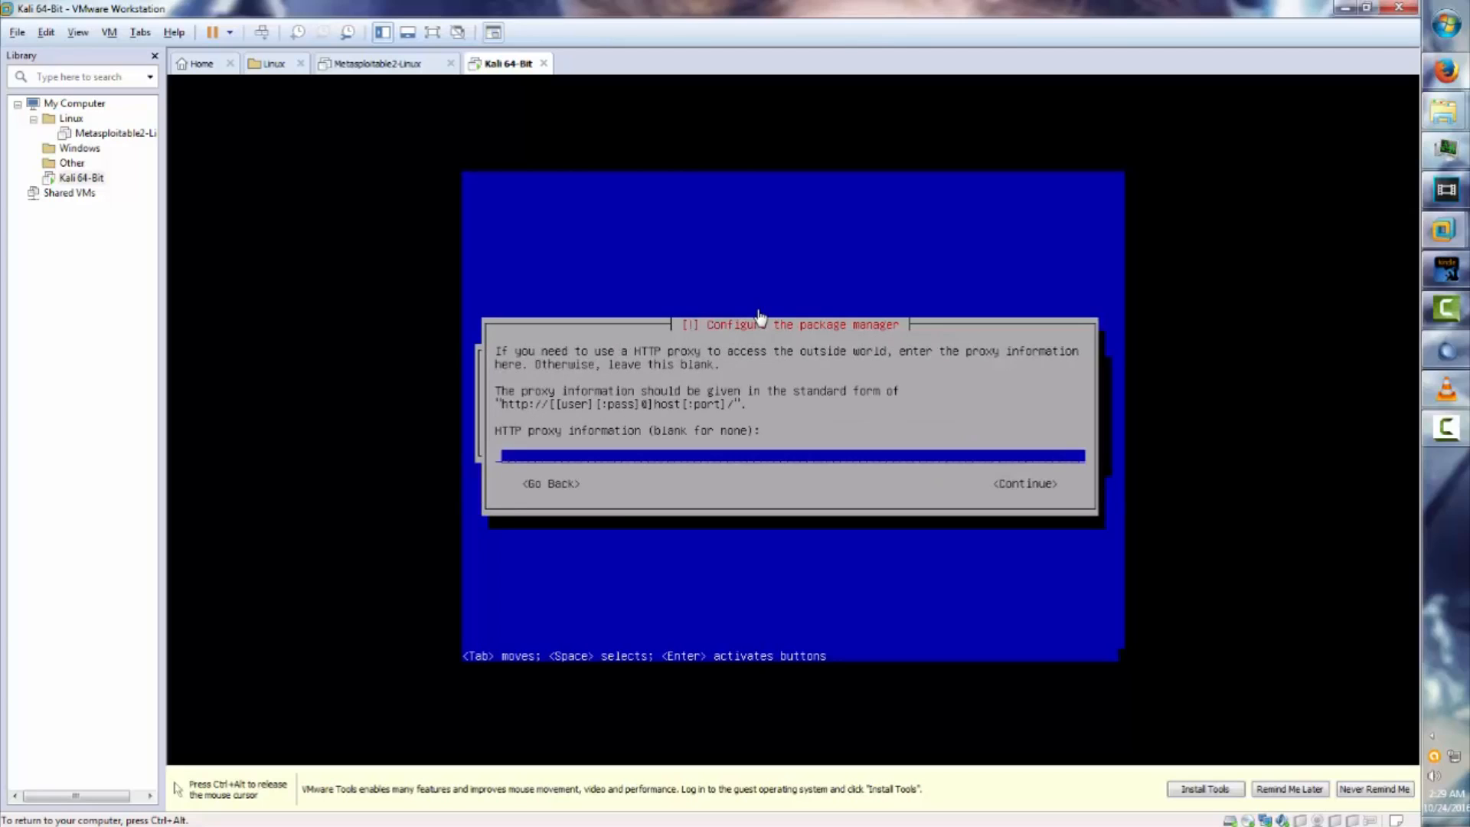
key(Return)
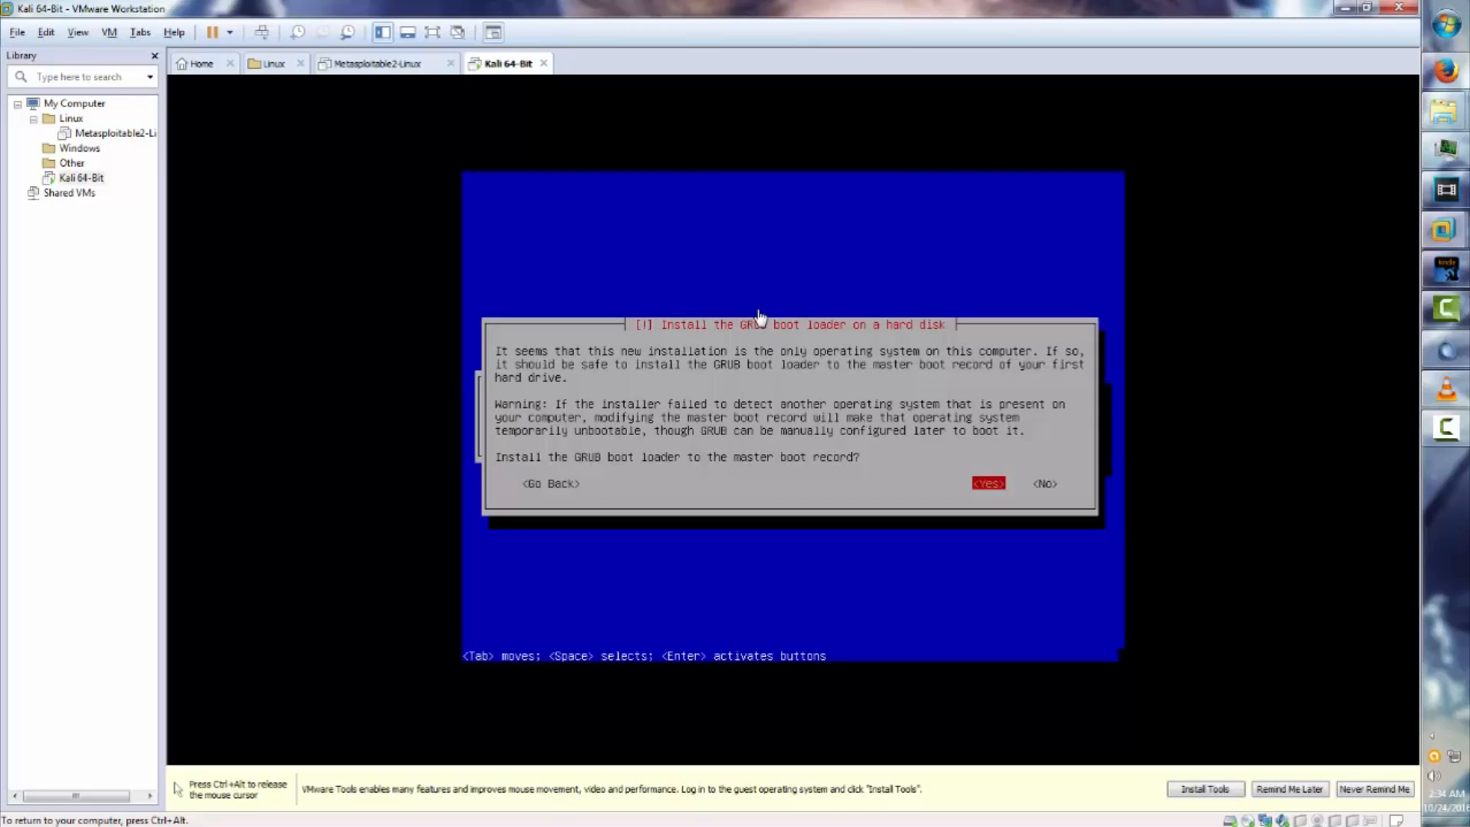
Install the GRUB boot loader to the master boot record on /dev/sda.
key(Return)
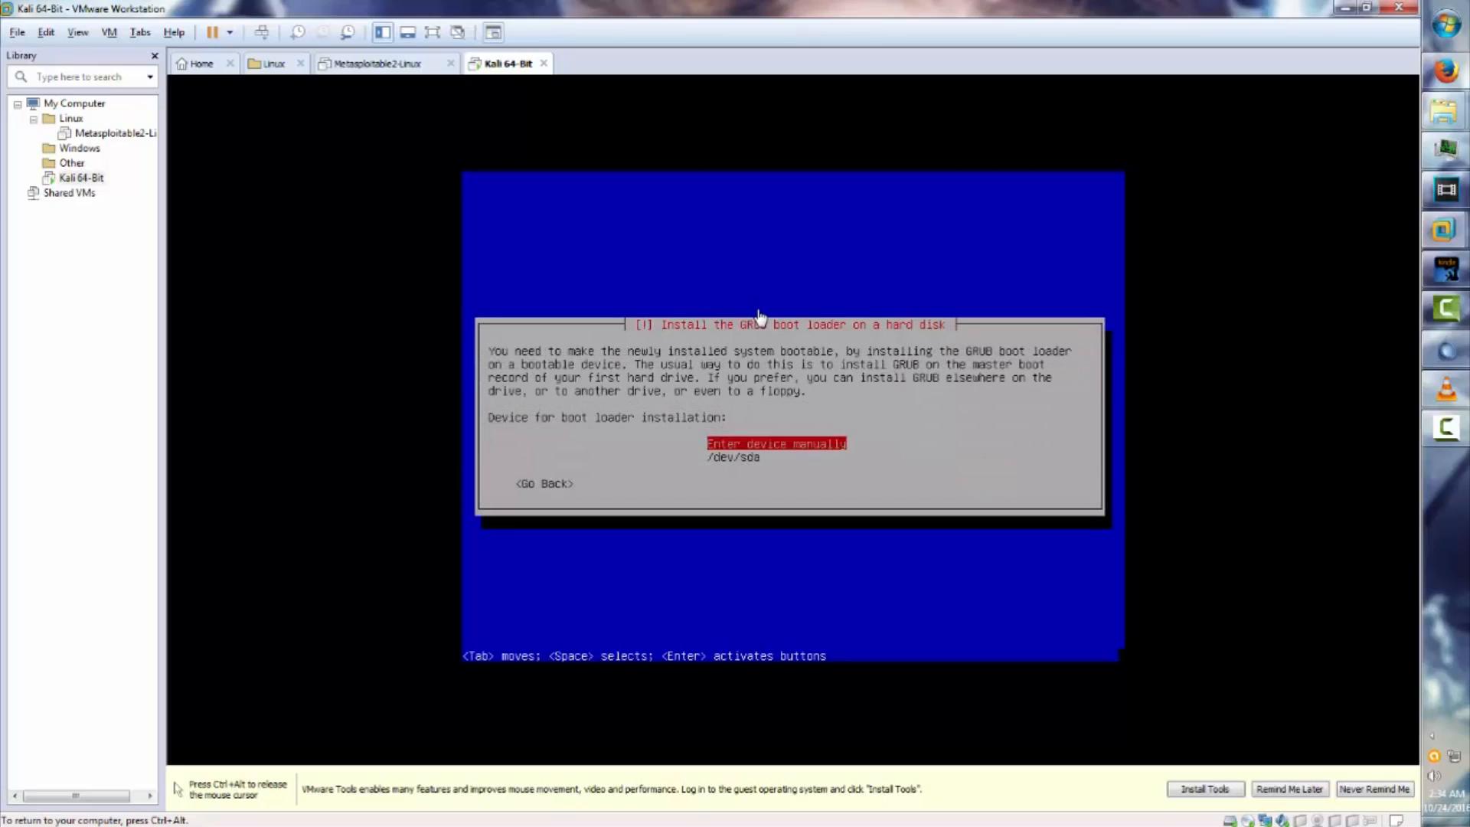
key(Down)
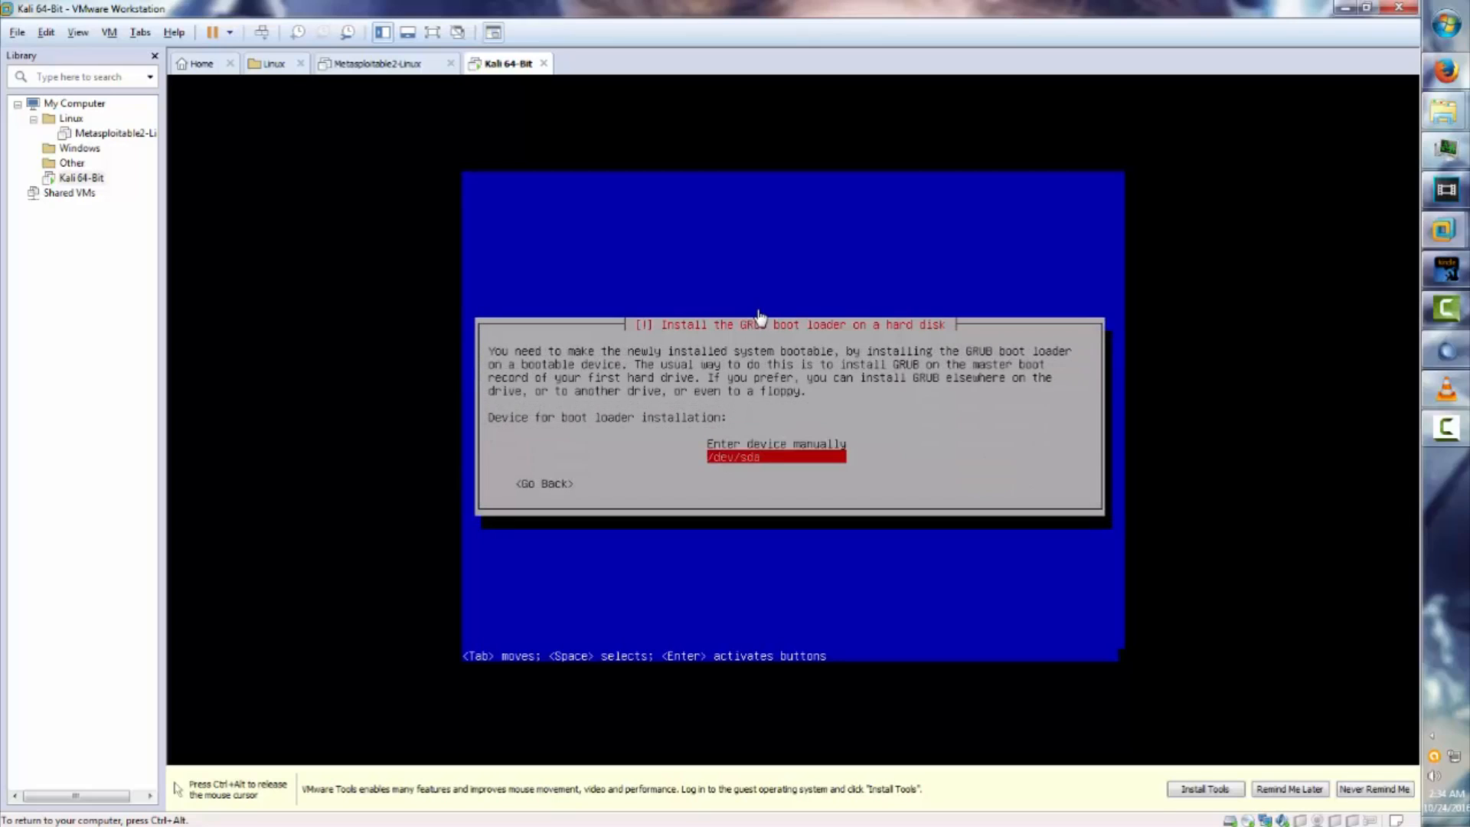
key(Return)
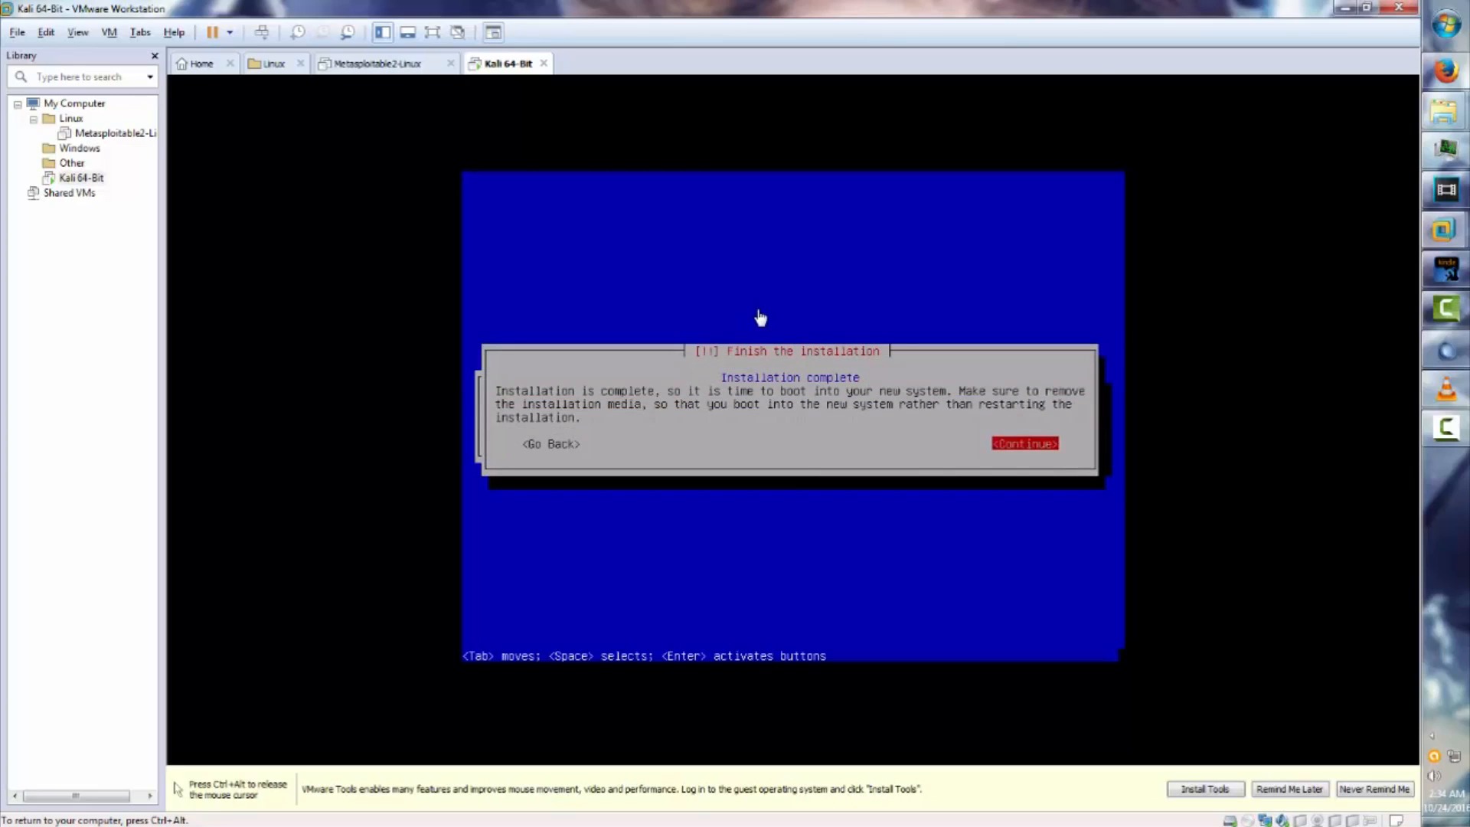
Continue past Installation complete so the VM reboots to the login screen.
key(Return)
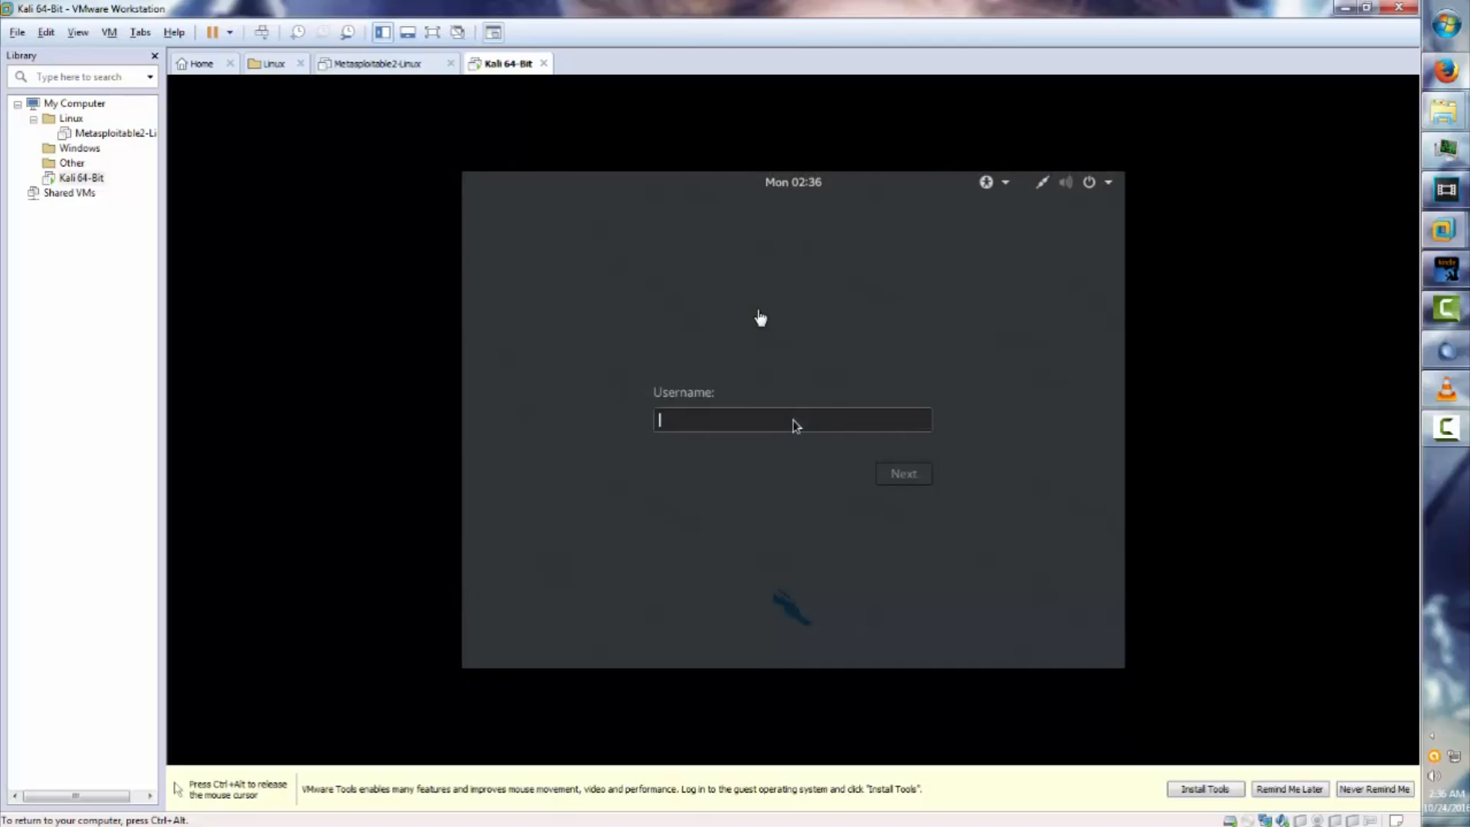
Sign in to the installed Kali system as root with its password to reach the desktop.
text(root)
key(Return)
text(ttoor)
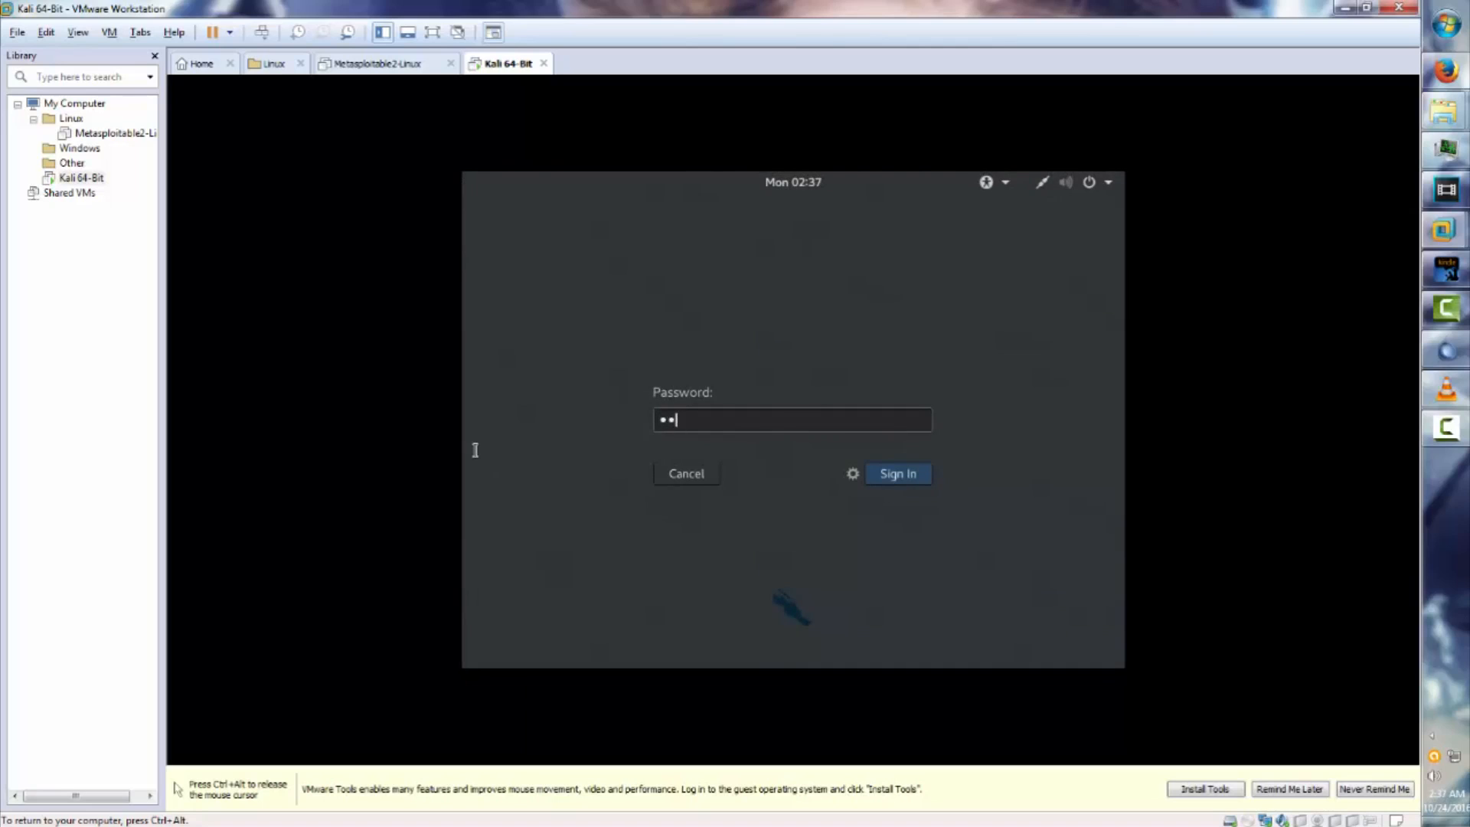
text(rtoor)
key(Return)
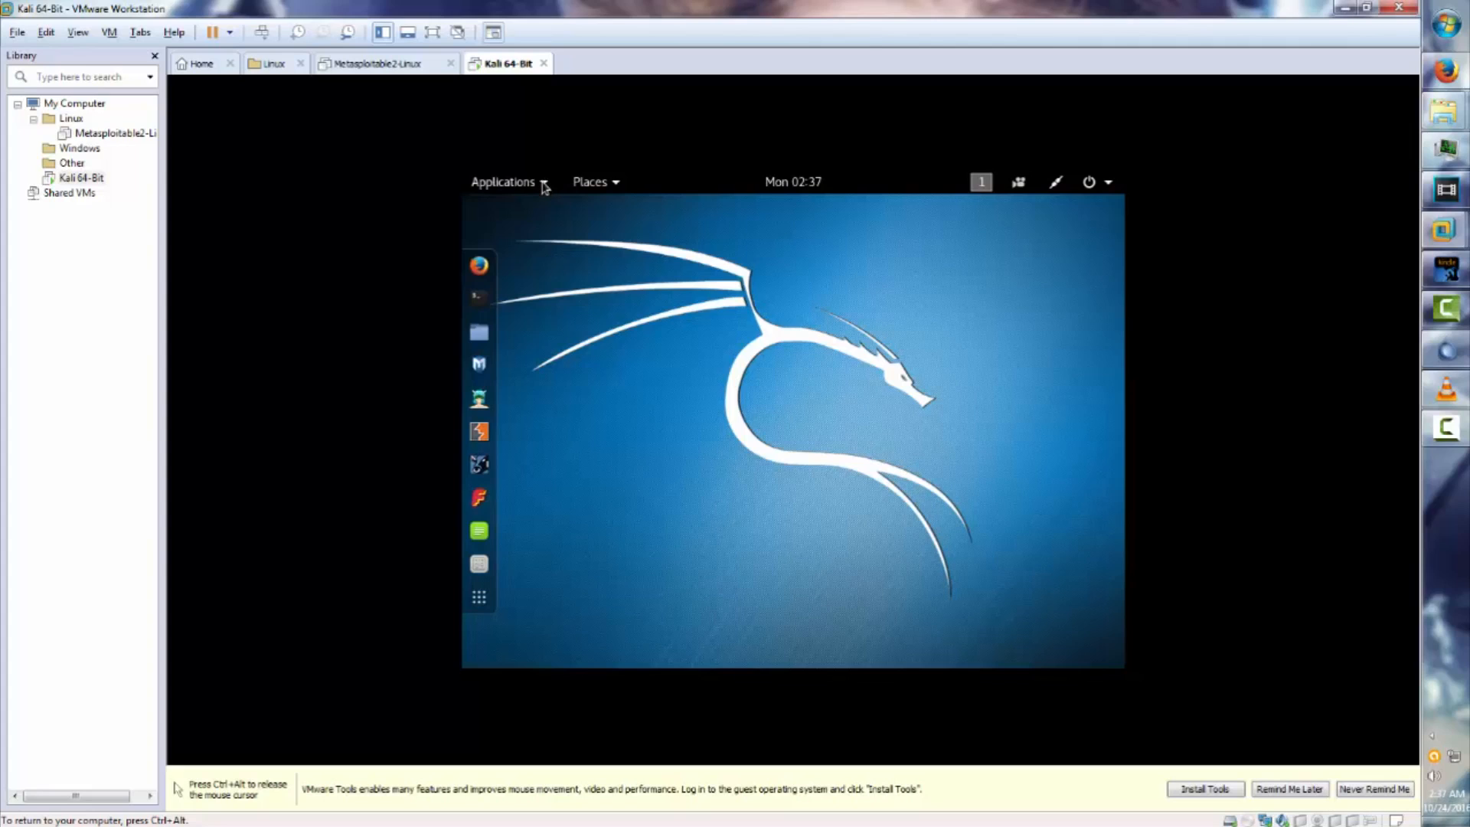
click(544, 184)
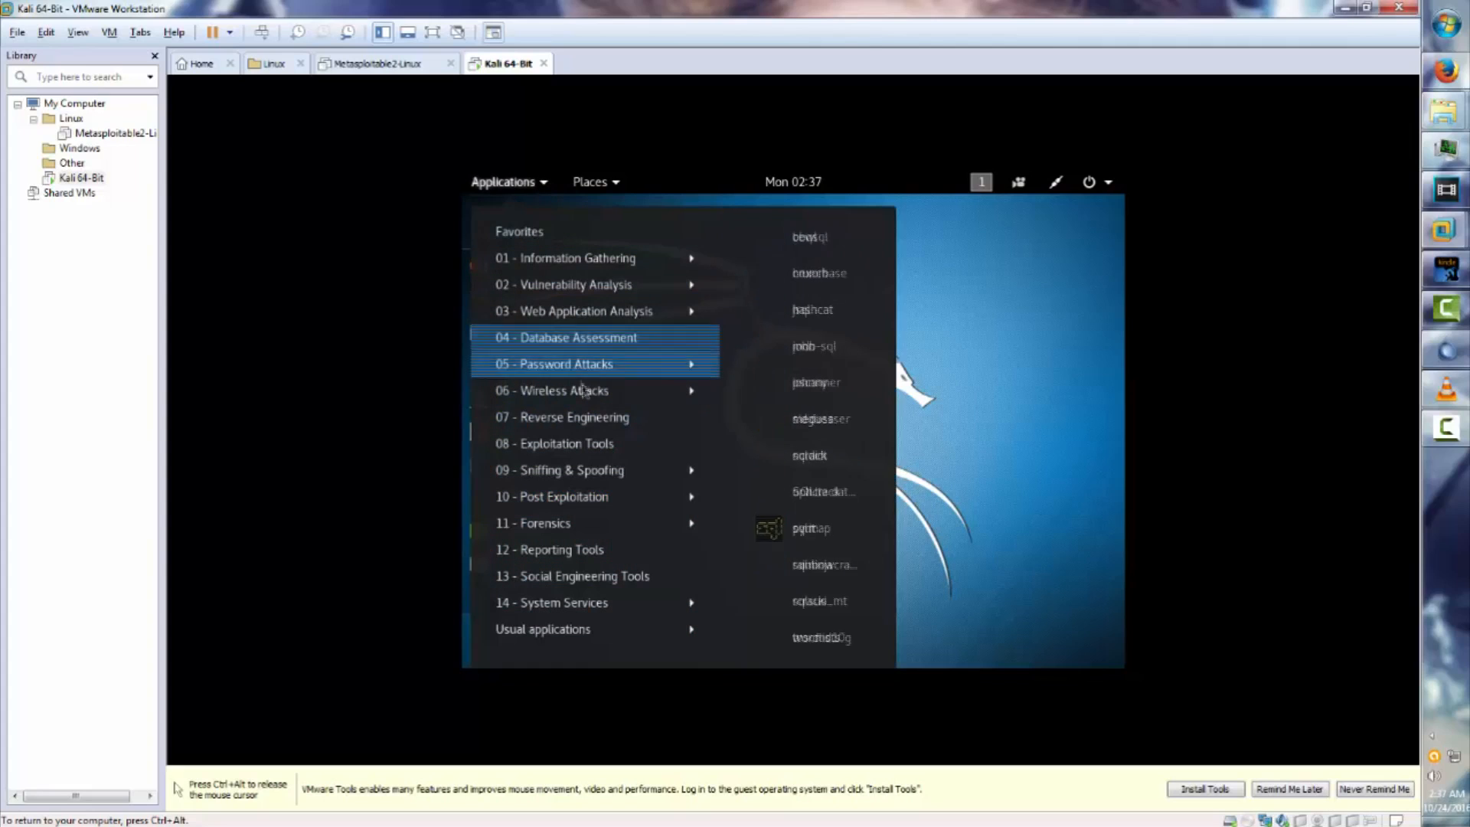
mouse_move(598, 322)
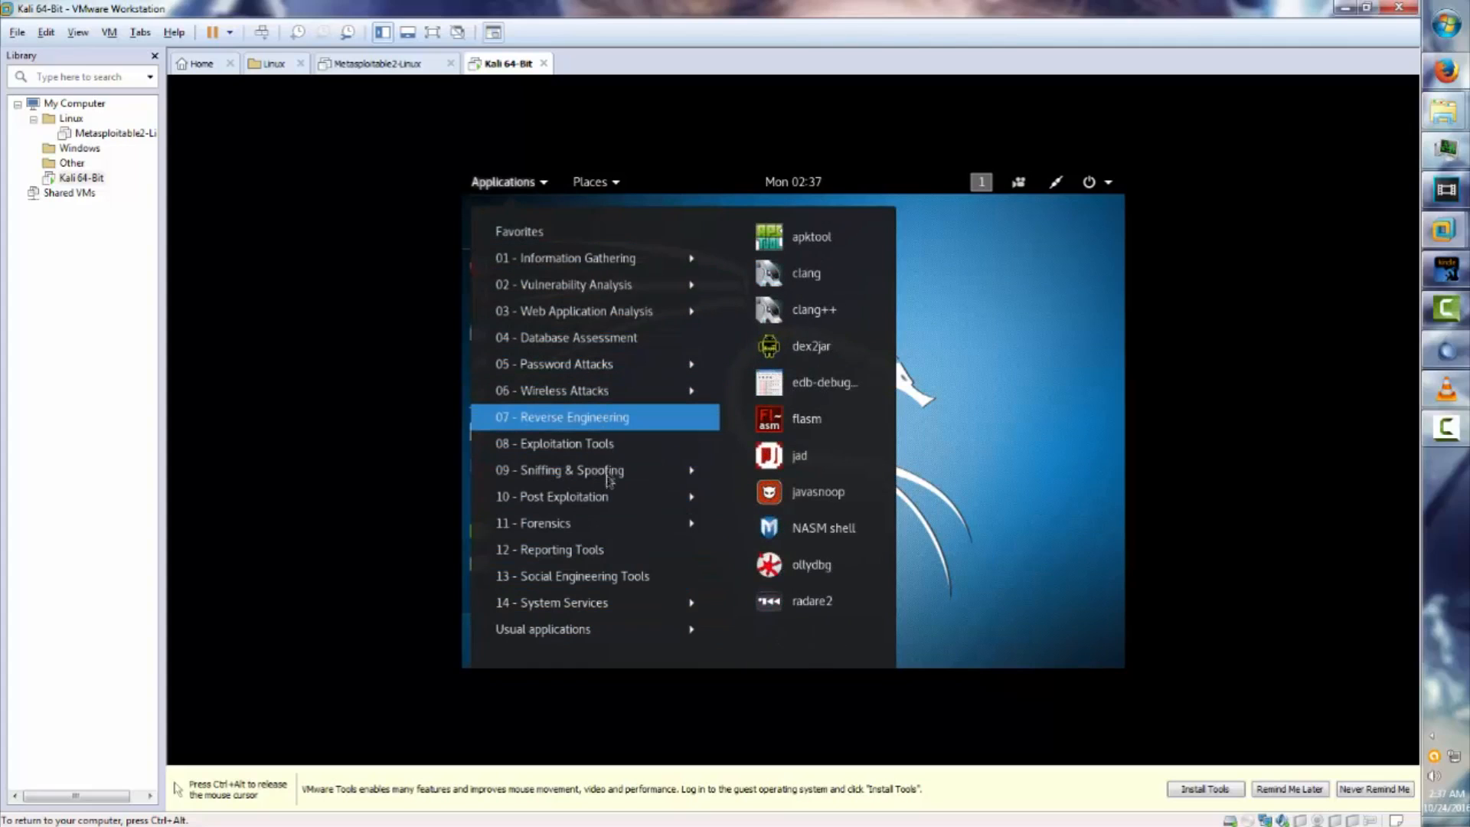
mouse_move(530, 387)
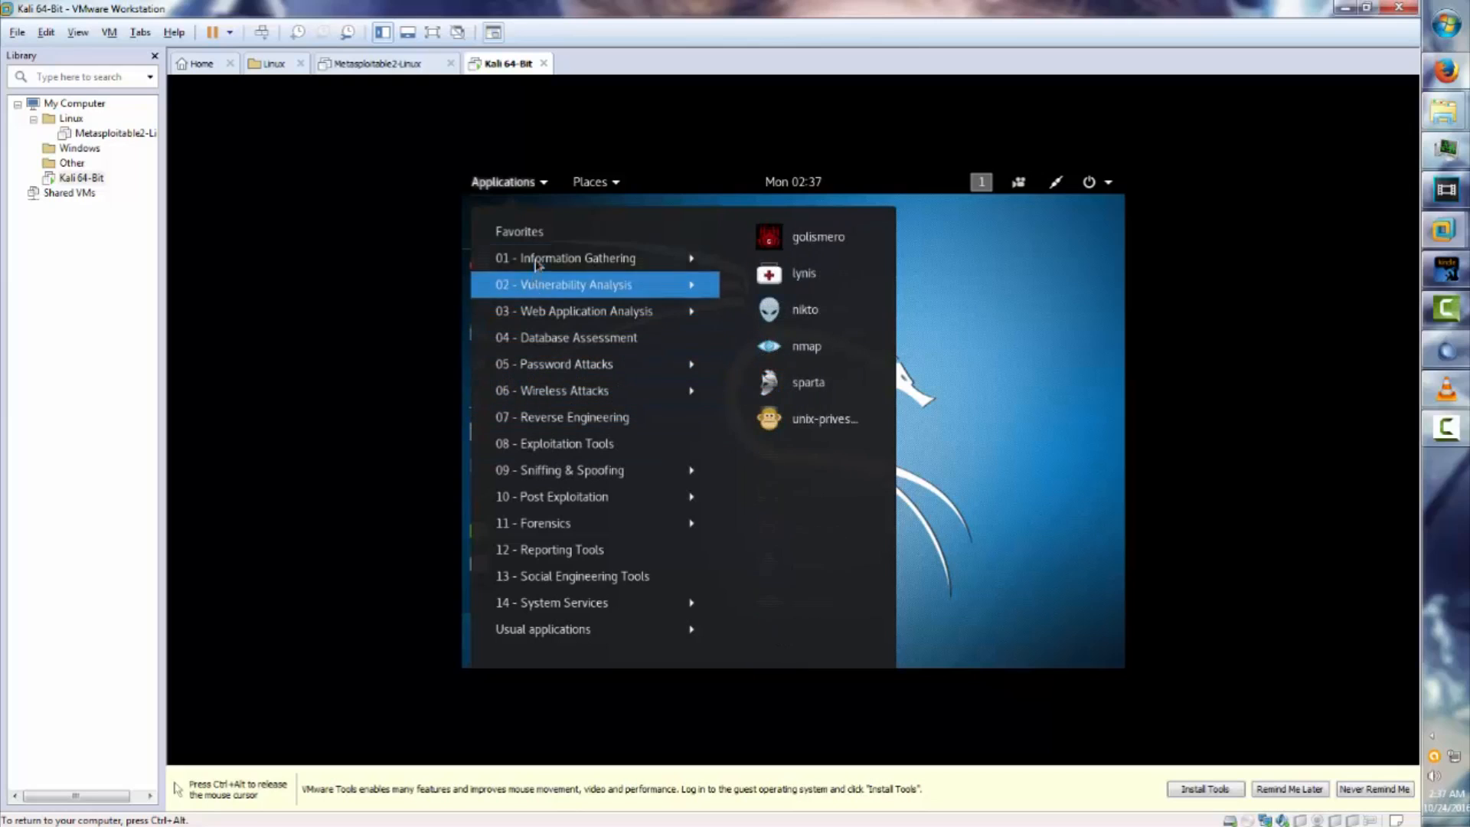
mouse_move(538, 259)
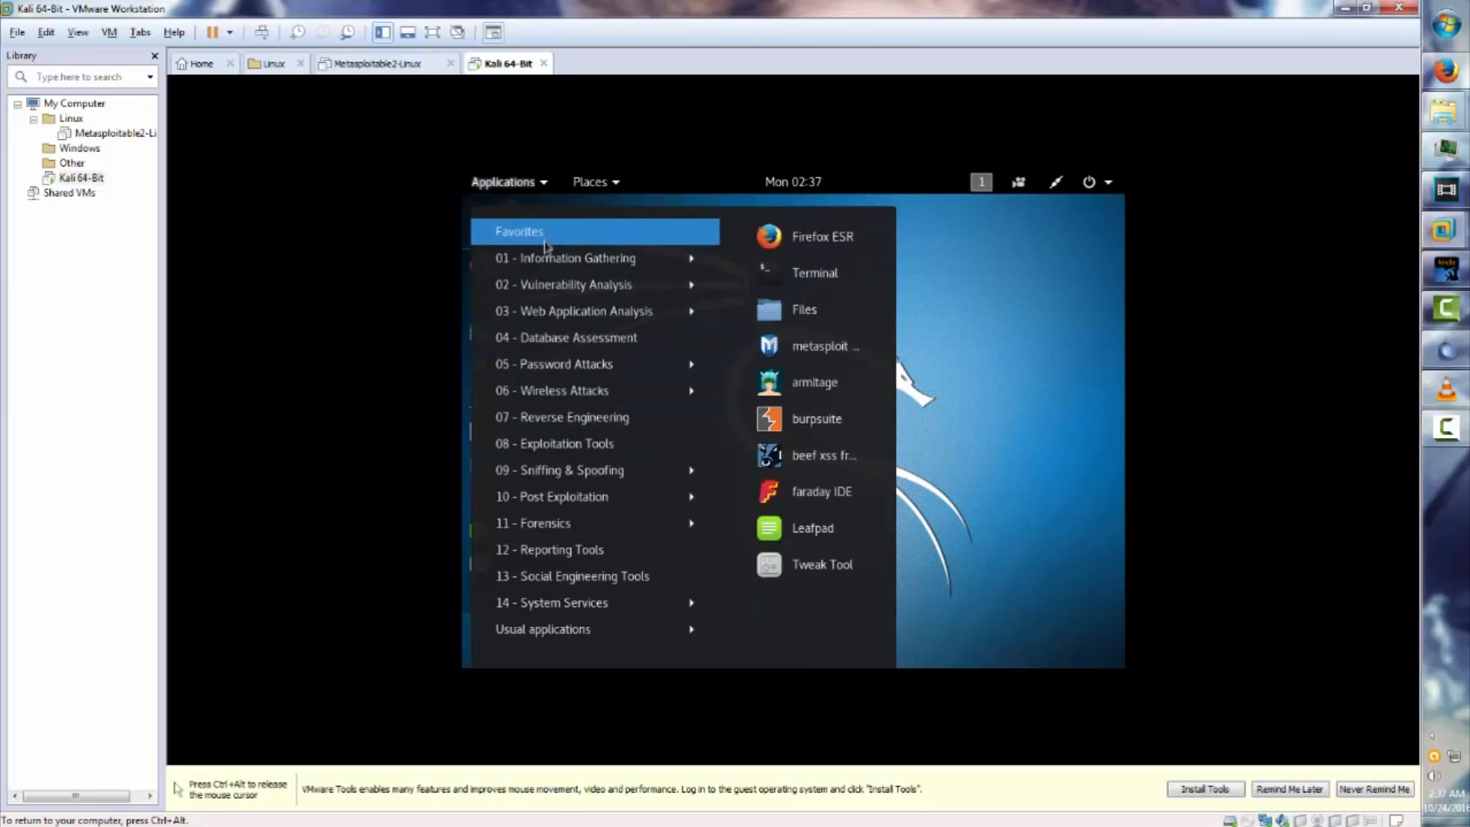
mouse_move(568, 490)
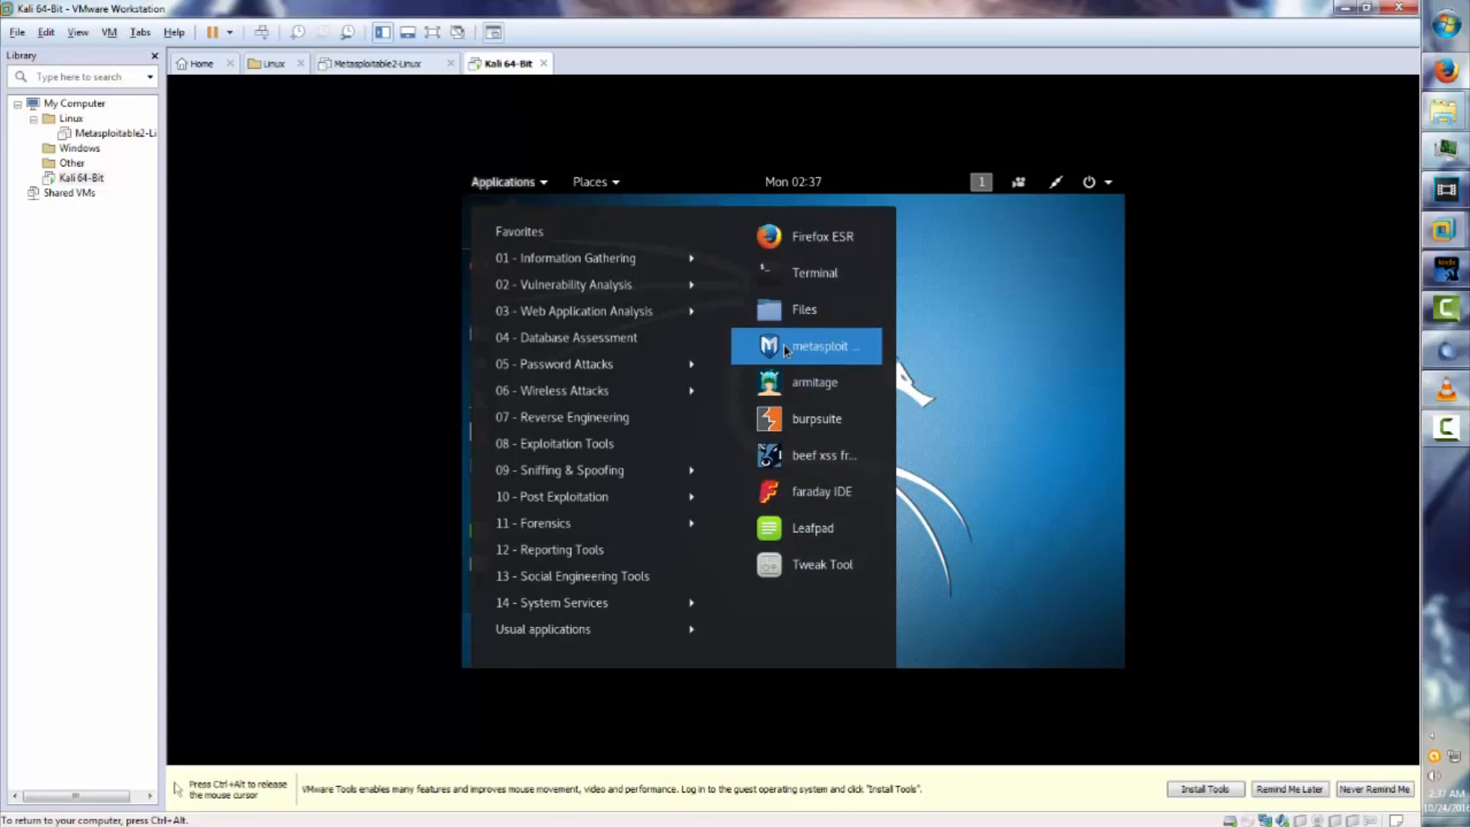
mouse_move(591, 280)
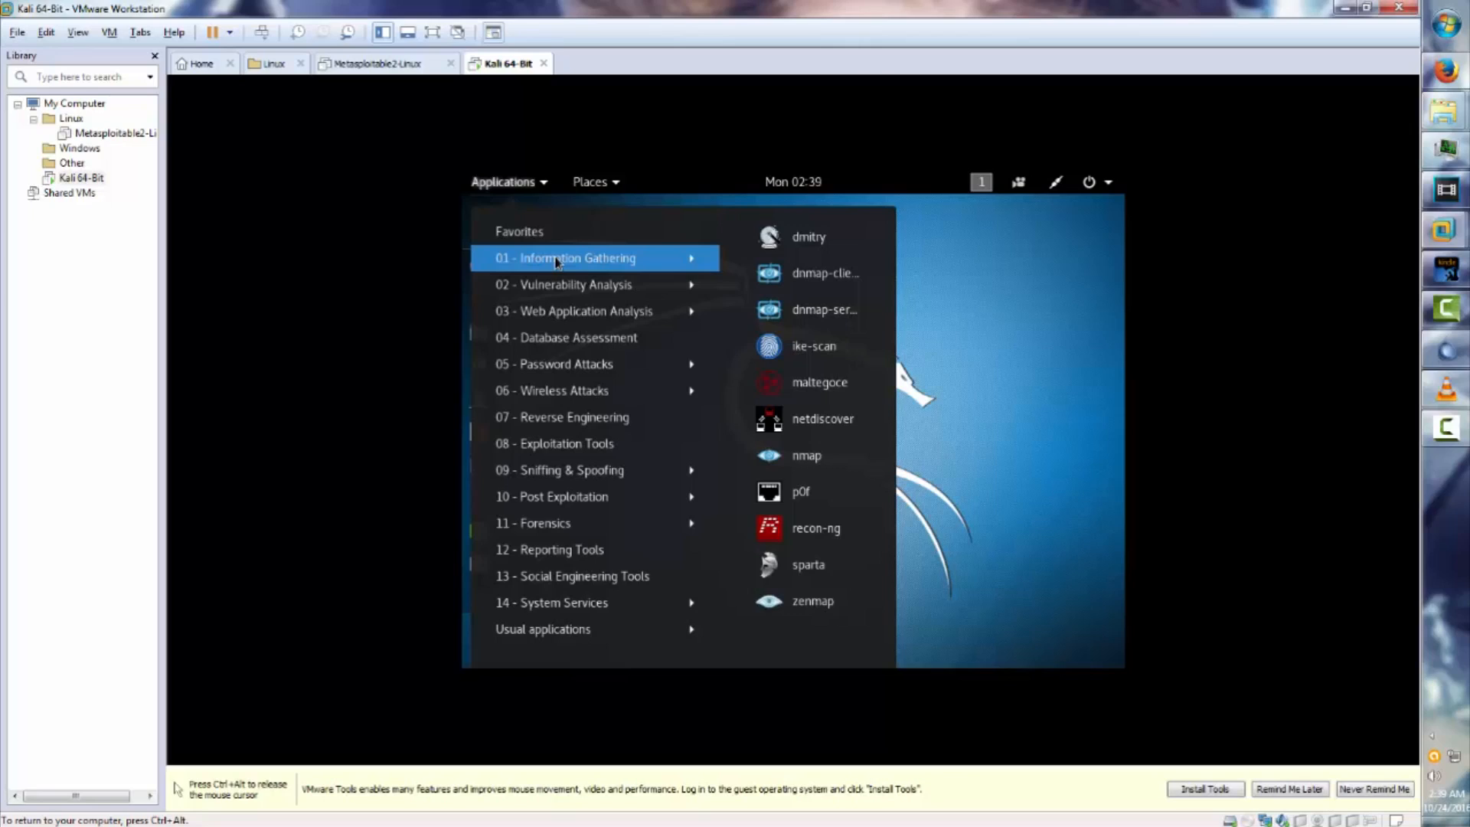
click(776, 184)
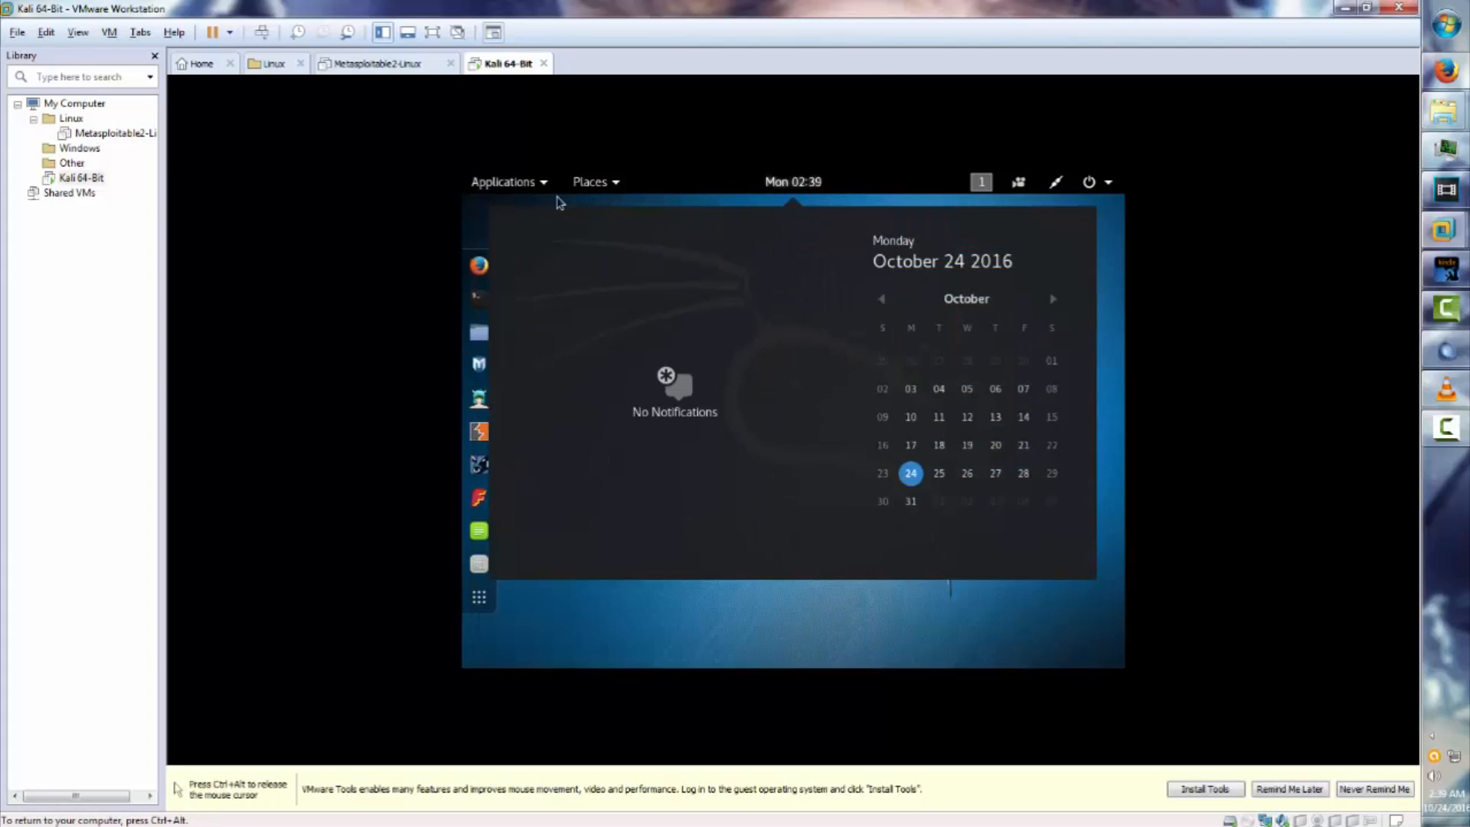
click(550, 185)
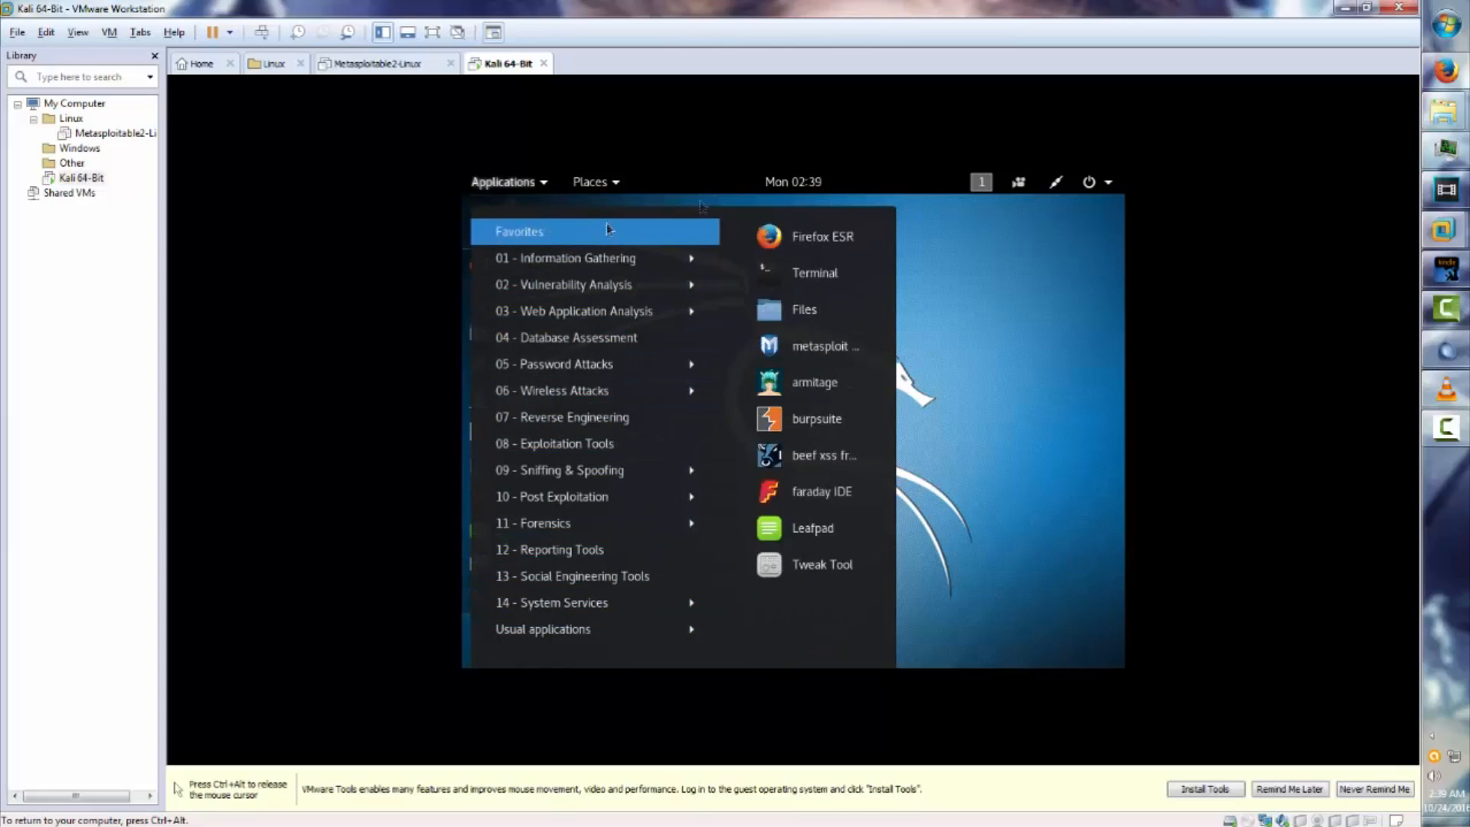
click(968, 645)
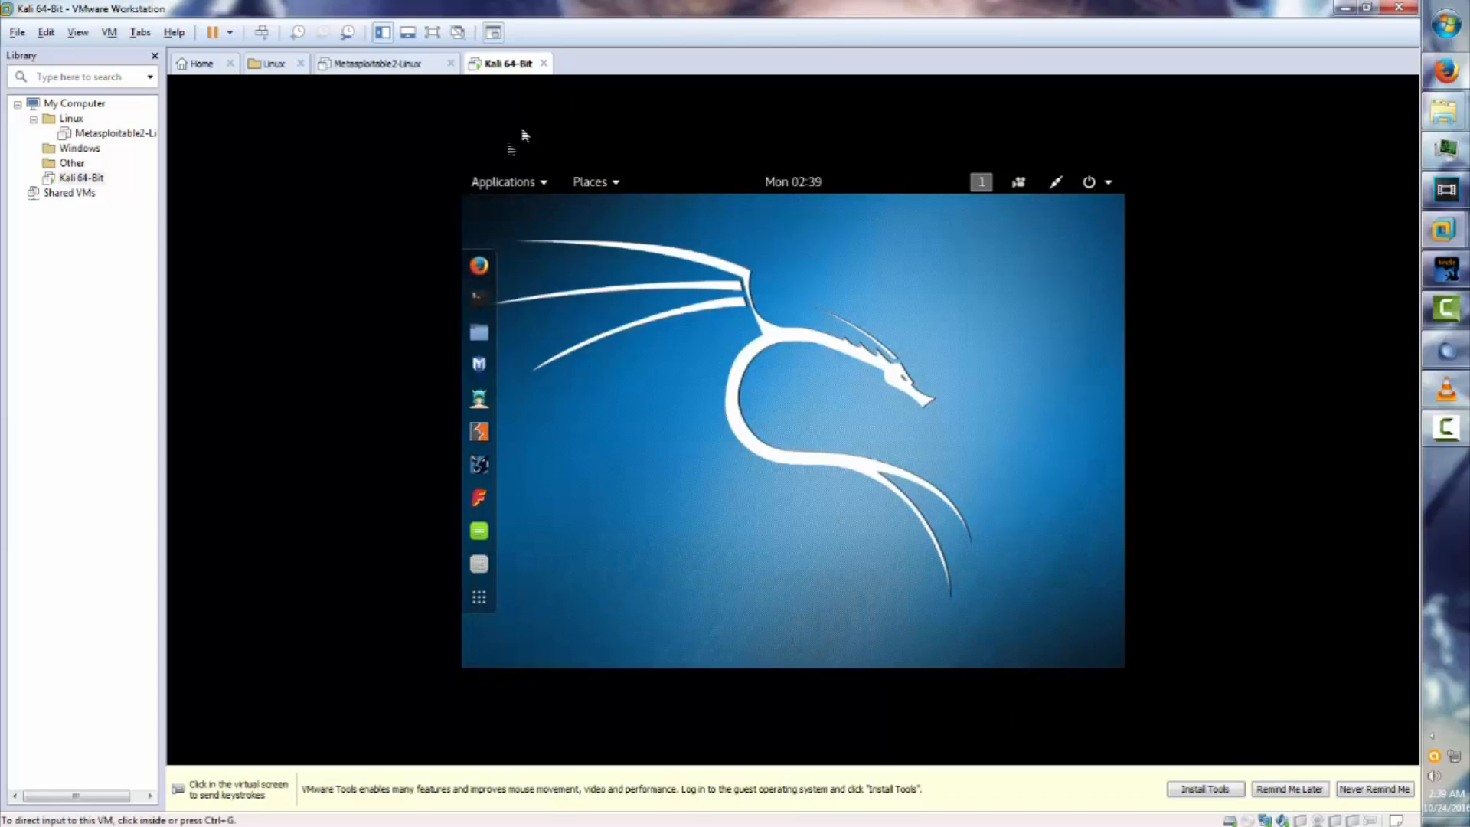
Power off the Kali guest from its system menu and confirm the shutdown.
click(1108, 182)
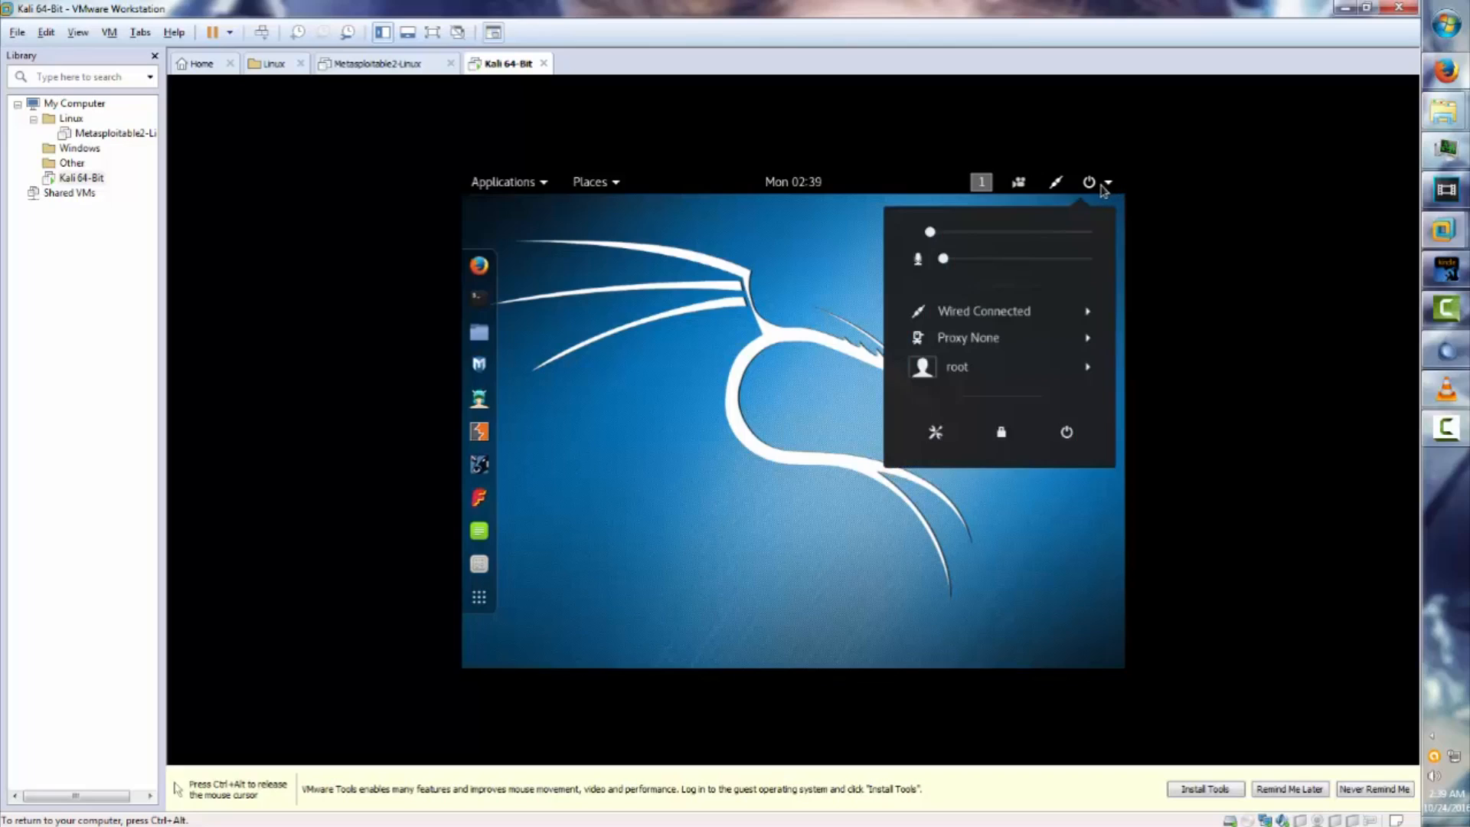
click(1066, 432)
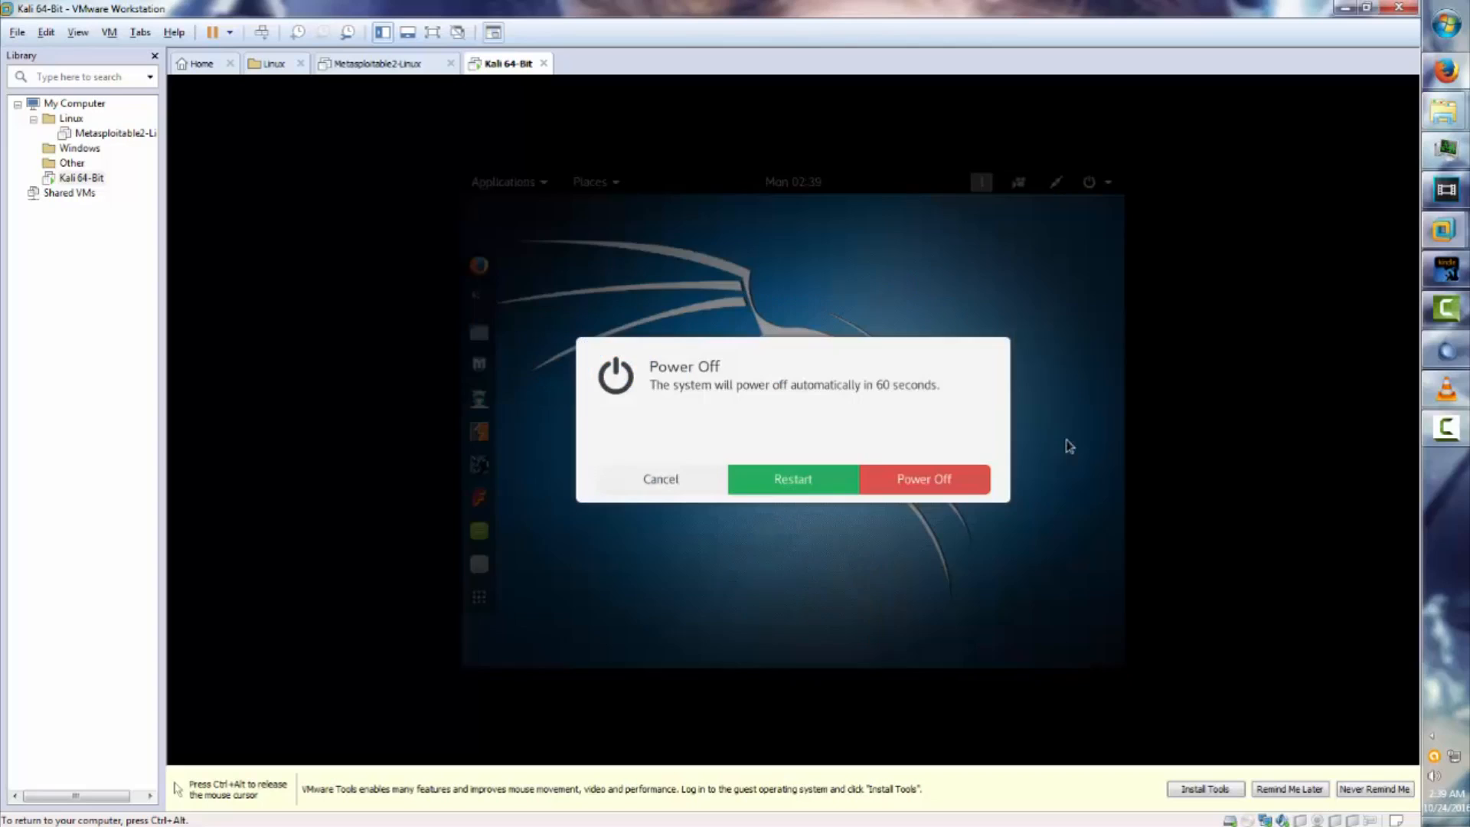
click(938, 488)
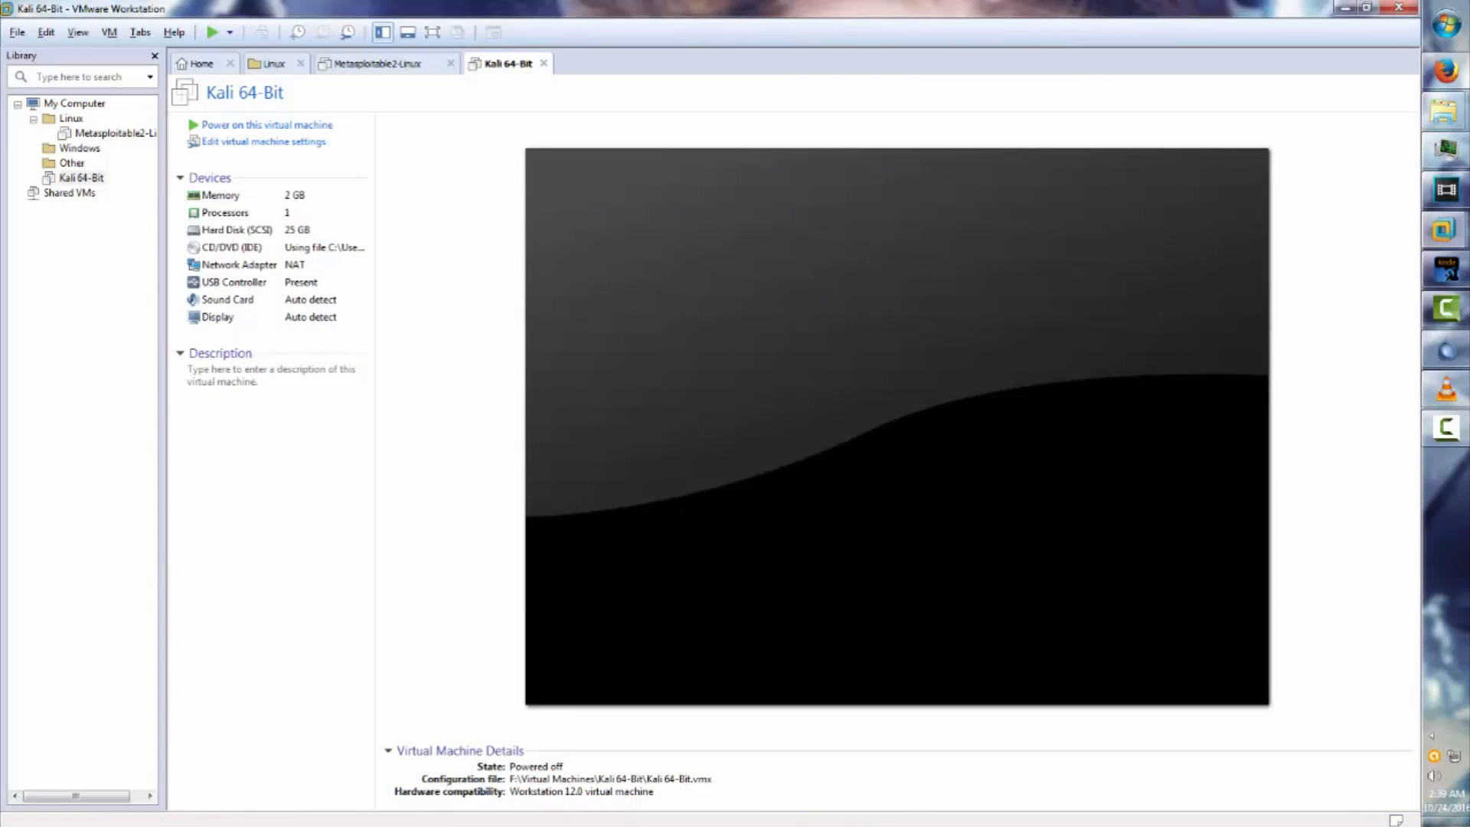
Close the Kali and Metasploitable2 pages and move Kali 64-Bit into the Linux library folder.
click(544, 63)
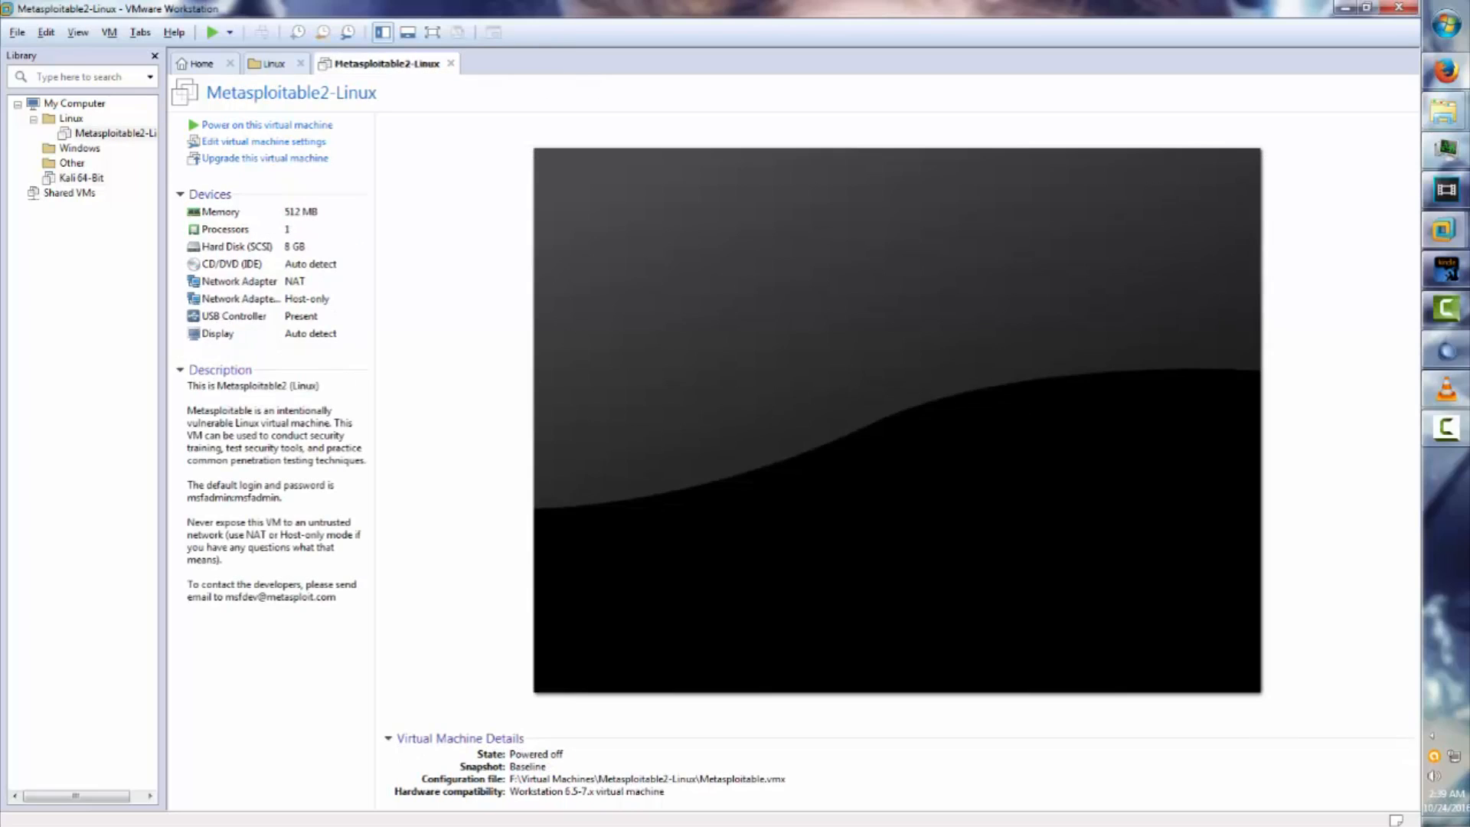
click(451, 64)
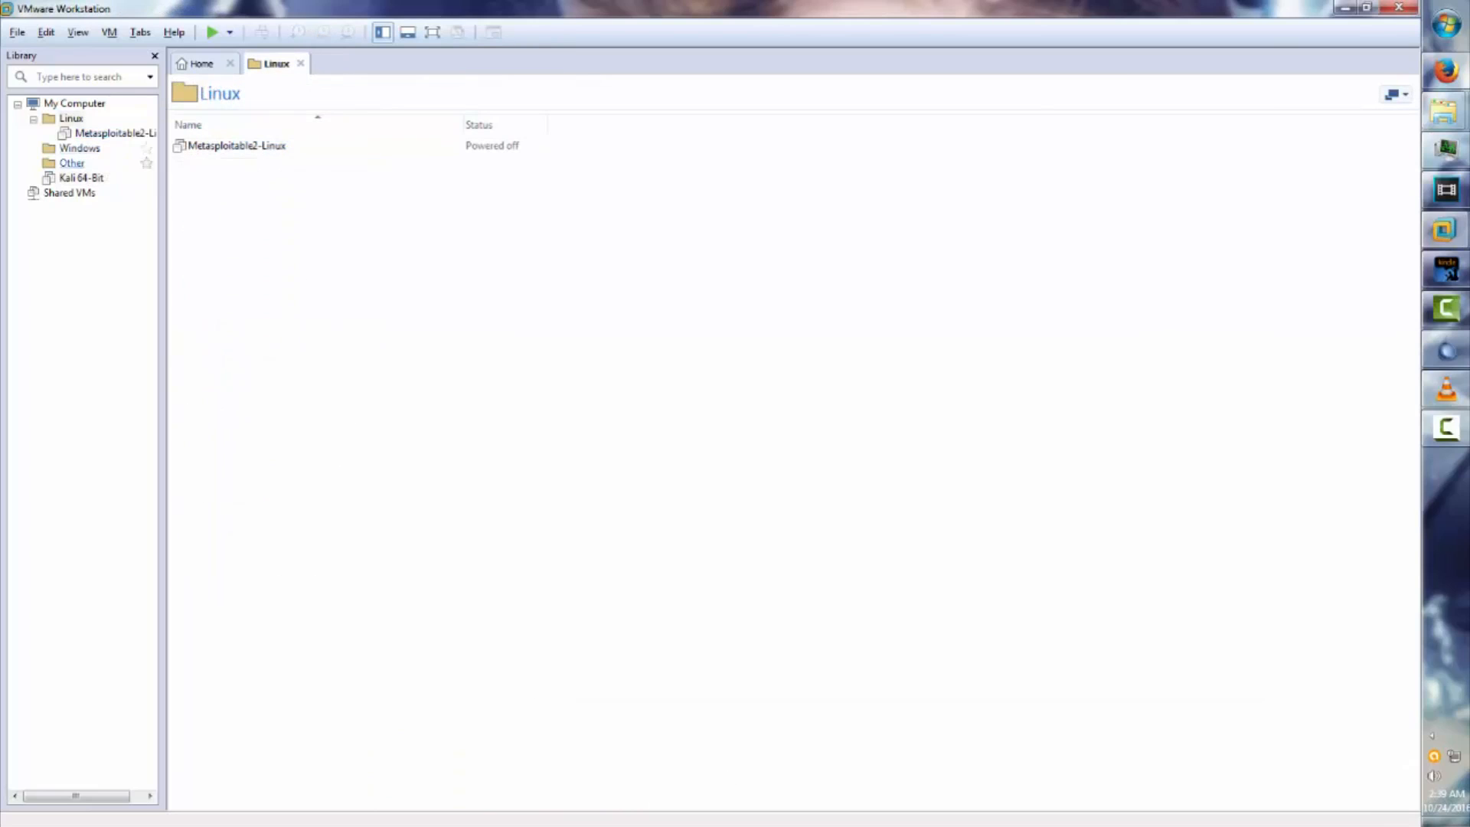
click(74, 180)
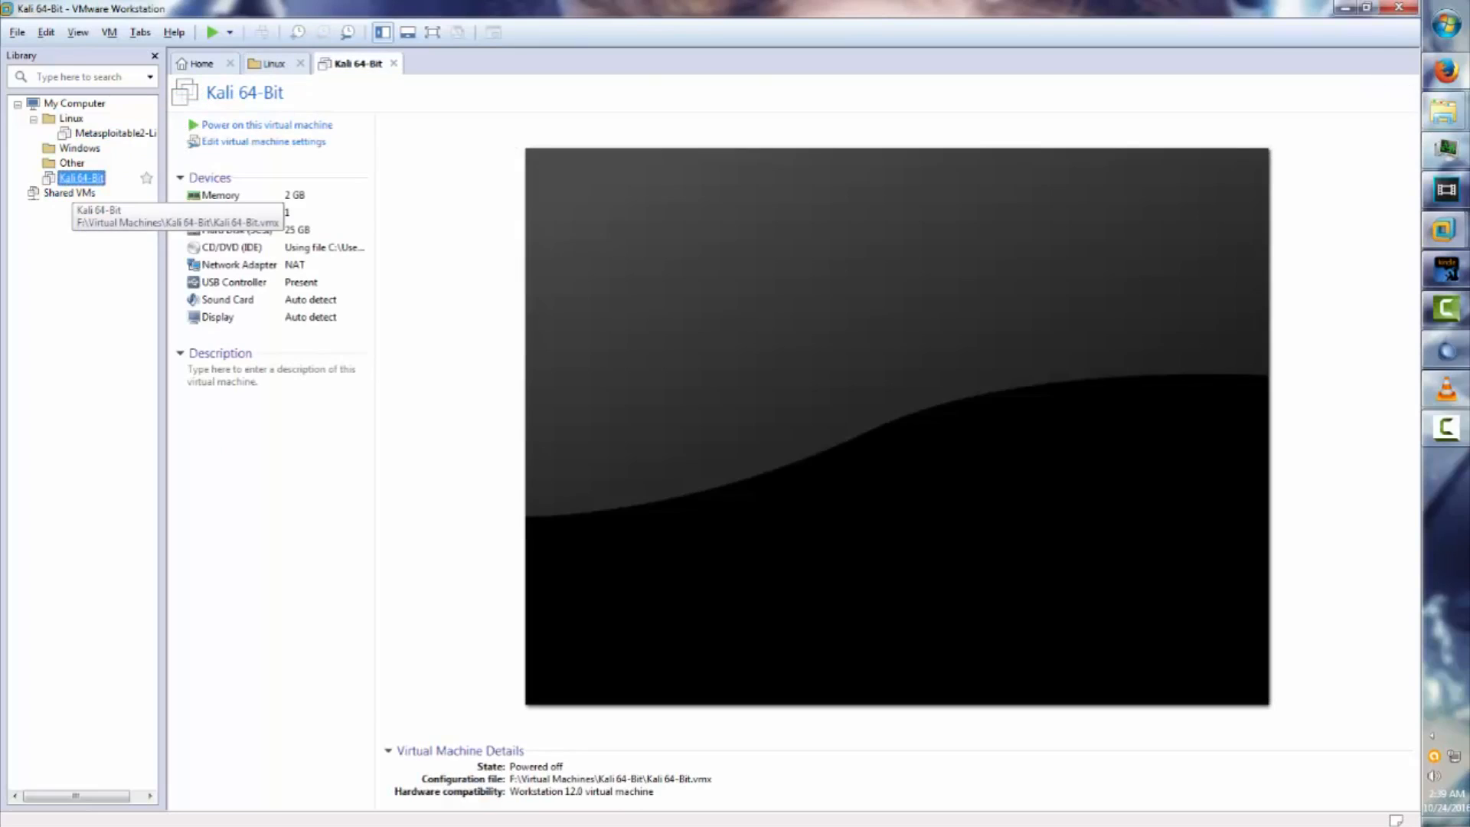
drag(74, 180, 72, 119)
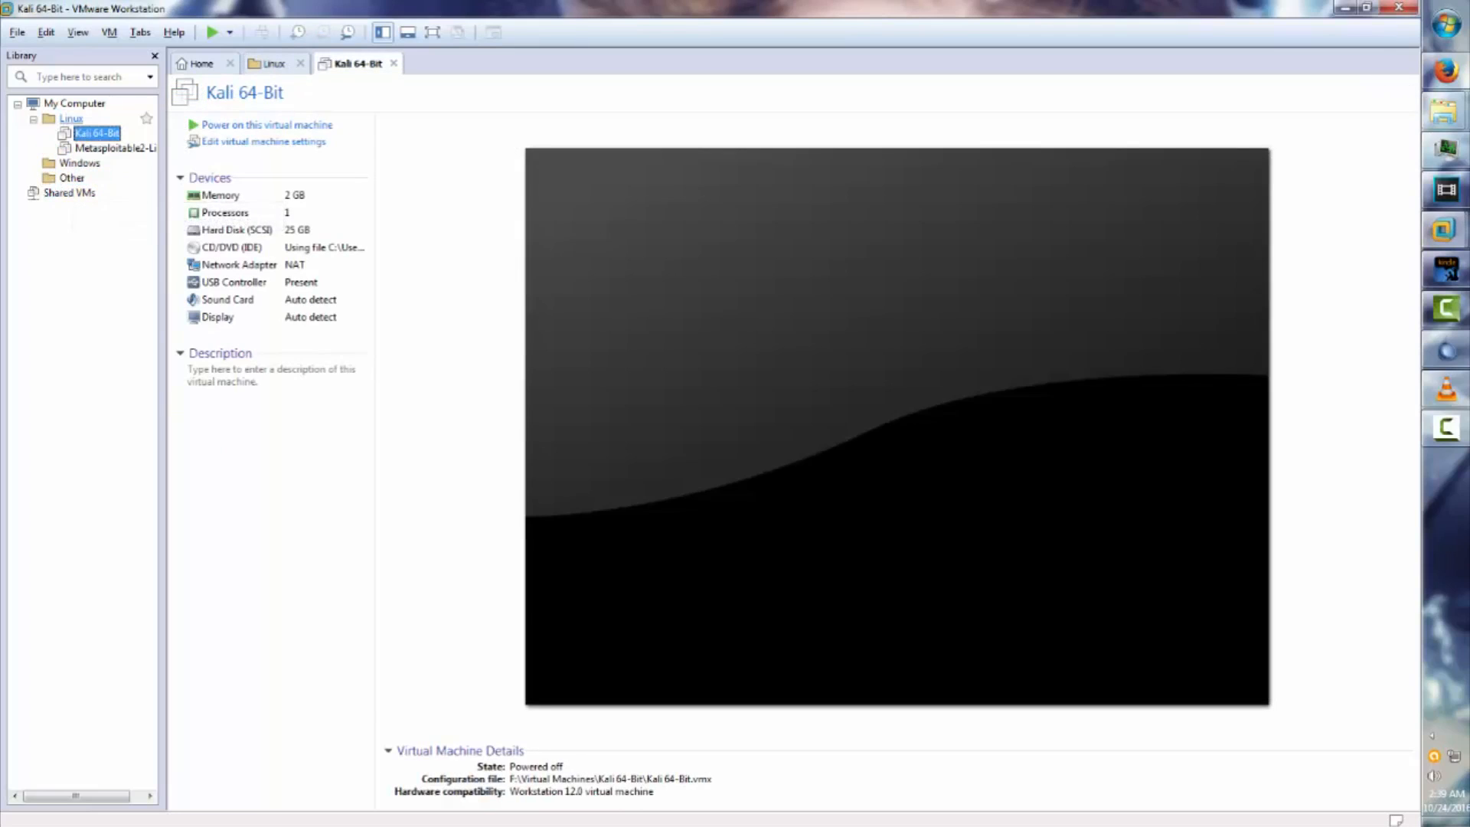
click(393, 64)
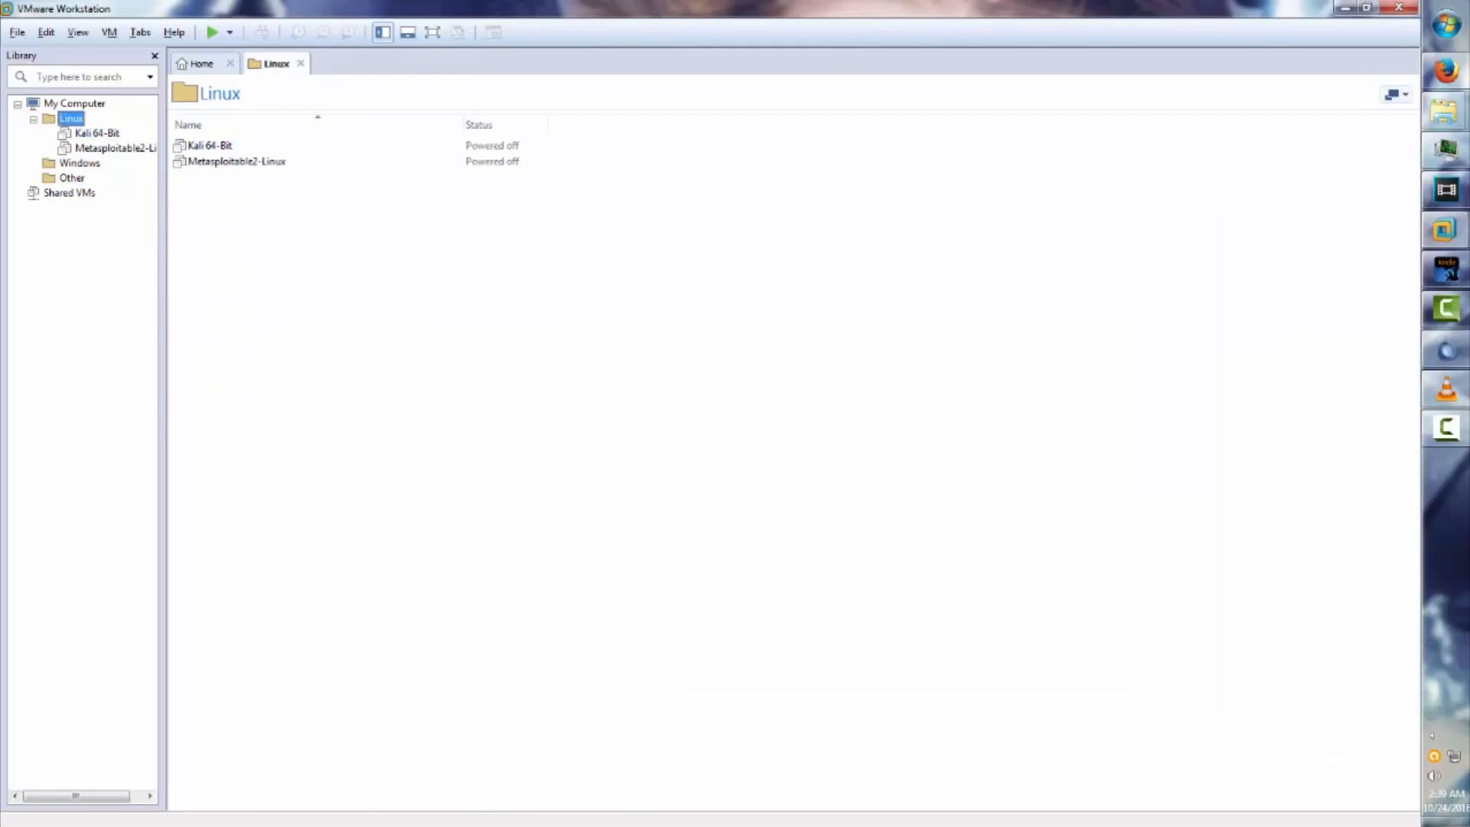
Return to the Workstation Home page, then minimize and restore the VMware window.
click(201, 63)
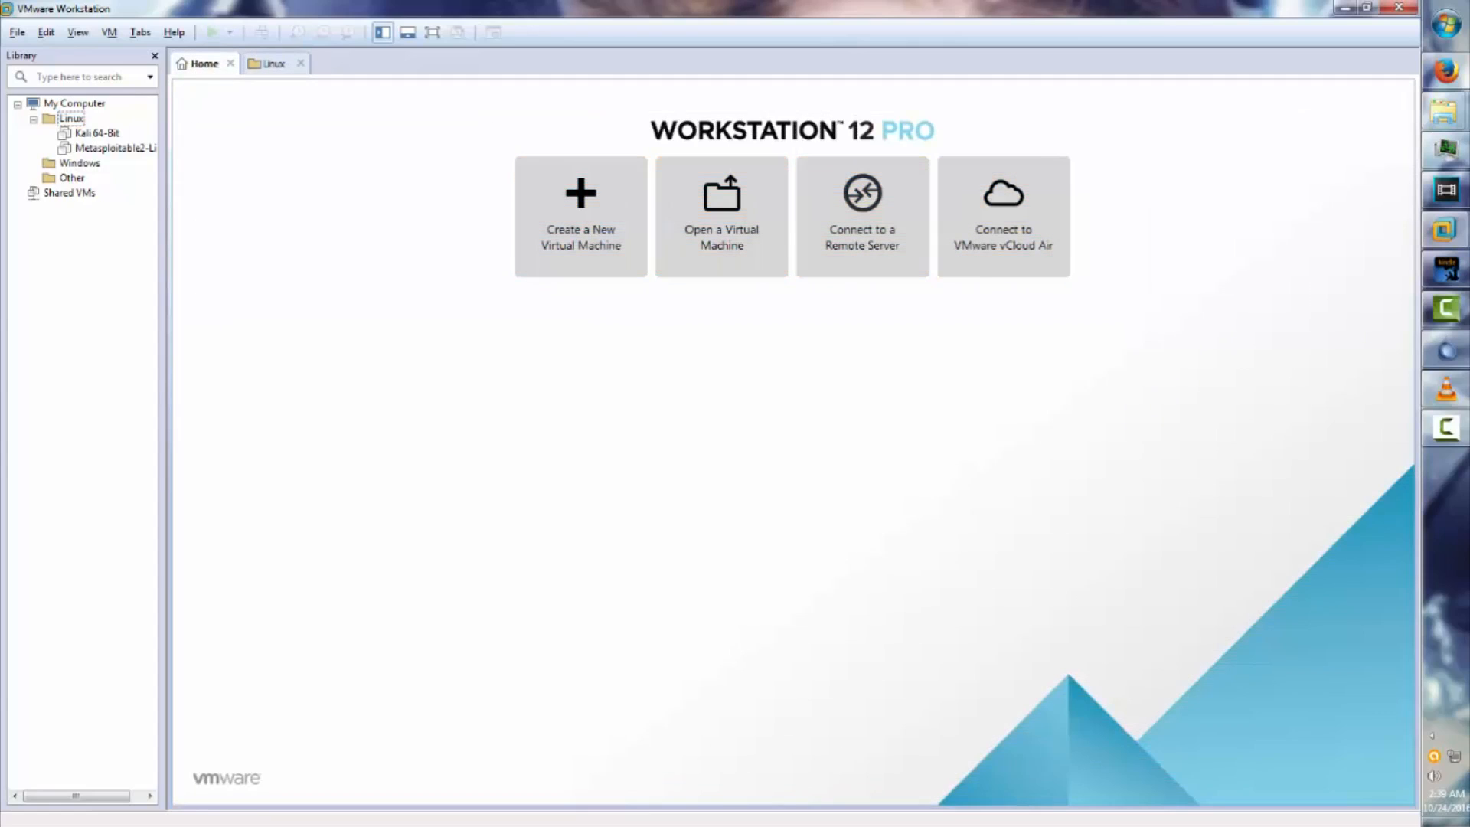
click(1345, 8)
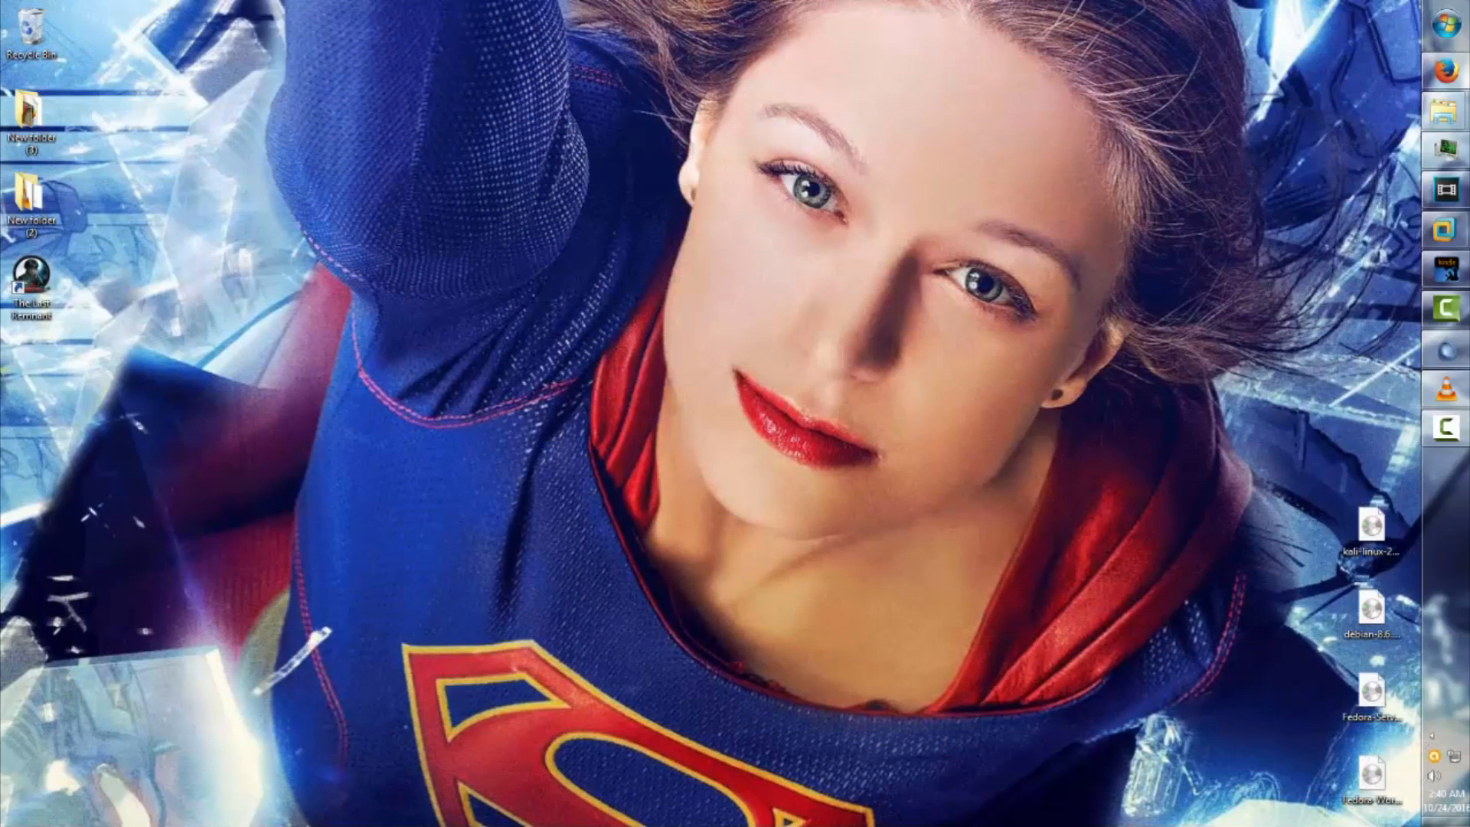
mouse_move(1444, 229)
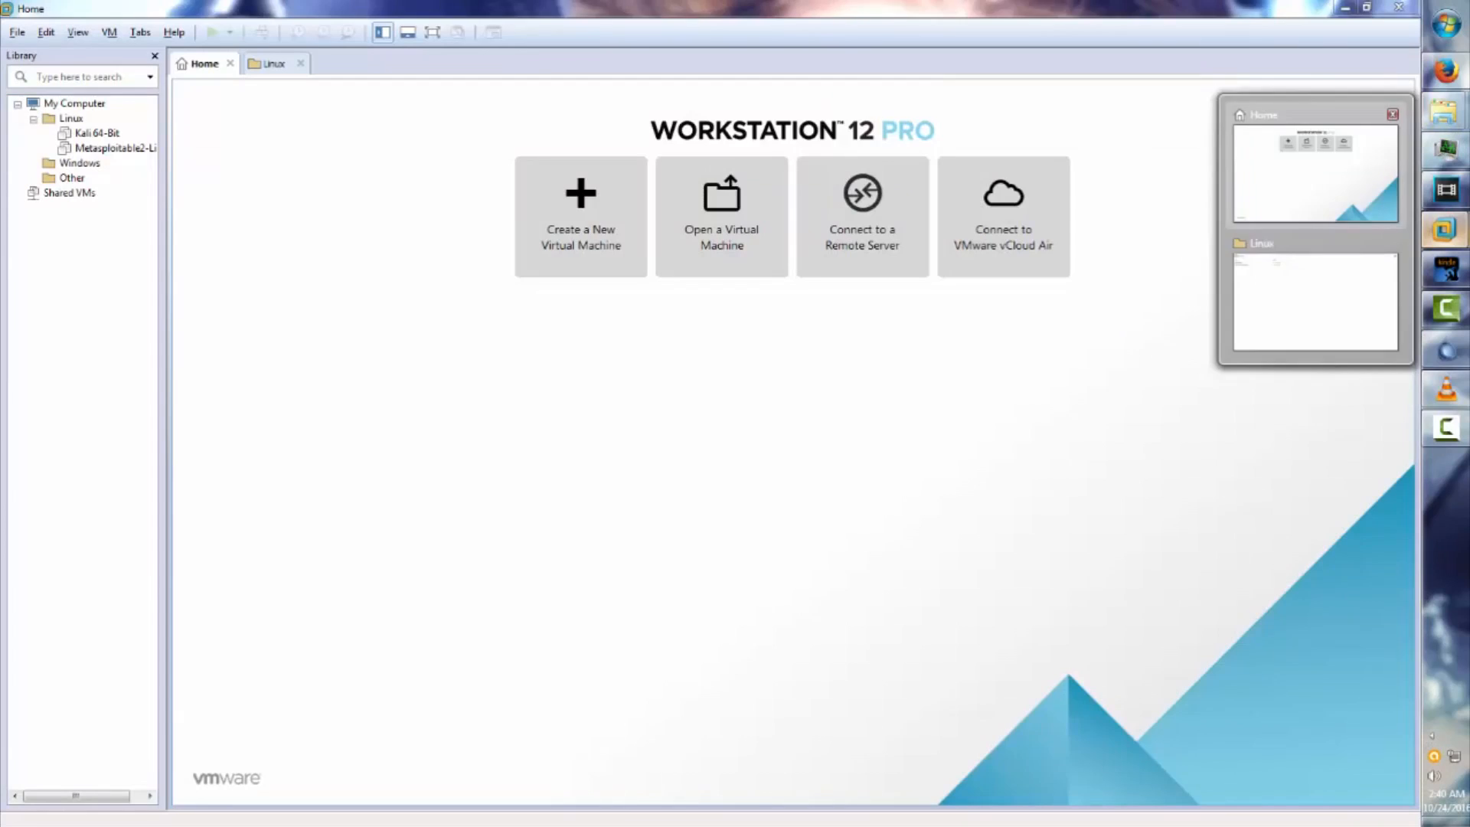
click(1314, 172)
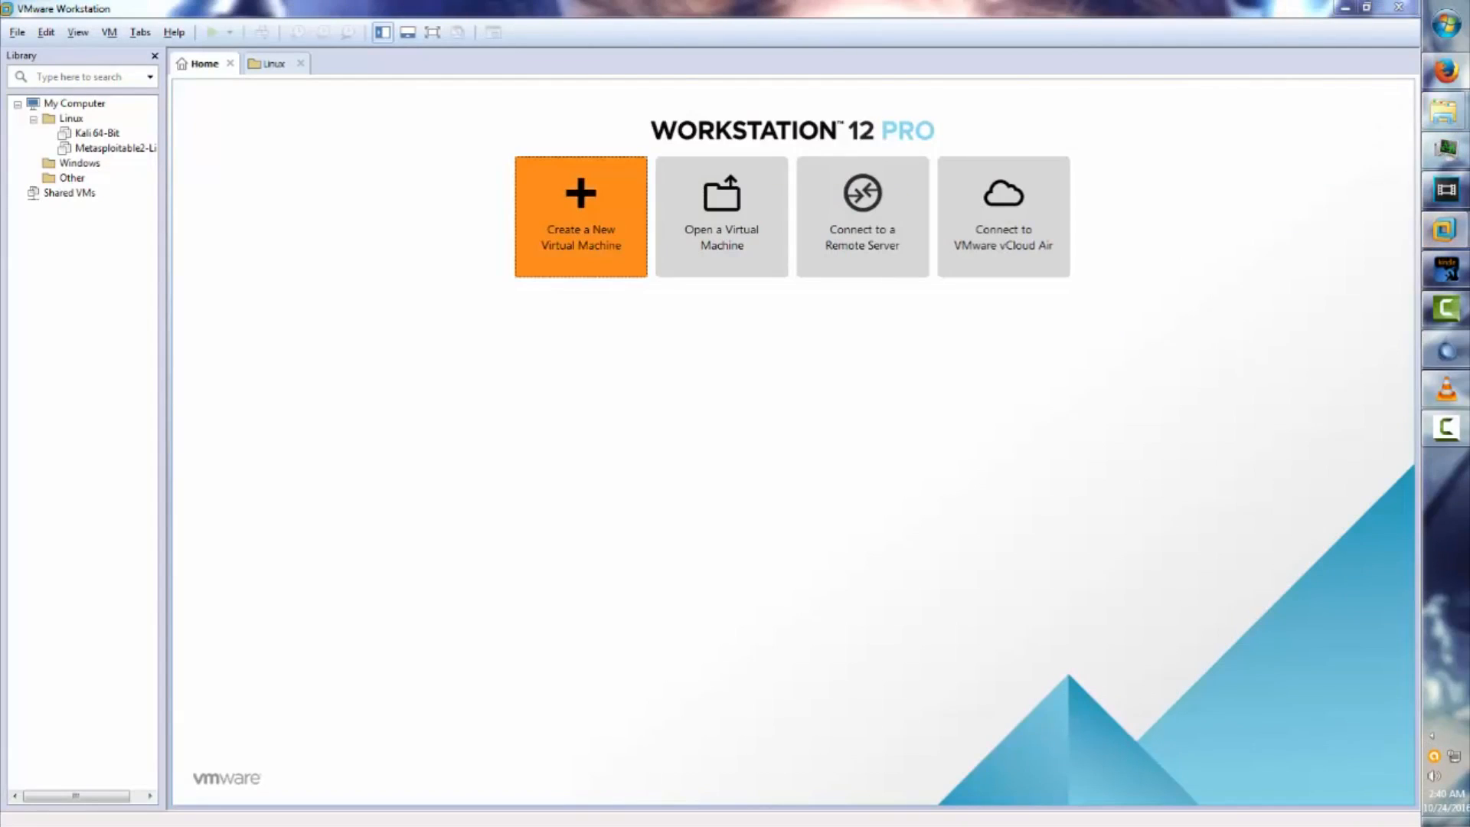
Start the New Virtual Machine wizard, keeping Workstation 12.0 hardware compatibility.
click(581, 218)
key(Return)
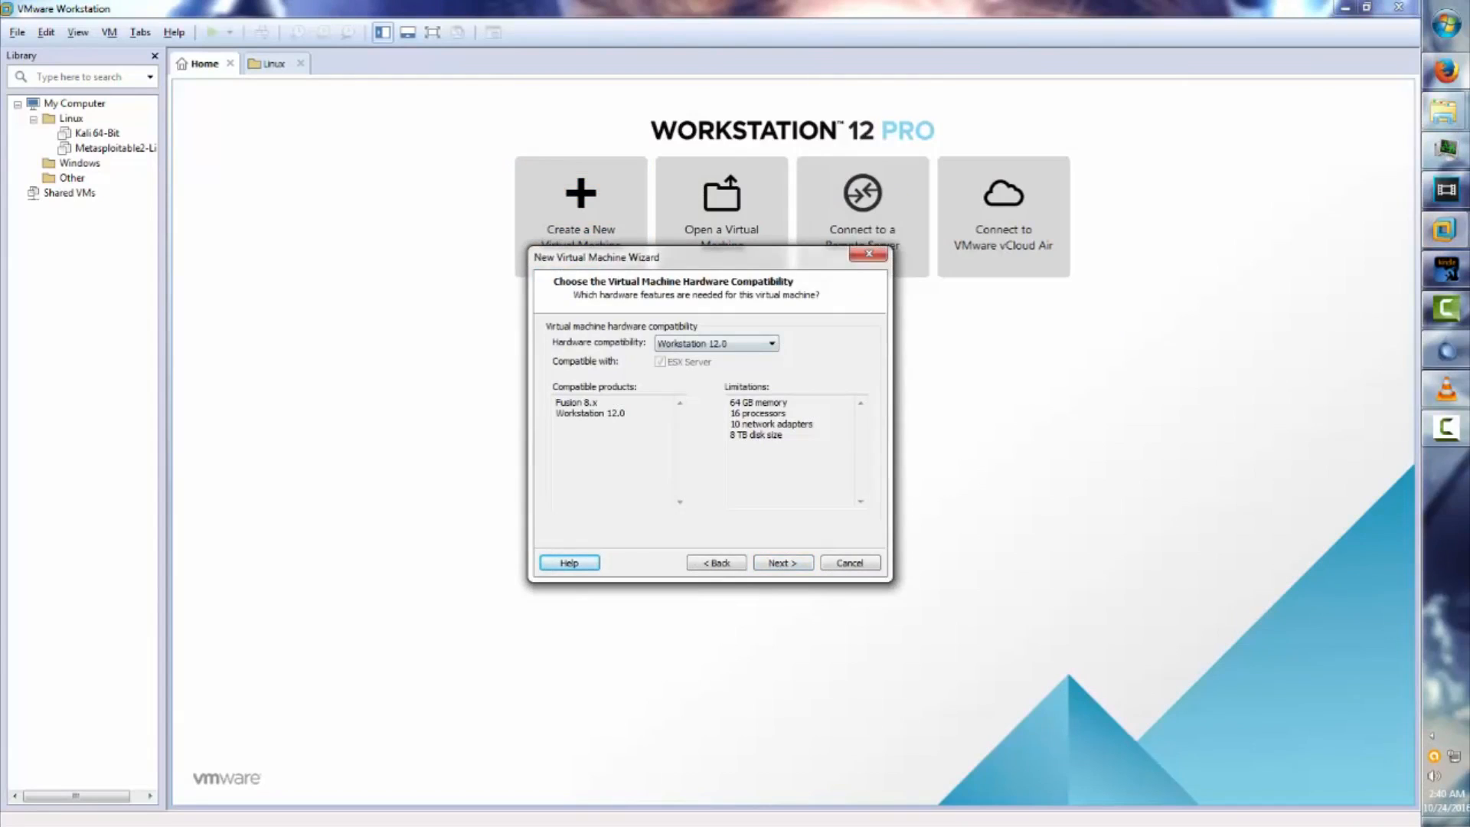
click(727, 344)
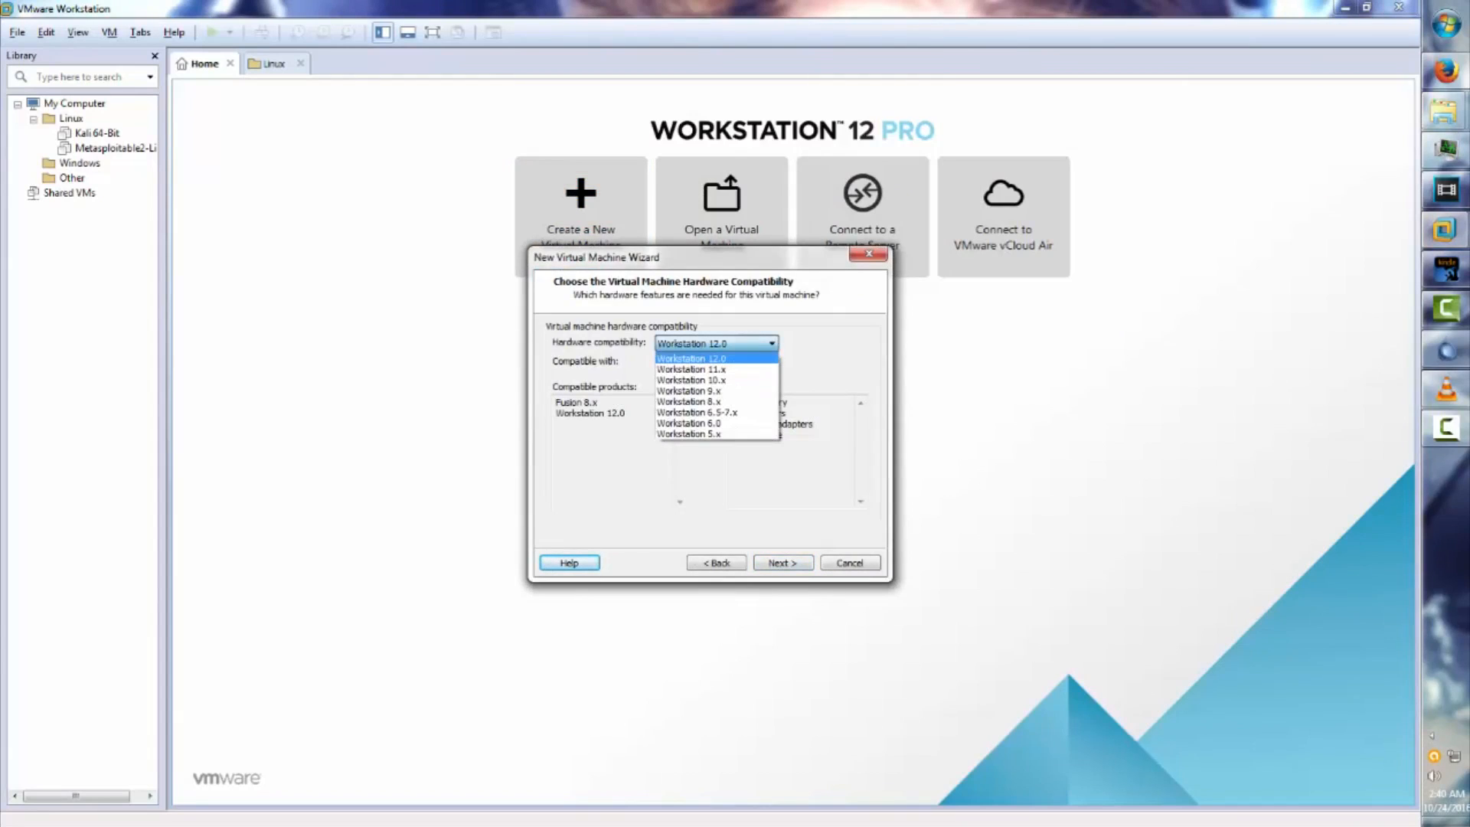
click(728, 344)
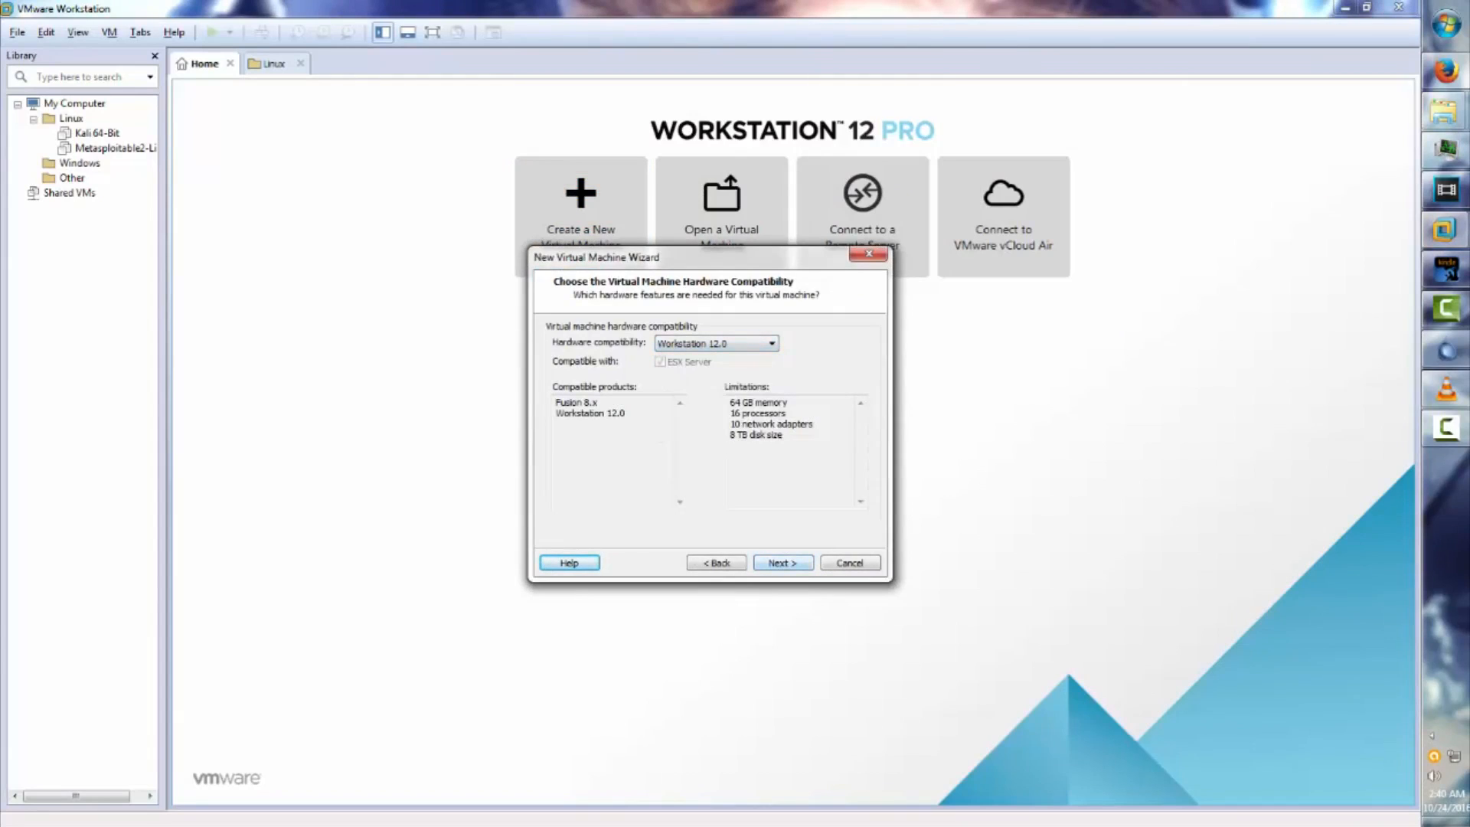
key(Return)
Use debian-8.6.0-amd64-DVD-1.iso as the installer disc image.
click(555, 428)
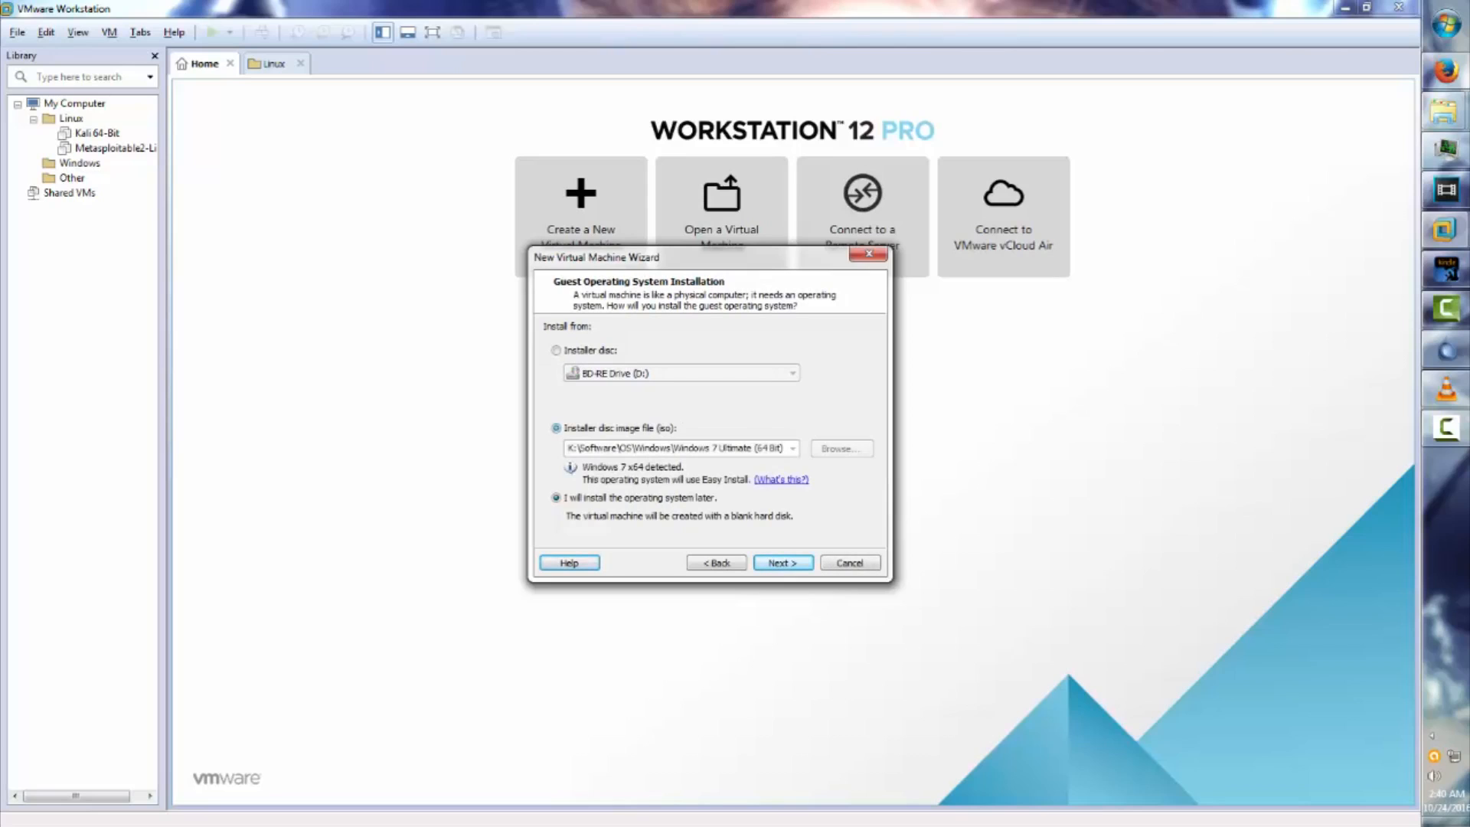
click(841, 448)
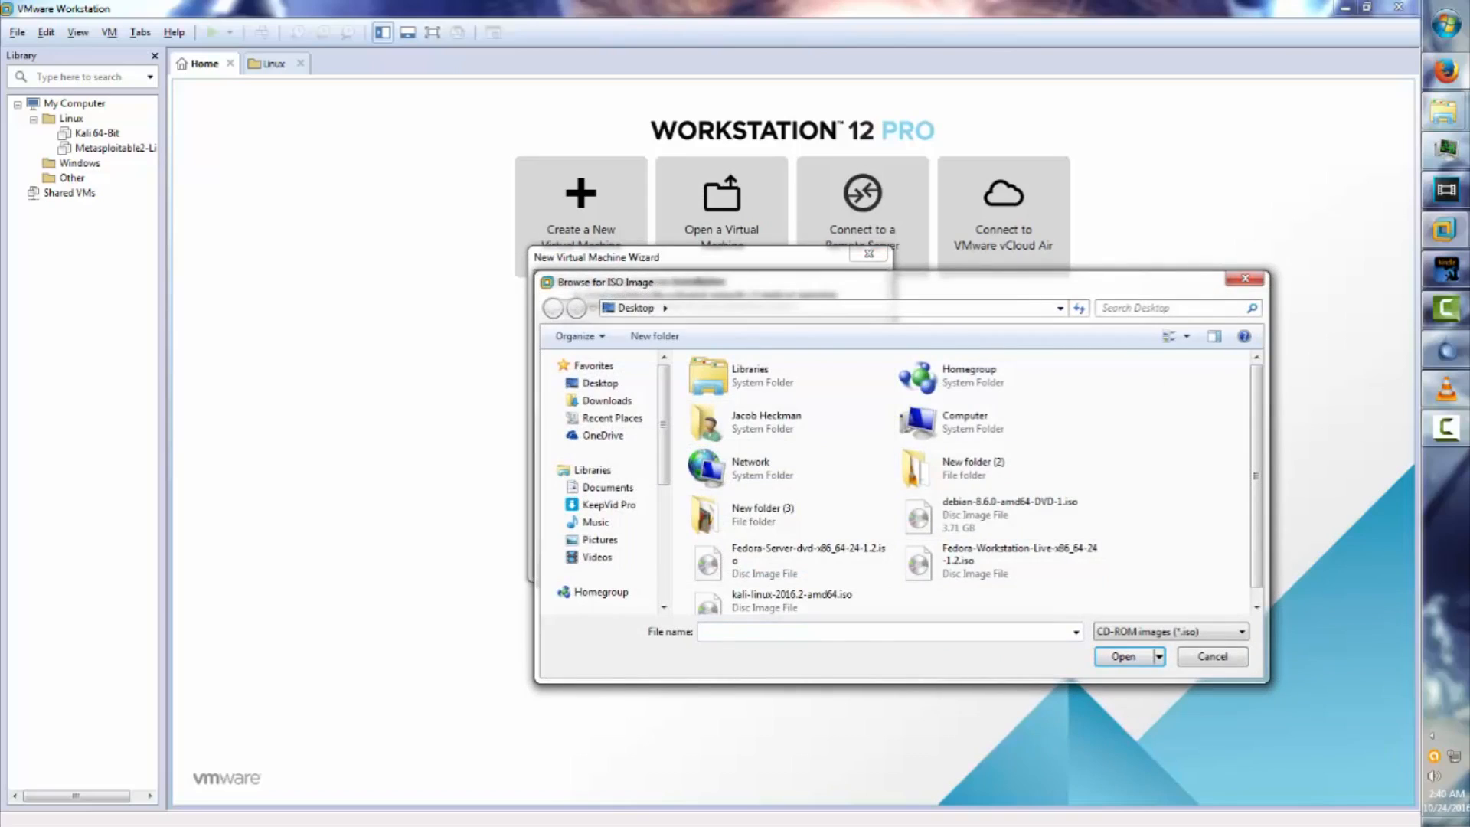
scroll(995, 498, down, 1)
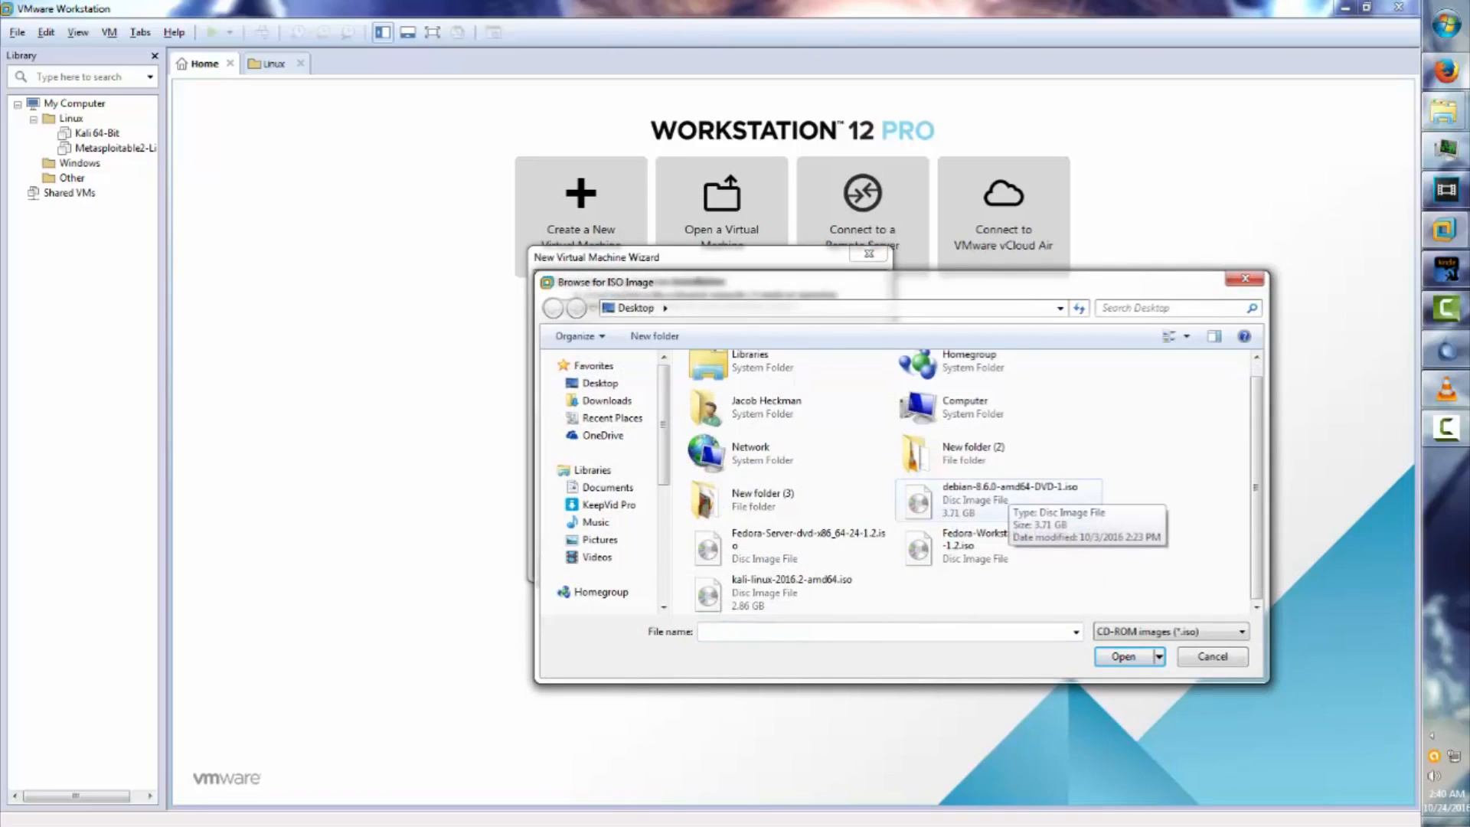
click(1009, 493)
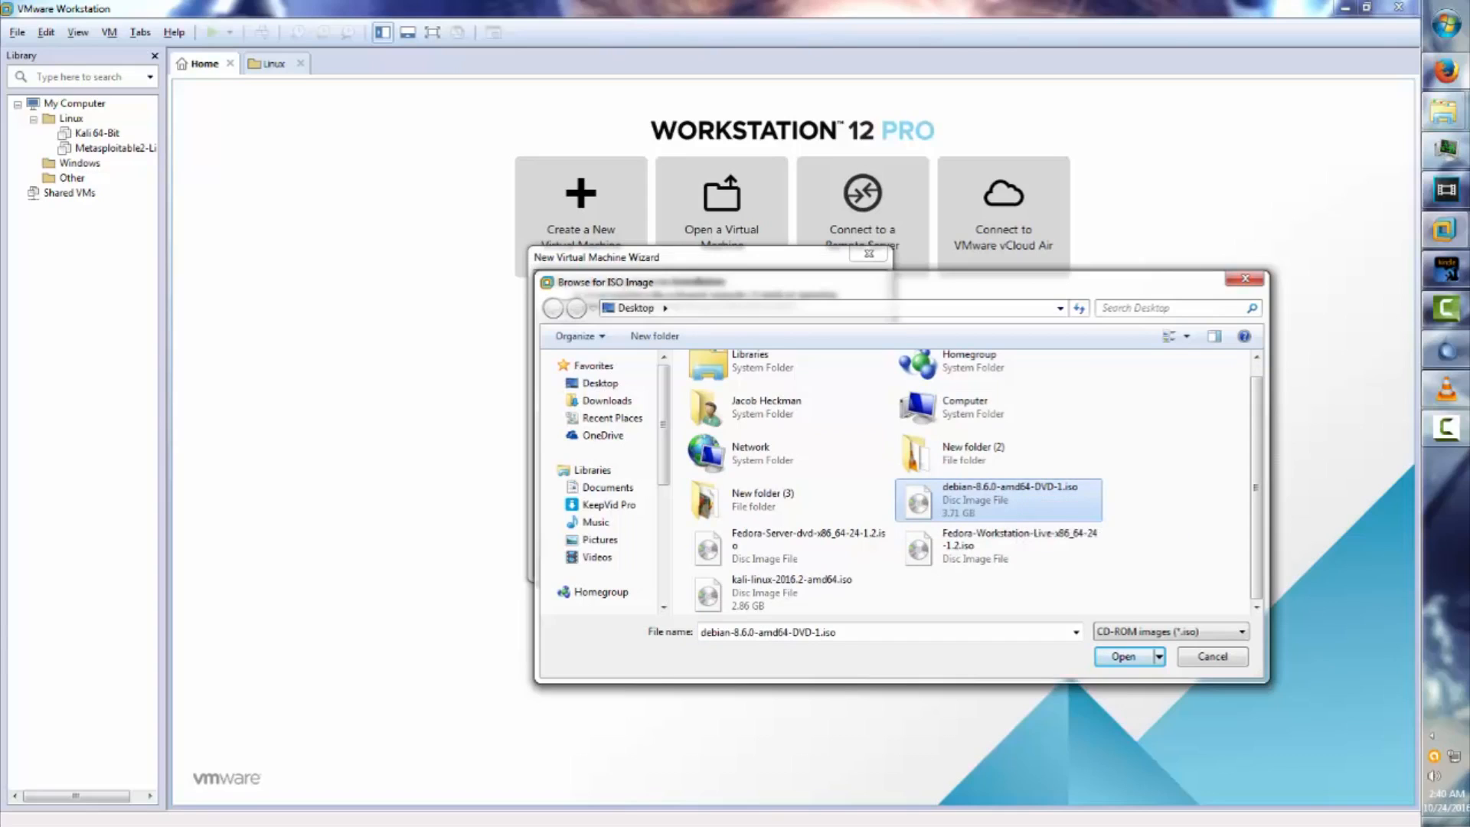
double_click(1021, 489)
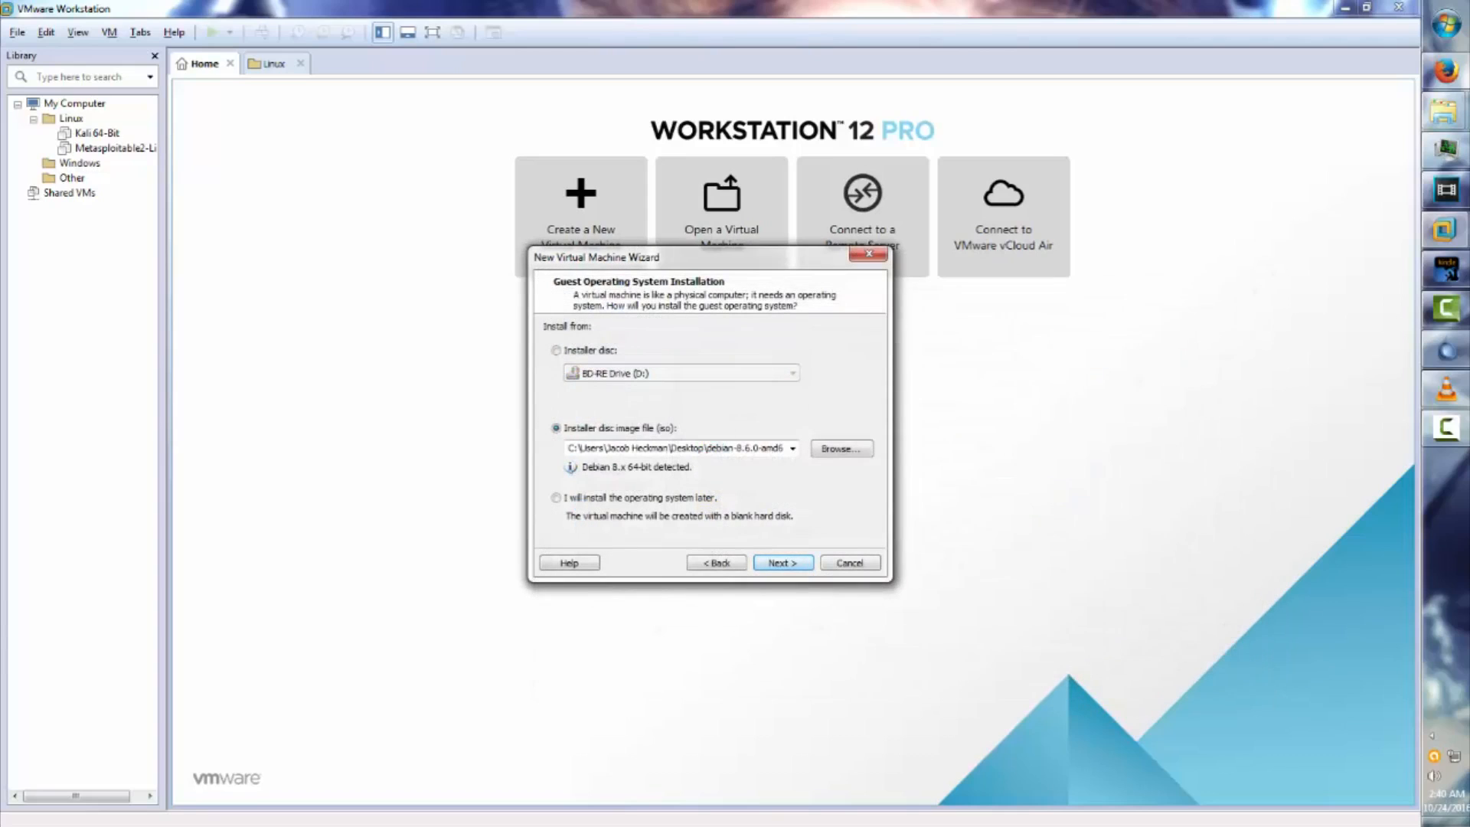
click(782, 562)
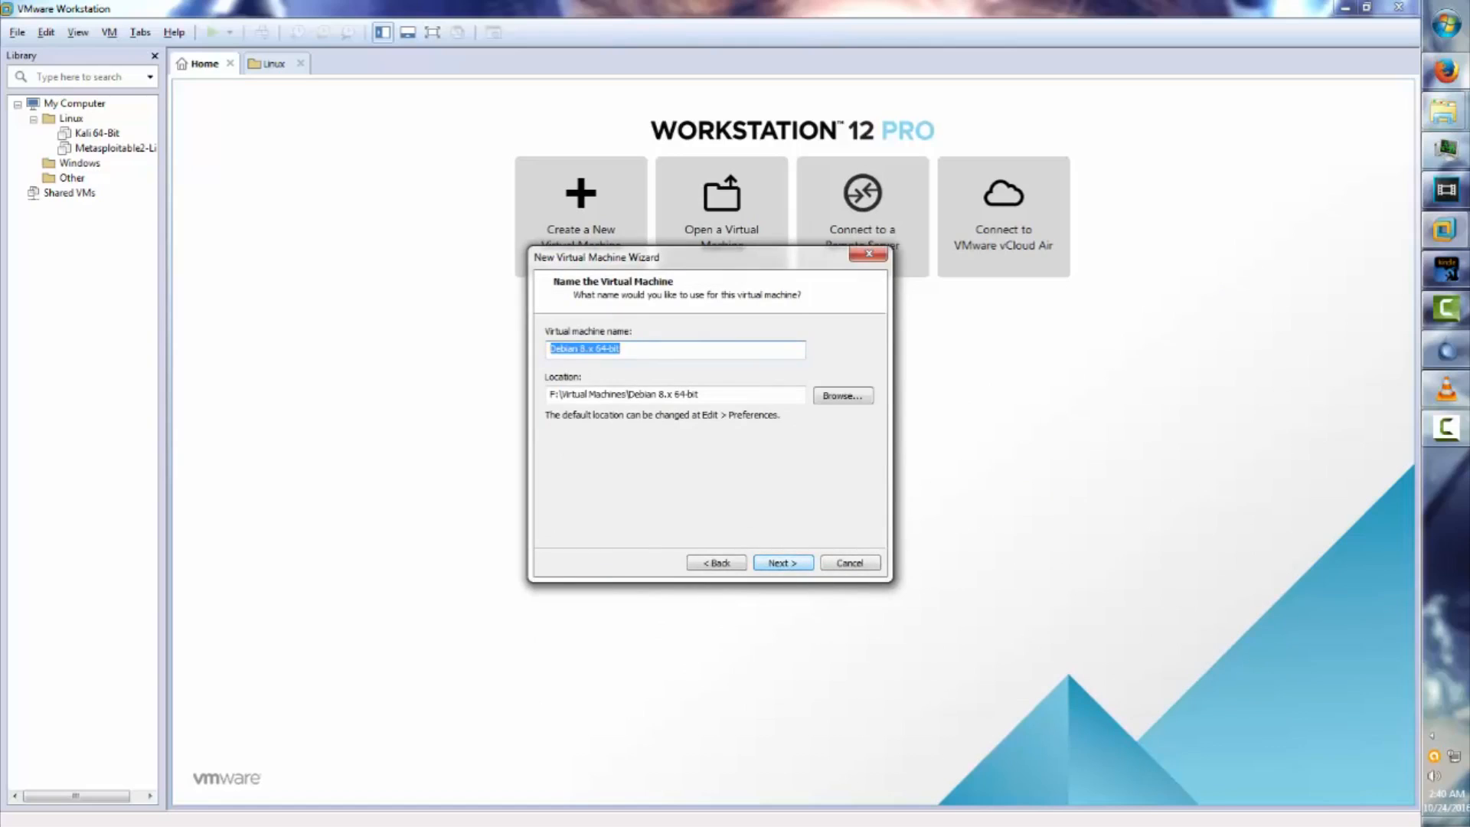
Accept the default name and controller settings, storing the 20 GB disk as a single file.
key(Return)
key(Return)
key(Return)
key(Return)
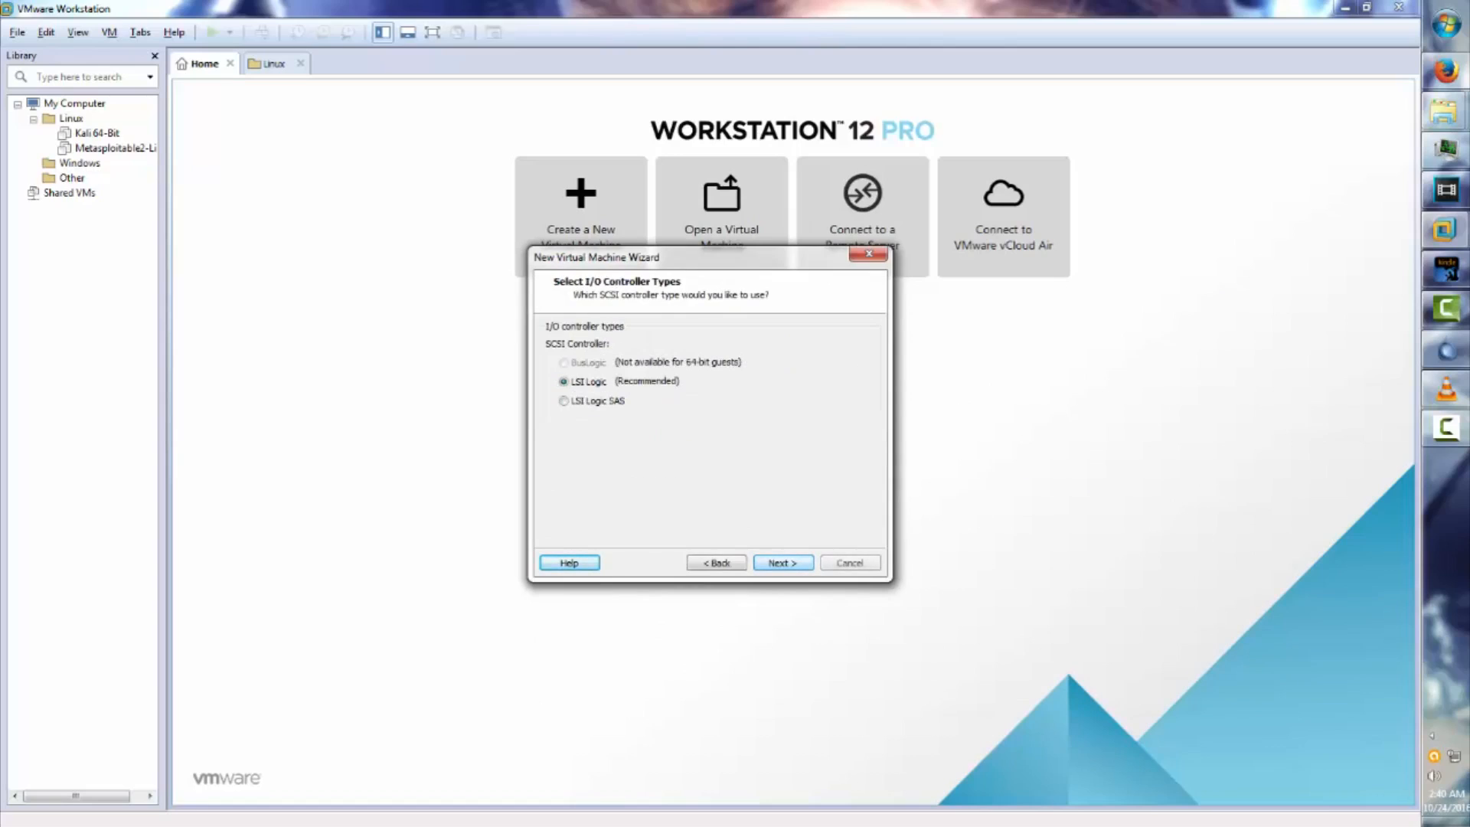
key(Return)
key(Return)
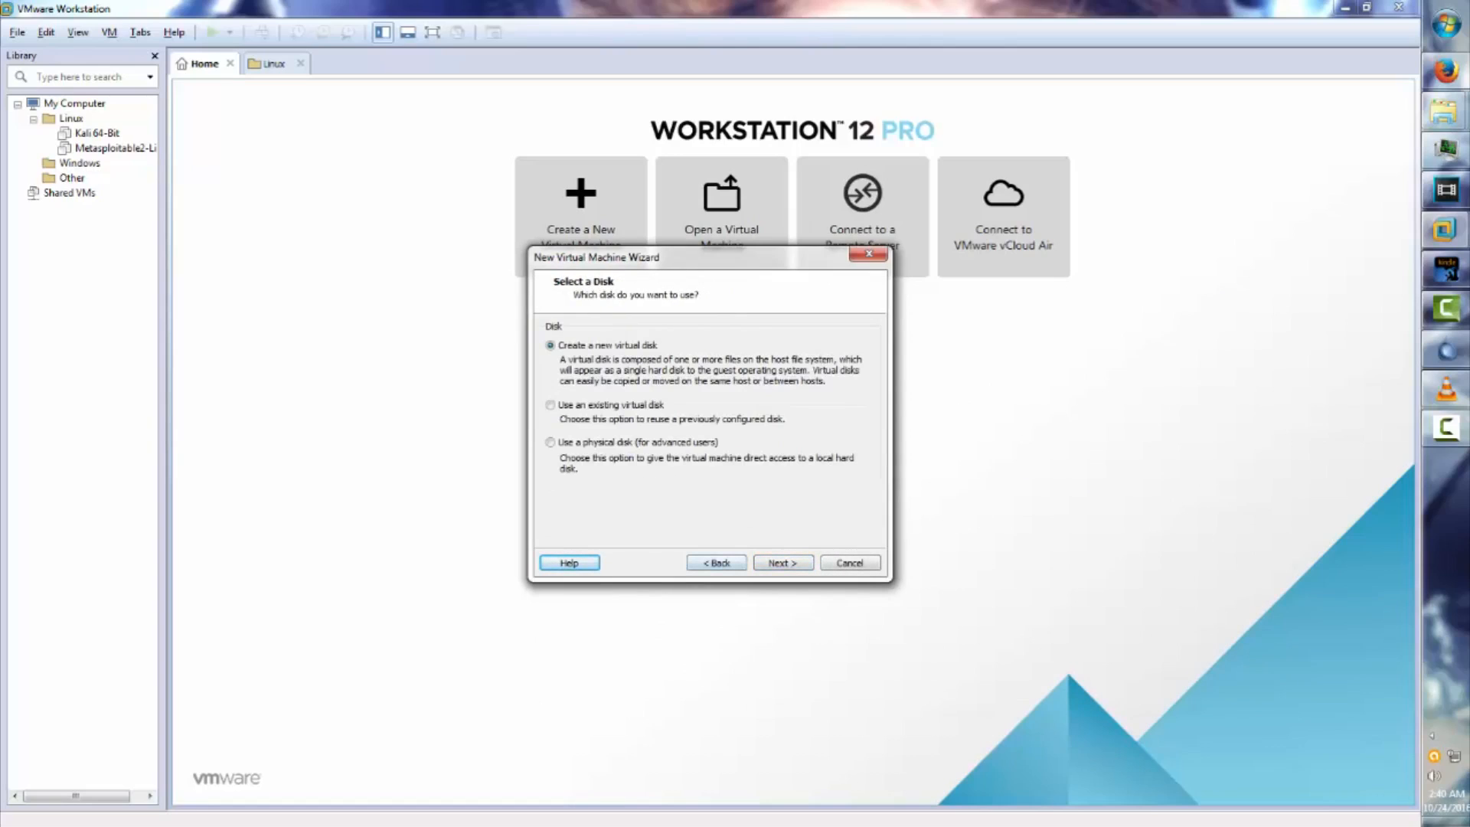
key(Return)
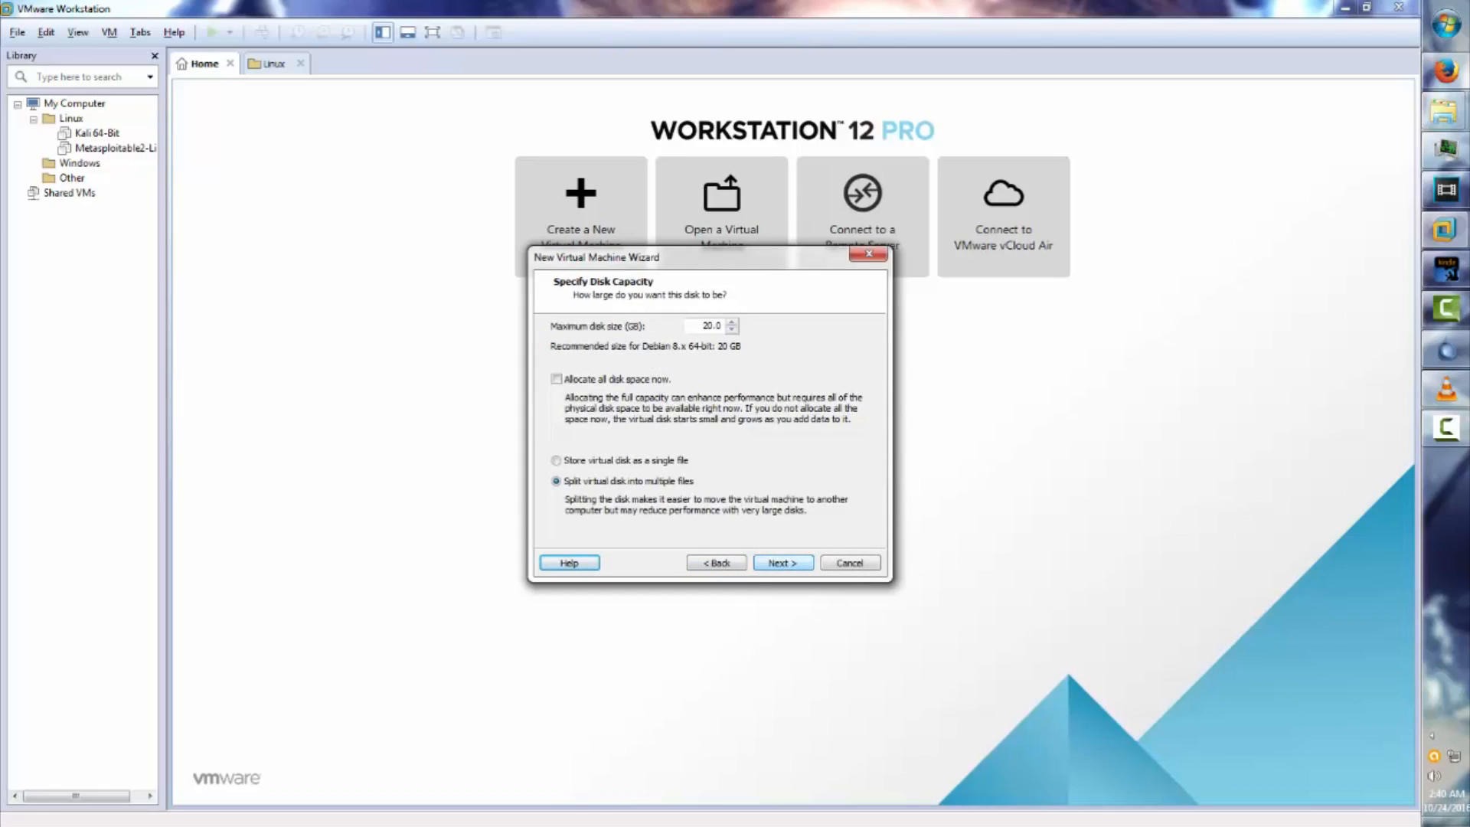
click(557, 460)
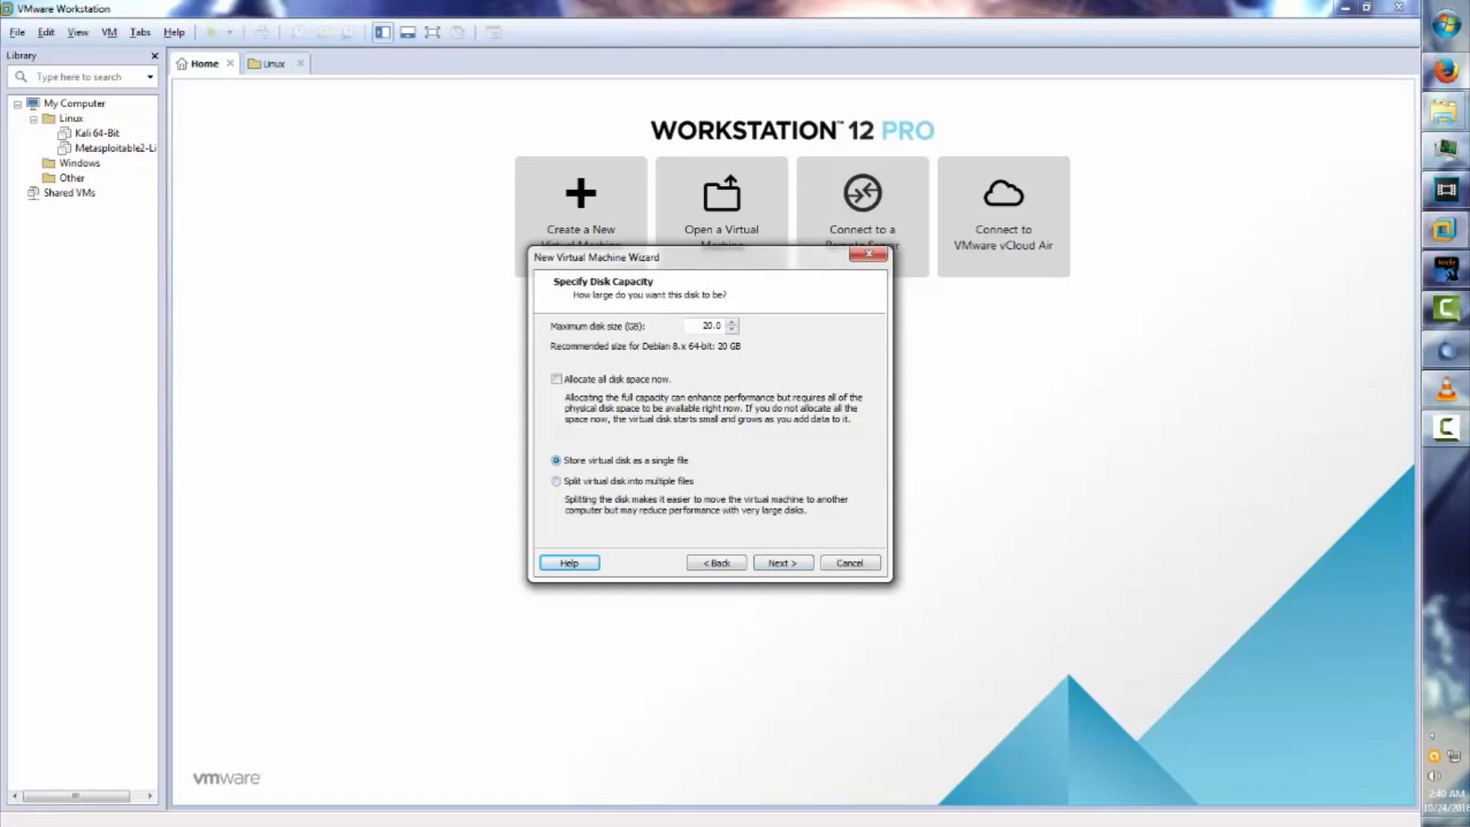
key(Return)
key(Return)
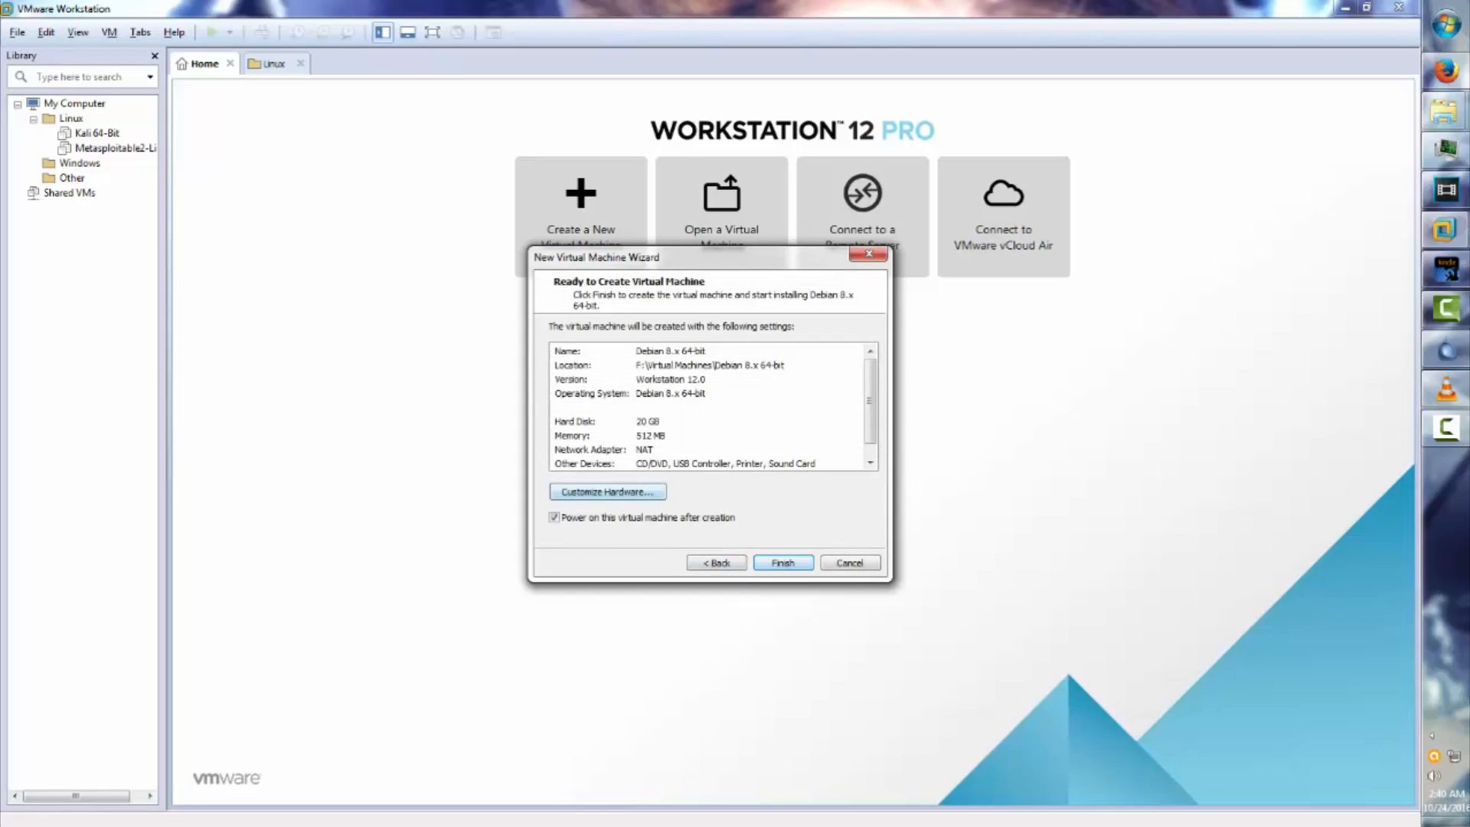
click(608, 493)
Remove the Printer device from the VM hardware, then finish to create and boot the VM.
click(494, 327)
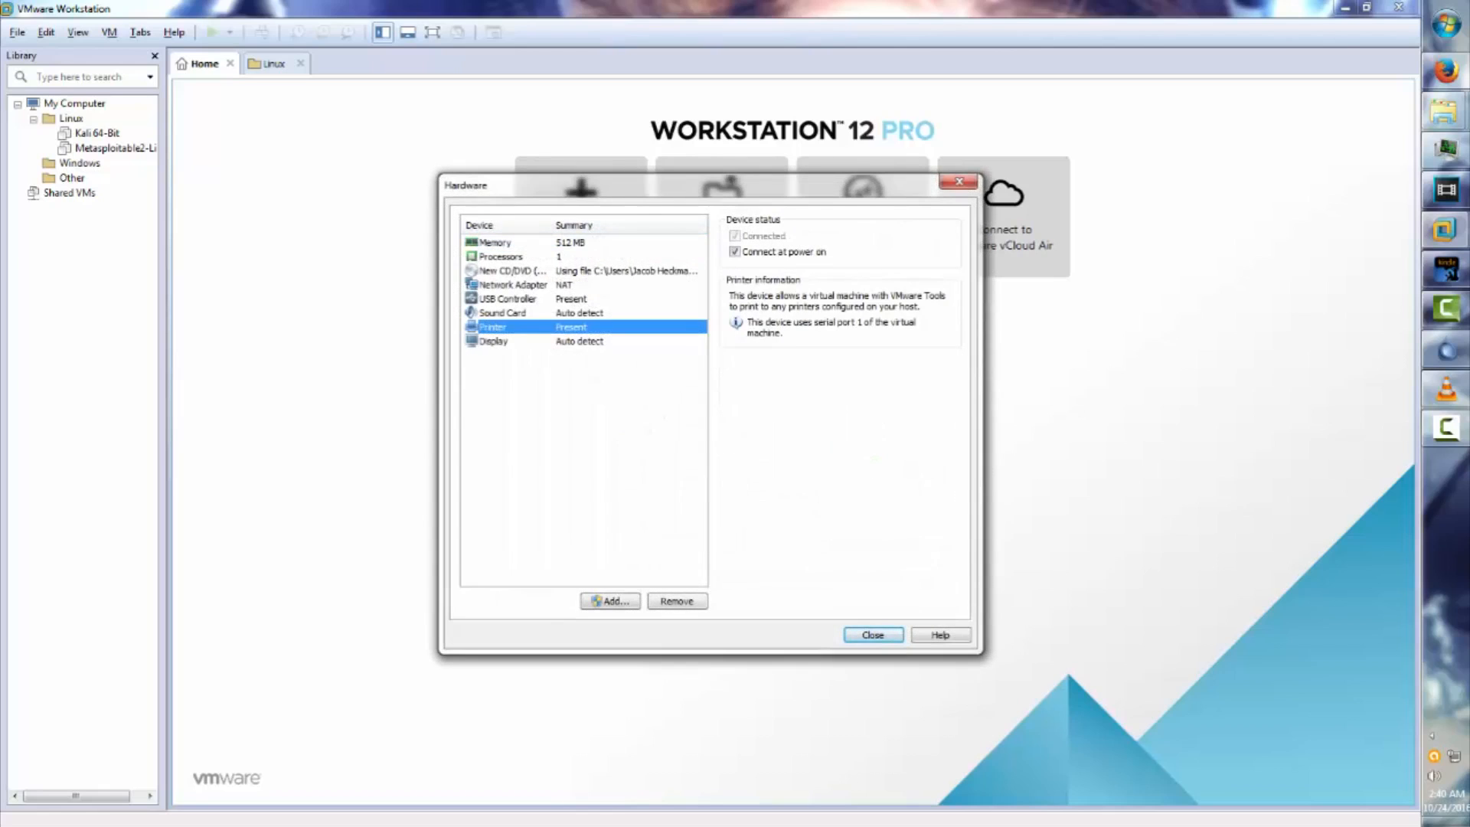
click(676, 601)
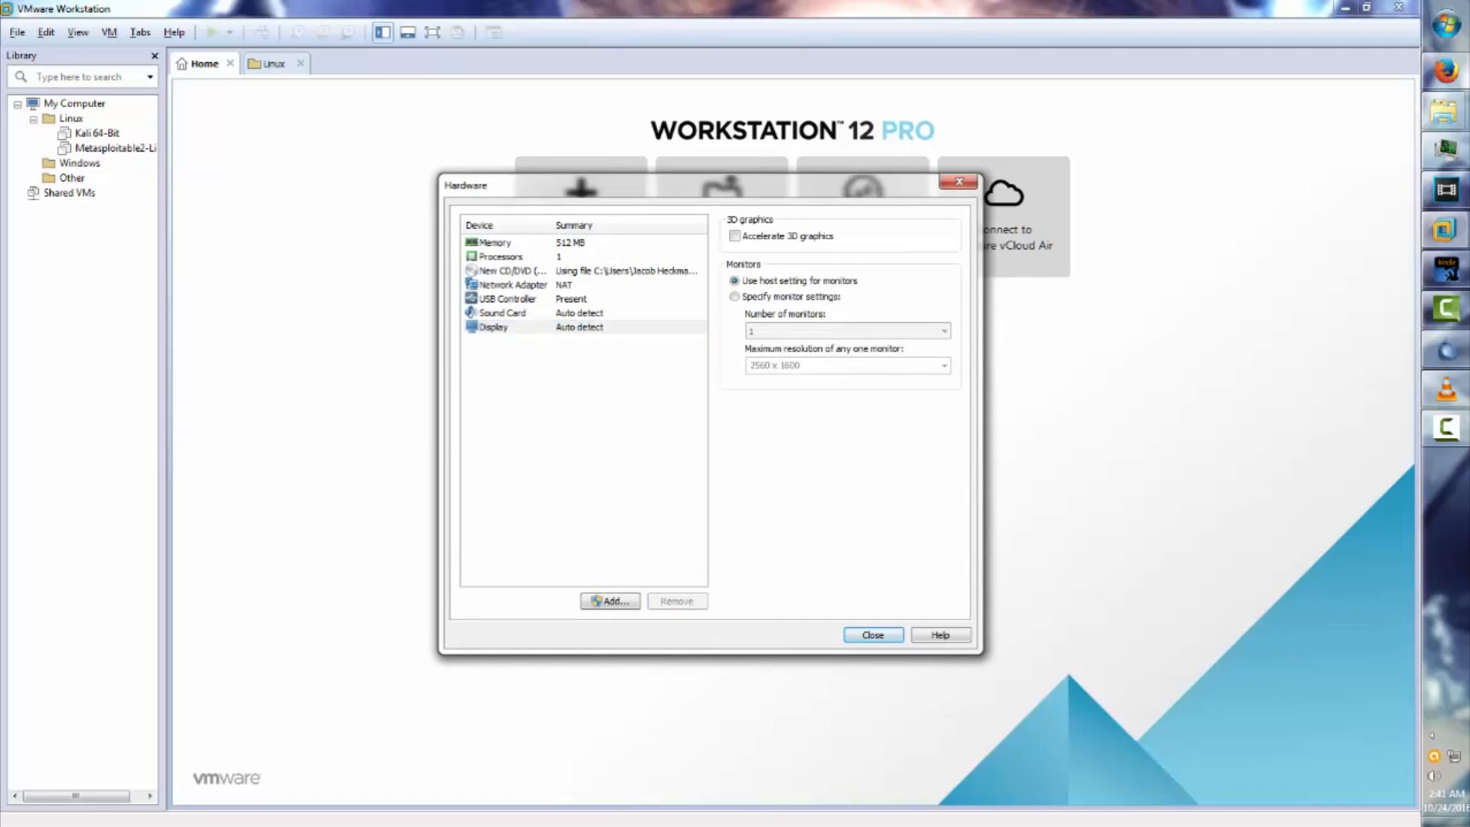
click(872, 635)
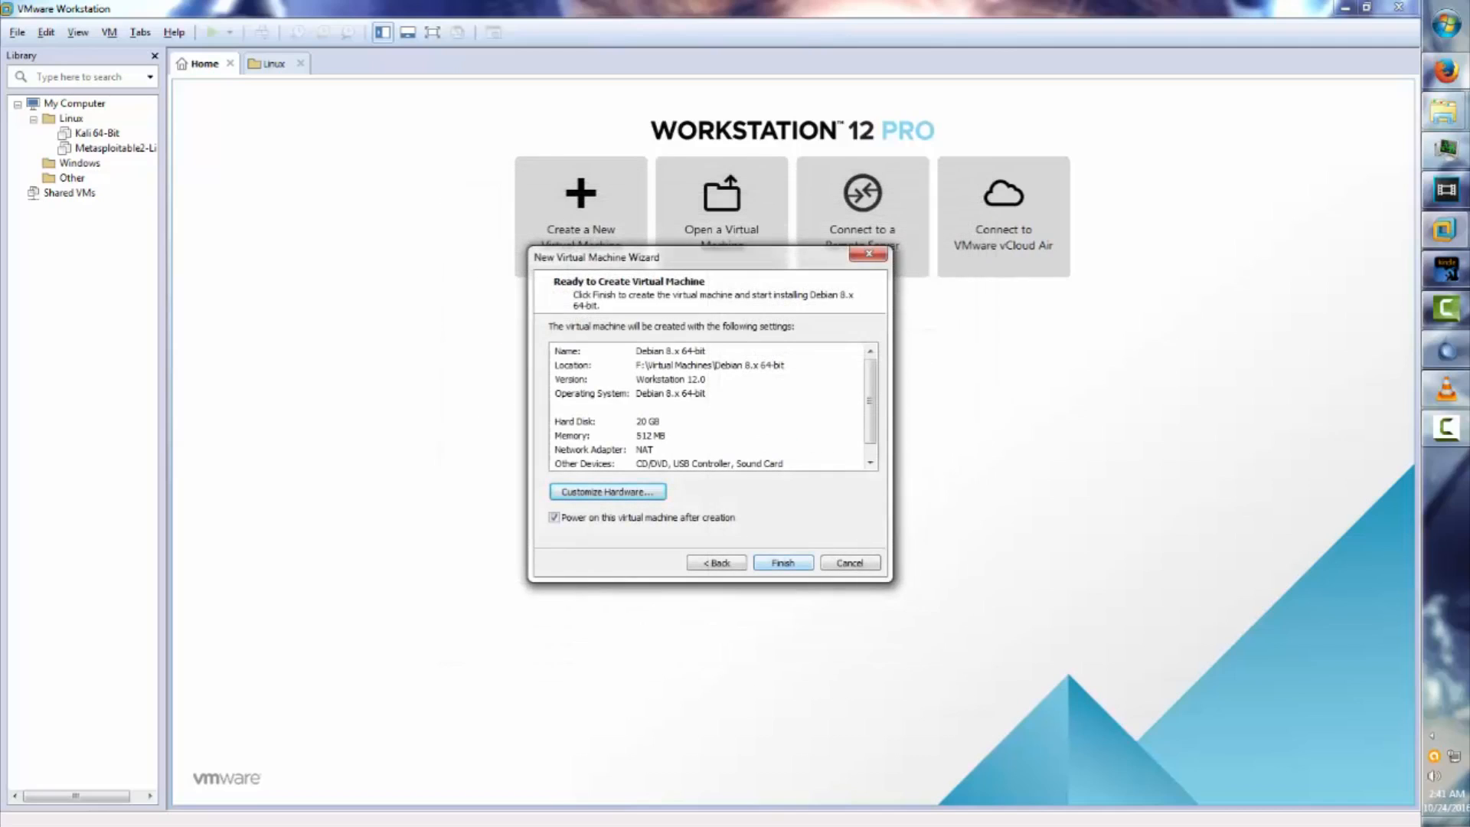
click(783, 563)
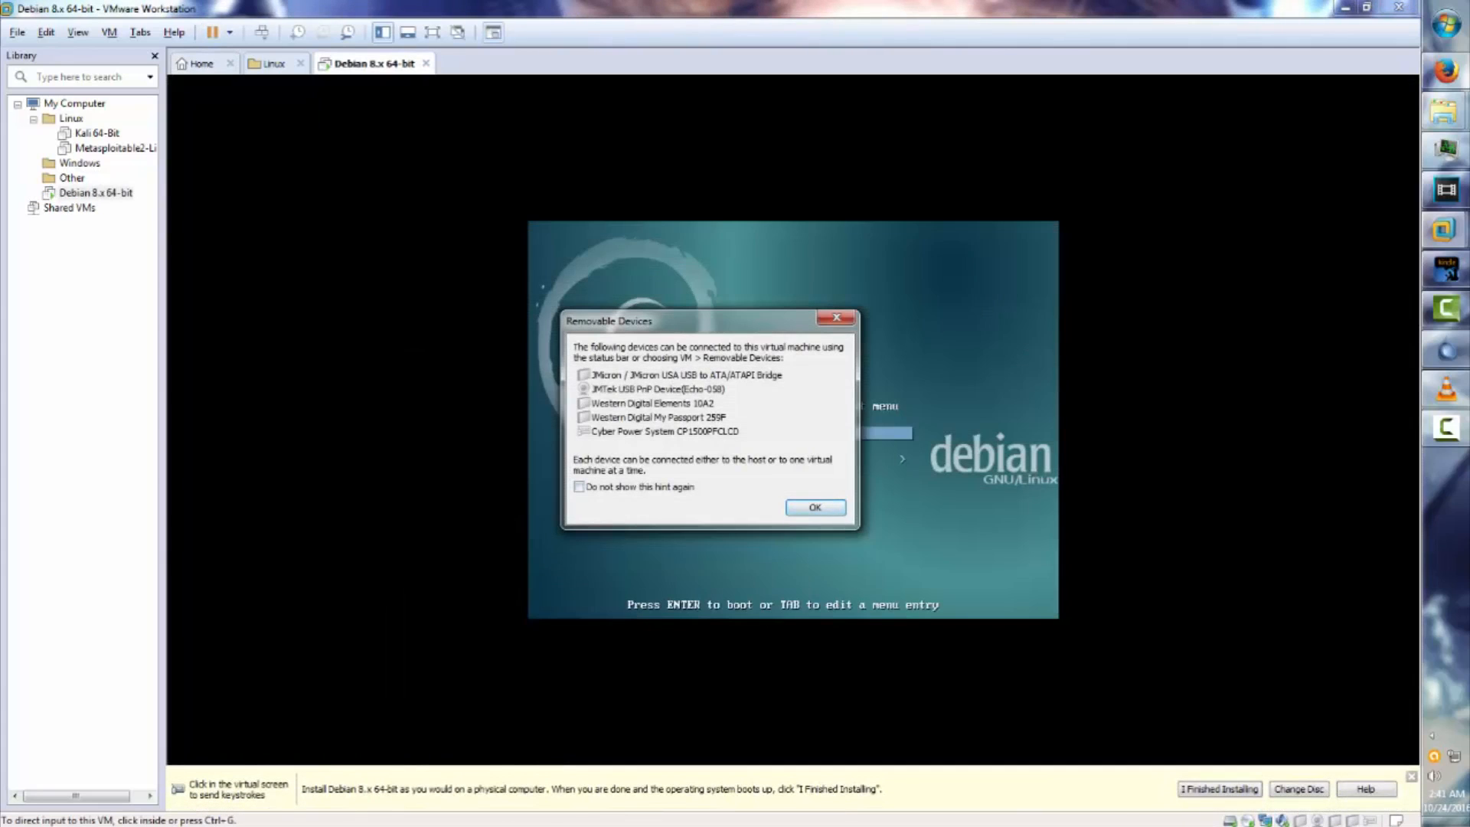
Dismiss the removable devices notice and start the text Install with English and United States.
click(815, 508)
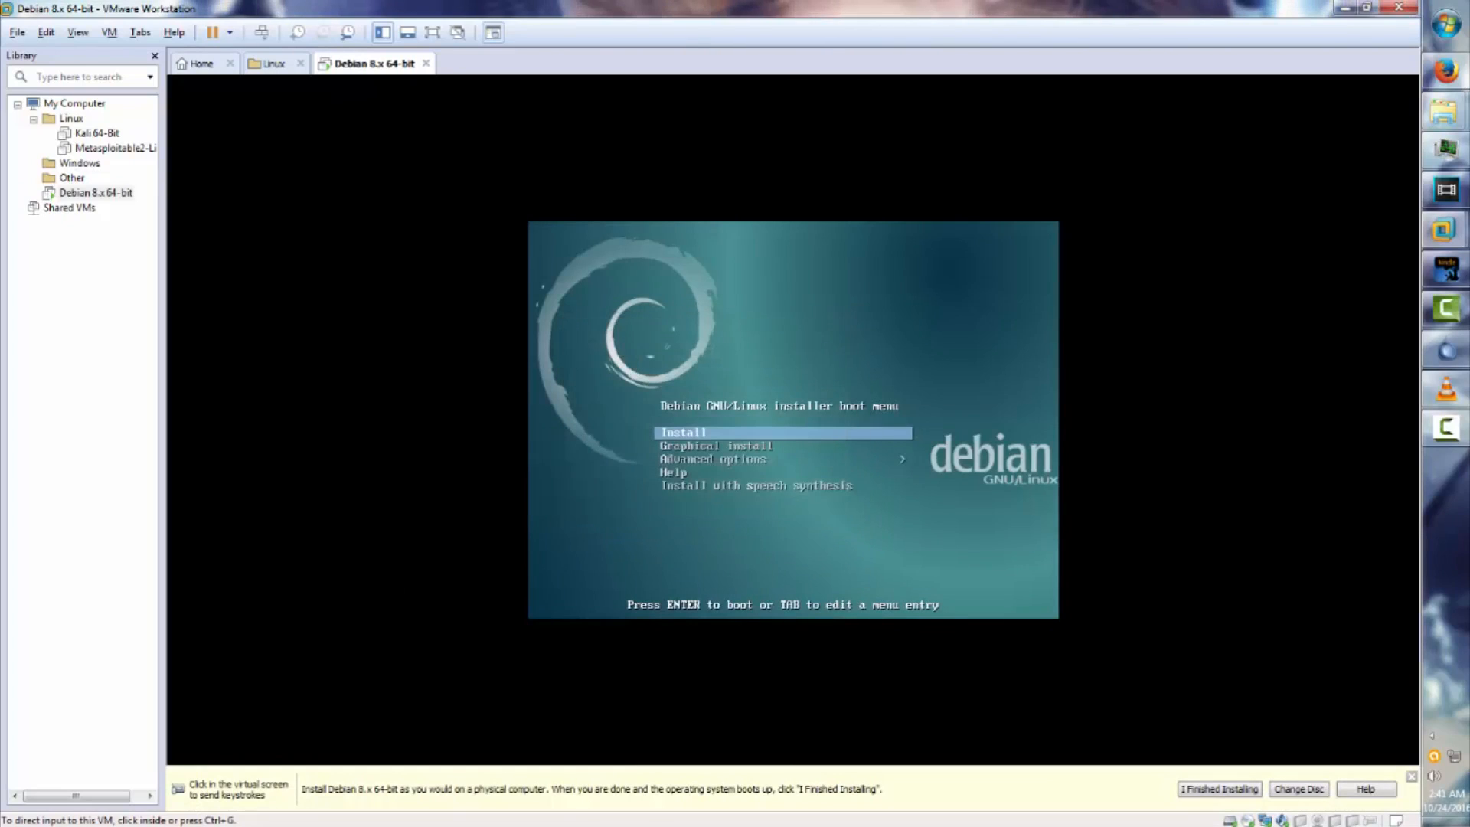
click(815, 507)
key(Down)
key(Up)
key(Return)
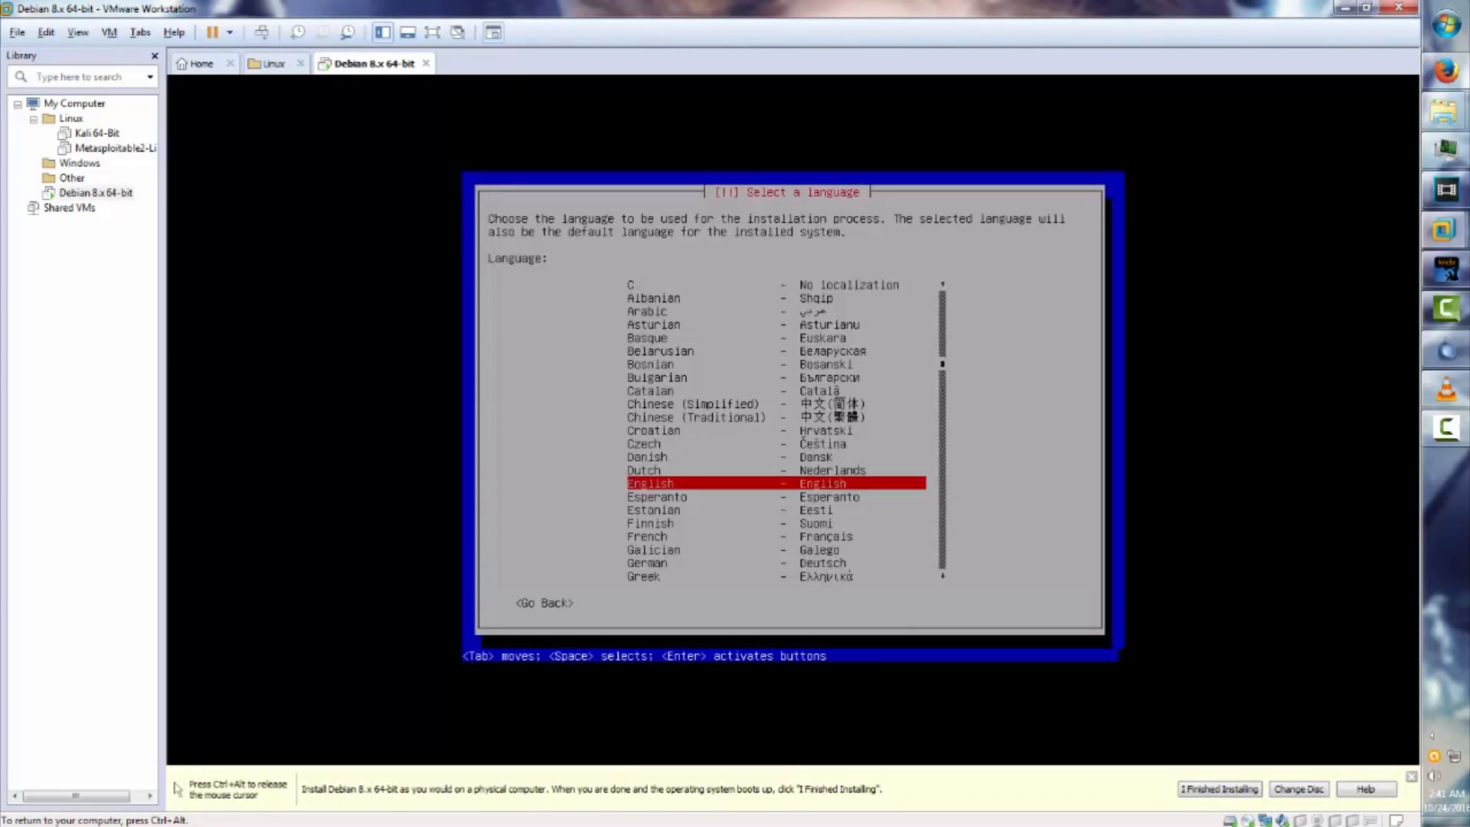
key(Return)
key(Return)
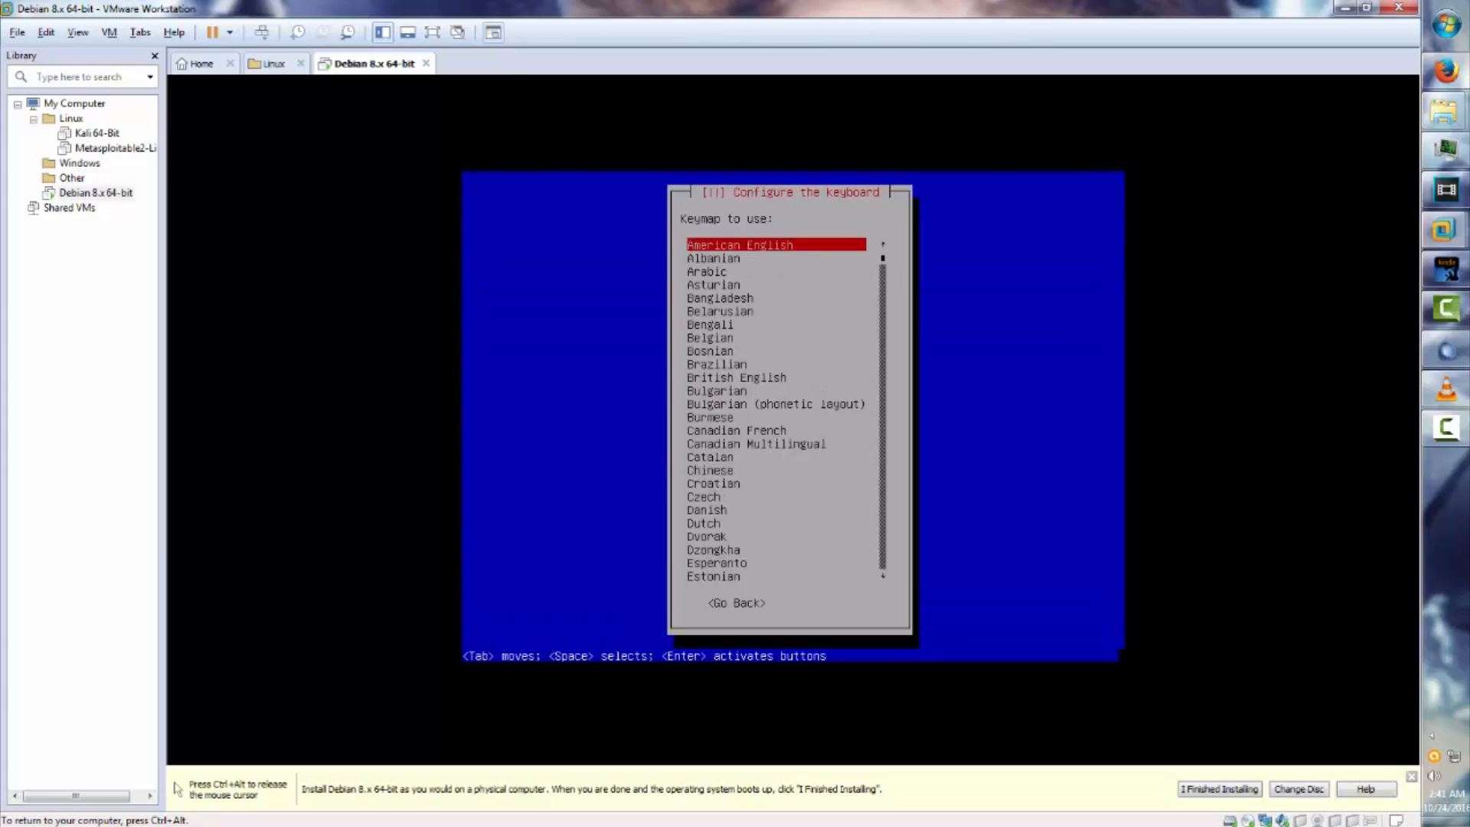
key(Return)
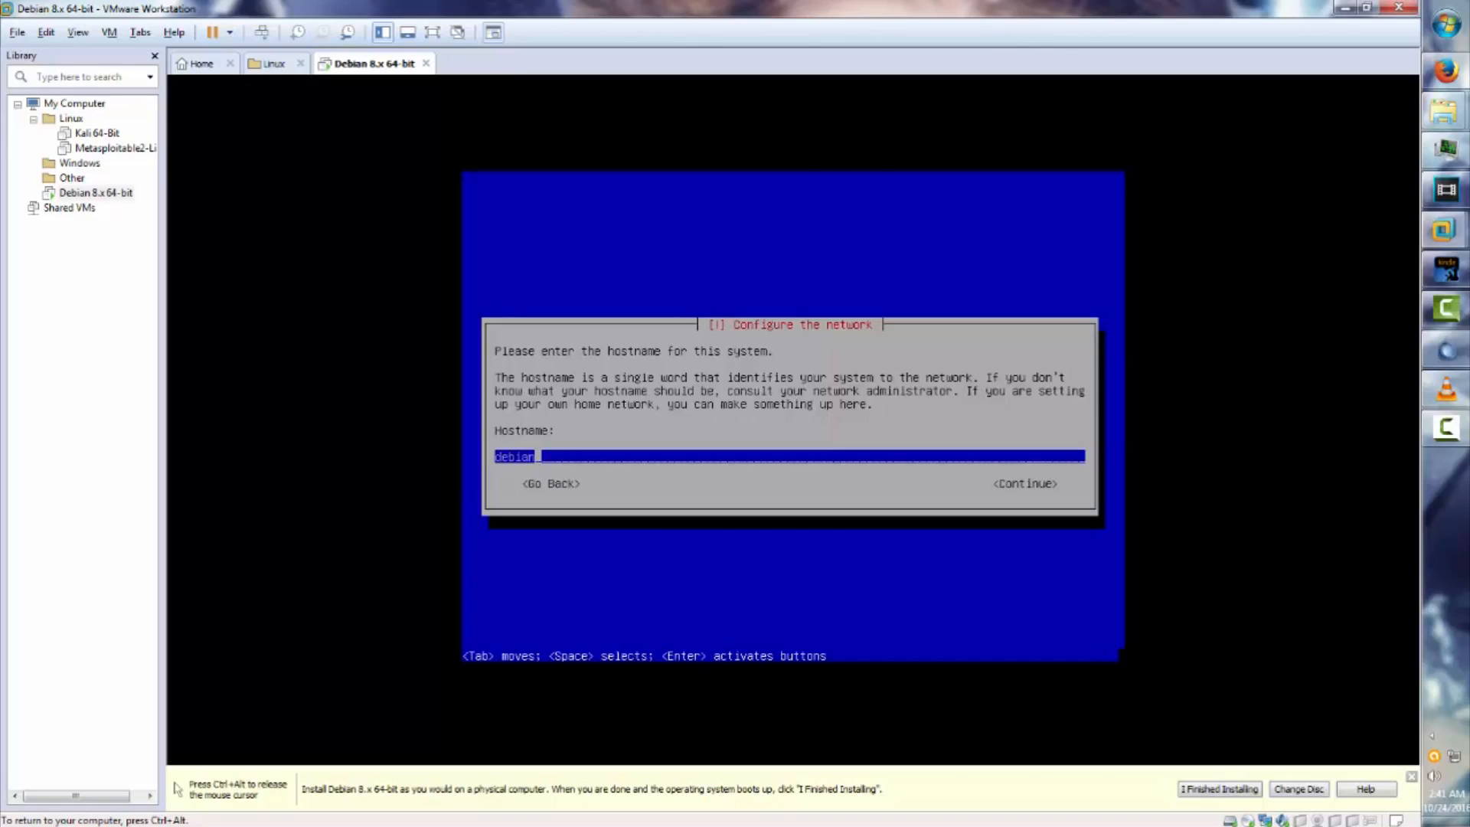
Keep hostname debian and set the domain name to Debian.Dfense.com.
key(Return)
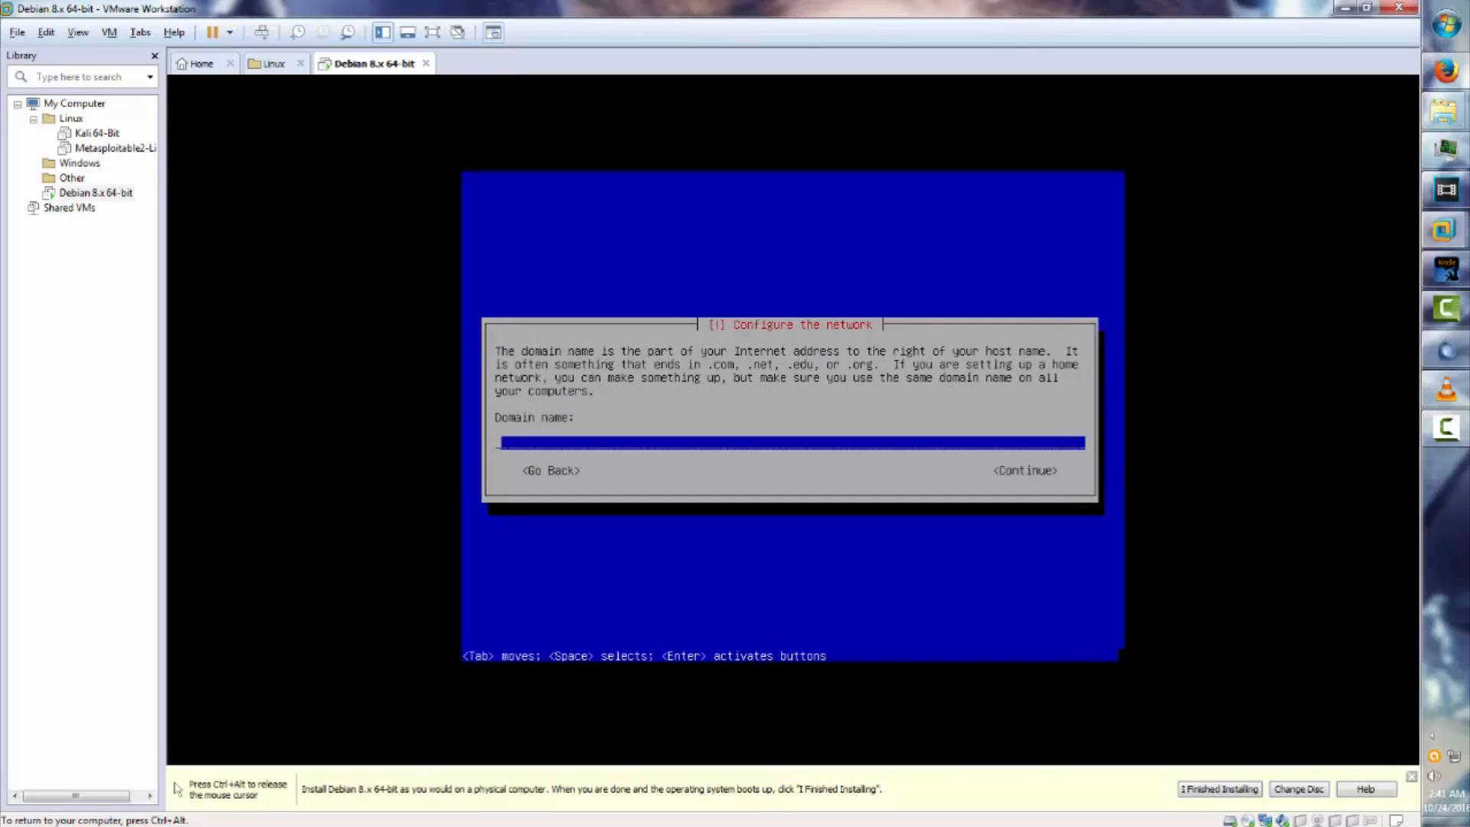
text(Debian)
text(.D)
text(fense.com)
key(Return)
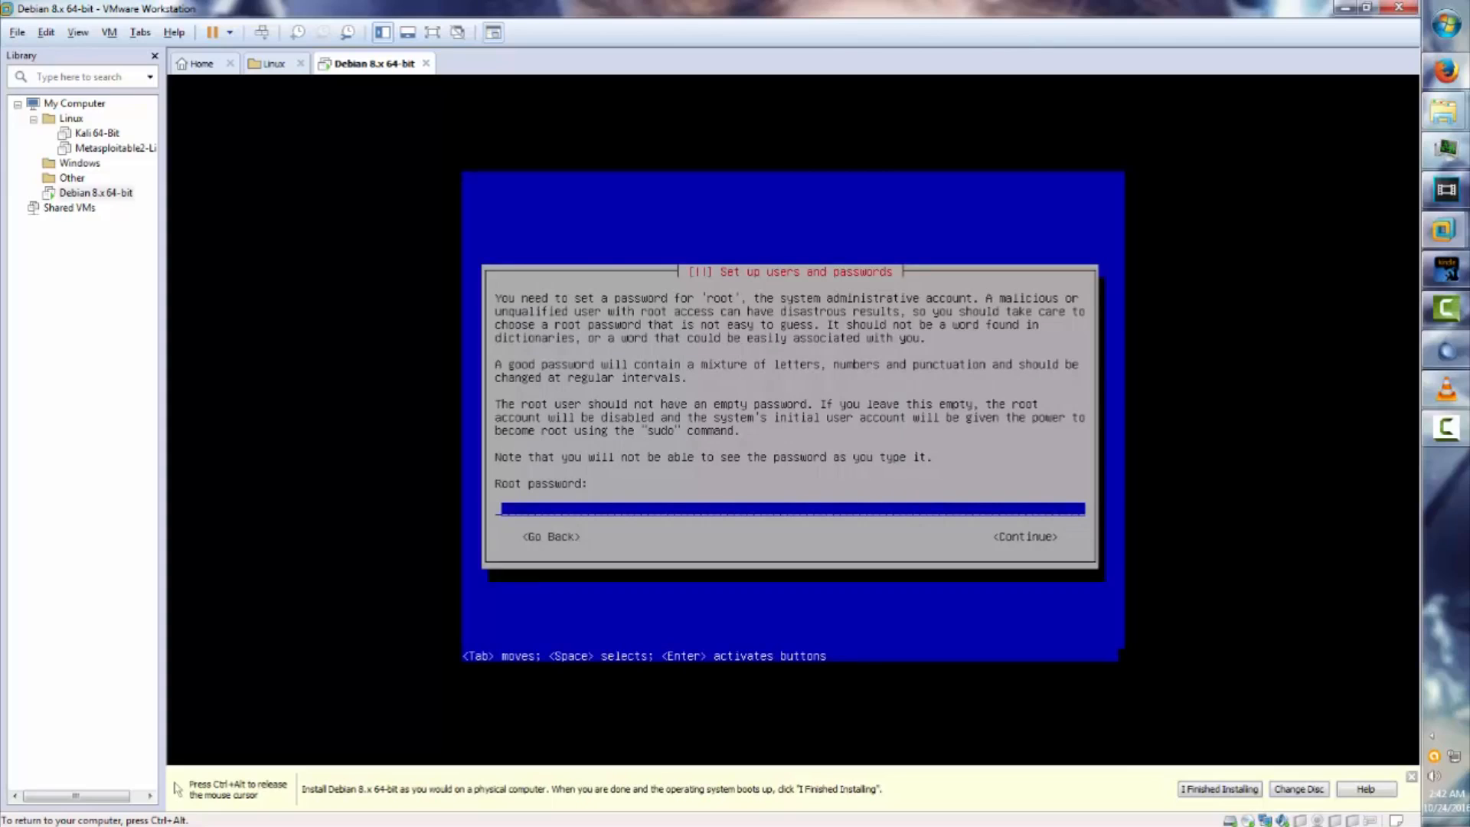
Enter the root password and type it again to verify it.
text(**********)
key(Return)
text(****)
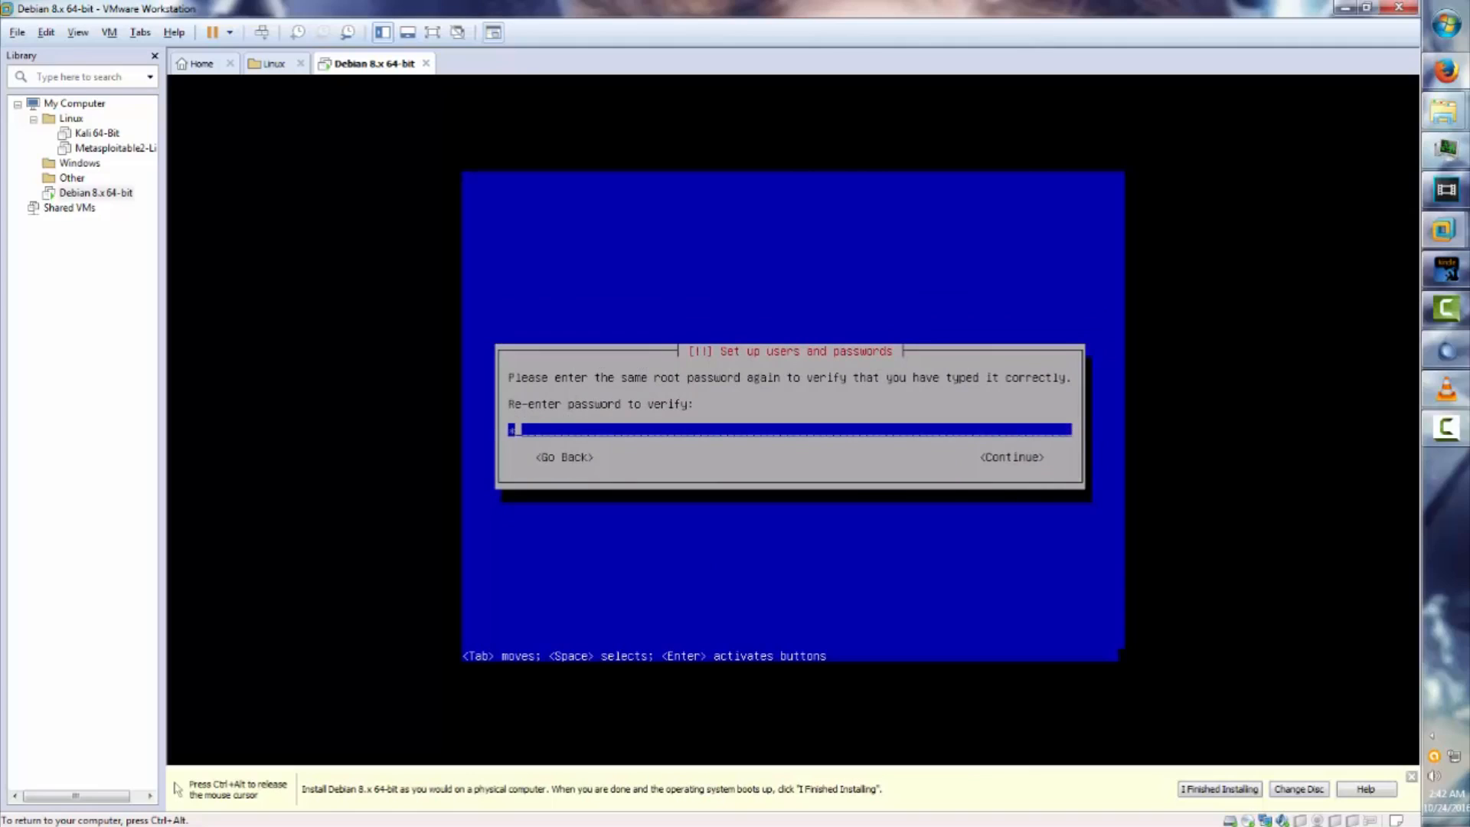
text(*******)
key(Return)
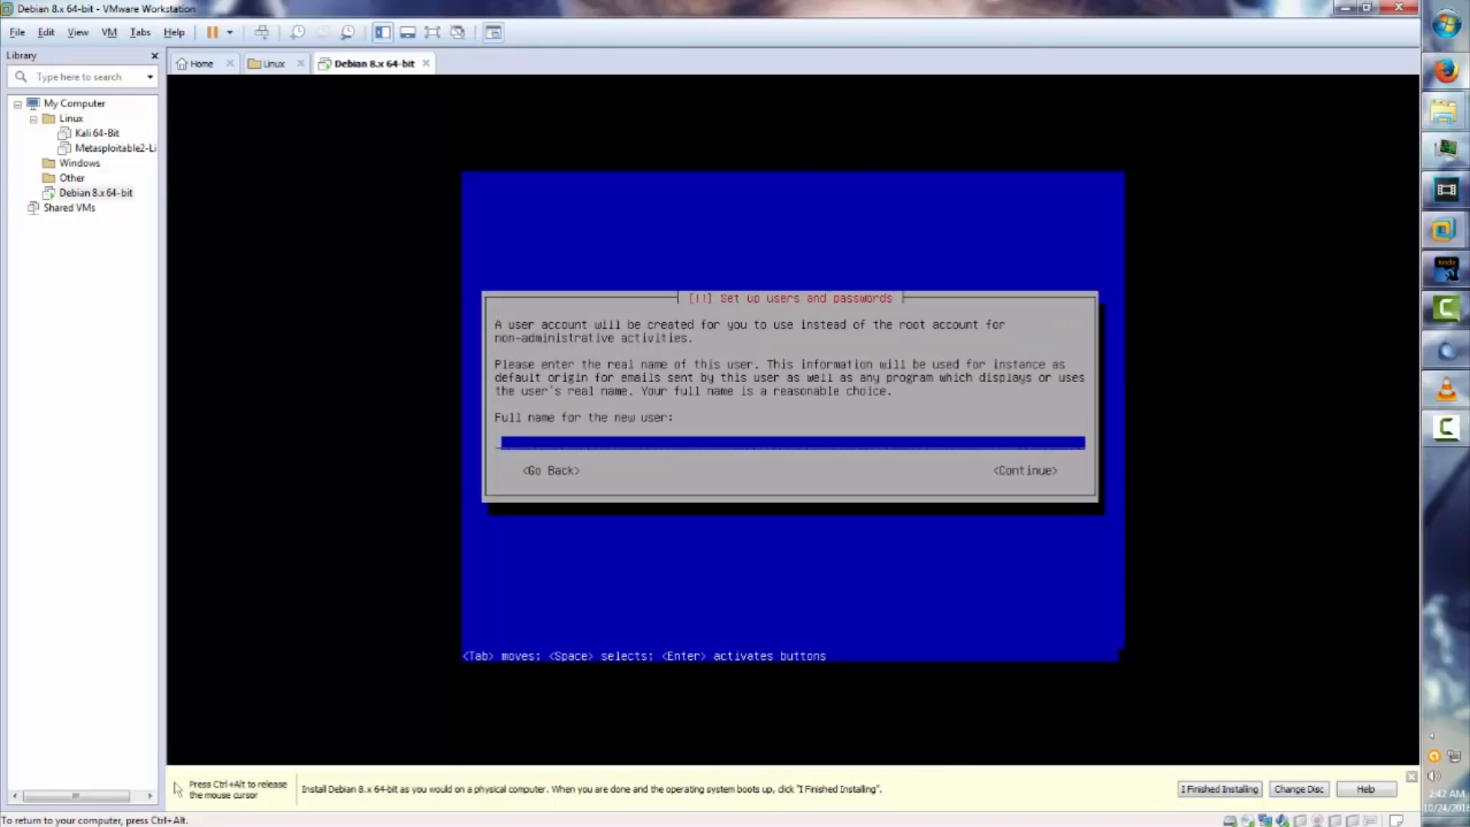
Enter the new user's full name, keep the suggested username, and set and confirm the user password.
key(Return)
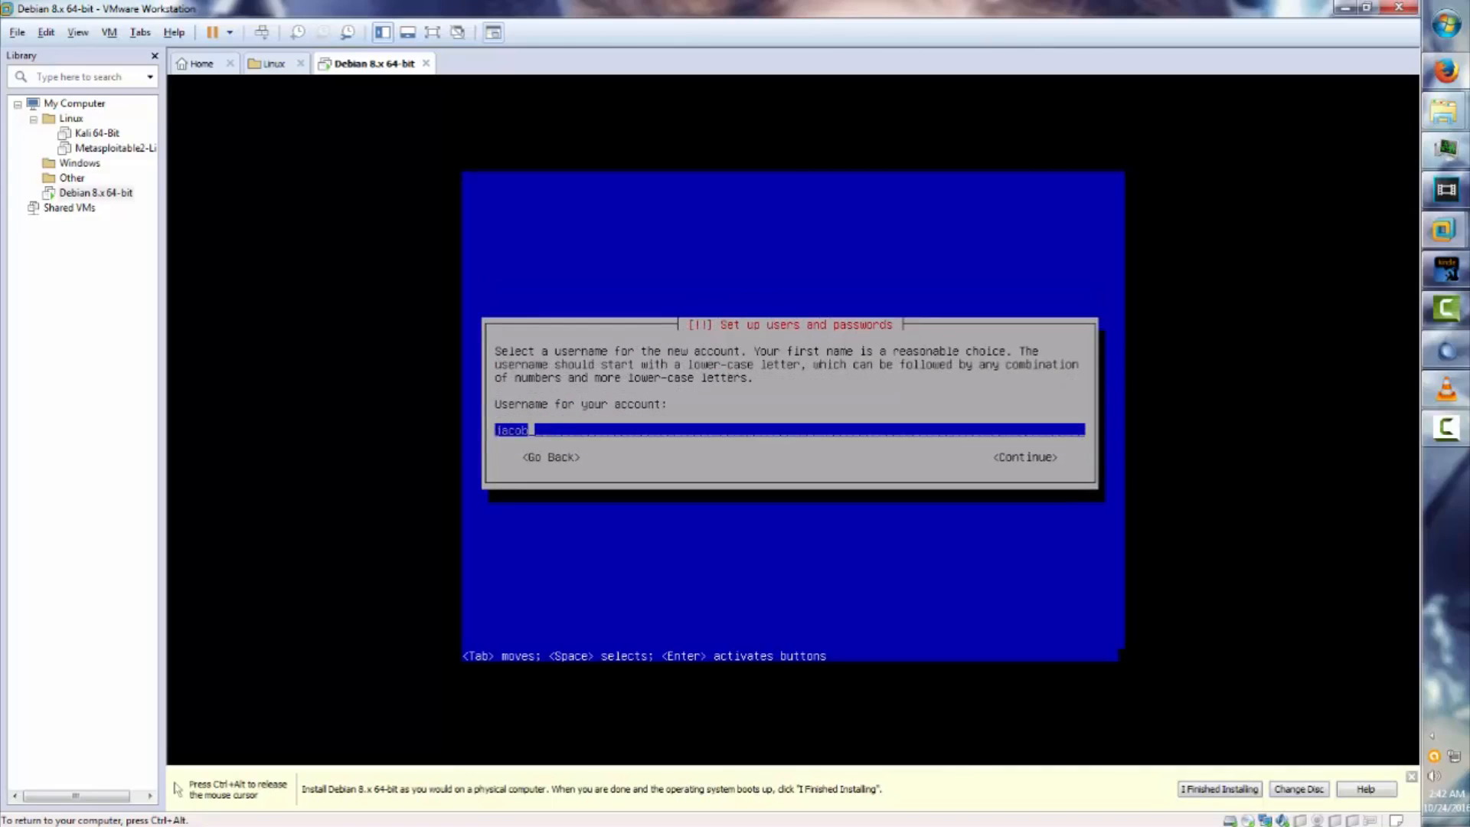
key(Return)
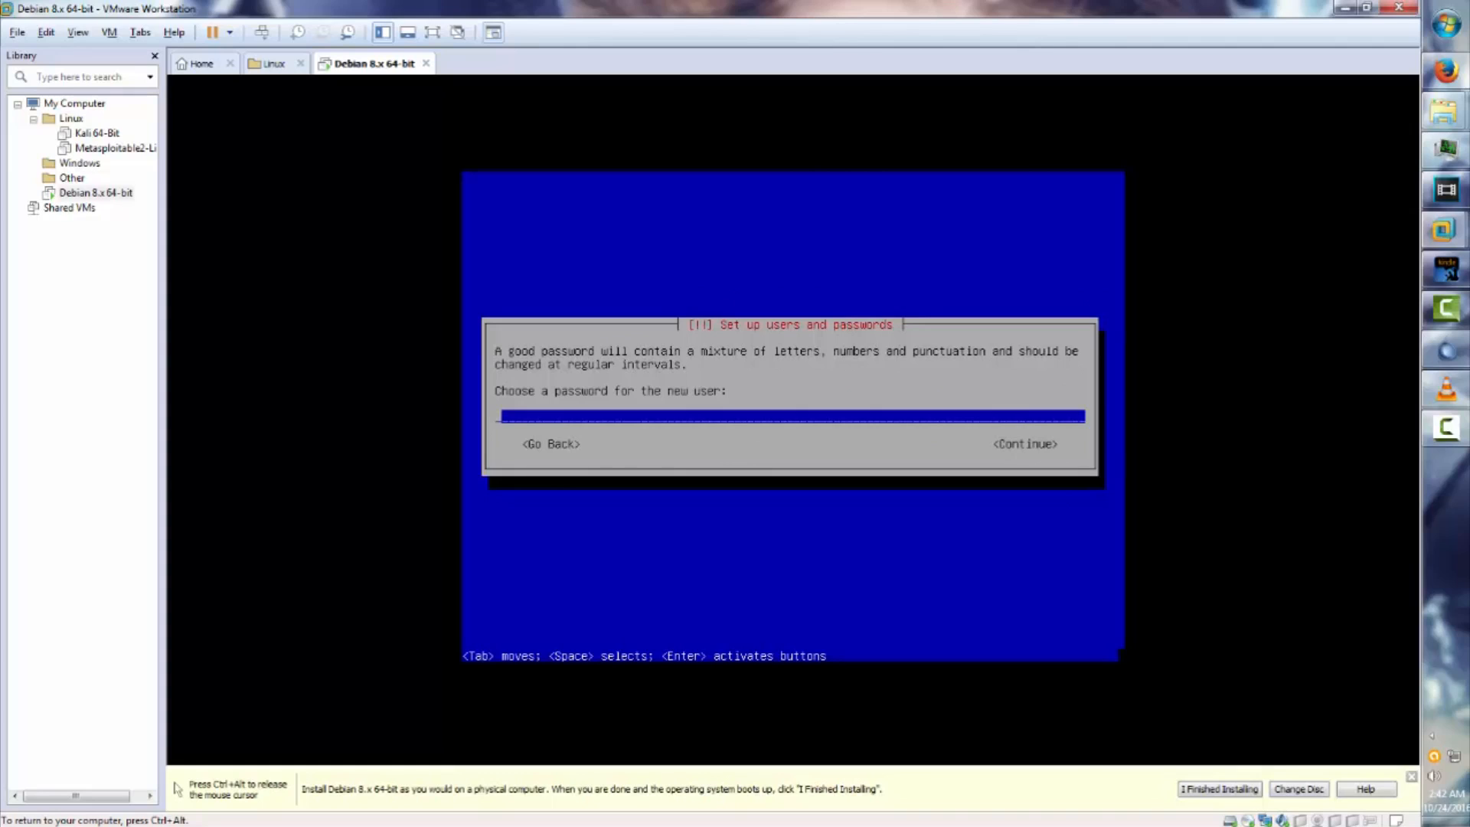
text(****)
key(Return)
text(****)
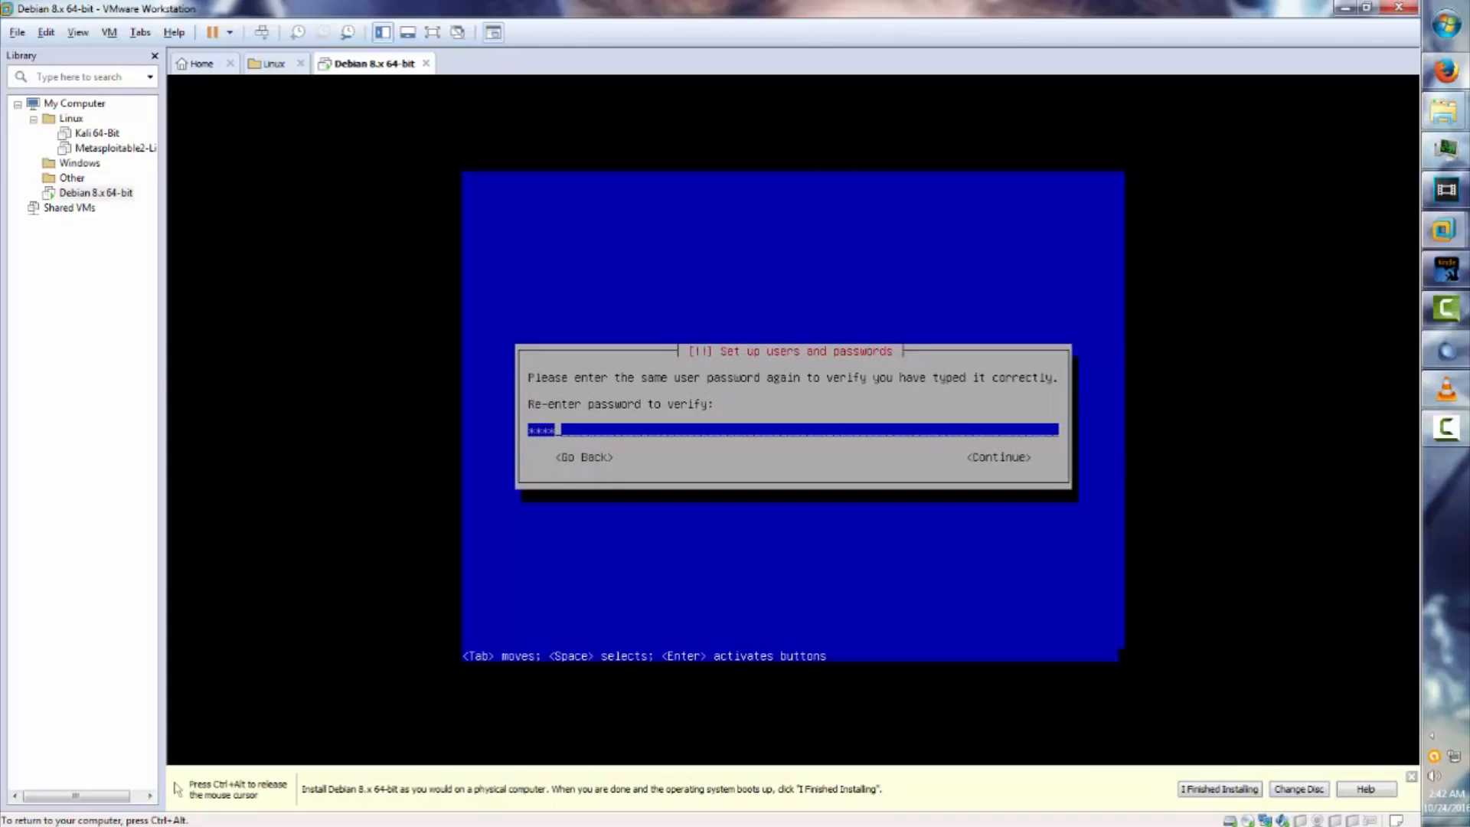
key(Return)
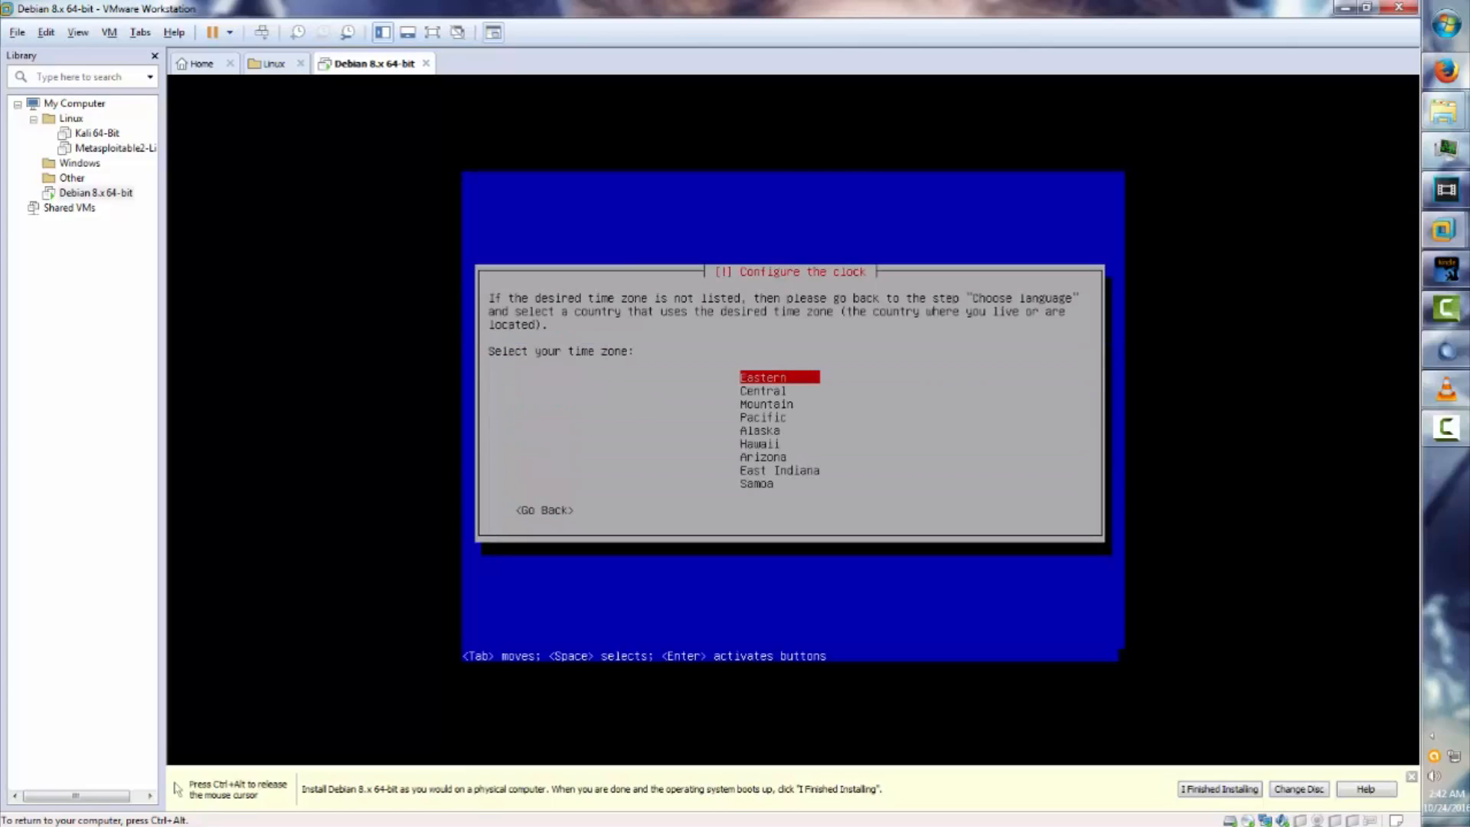
Choose Eastern time zone and guided entire-disk partitioning, then finish partitioning and move to writing changes.
key(Return)
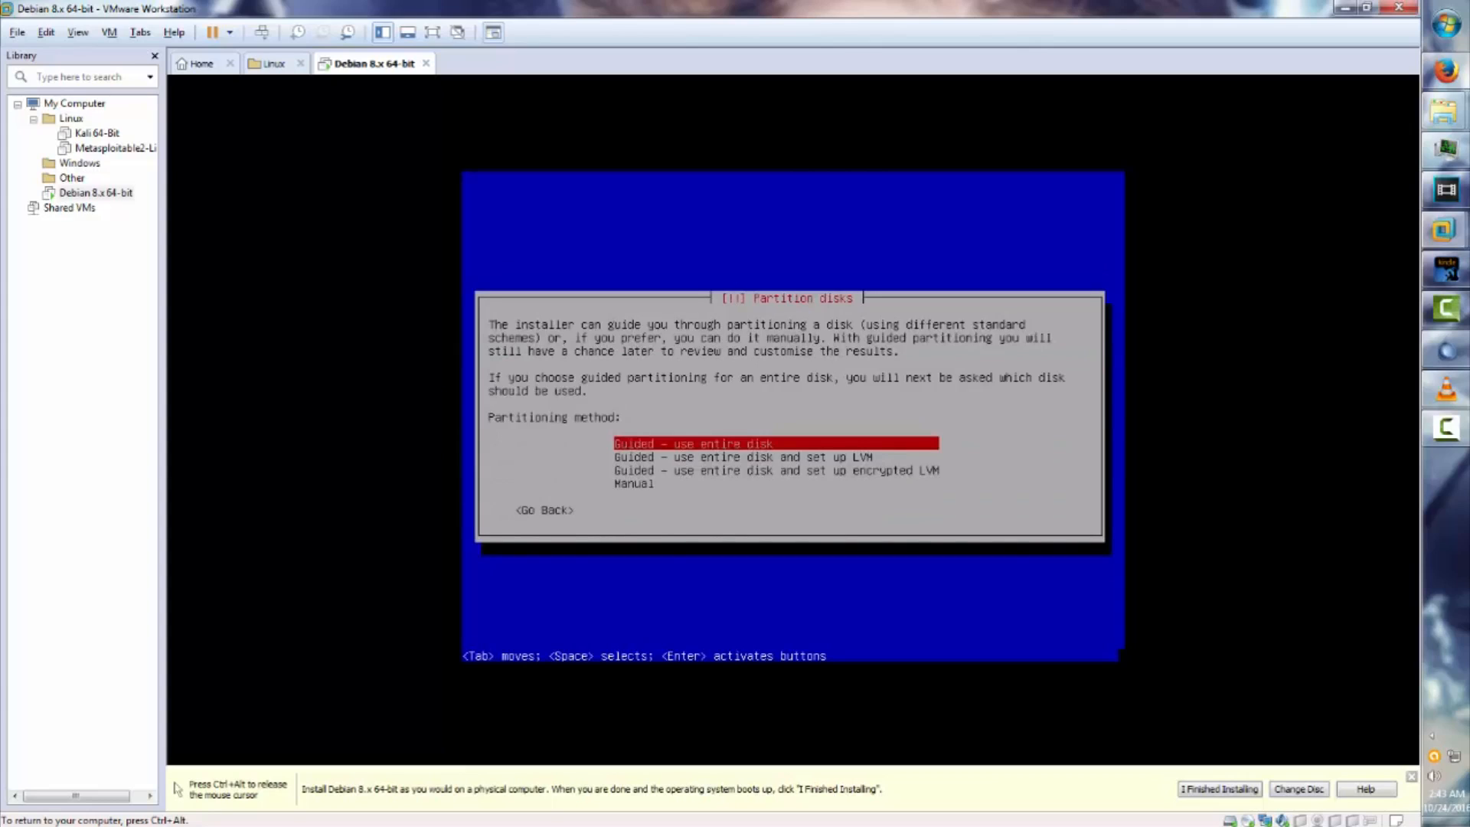
key(Down)
key(Down)
key(Up)
key(Up)
key(Return)
key(Return)
key(Return)
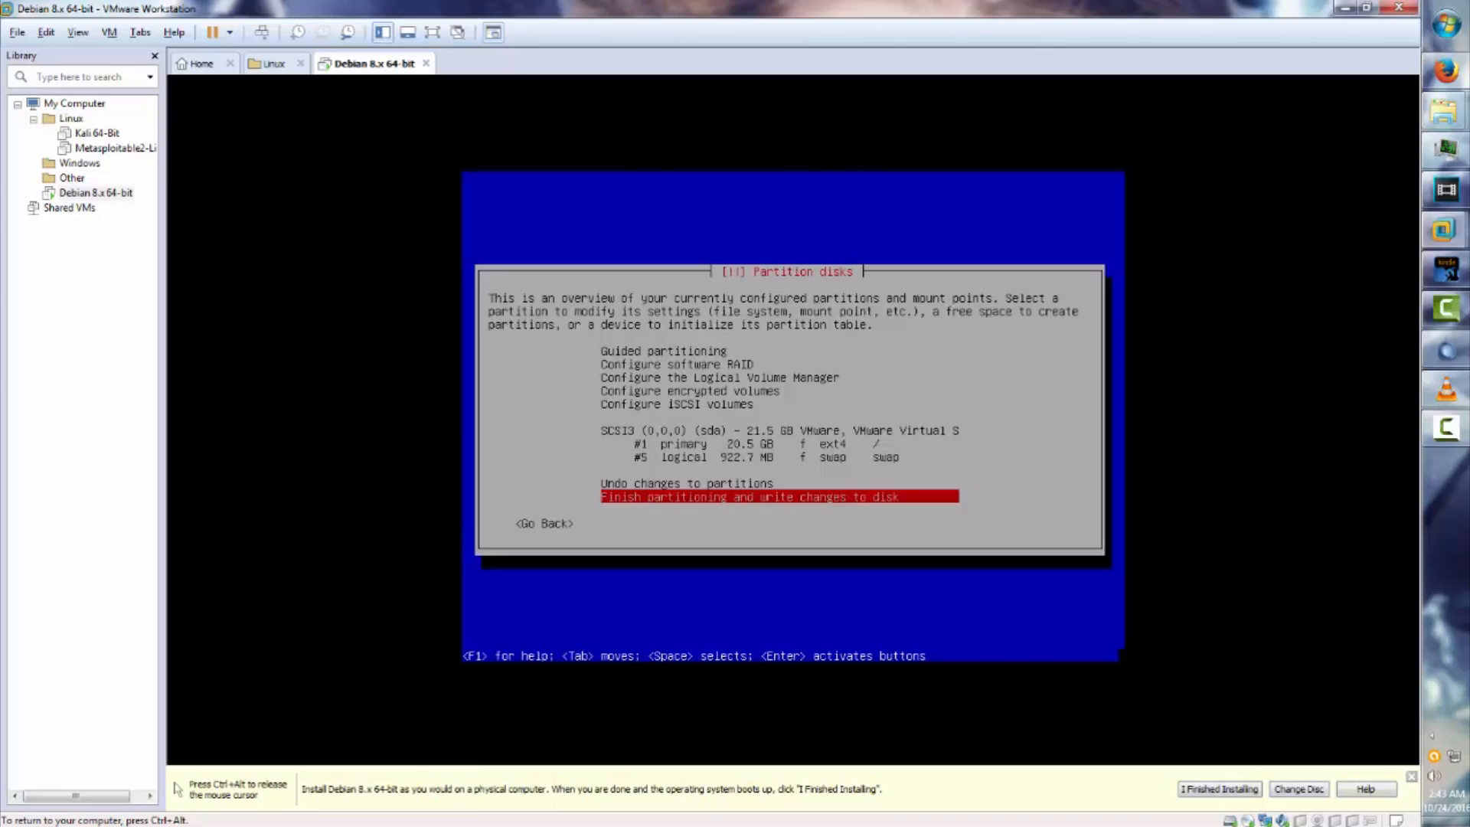
key(Return)
key(Tab)
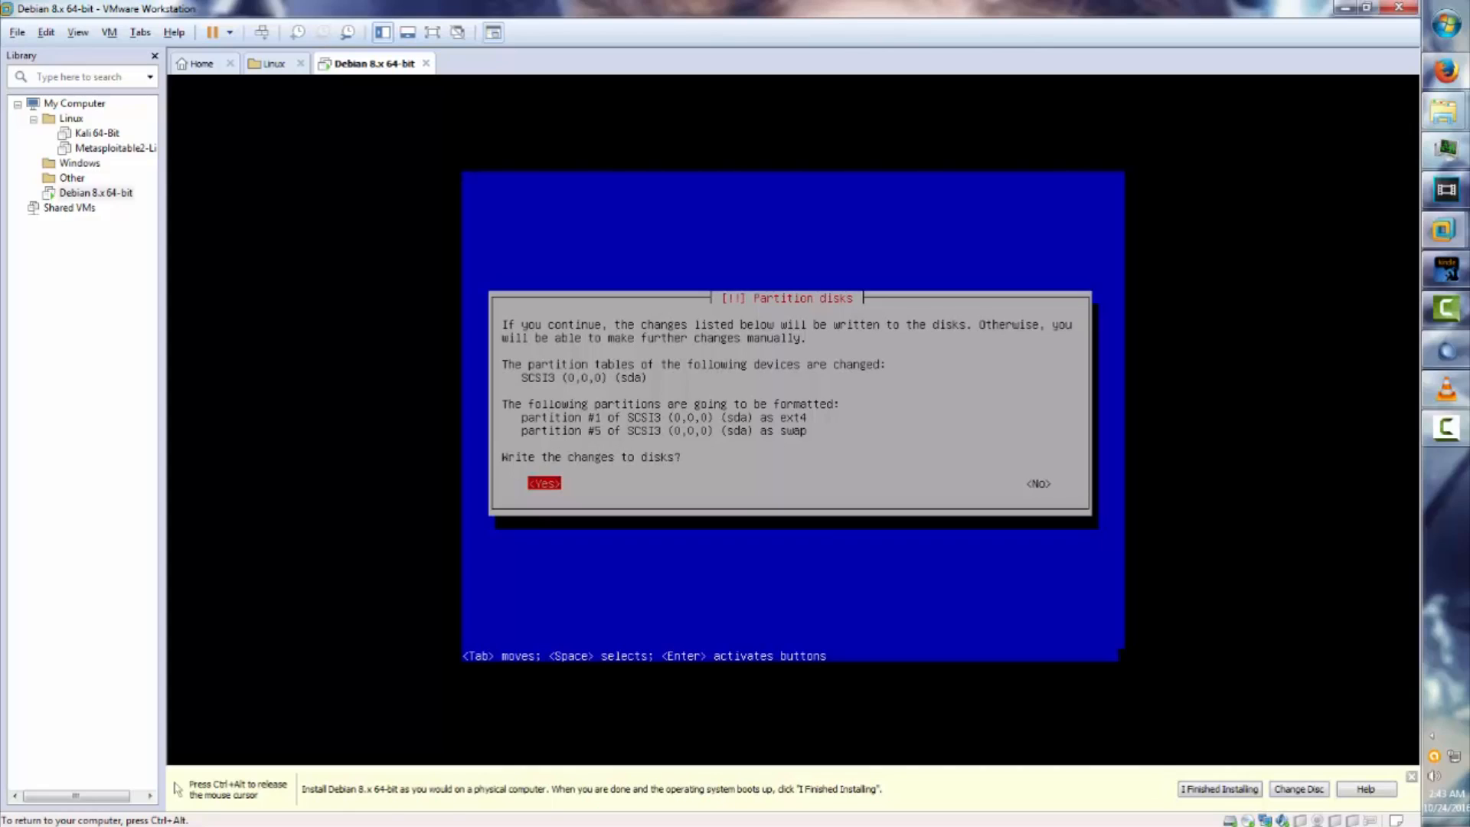
Confirm writing the partition changes to disk and let the base system install.
key(Return)
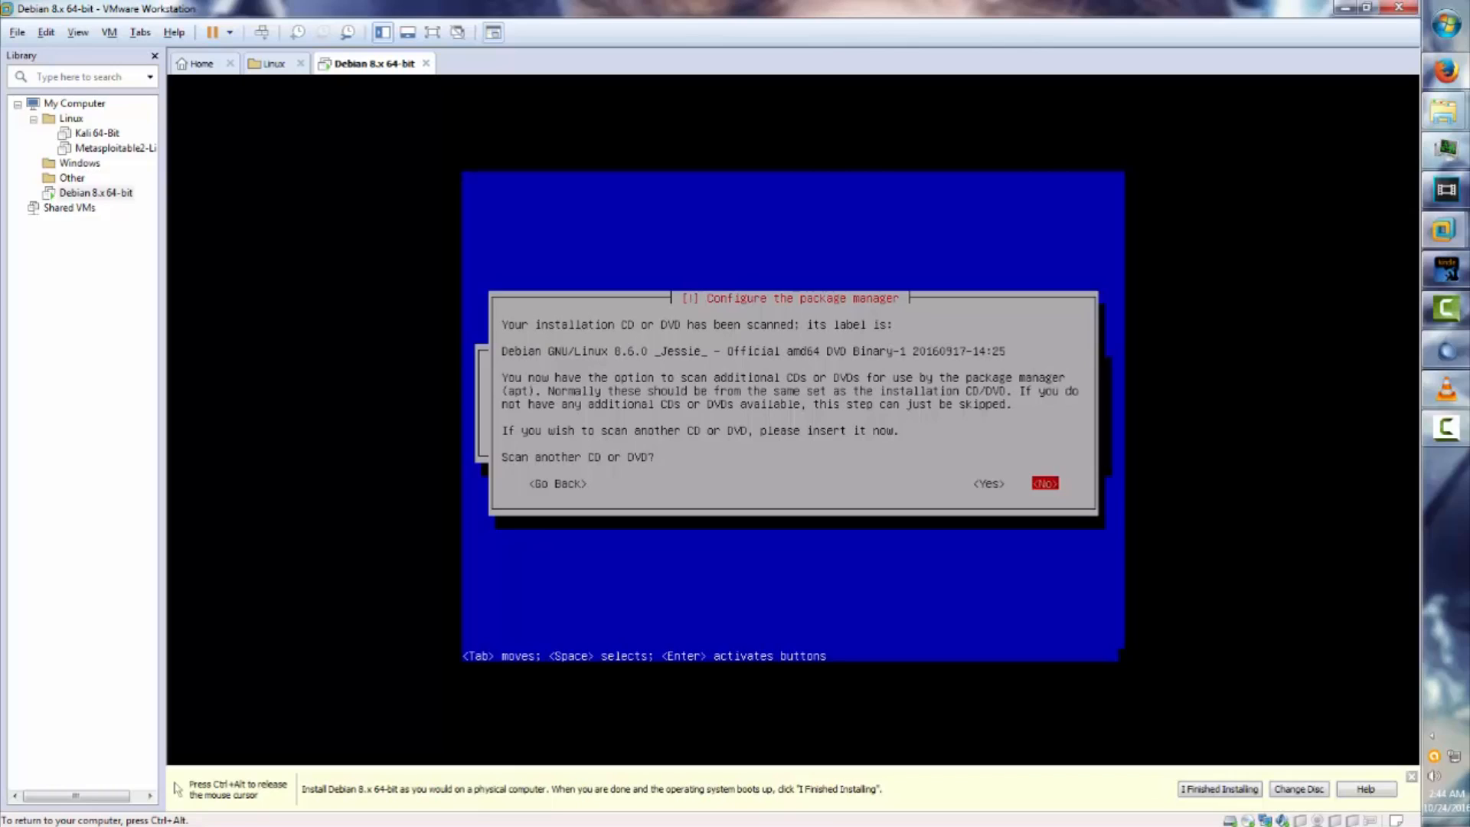
Skip scanning another disc and use the United States network mirror ftp.us.debian.org.
key(Return)
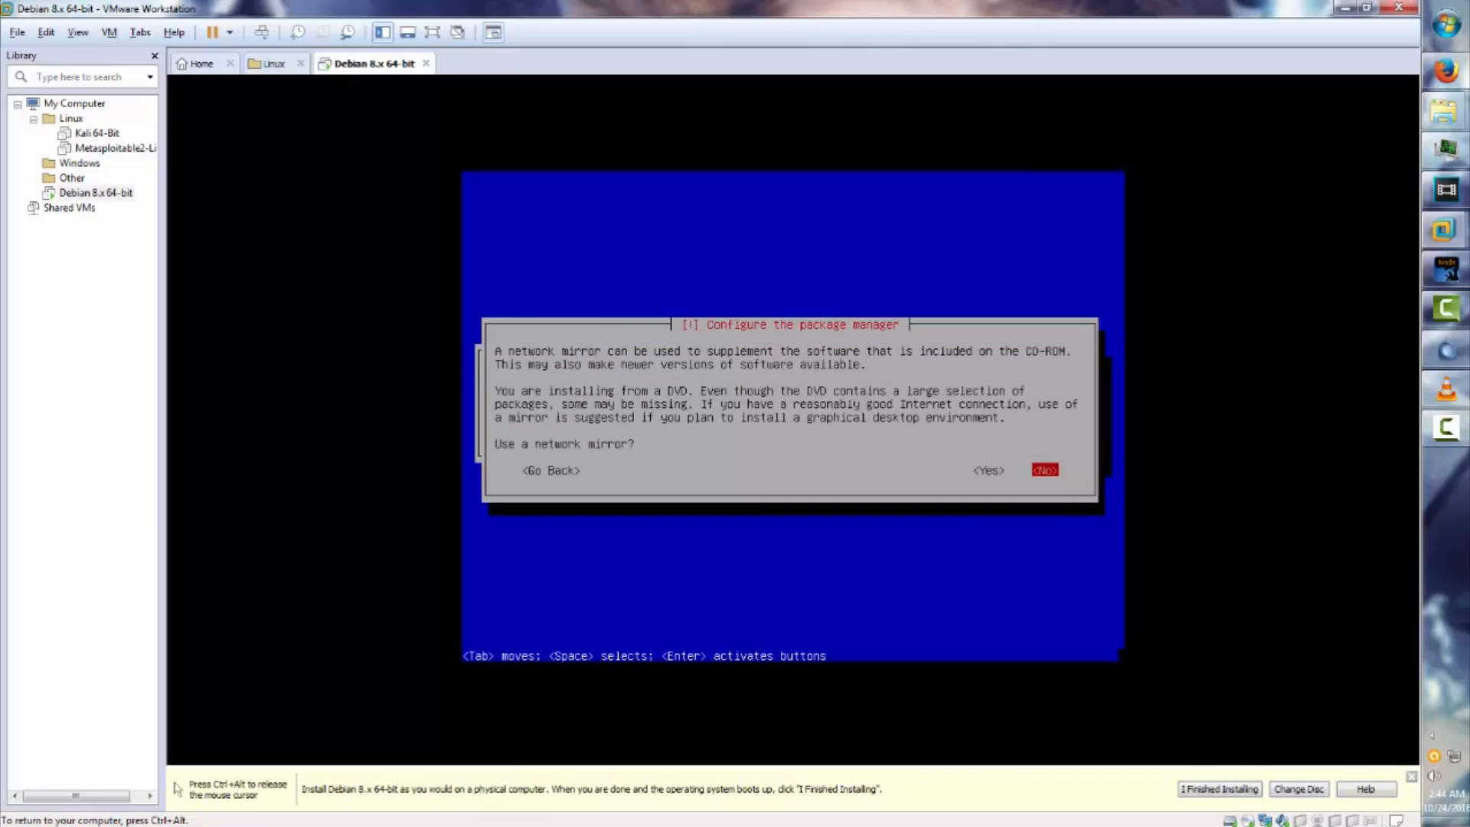
key(Left)
key(Return)
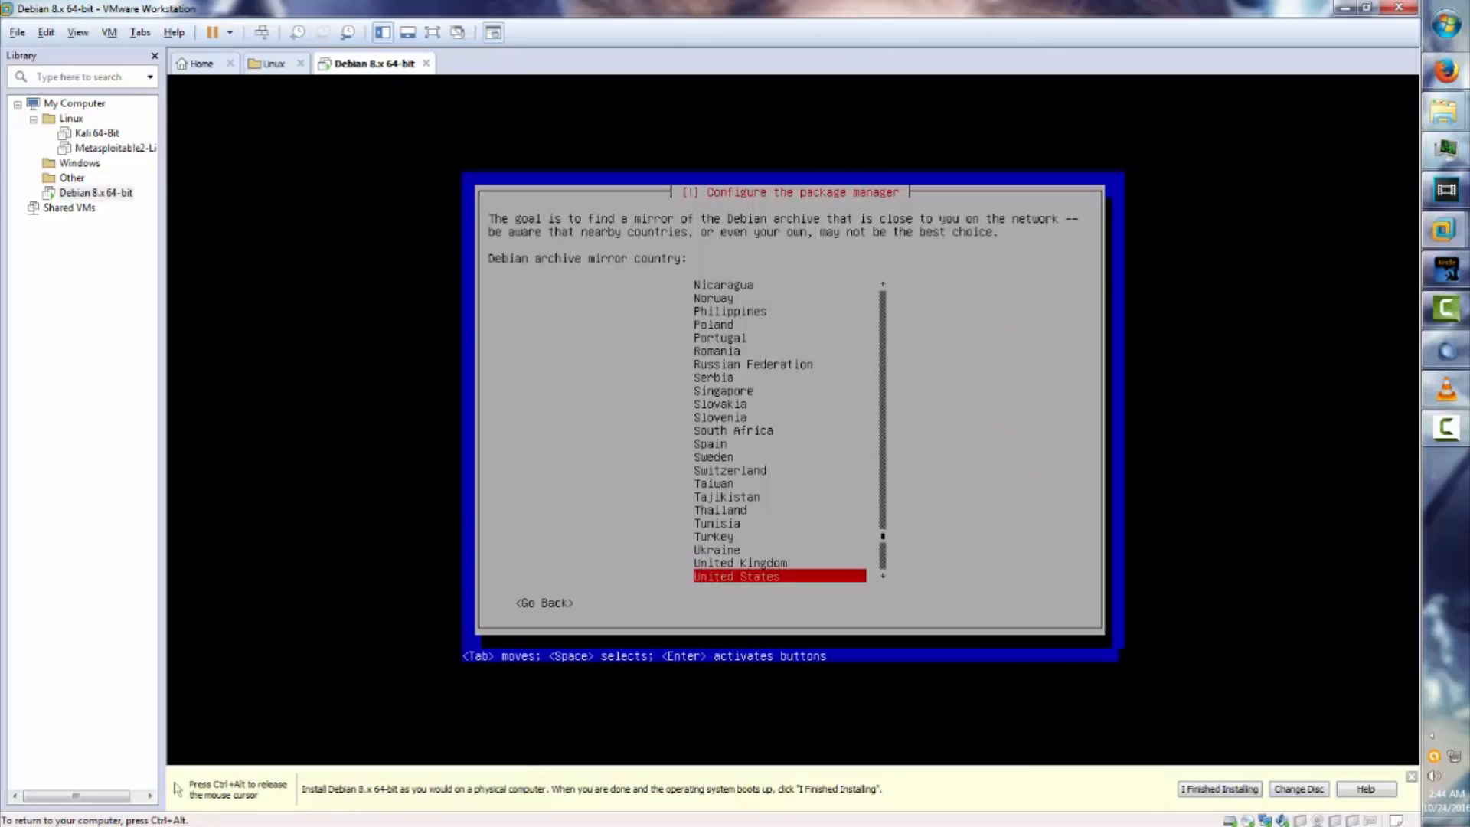
key(Return)
key(Down)
key(Down)
key(Down)
key(Down)
key(Down)
key(Down)
key(Down)
key(Down)
key(Down)
key(Down)
key(Down)
key(Down)
key(Down)
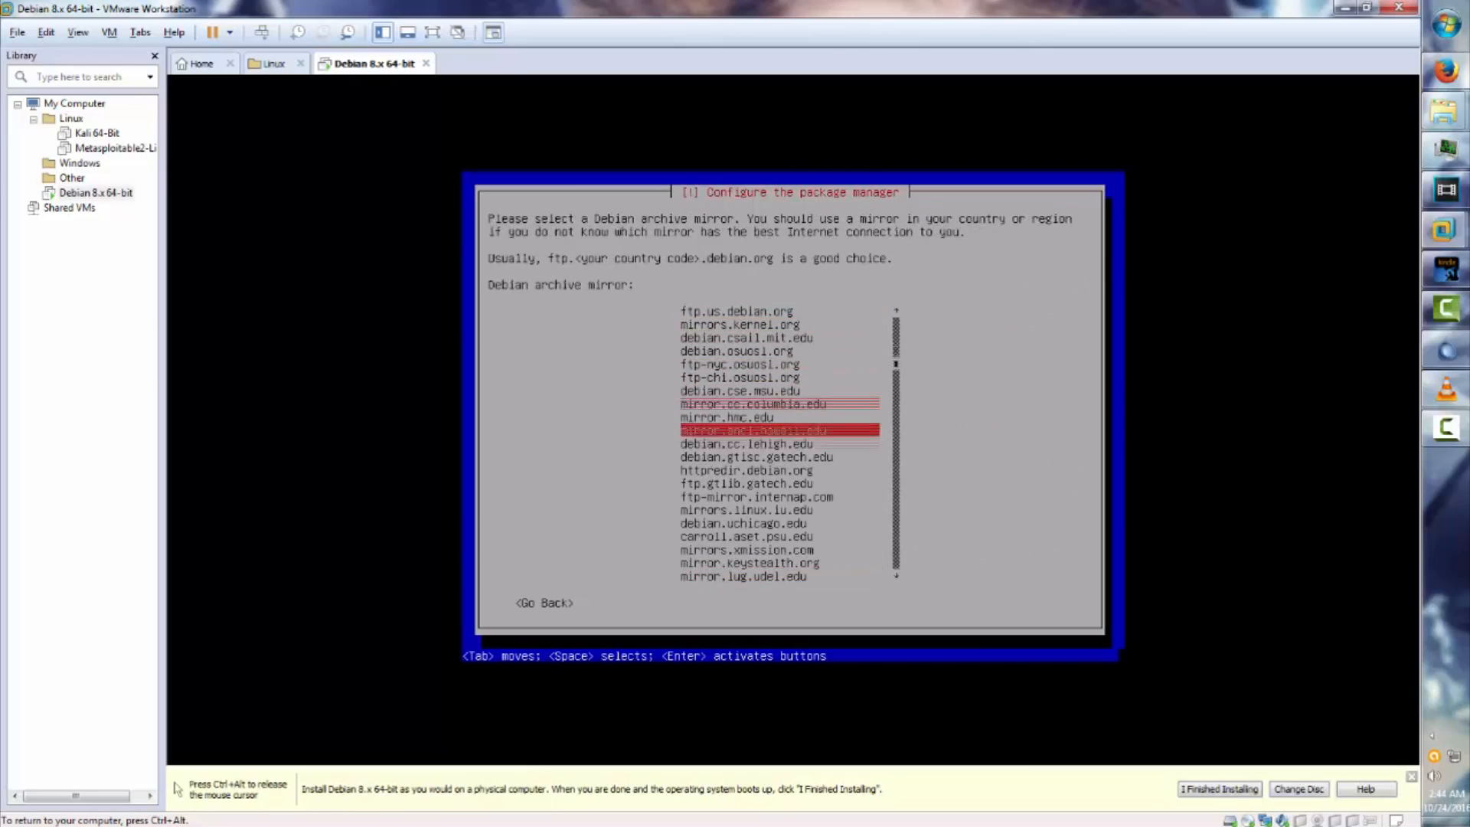
key(Up)
key(Up)
key(Up)
key(Up)
key(Up)
key(Up)
key(Up)
key(Up)
key(Up)
key(Up)
key(Up)
key(Up)
key(Up)
key(Down)
key(Down)
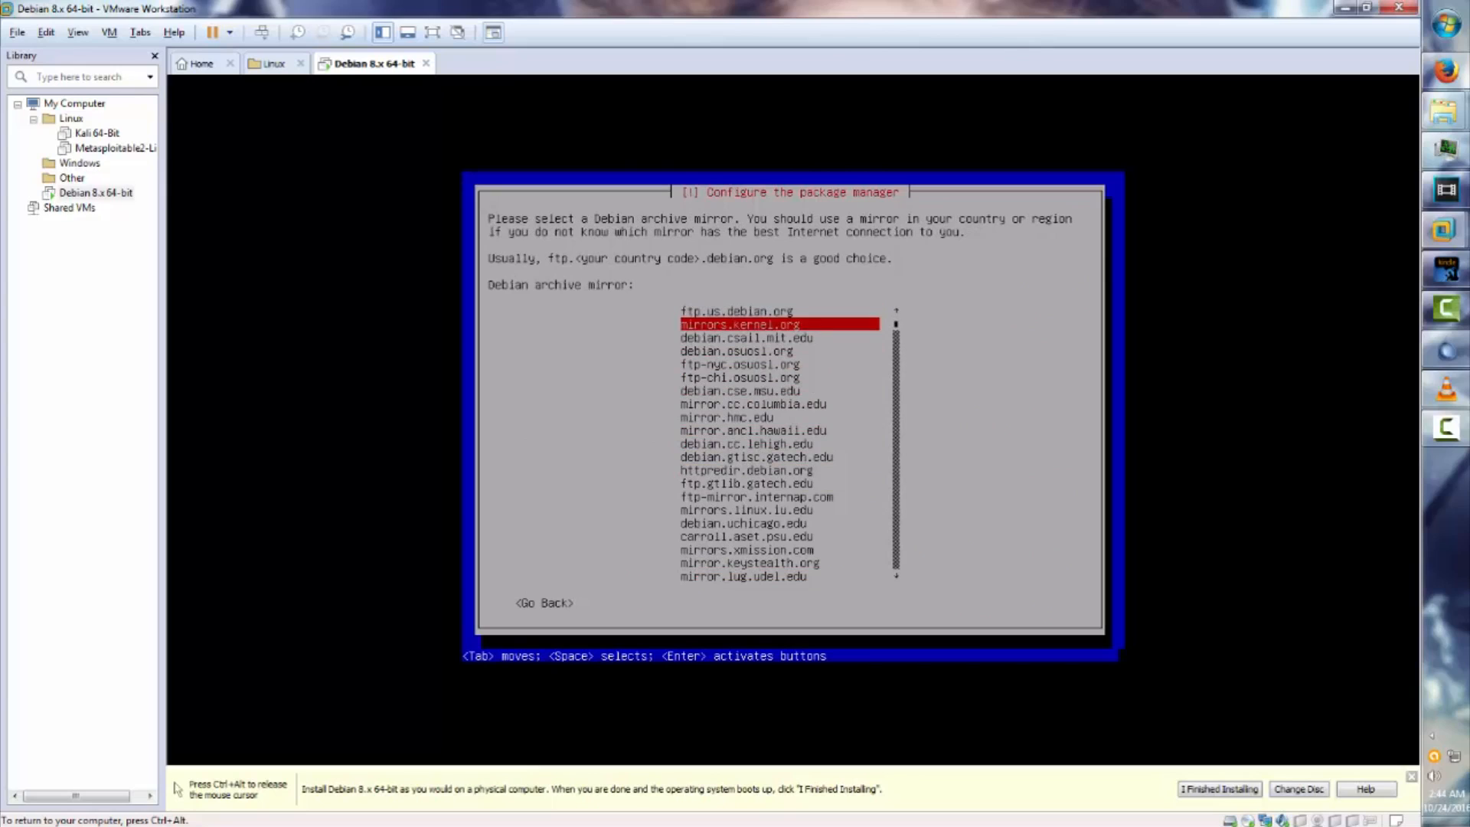
key(Up)
key(Up)
key(Return)
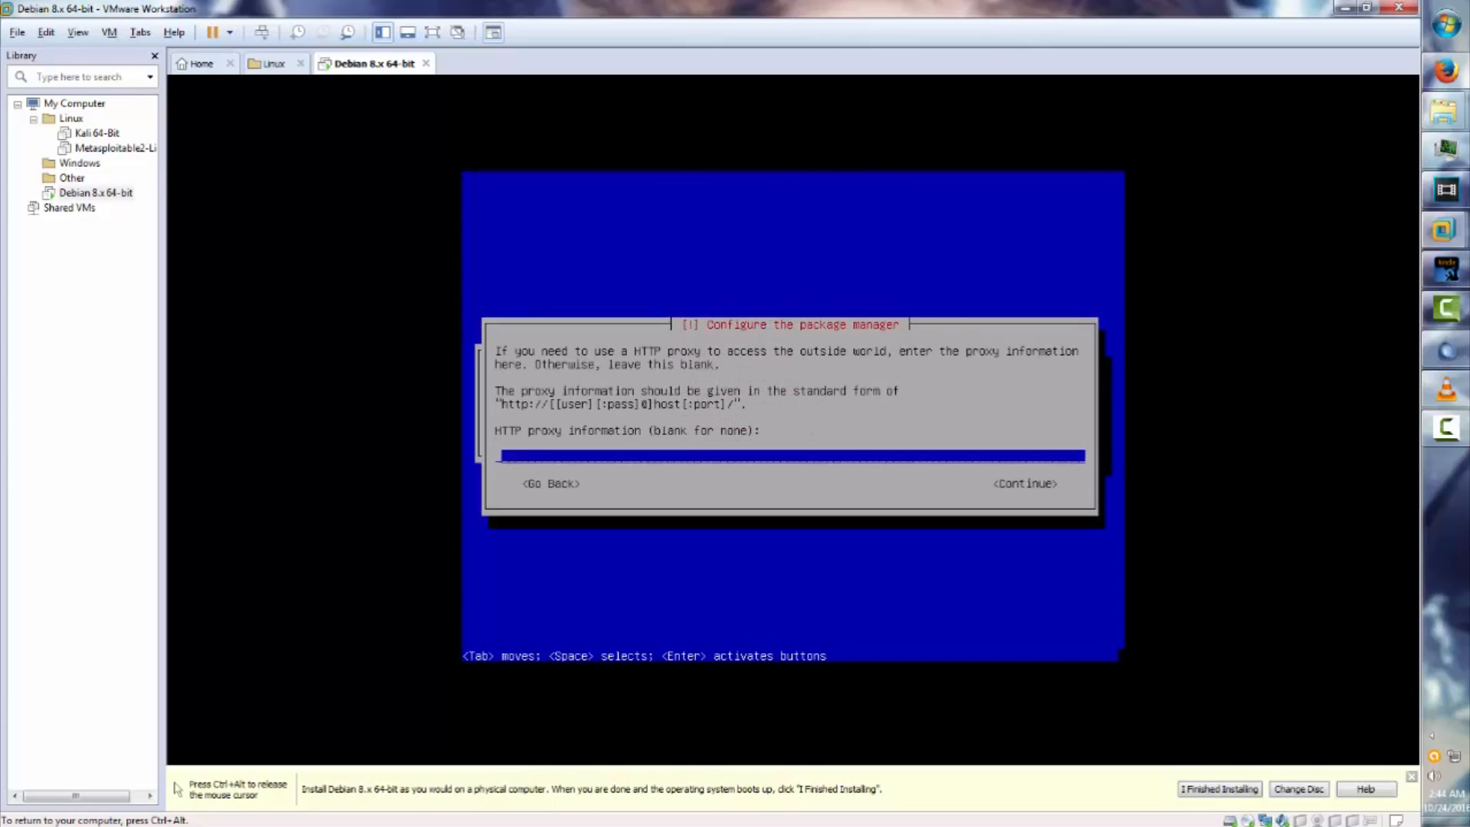
Leave the HTTP proxy blank and continue so package manager setup completes.
key(Return)
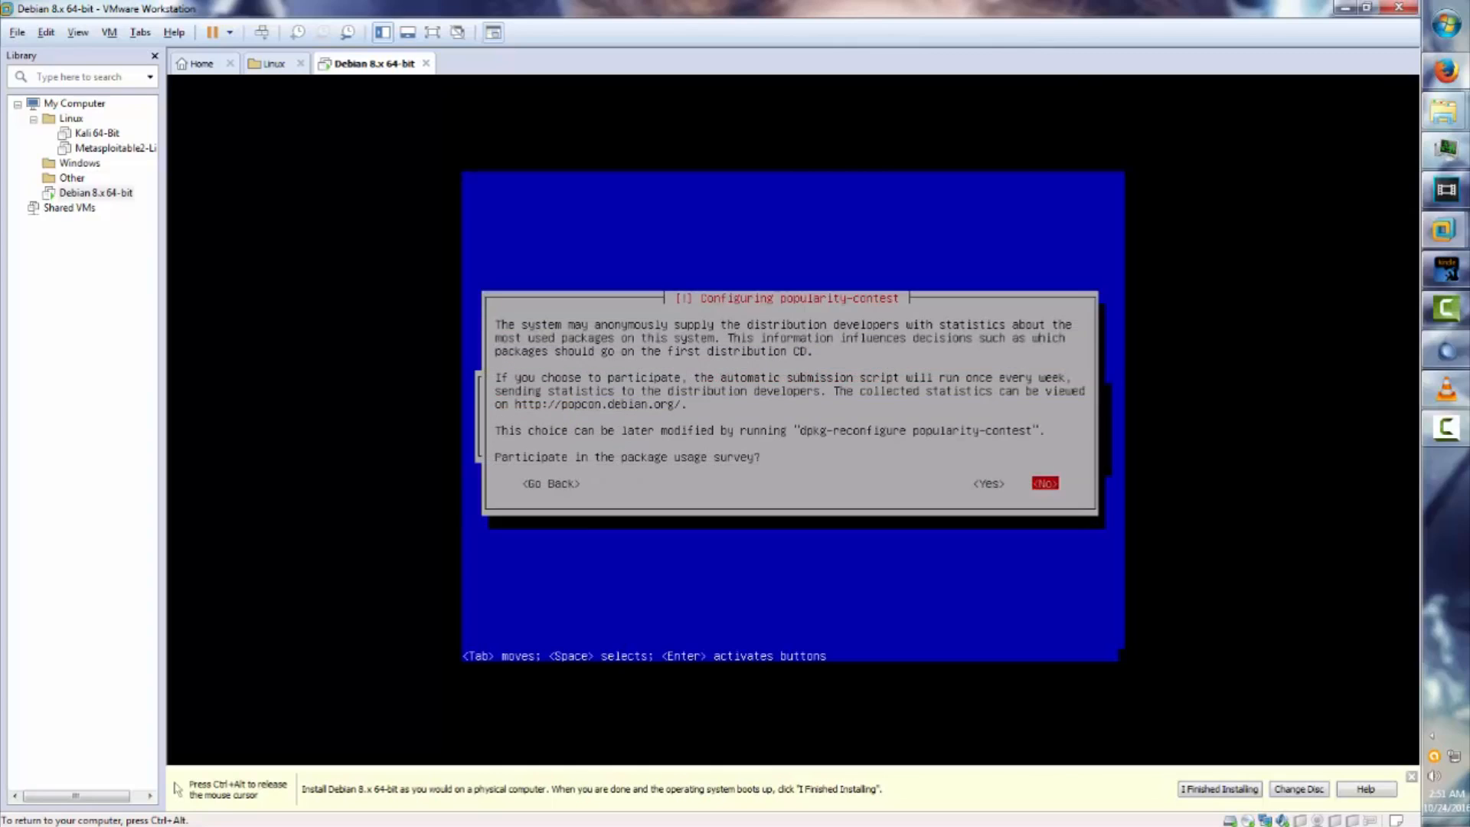
Answer No to the popularity-contest package usage survey.
key(Left)
key(Right)
key(Return)
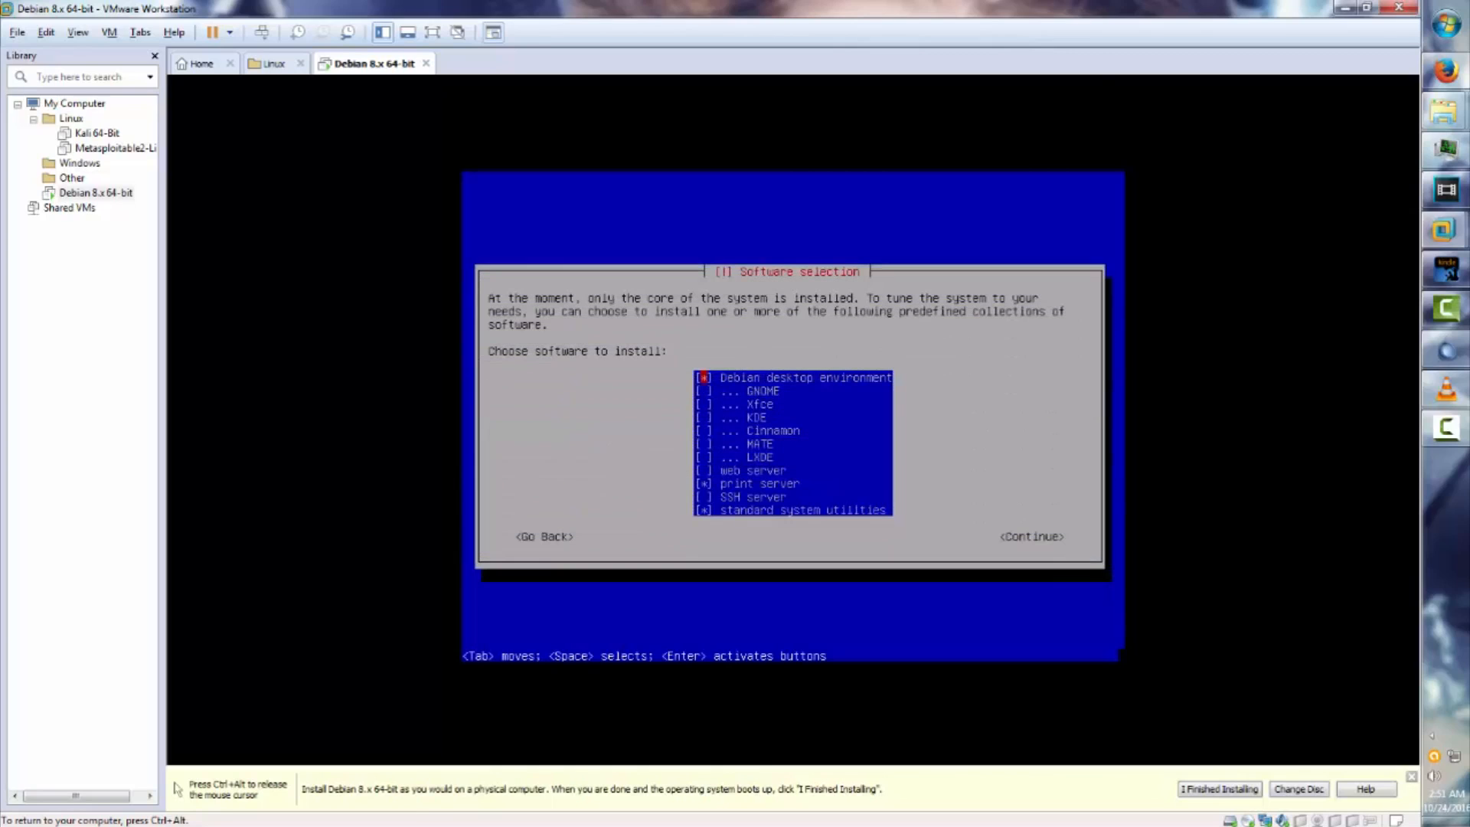
In Software selection, move through the list down to the print server entry to deselect it.
key(Down)
key(Down)
key(Down)
key(Down)
key(Down)
key(Down)
key(Up)
key(Up)
key(Up)
key(Up)
key(Up)
key(Up)
key(Down)
key(Down)
key(Down)
key(Down)
key(Down)
key(Down)
key(Down)
key(Down)
key(Down)
key(Down)
key(Up)
key(Up)
key(Up)
key(Down)
key(Down)
key(Down)
key(Up)
key(Up)
key(Up)
key(Up)
key(Up)
key(Up)
key(Up)
key(Up)
key(Up)
key(Up)
key(Down)
key(Down)
key(Down)
key(Down)
key(Down)
key(Down)
key(Down)
key(Down)
key(Down)
key(Down)
key(Up)
key(Up)
key(Up)
key(Up)
key(Up)
key(Up)
key(Up)
key(Up)
key(Down)
key(Down)
key(Down)
Continue from Software selection to start installing the GNOME desktop and standard system utilities.
key(Return)
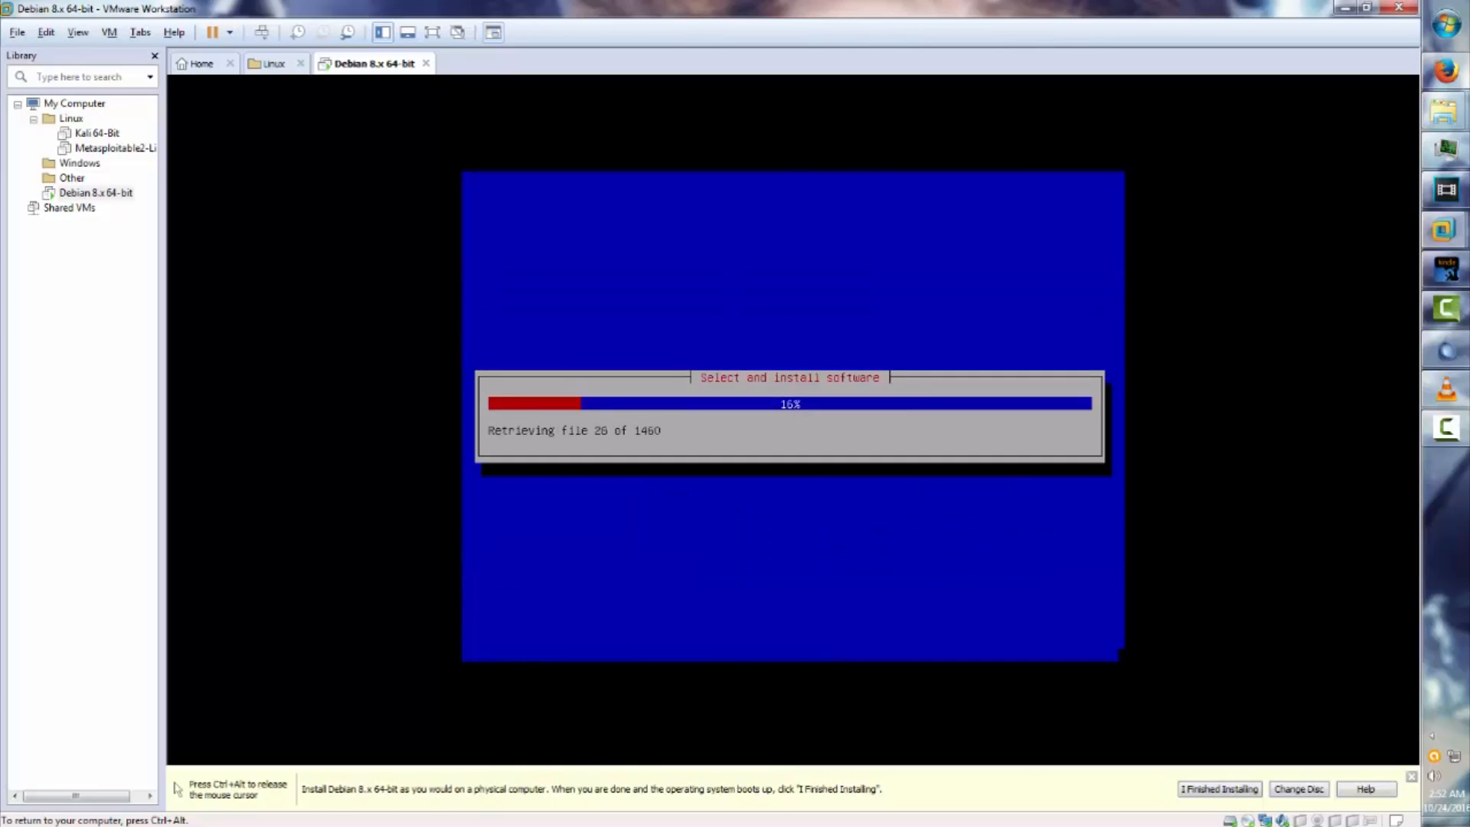
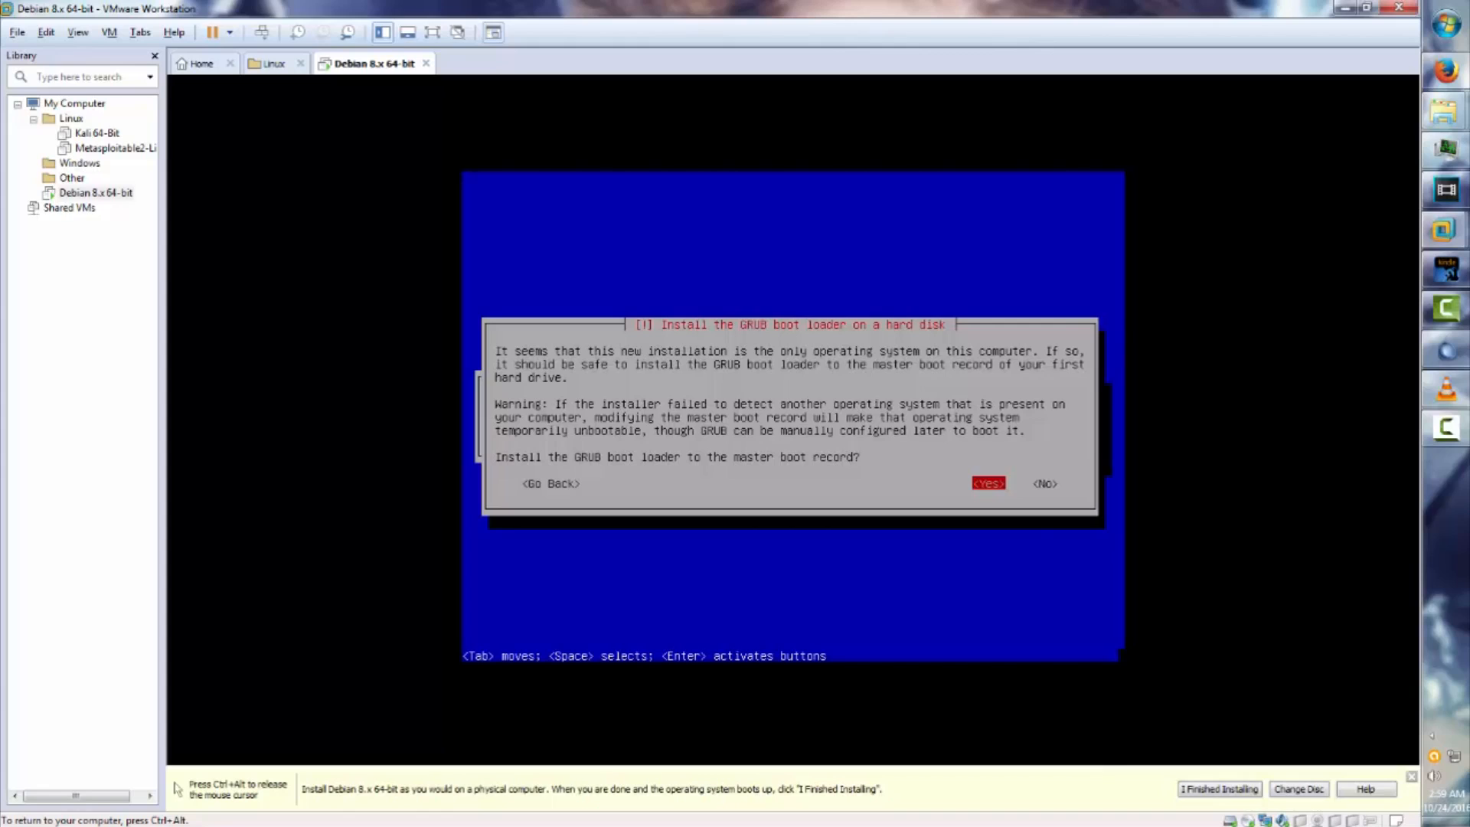
Install the GRUB boot loader to the master boot record on /dev/sda.
key(Return)
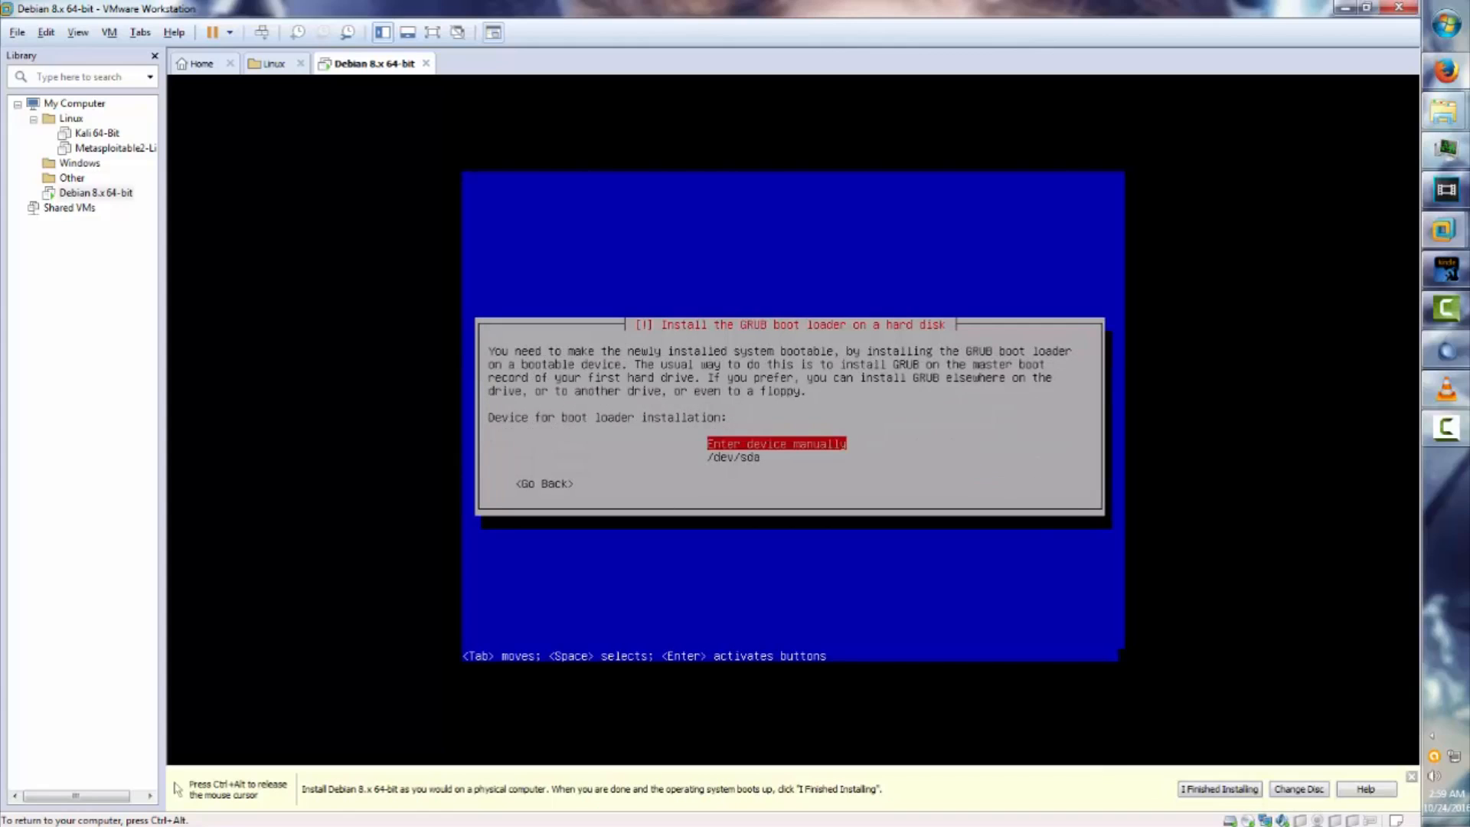
key(Down)
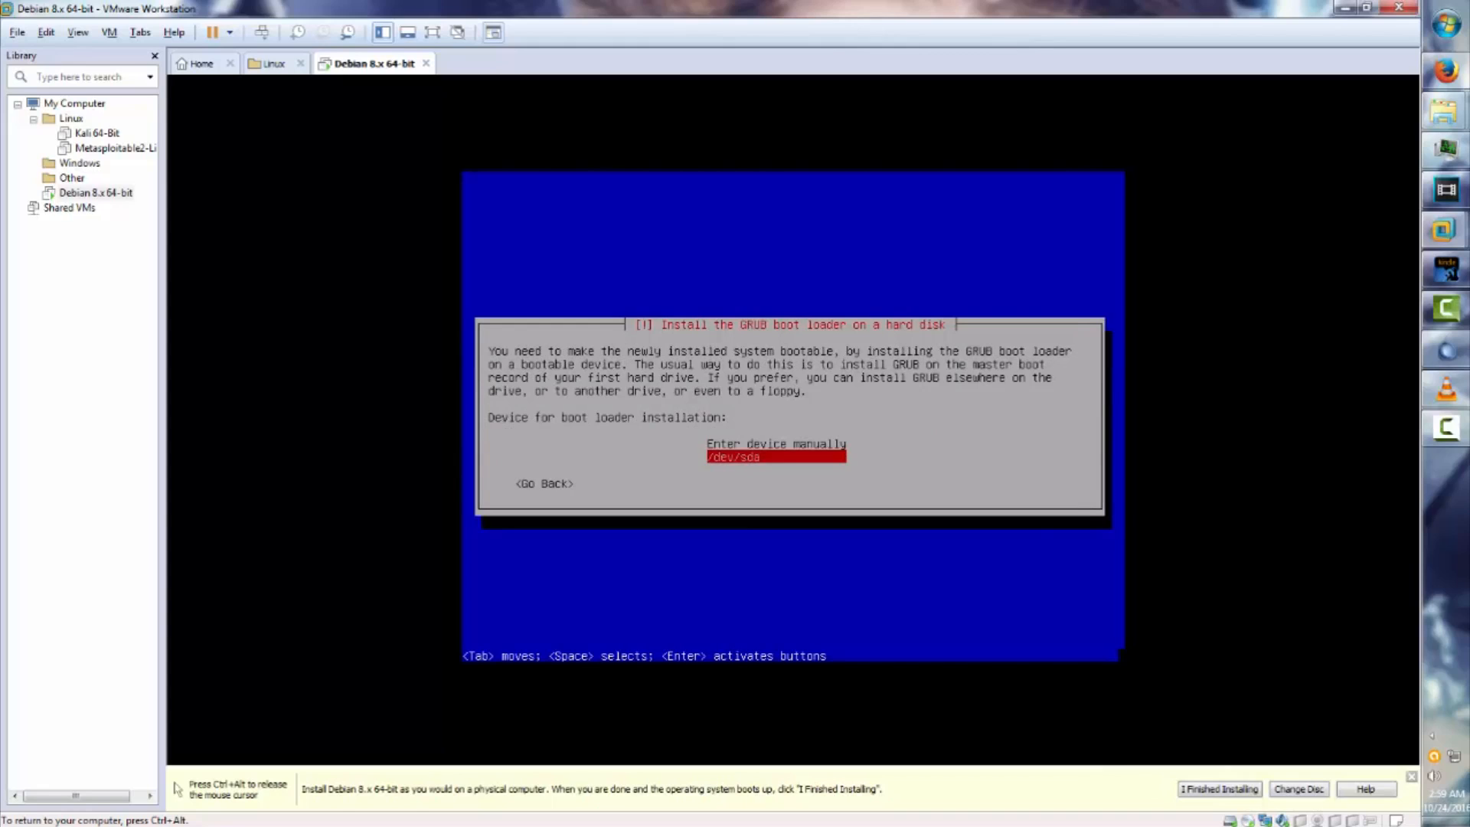
key(Return)
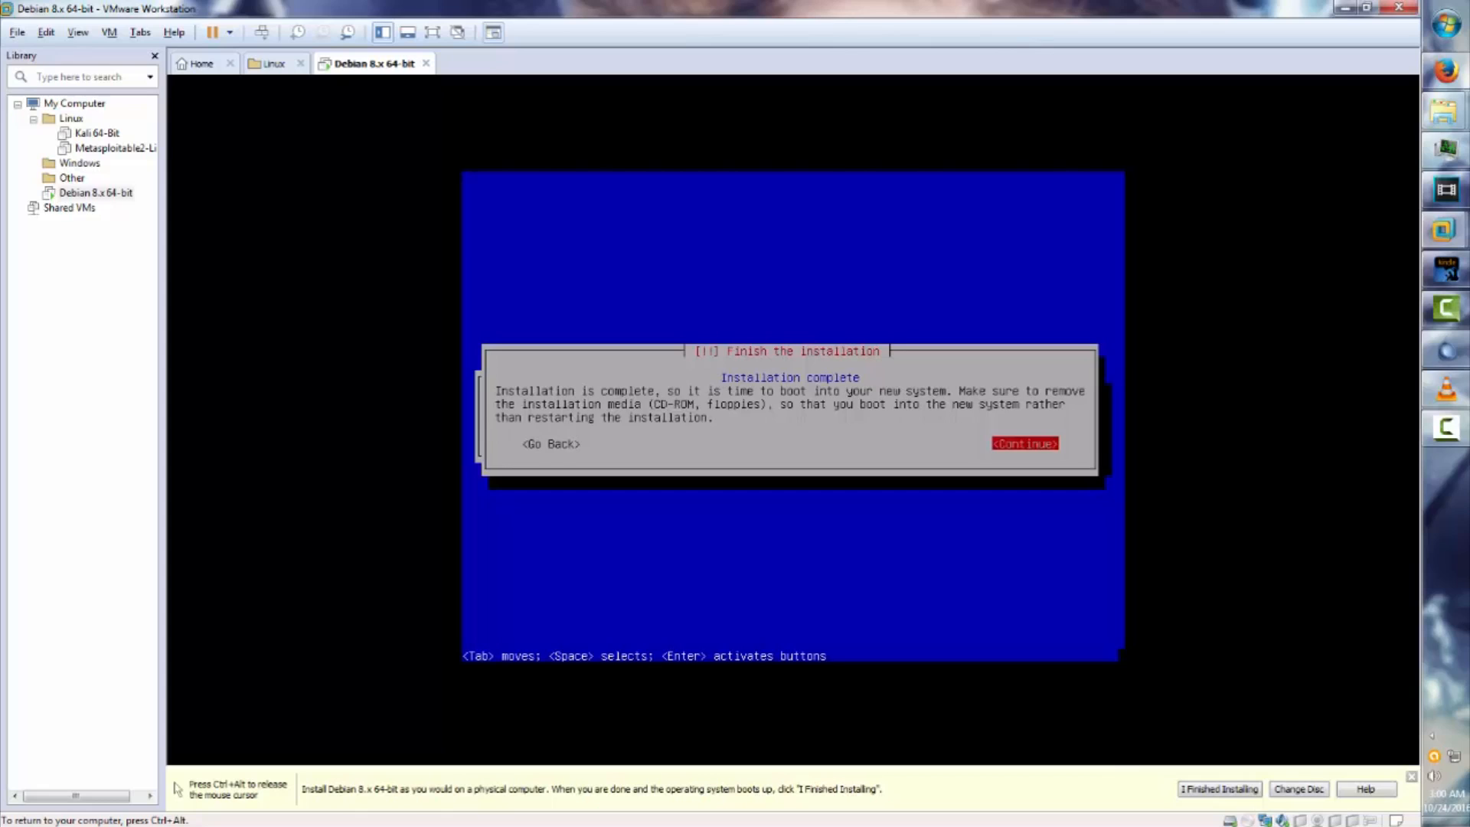
Finish the Debian install, boot Debian GNU/Linux from GRUB, and sign in with the user's password.
key(Return)
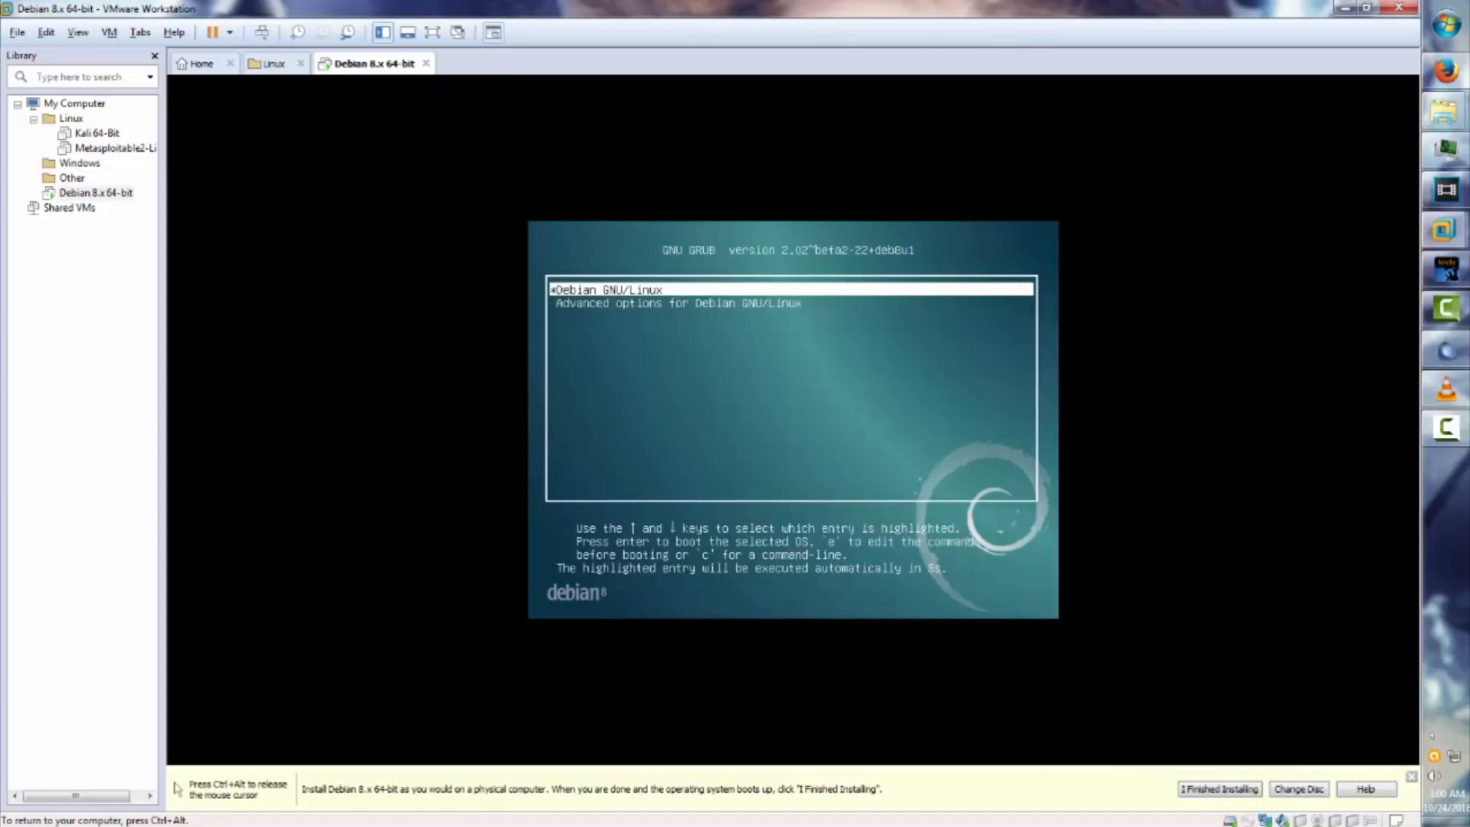
key(Return)
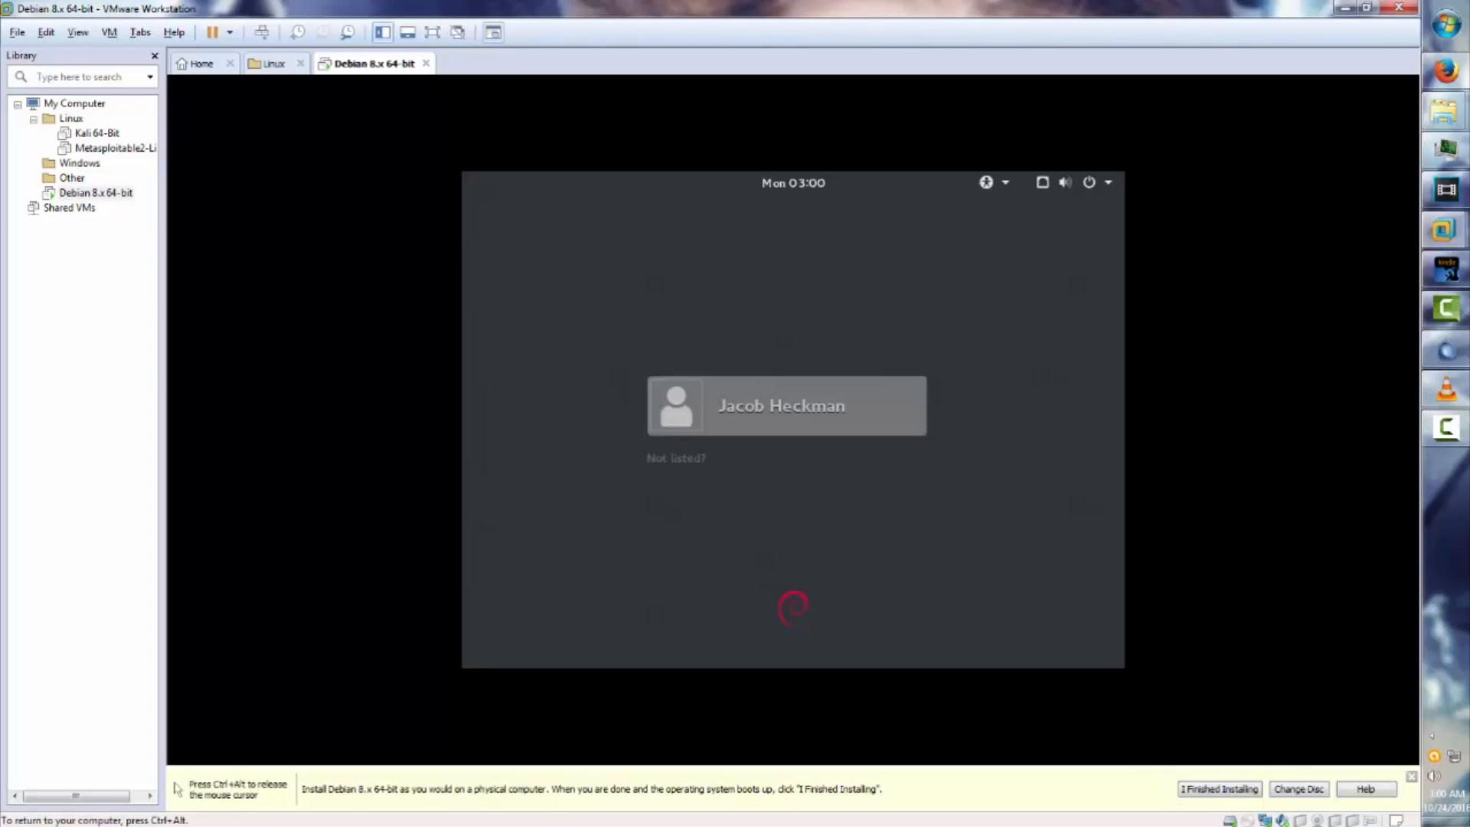
key(Return)
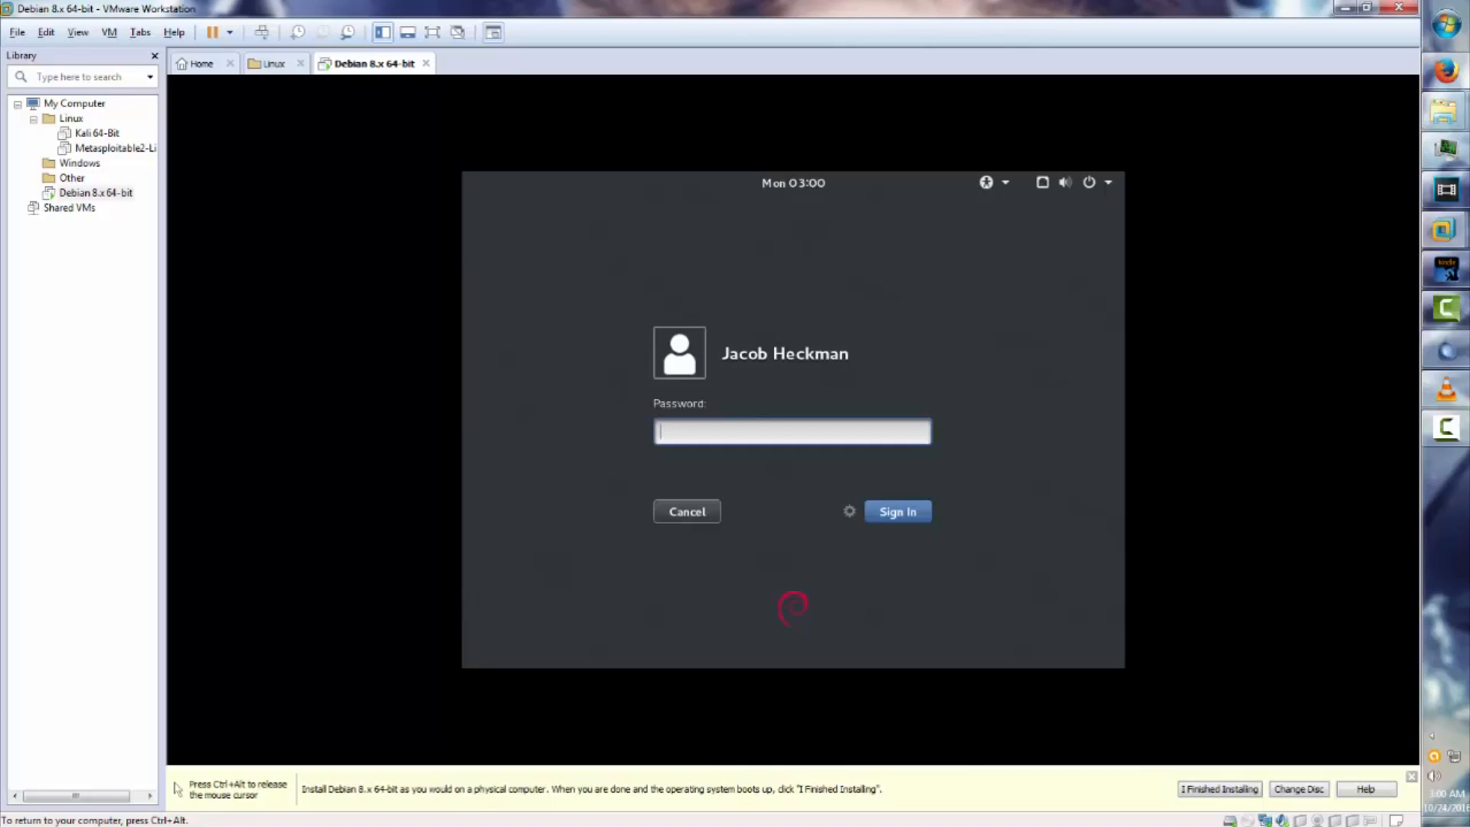
text(****)
key(Return)
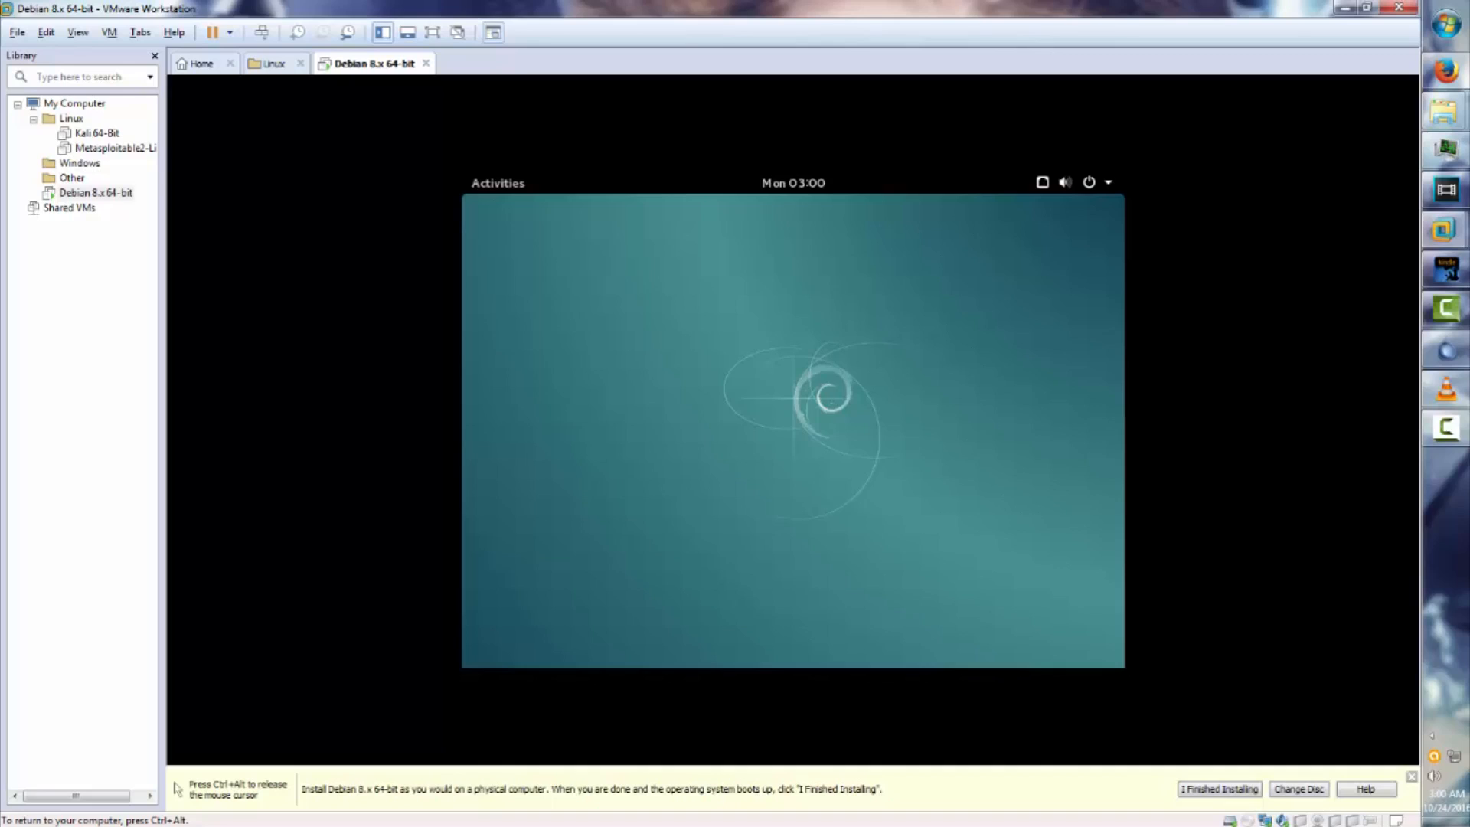
Power off the Debian VM from the GNOME system menu.
click(1071, 183)
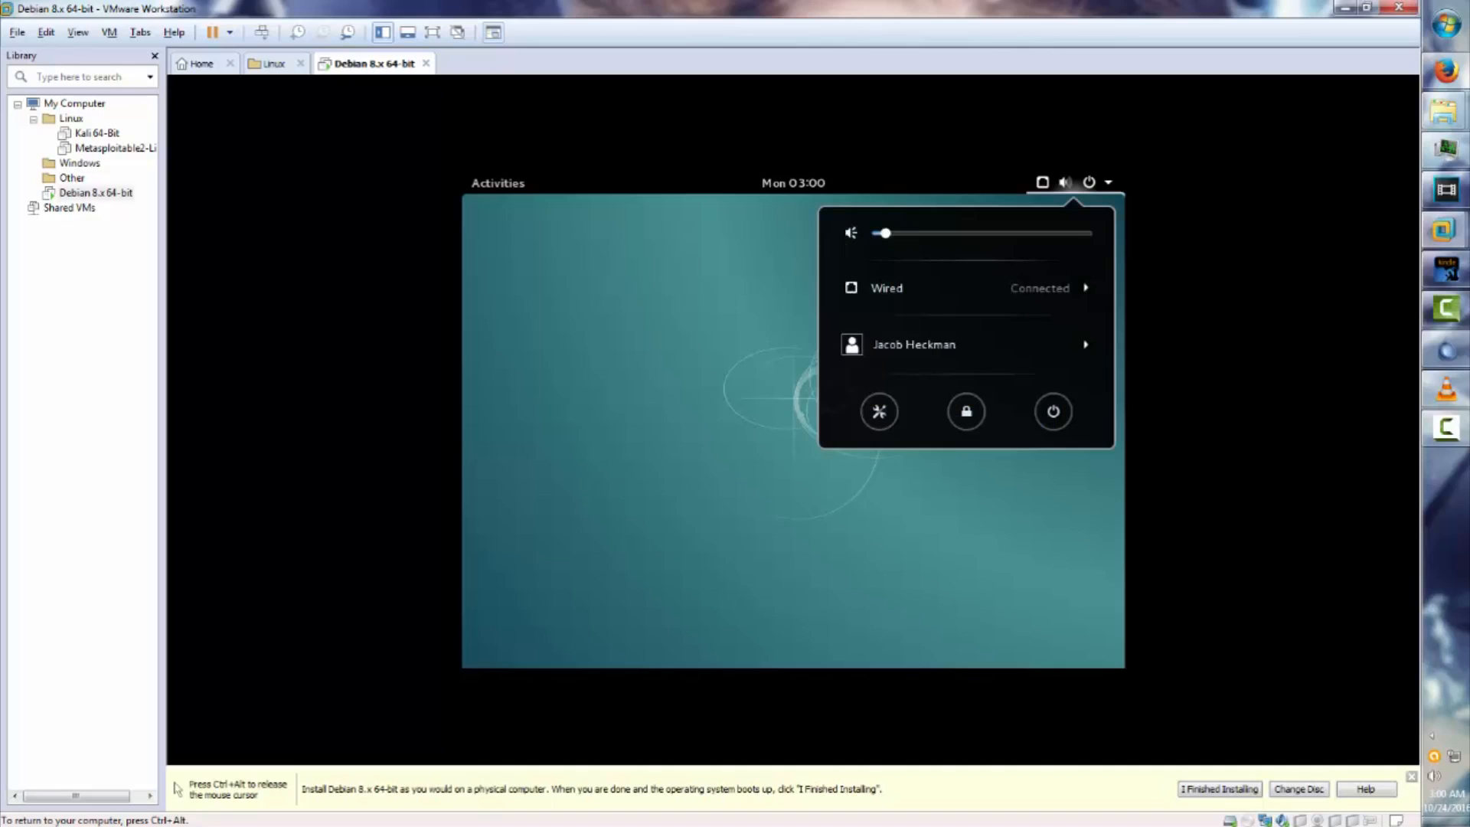
click(1053, 411)
click(930, 480)
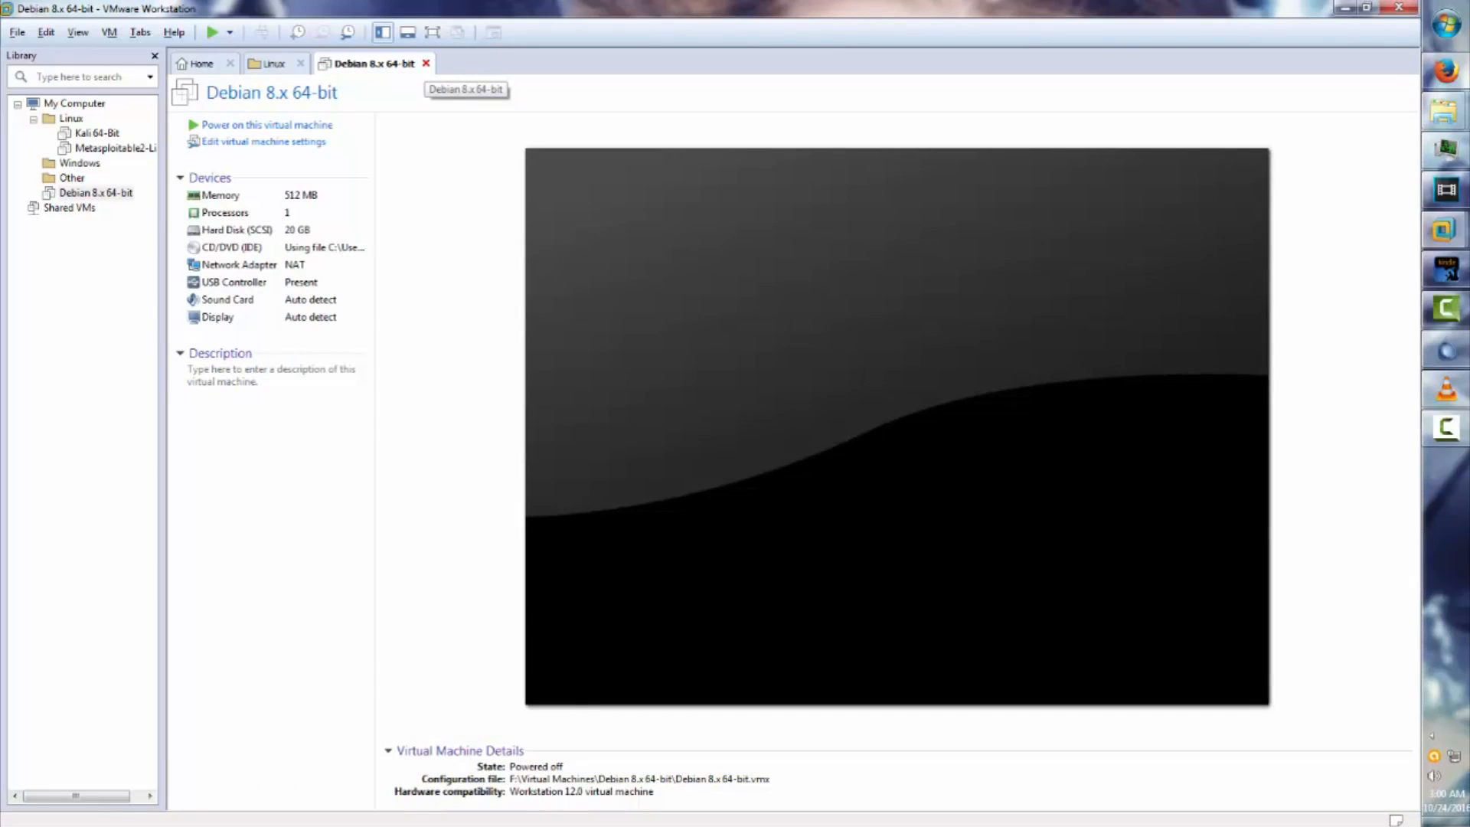
Close the Debian tab, file the VM under the Linux folder, and return to Home.
click(426, 63)
click(145, 193)
drag(146, 193, 70, 118)
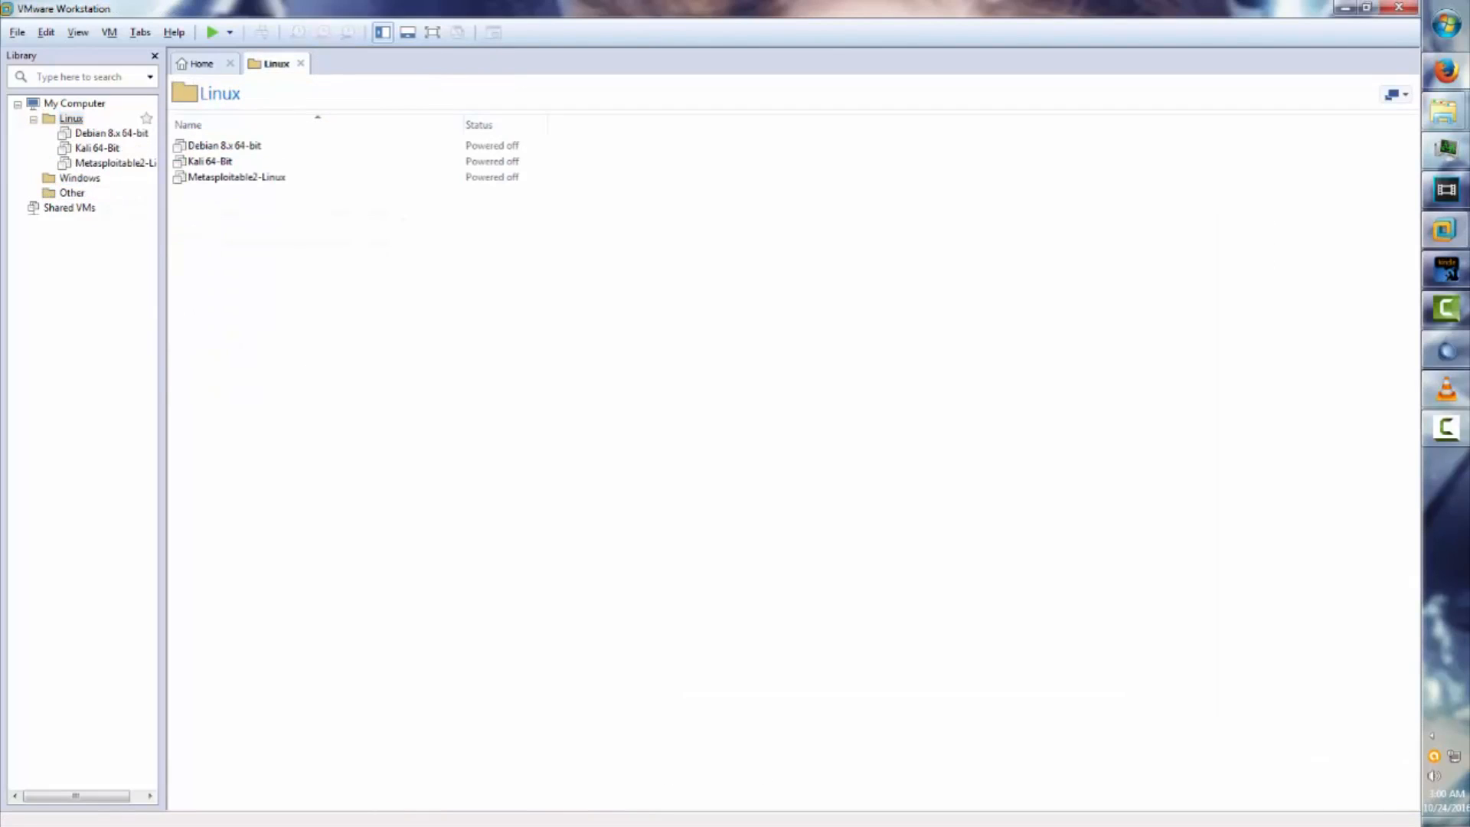
click(202, 64)
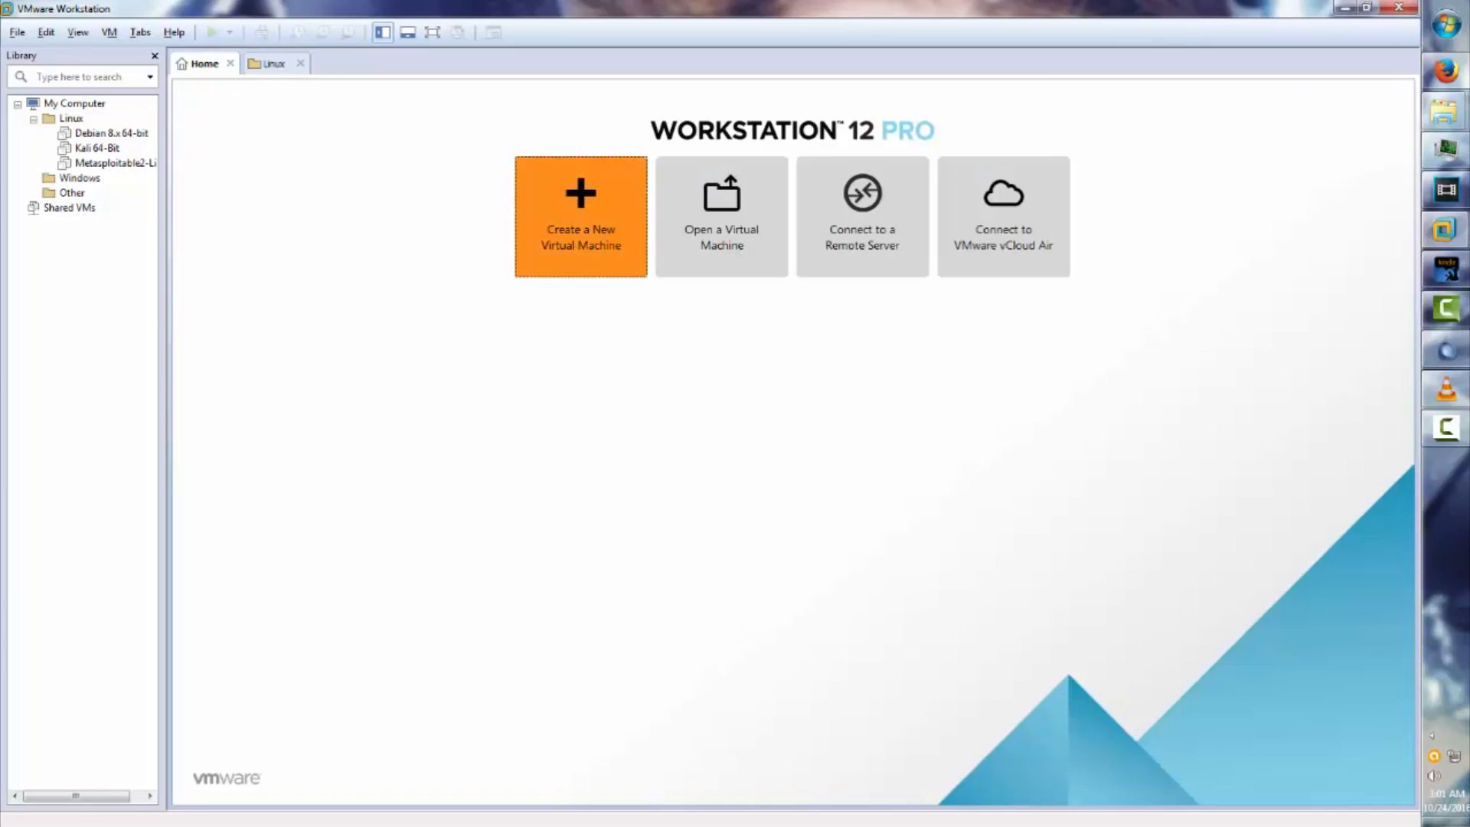
click(581, 217)
Create a Workstation 12.0 VM installing from Fedora-Workstation-Live-x86_64-24-1.2.iso.
click(783, 563)
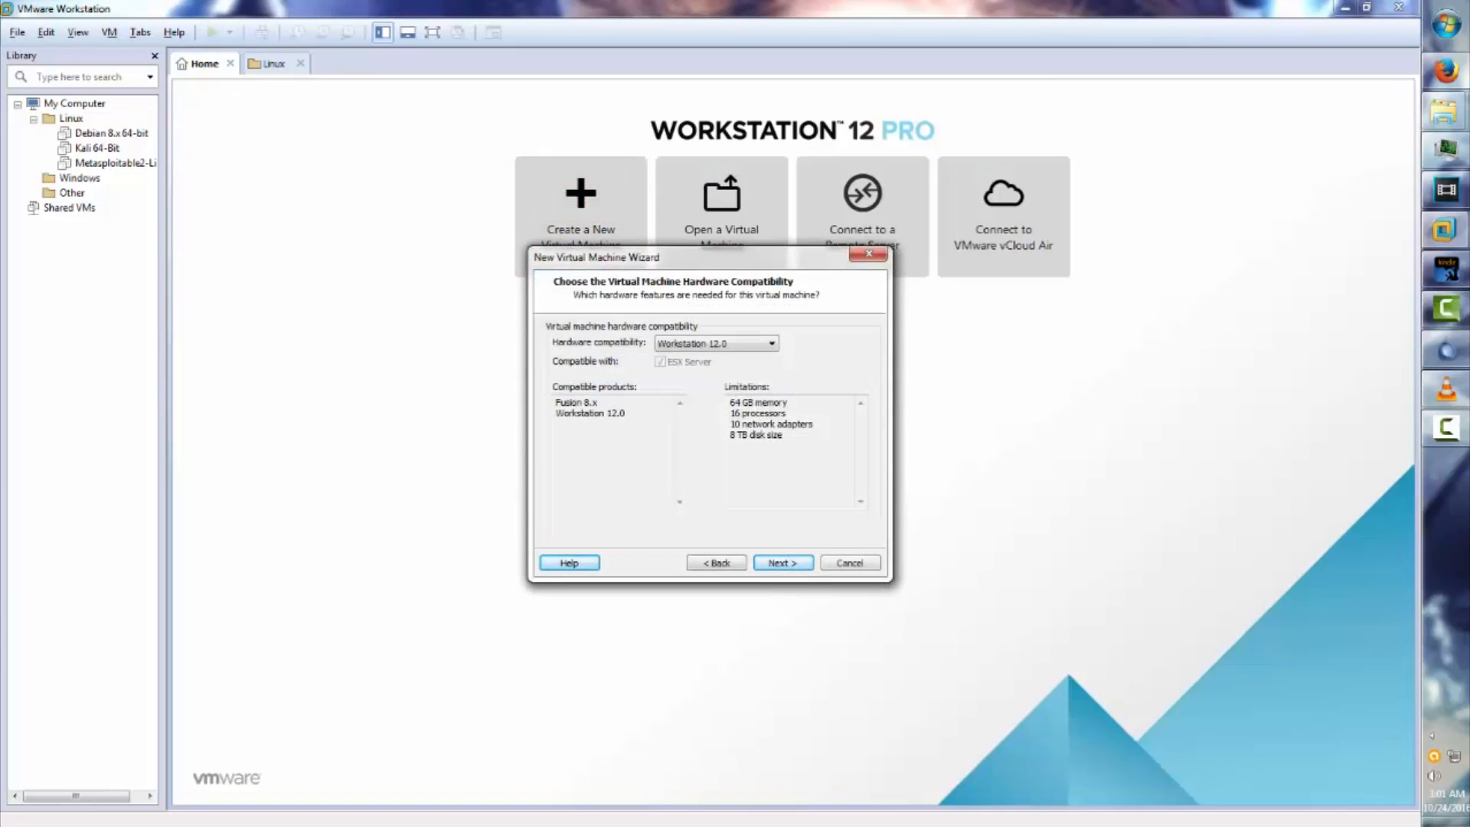
key(Return)
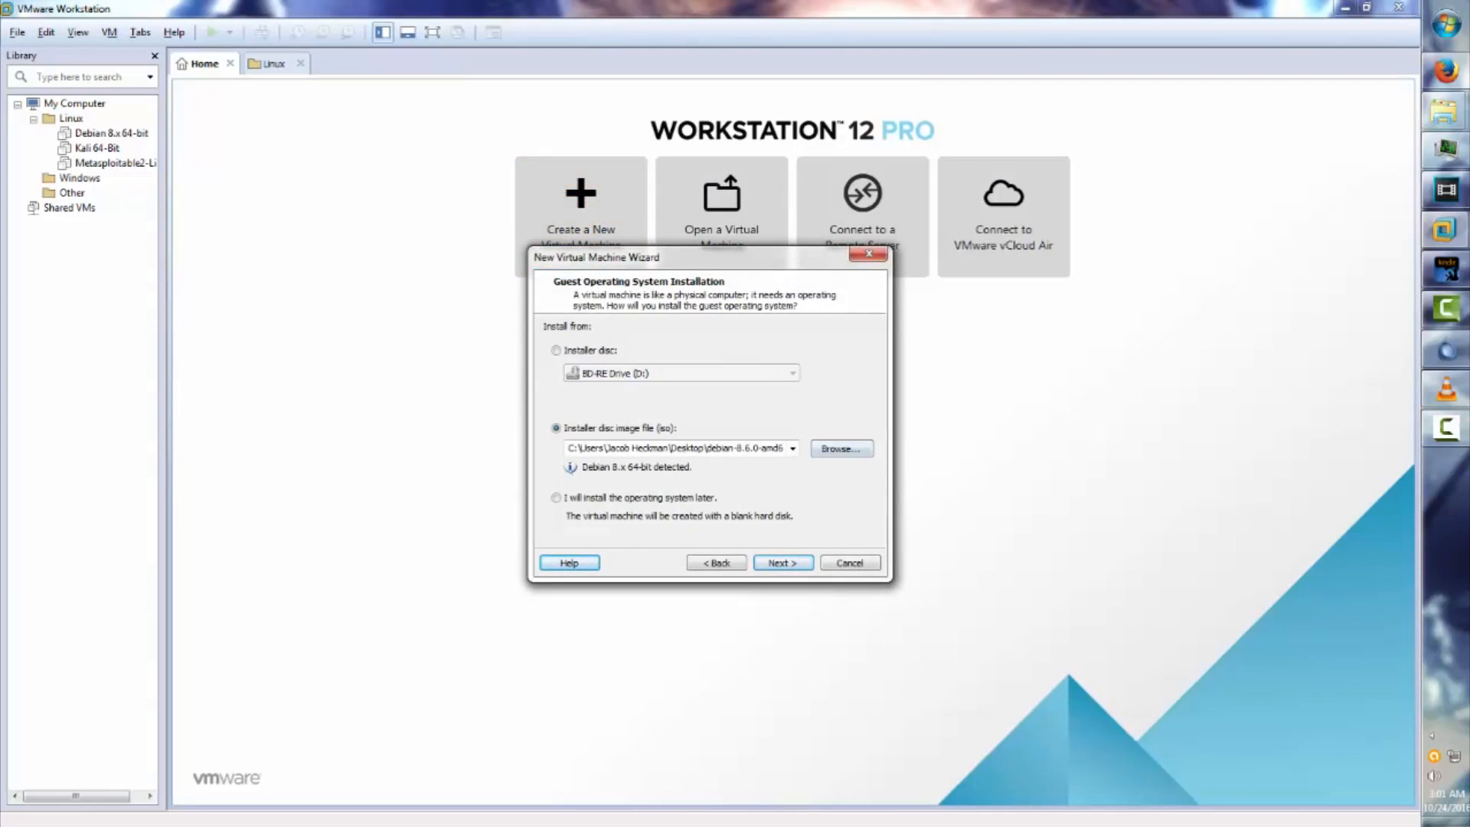
click(841, 449)
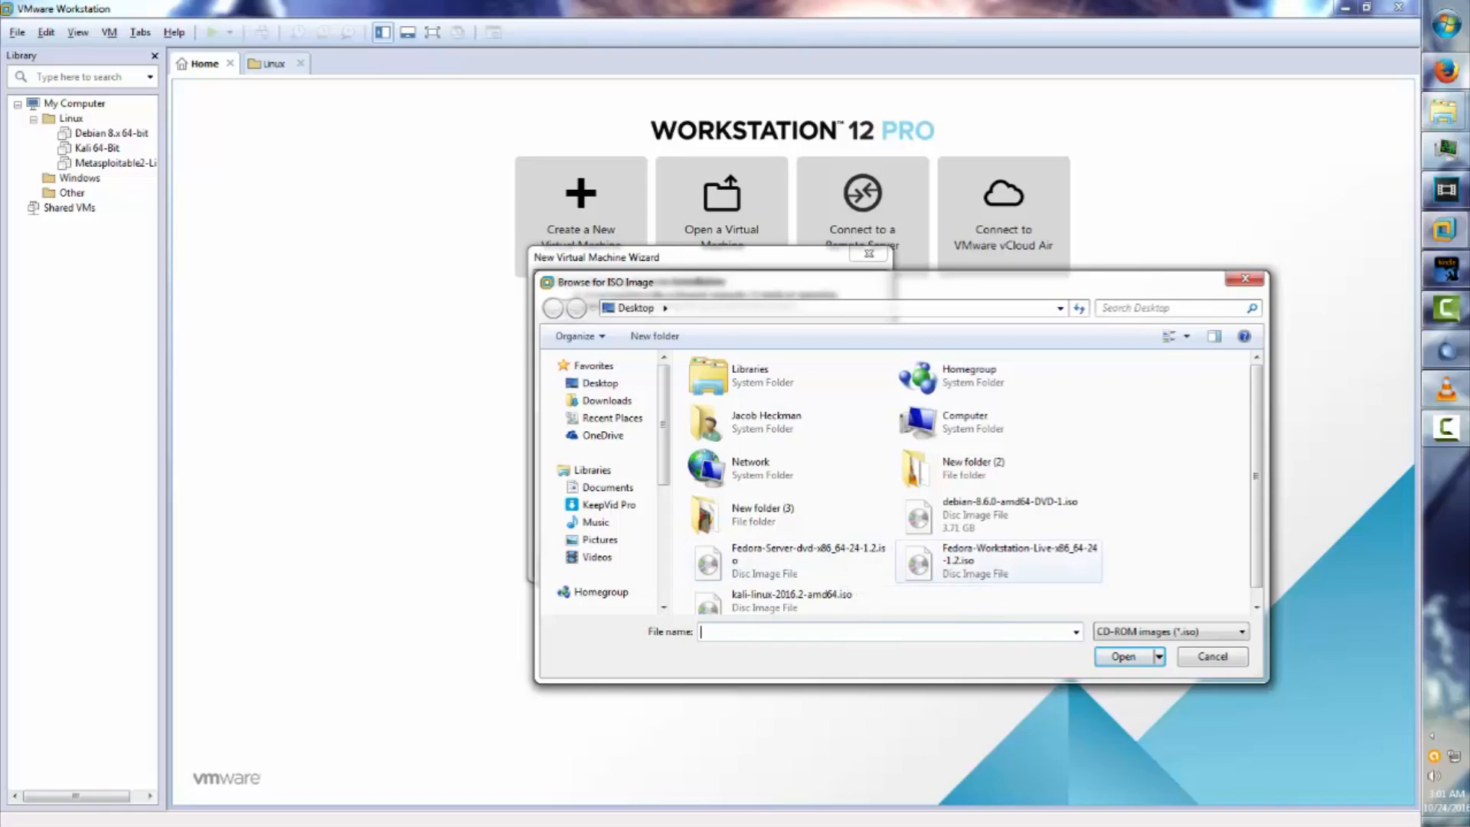
double_click(995, 555)
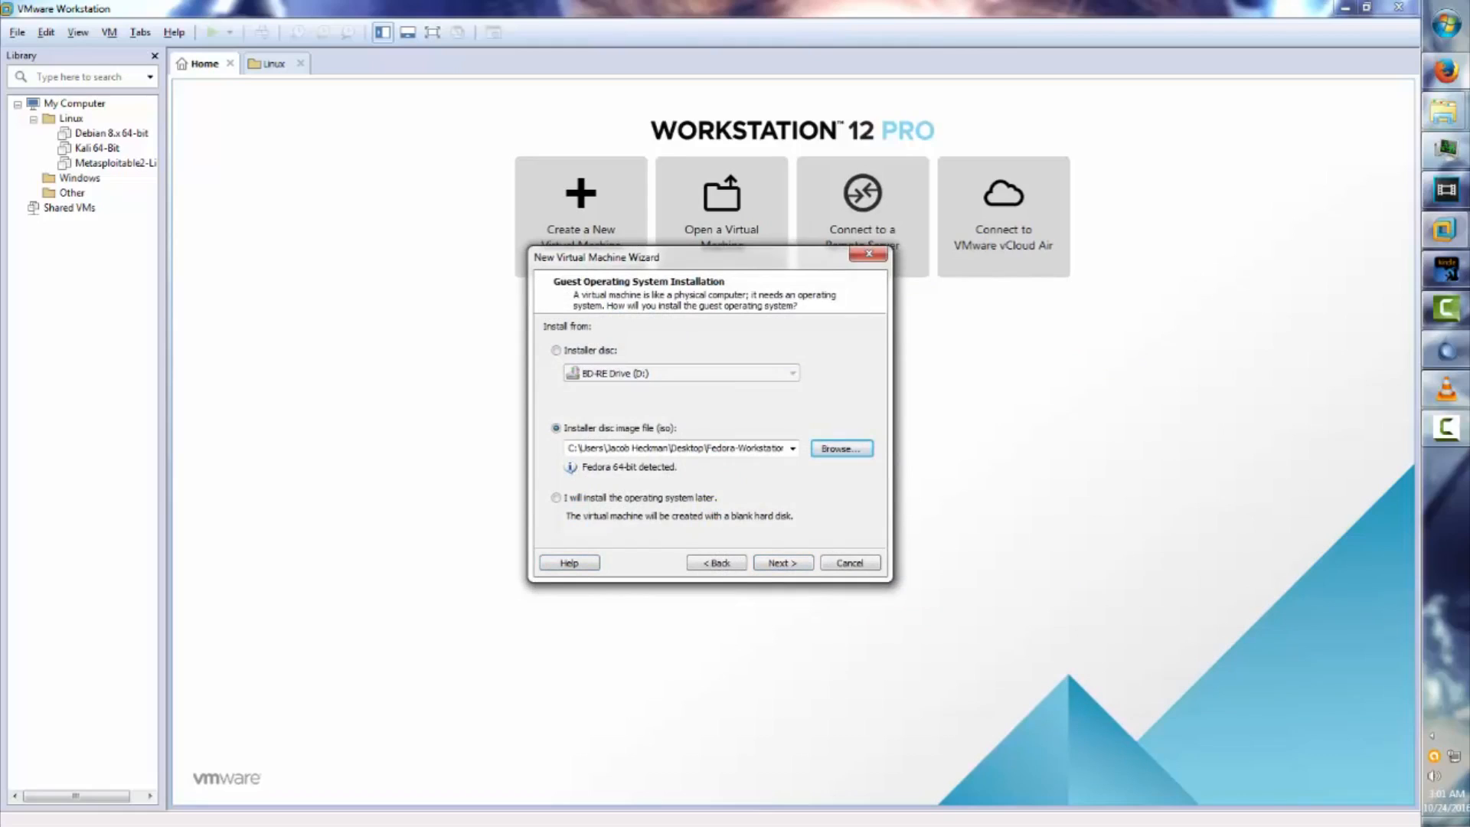
Name the virtual machine 'Fedora Workstation 64-bit'.
key(Return)
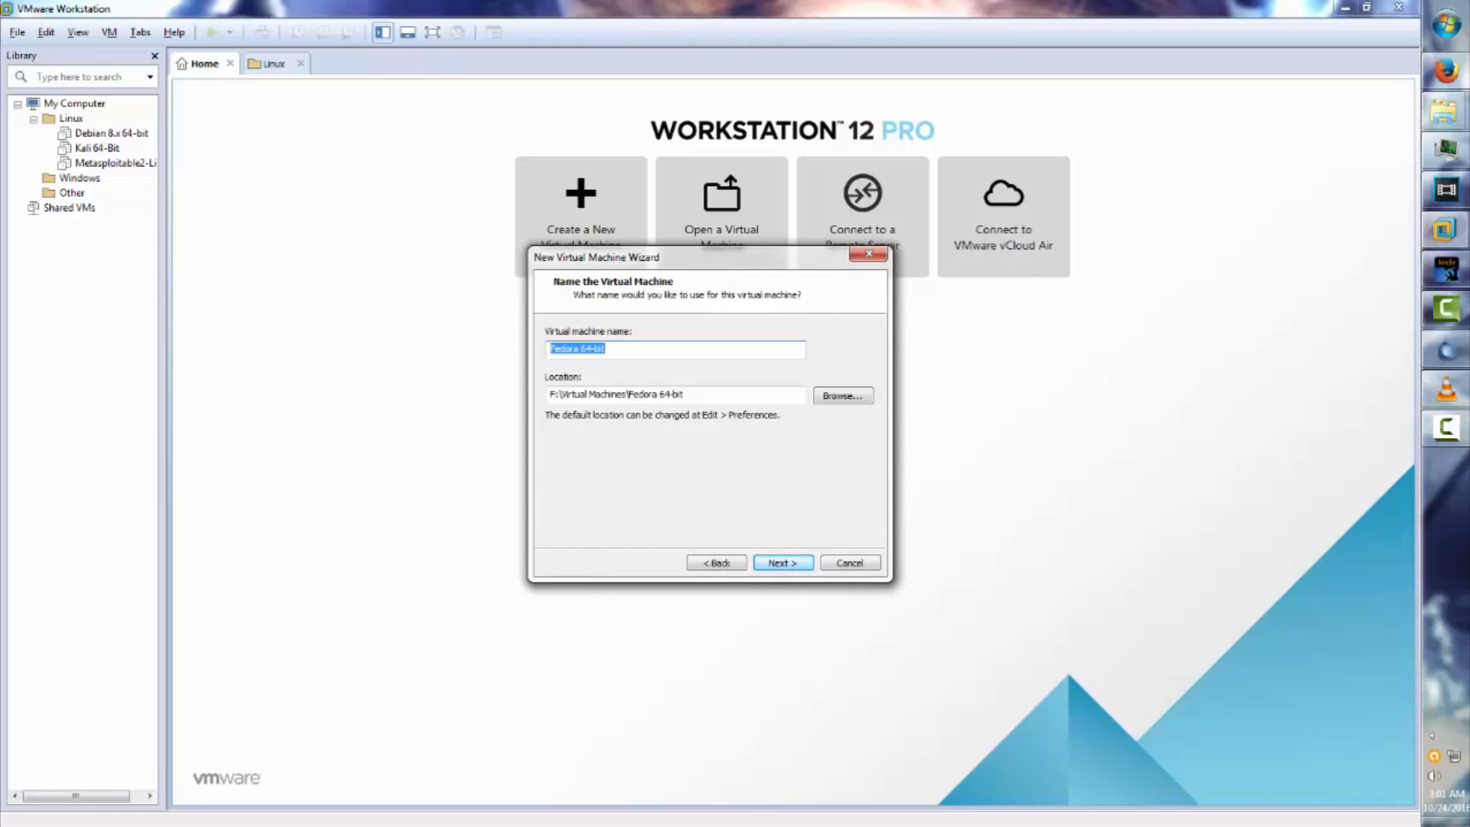
click(600, 348)
text(Workstat)
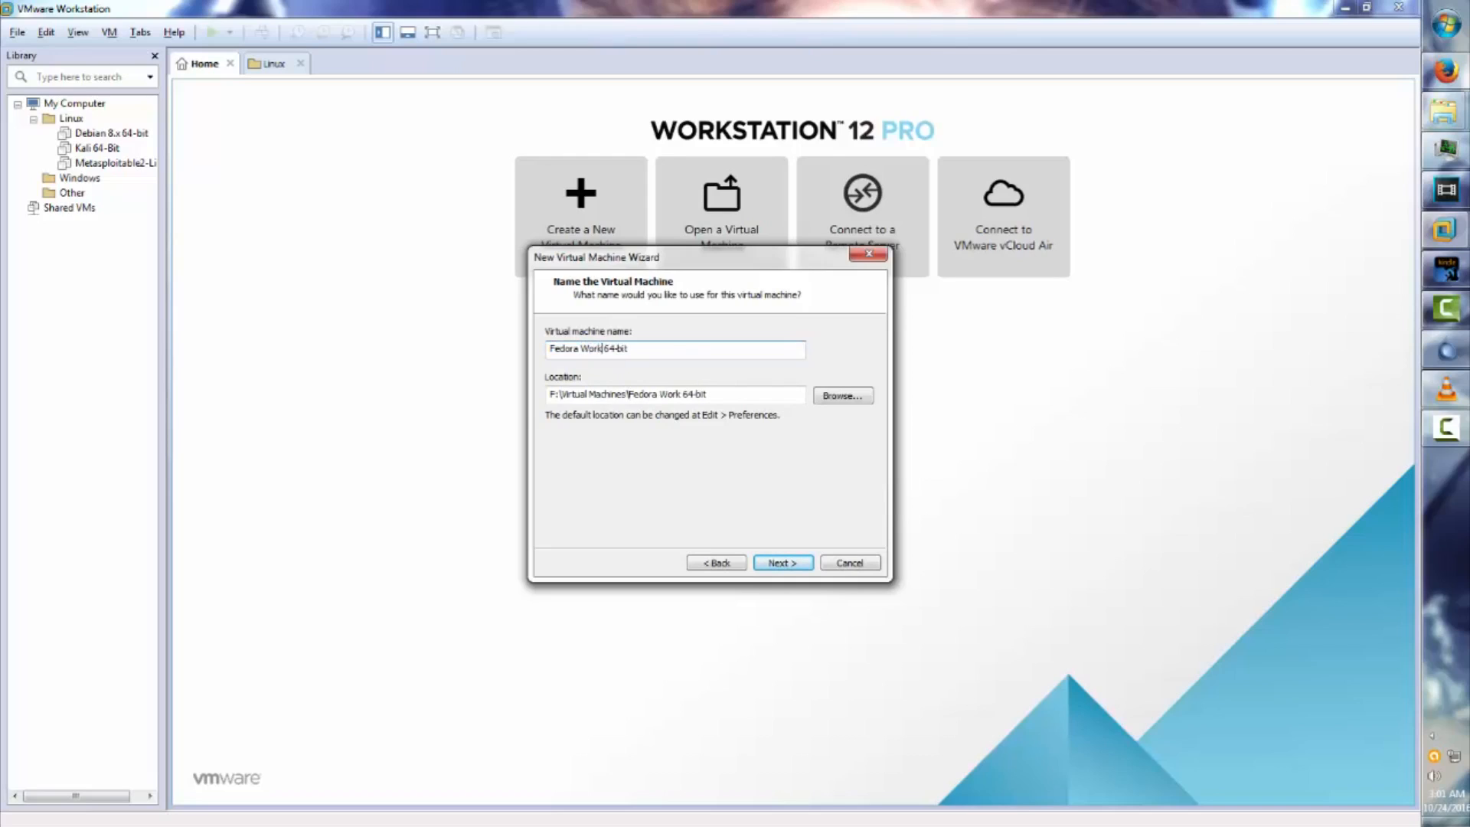
text(ion)
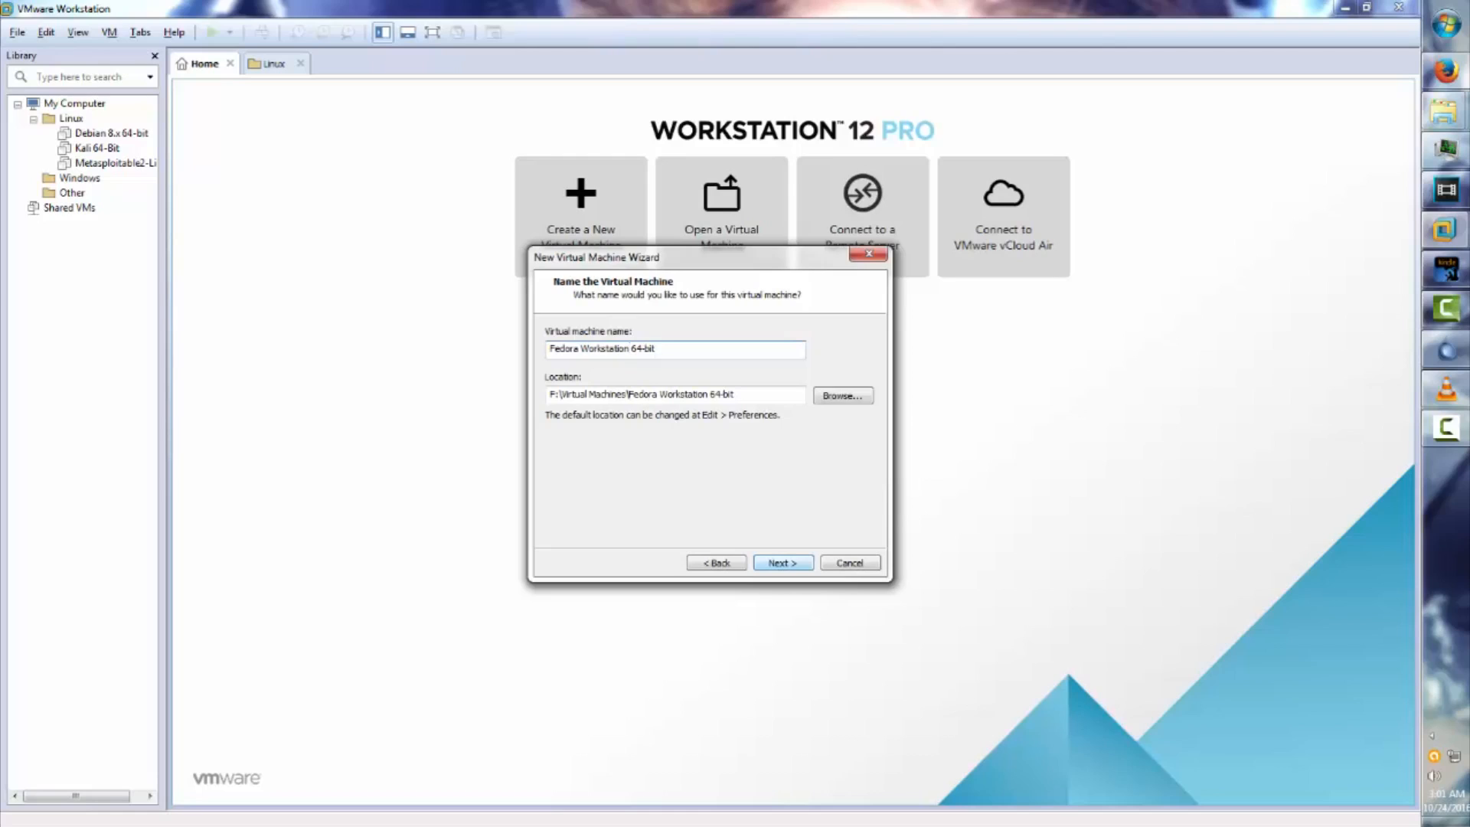
key(Return)
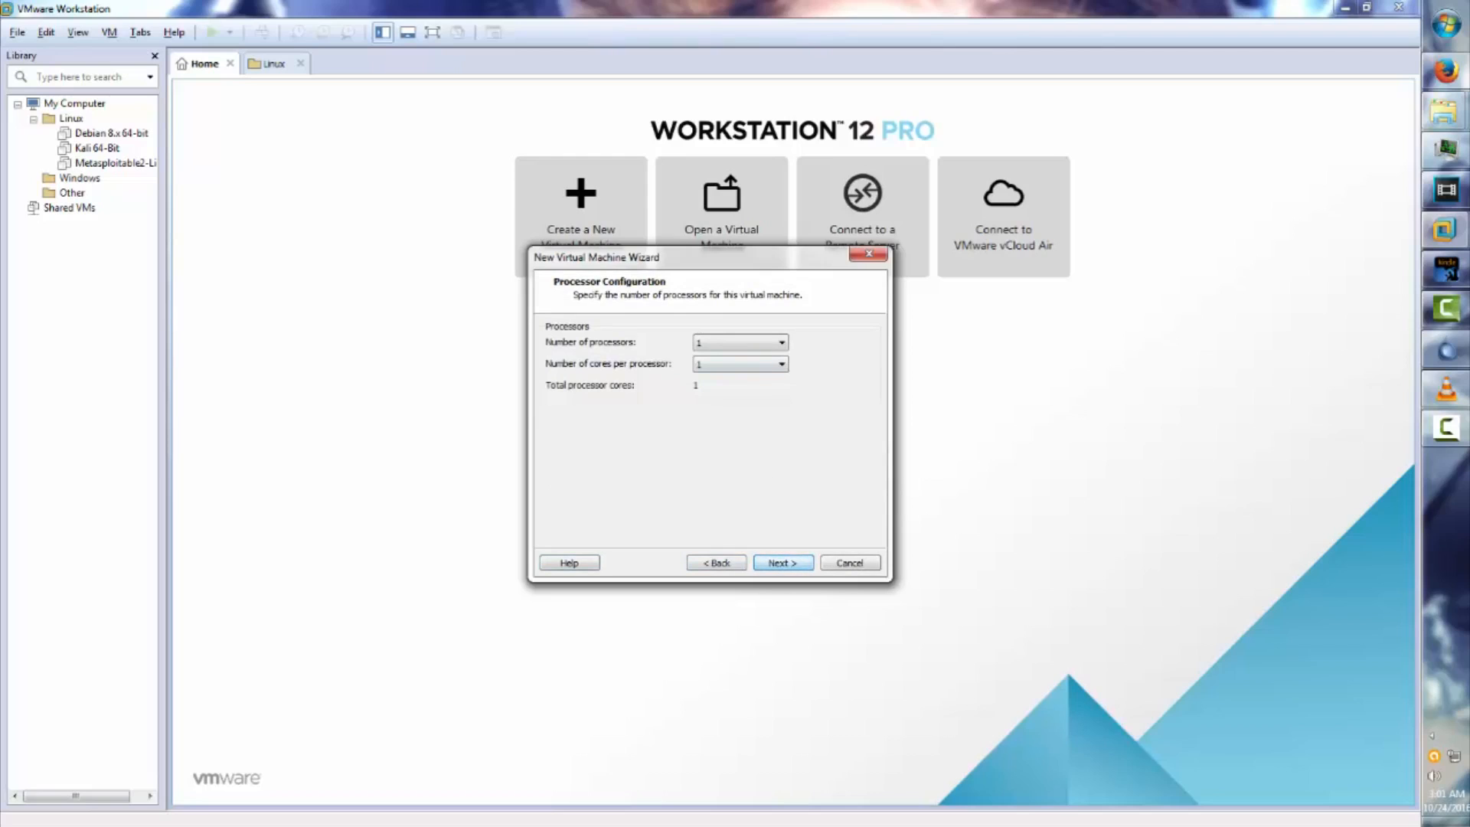
Keep one processor core, 1024 MB memory, default network, and a new 20 GB SCSI disk.
key(Return)
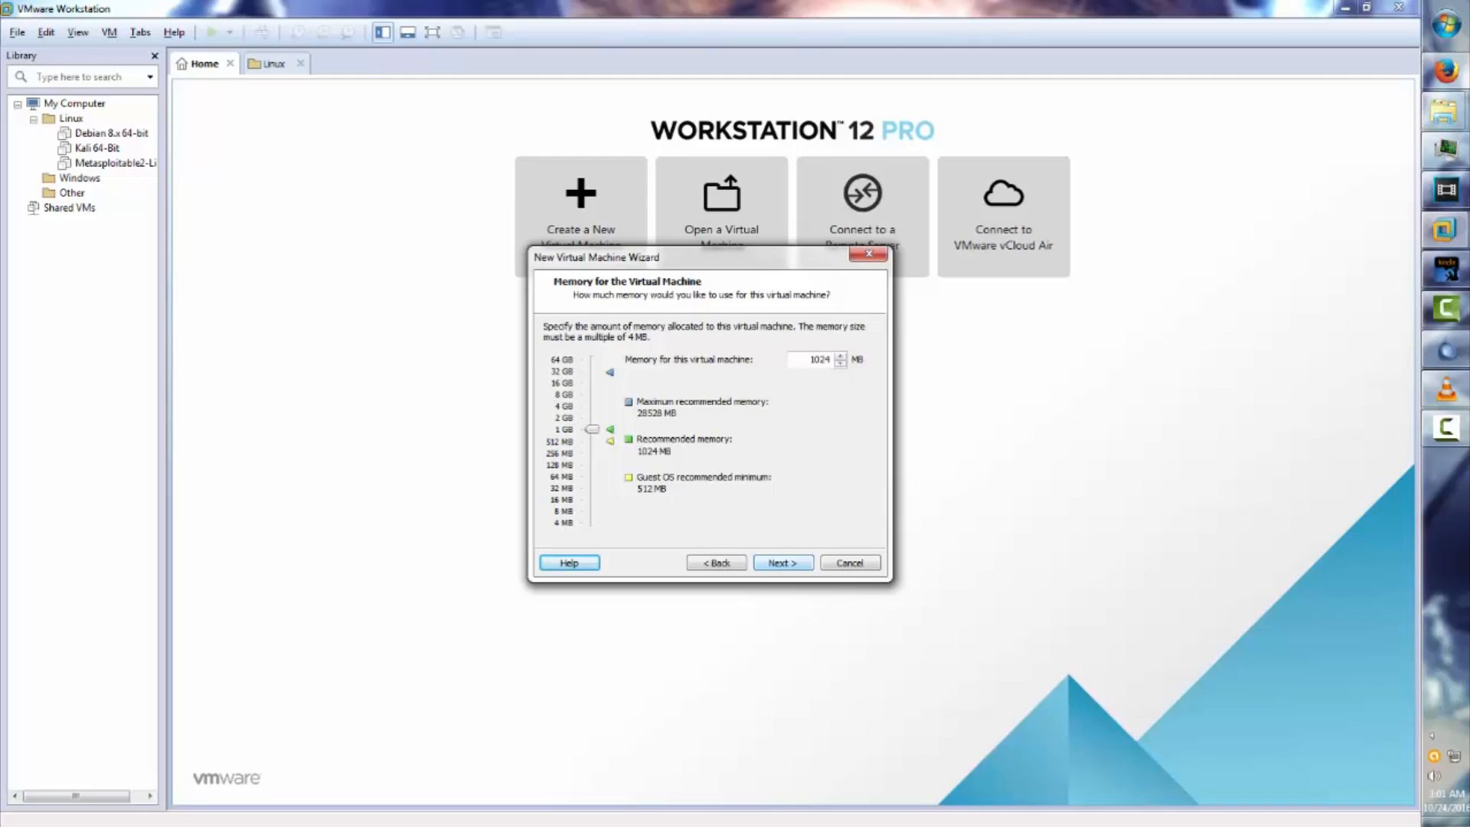
key(Return)
key(Return)
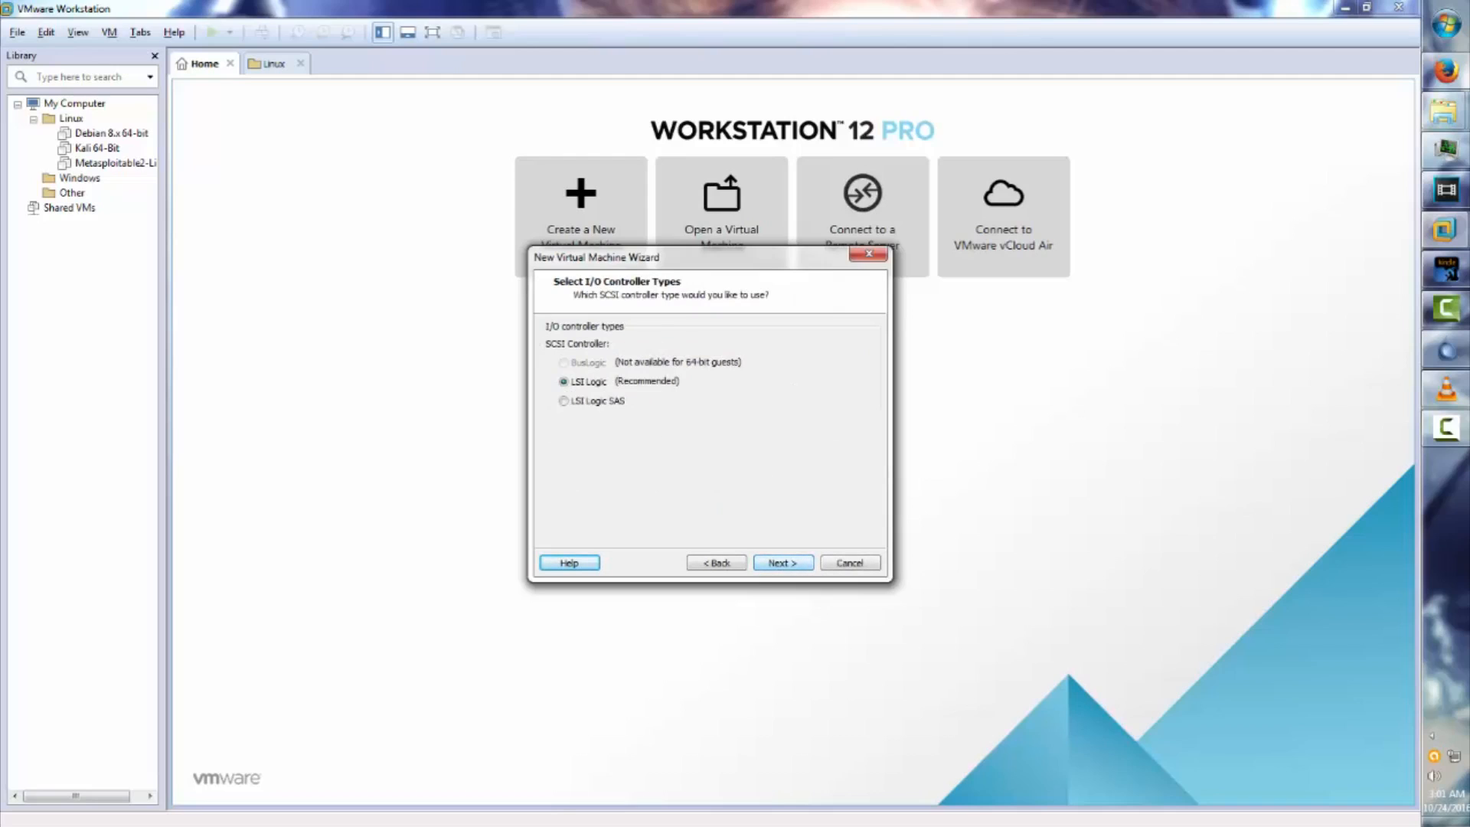
key(Return)
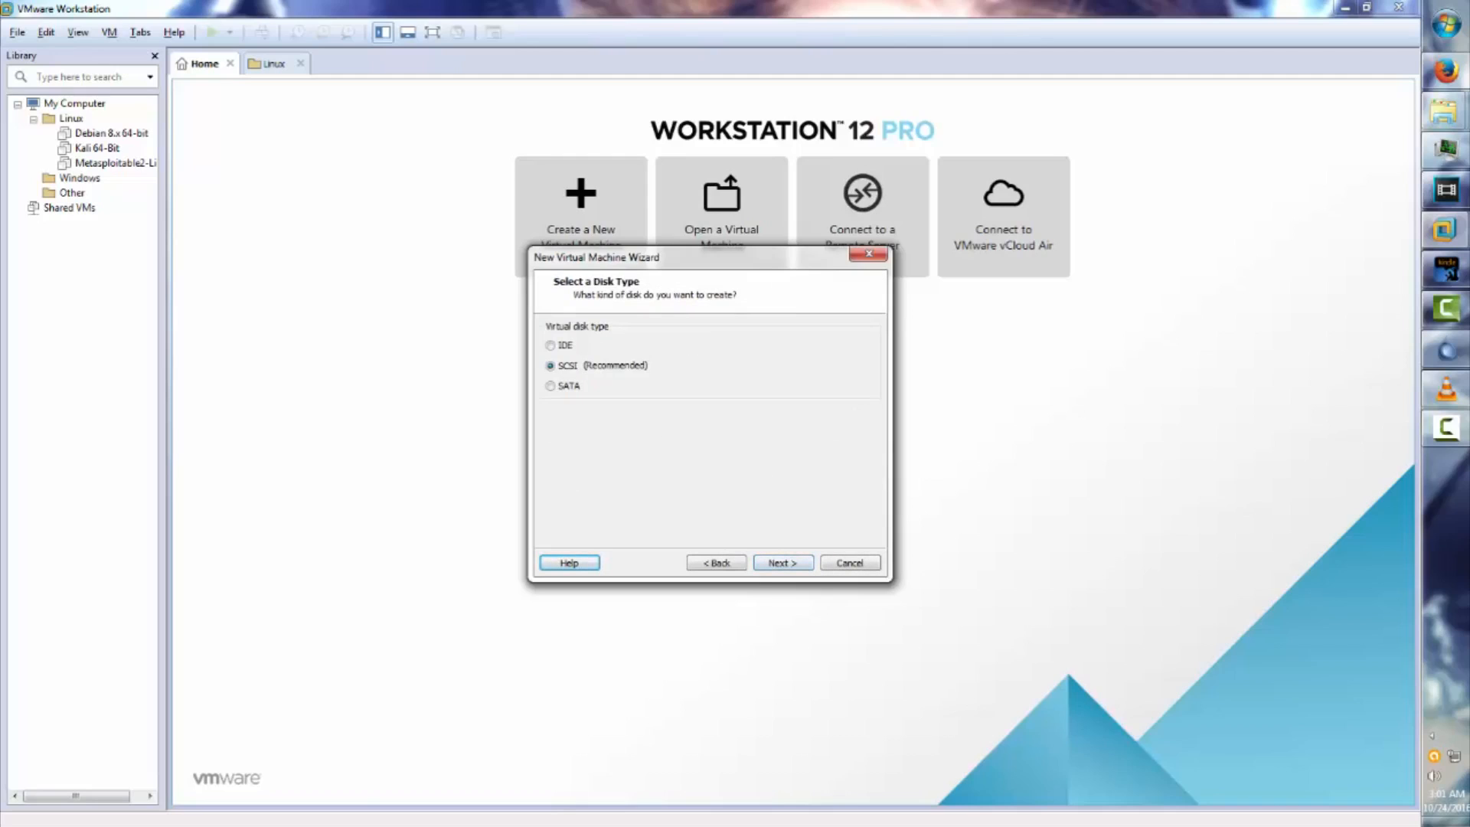
key(Return)
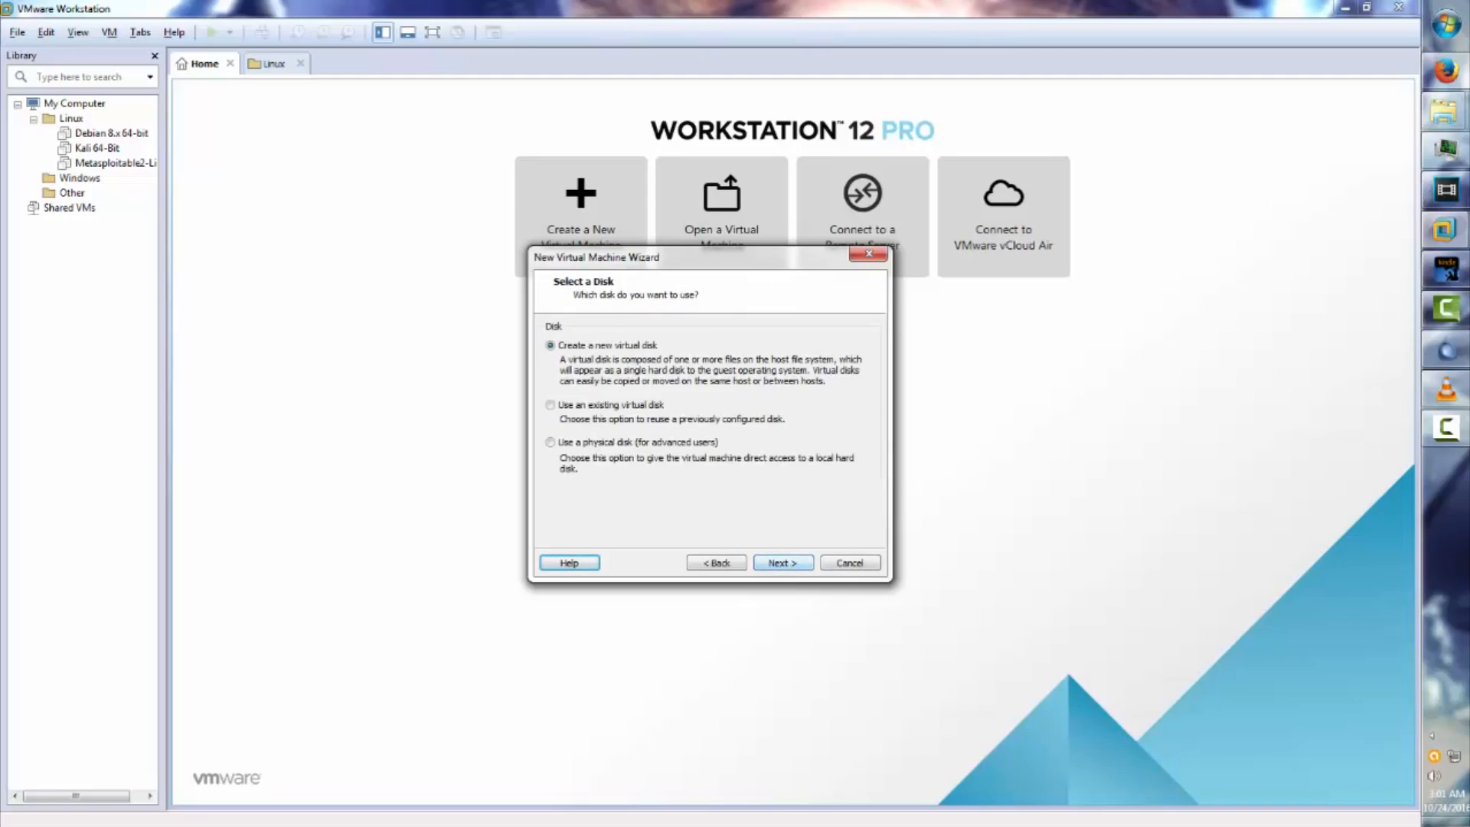
key(Return)
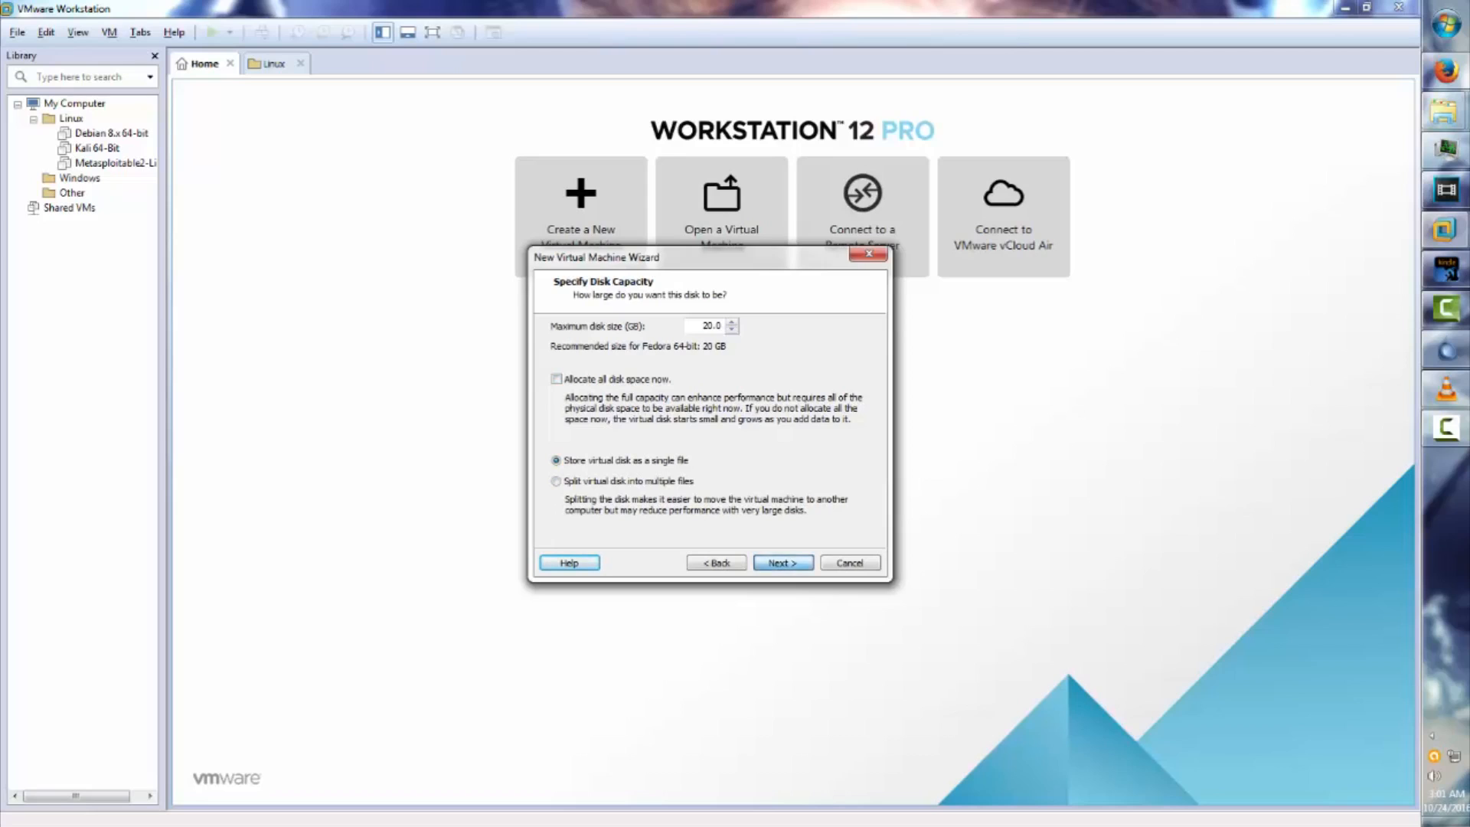
key(Return)
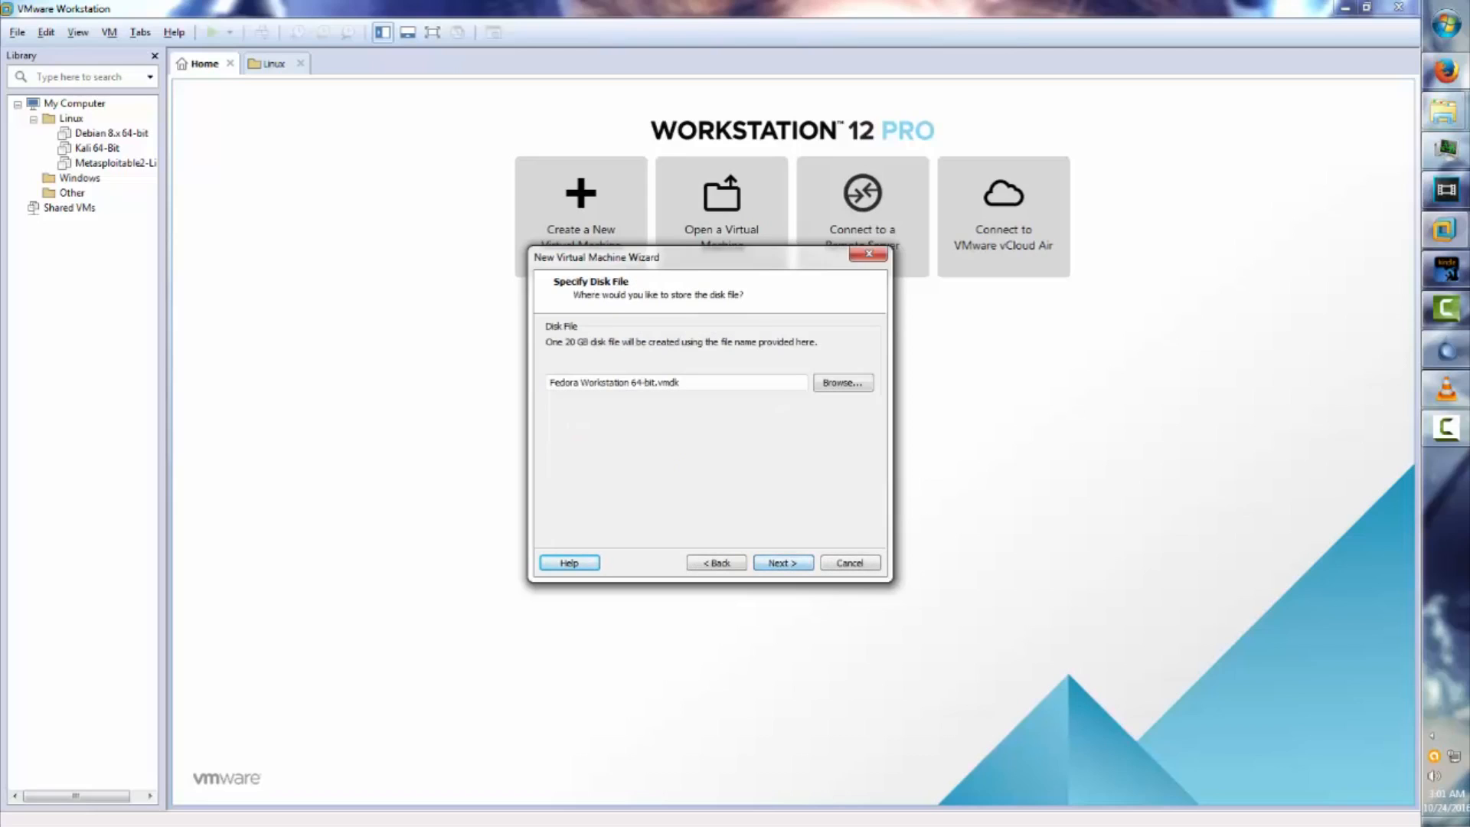
click(783, 562)
Remove the printer from the VM hardware and finish creating the VM.
click(607, 492)
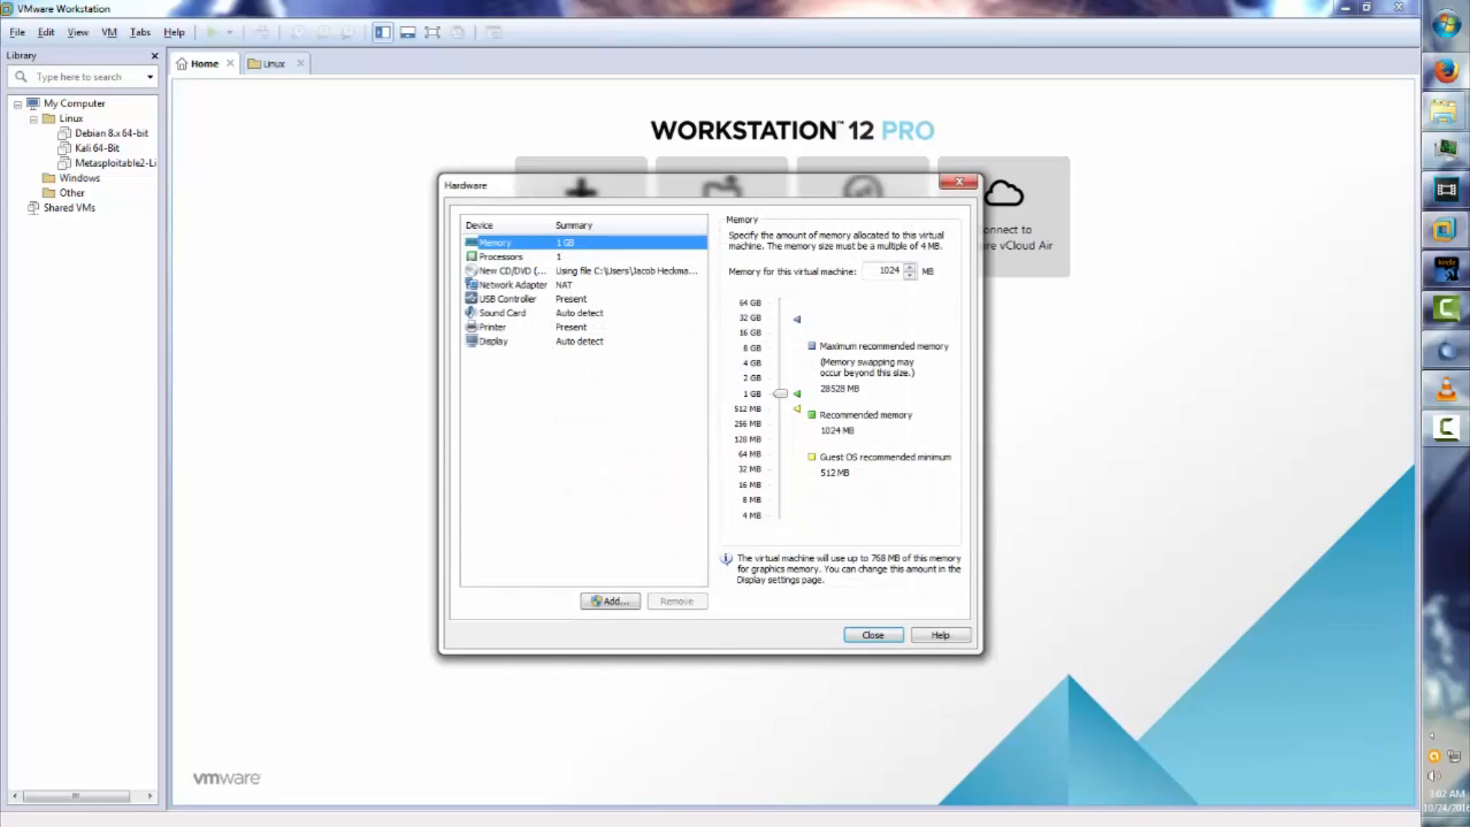
click(493, 327)
key(Delete)
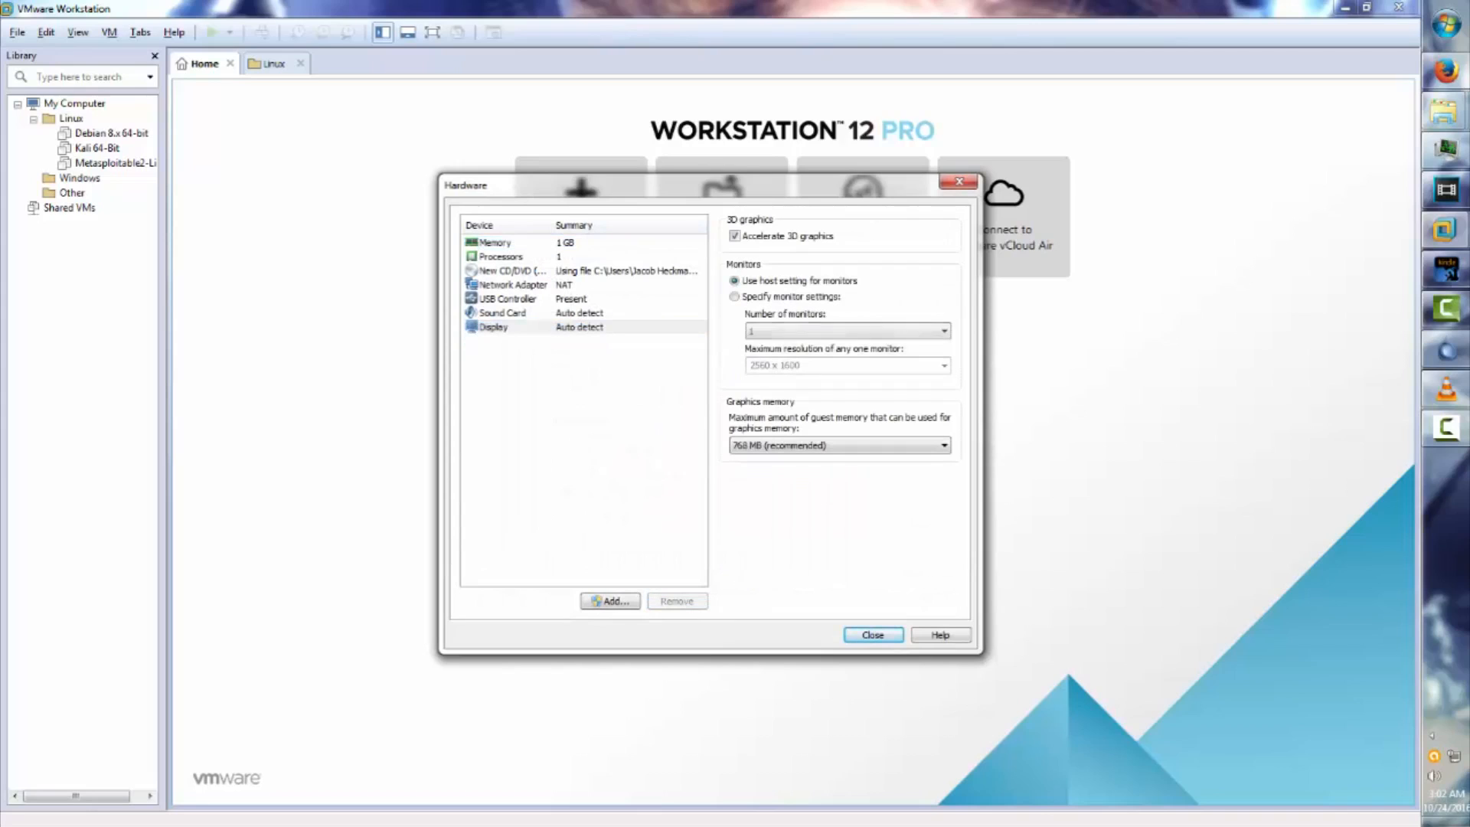
click(872, 635)
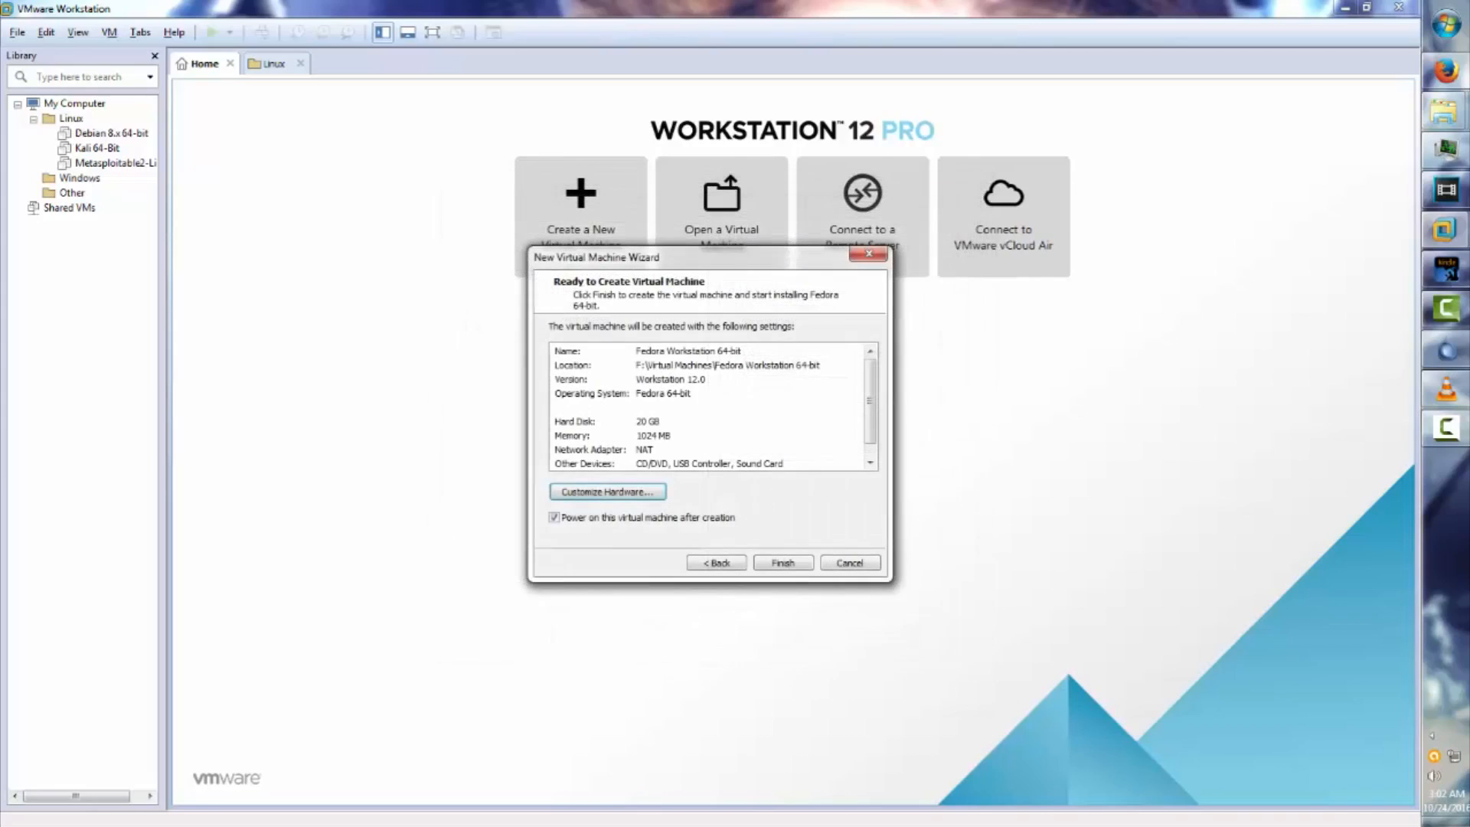
click(783, 562)
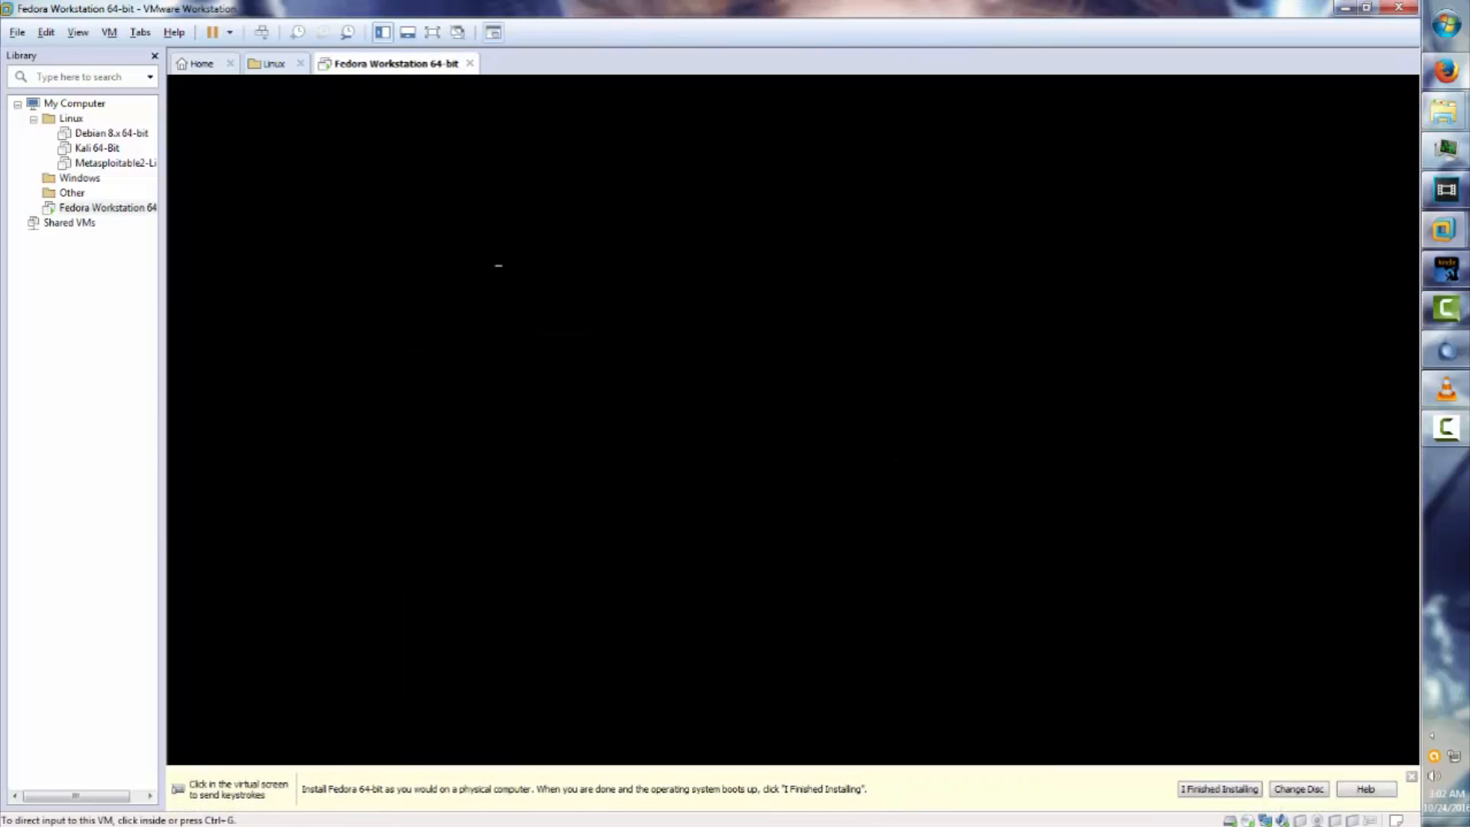
Boot the VM into Start Fedora-Workstation-Live 24 and launch Install to Hard Drive.
click(783, 563)
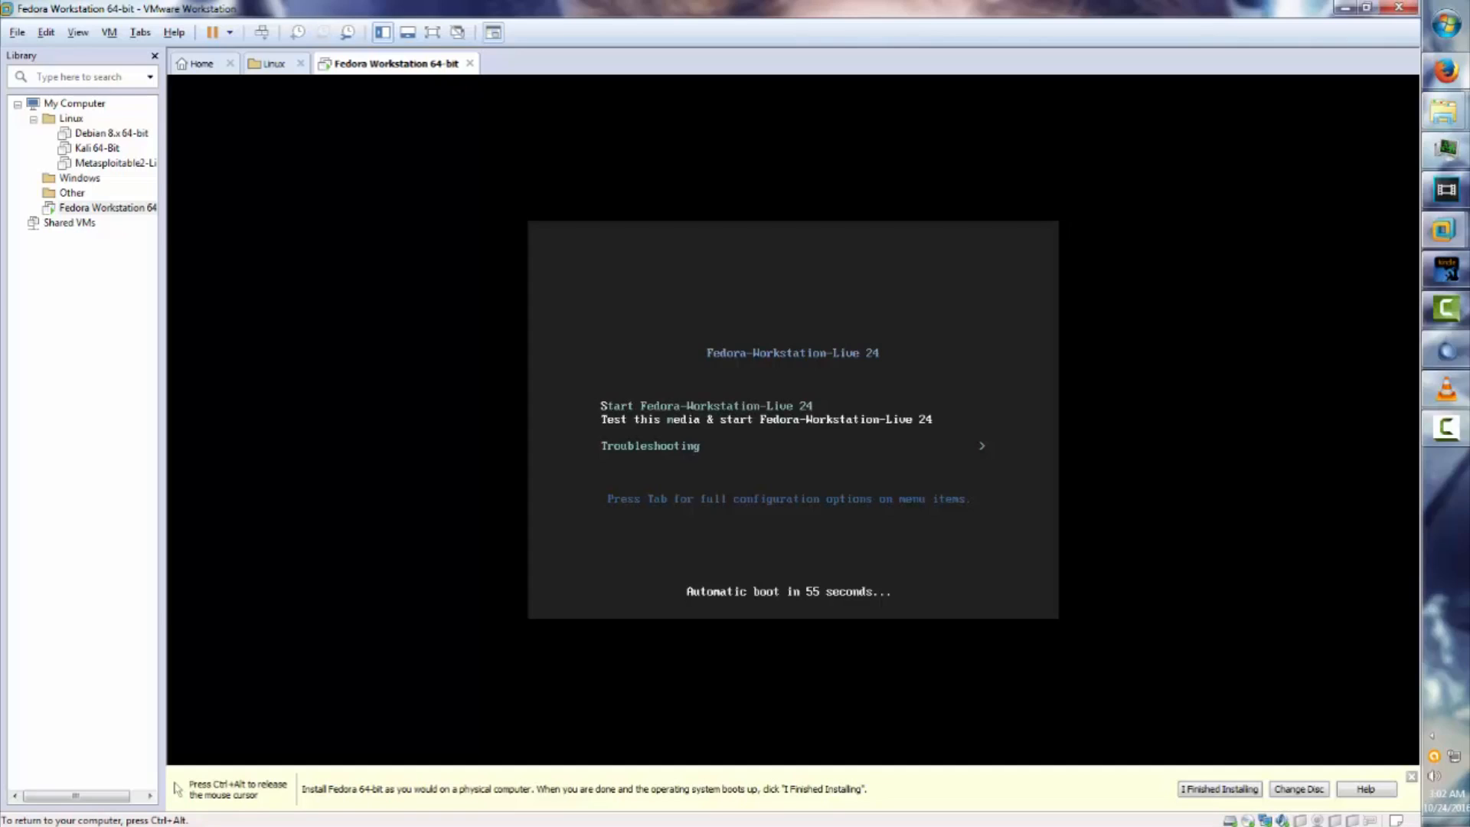
key(Up)
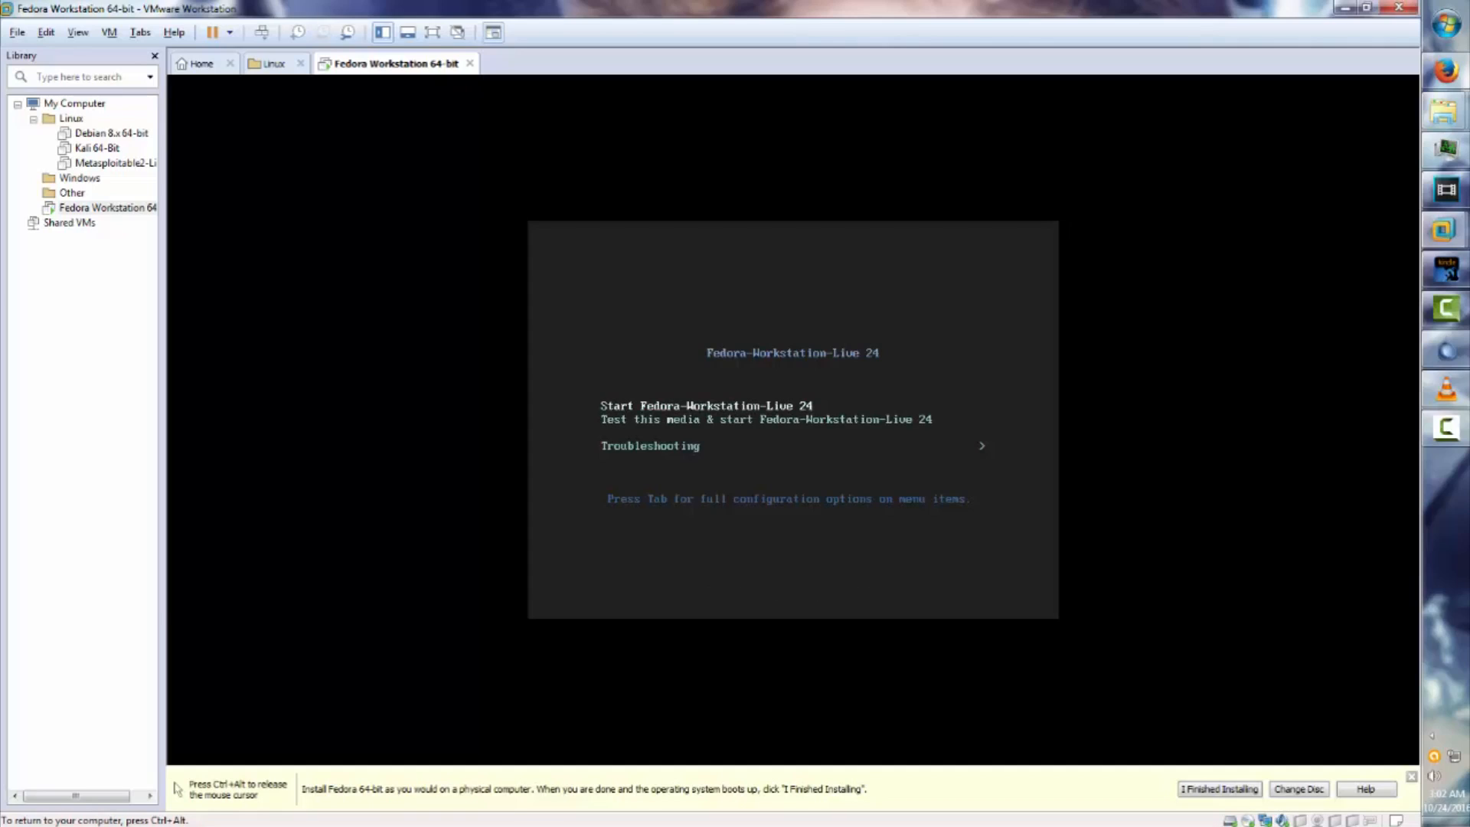
key(Return)
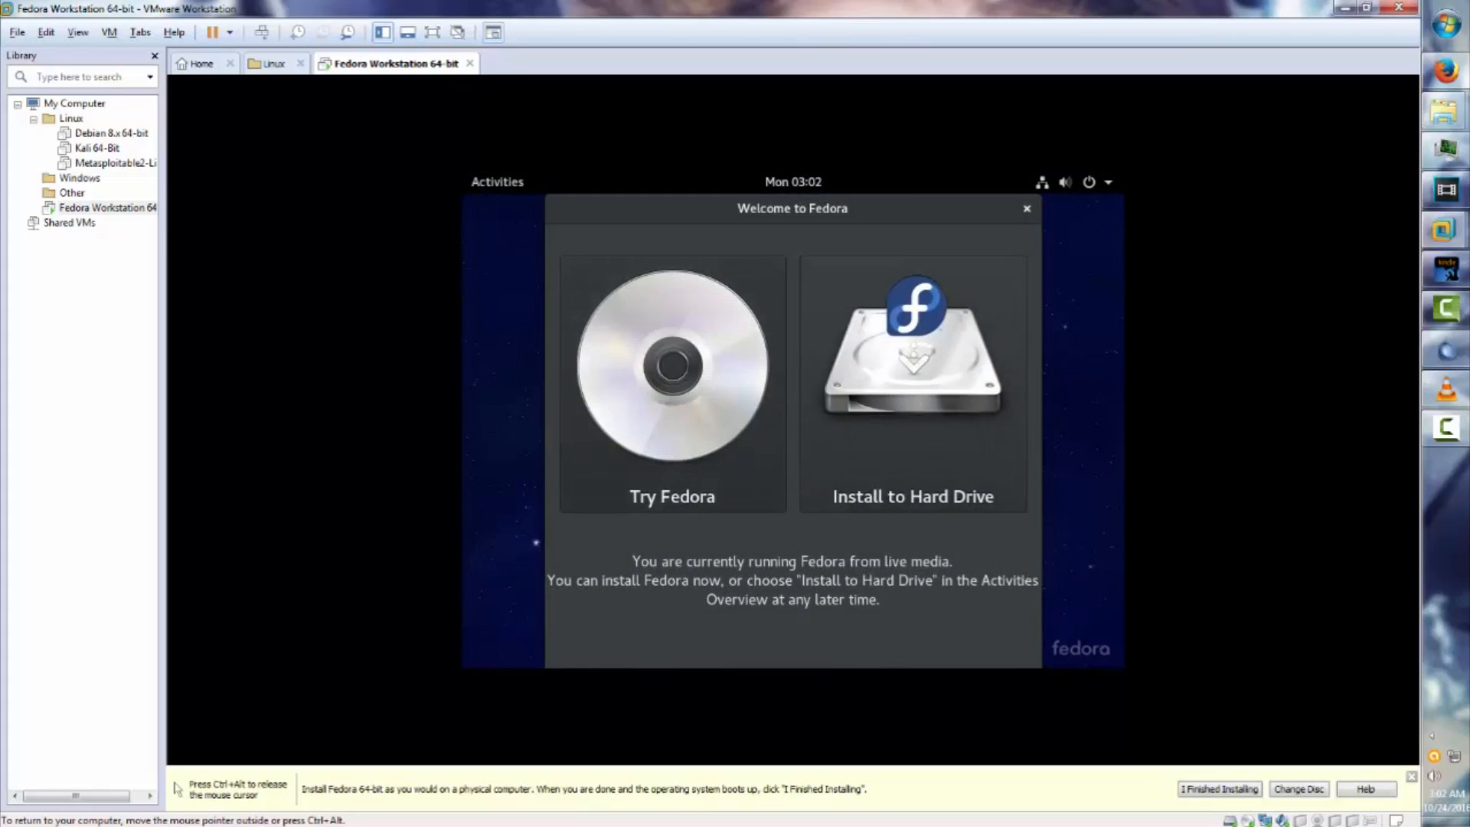
click(913, 382)
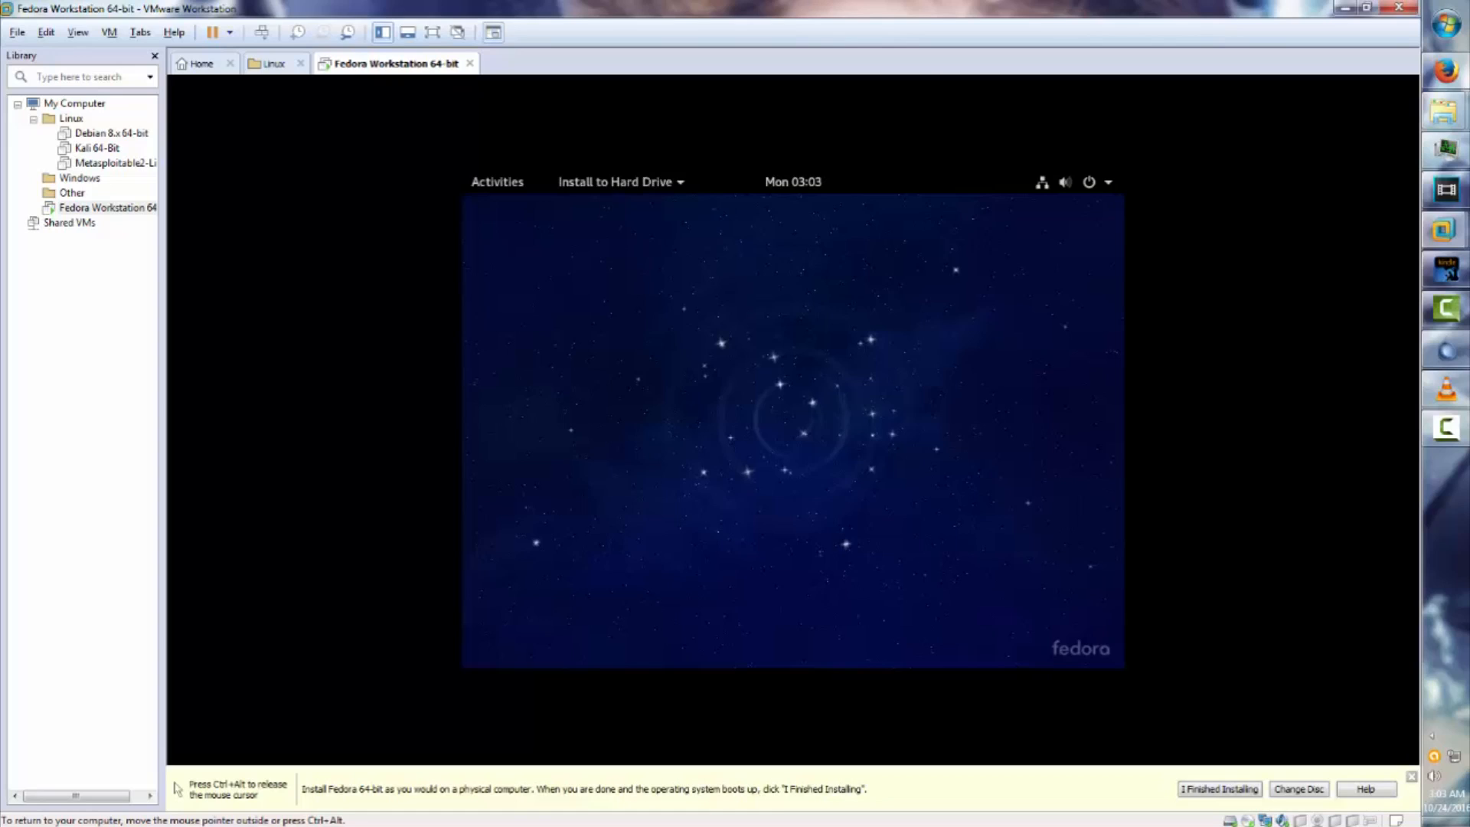
Bring the Anaconda Installer window forward from the Activities overview.
key(super)
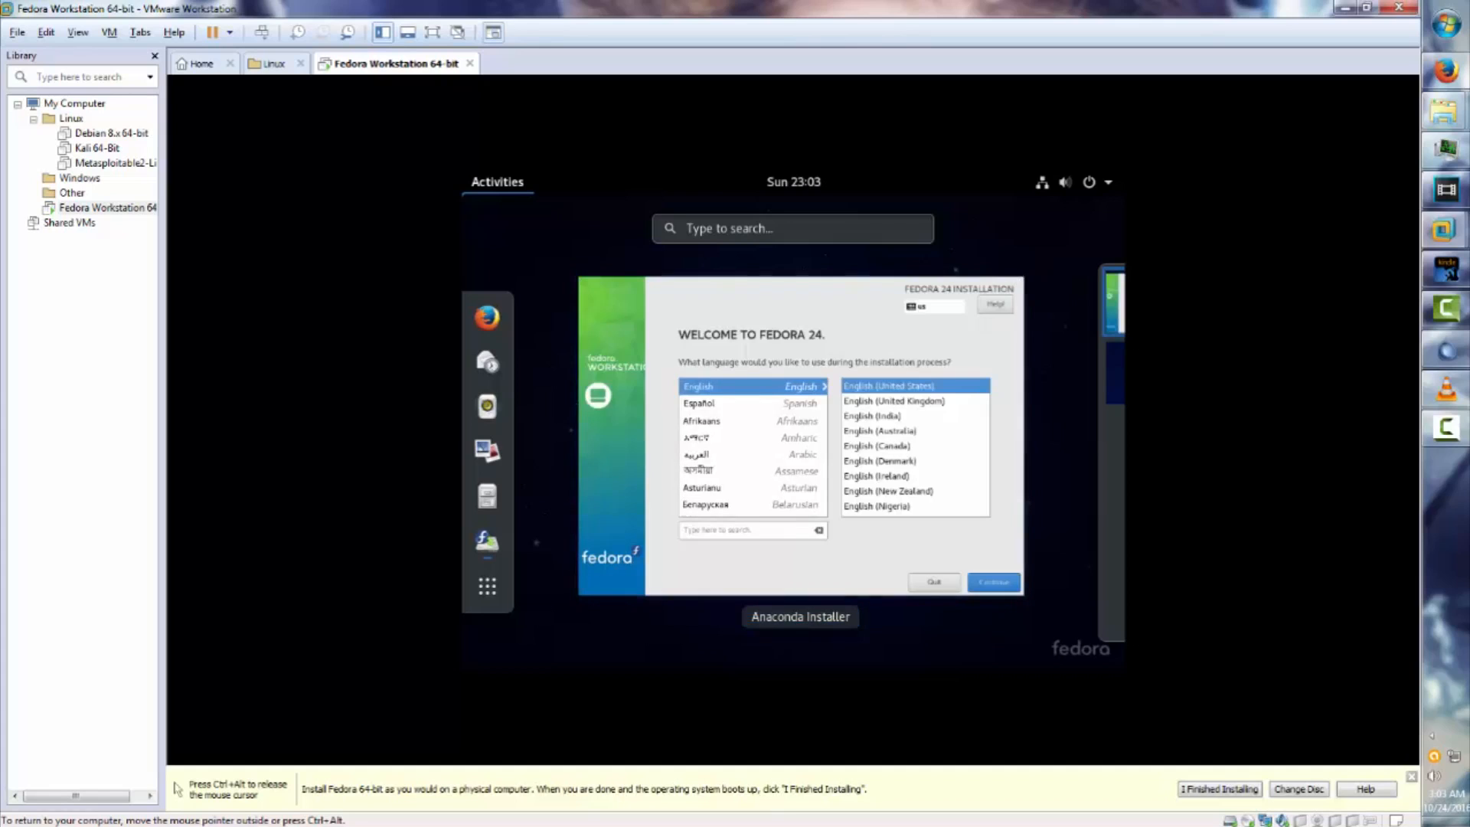
click(801, 436)
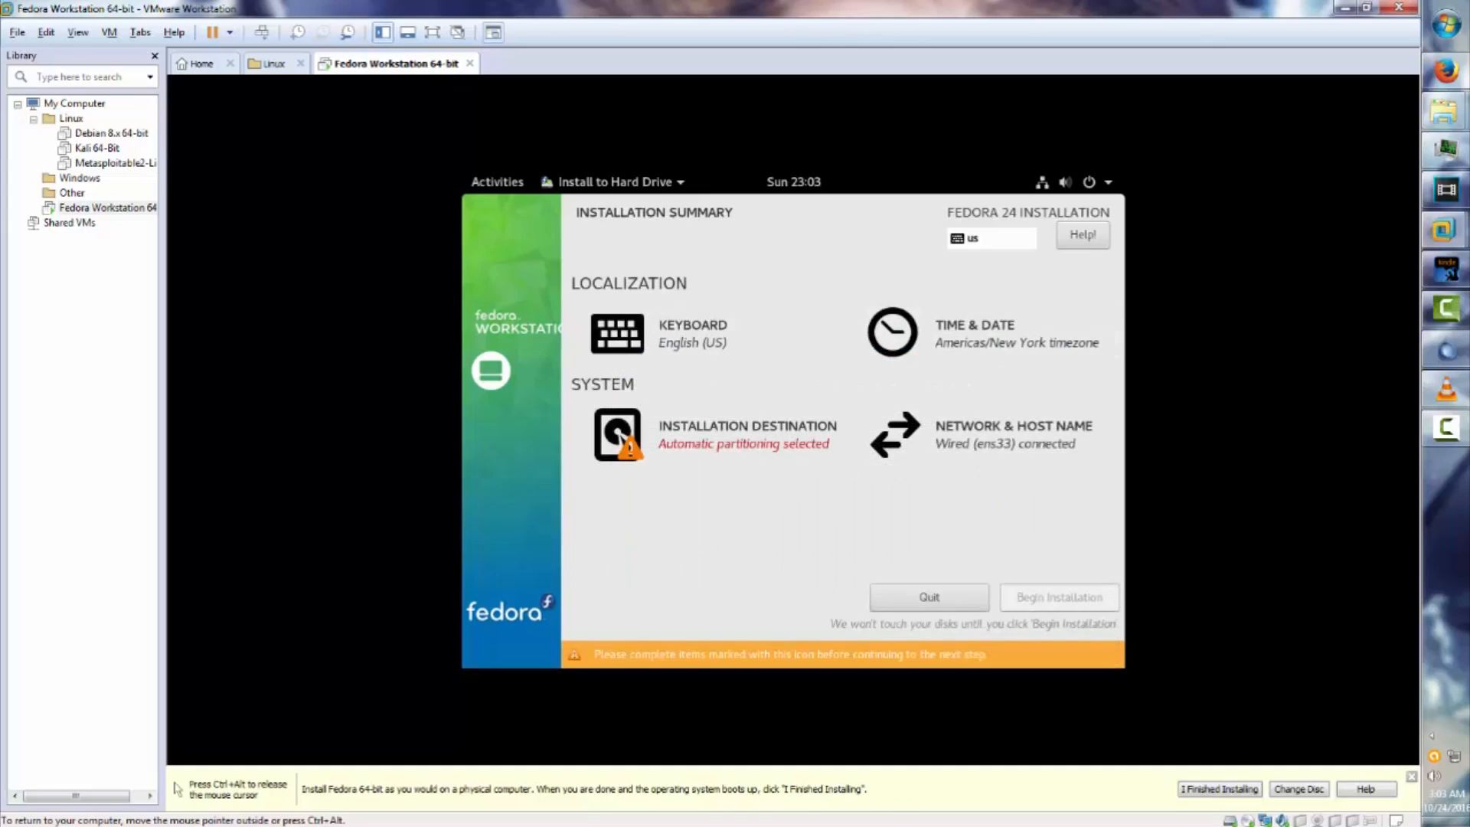
Set the installer timezone city to Indiana/Indianapolis and confirm Time & Date.
click(983, 333)
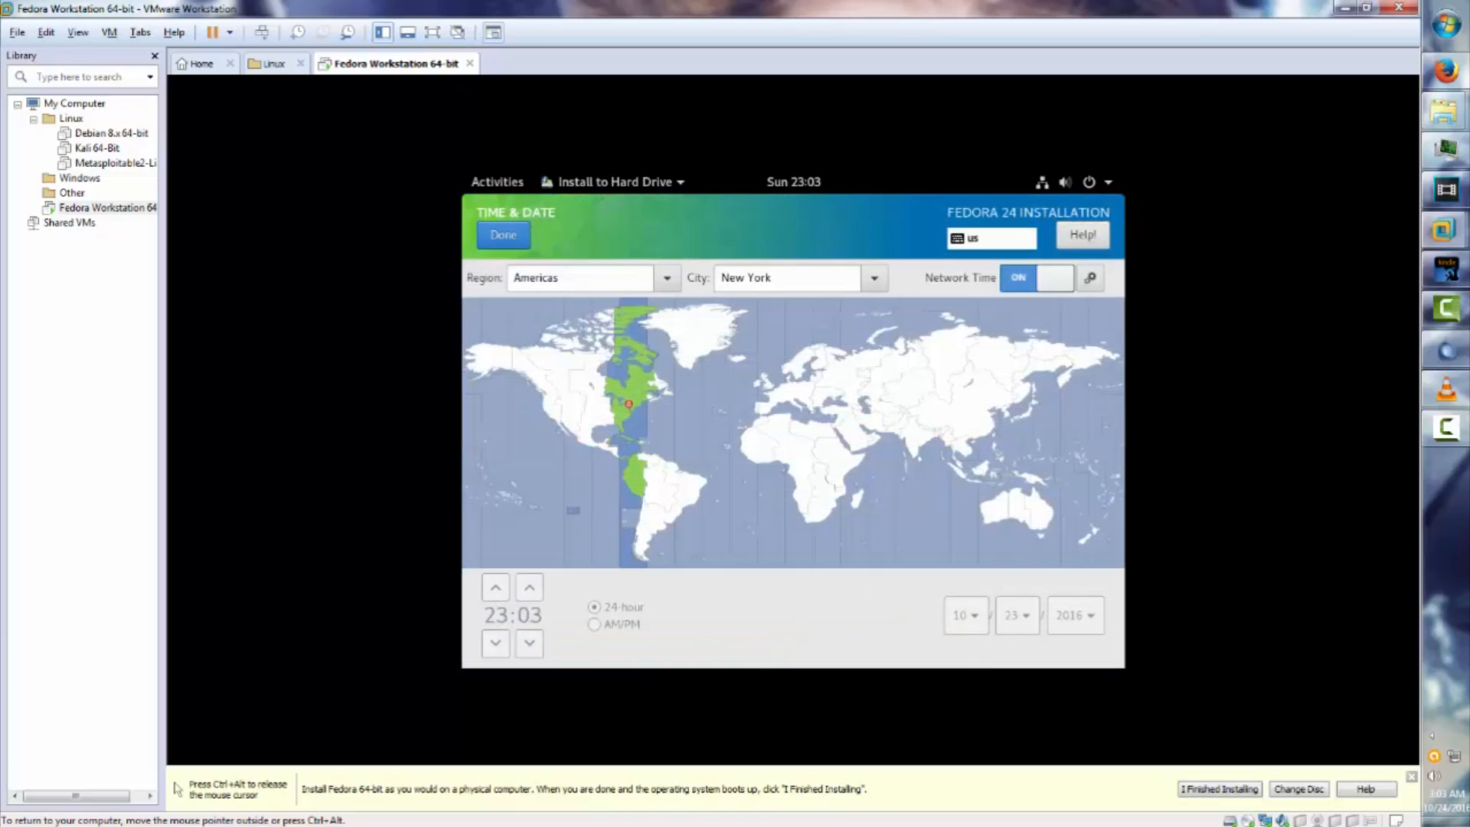
click(874, 278)
click(874, 280)
click(874, 278)
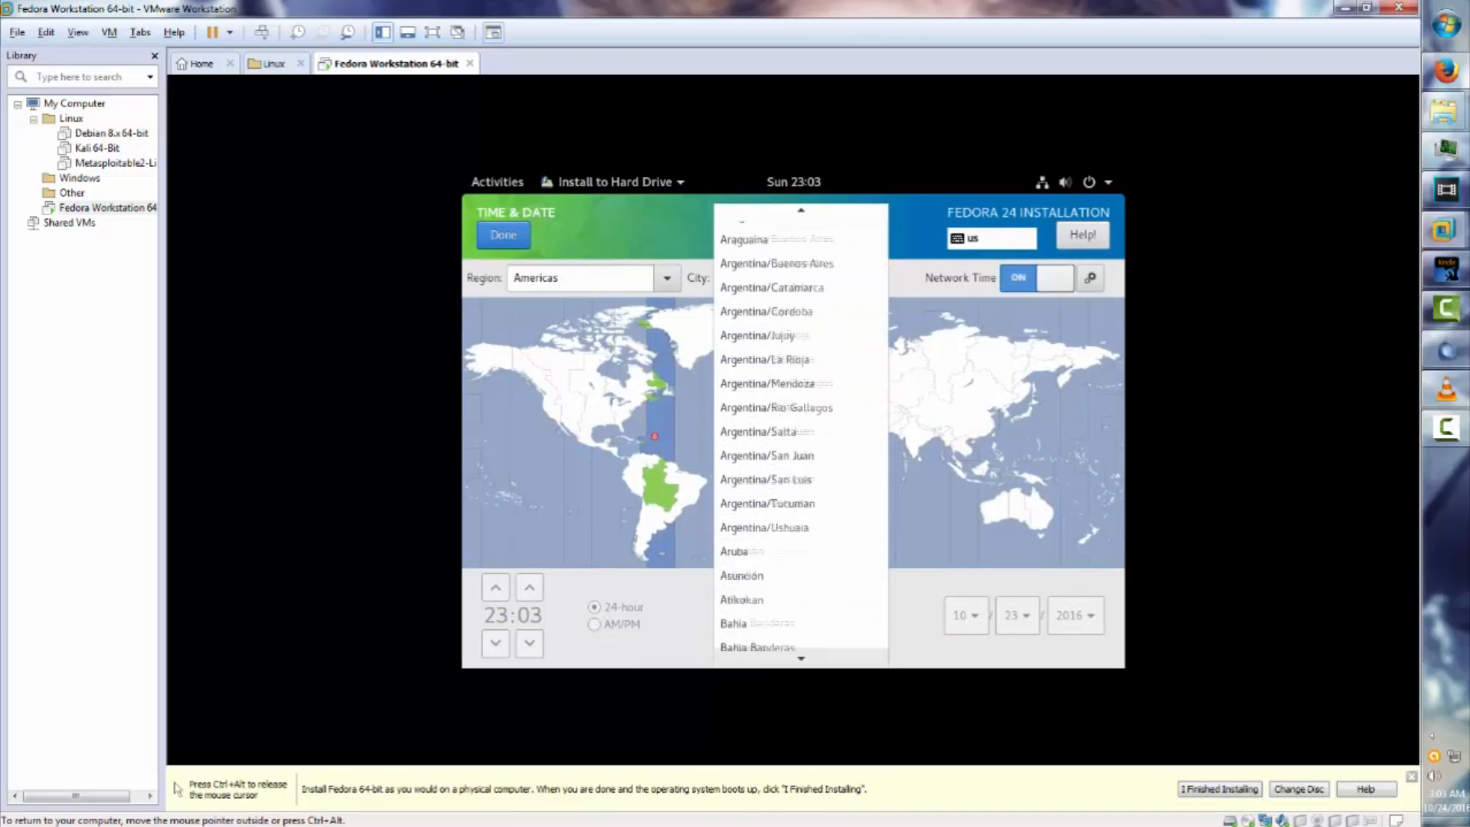
key(Escape)
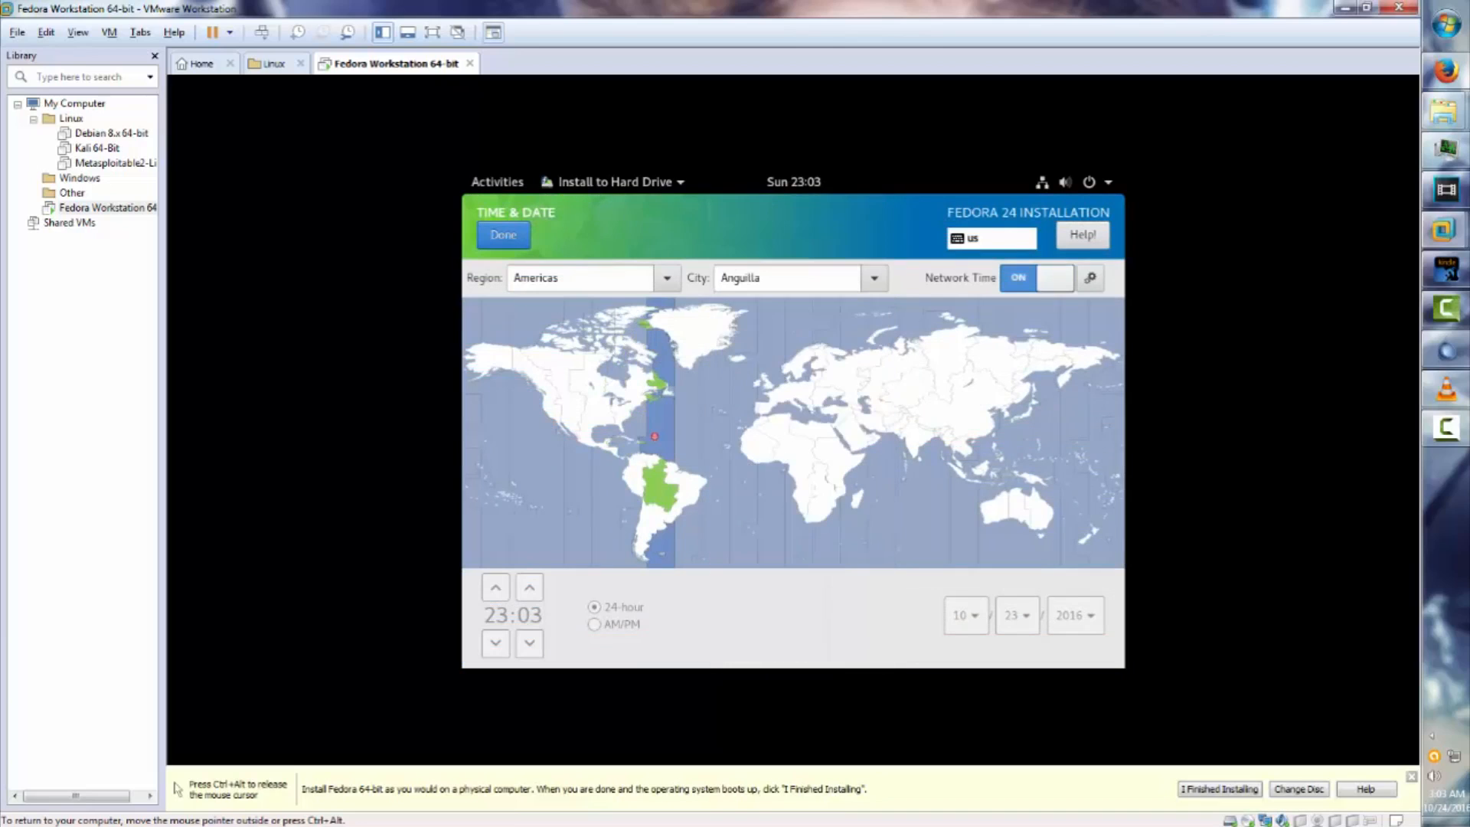
click(874, 278)
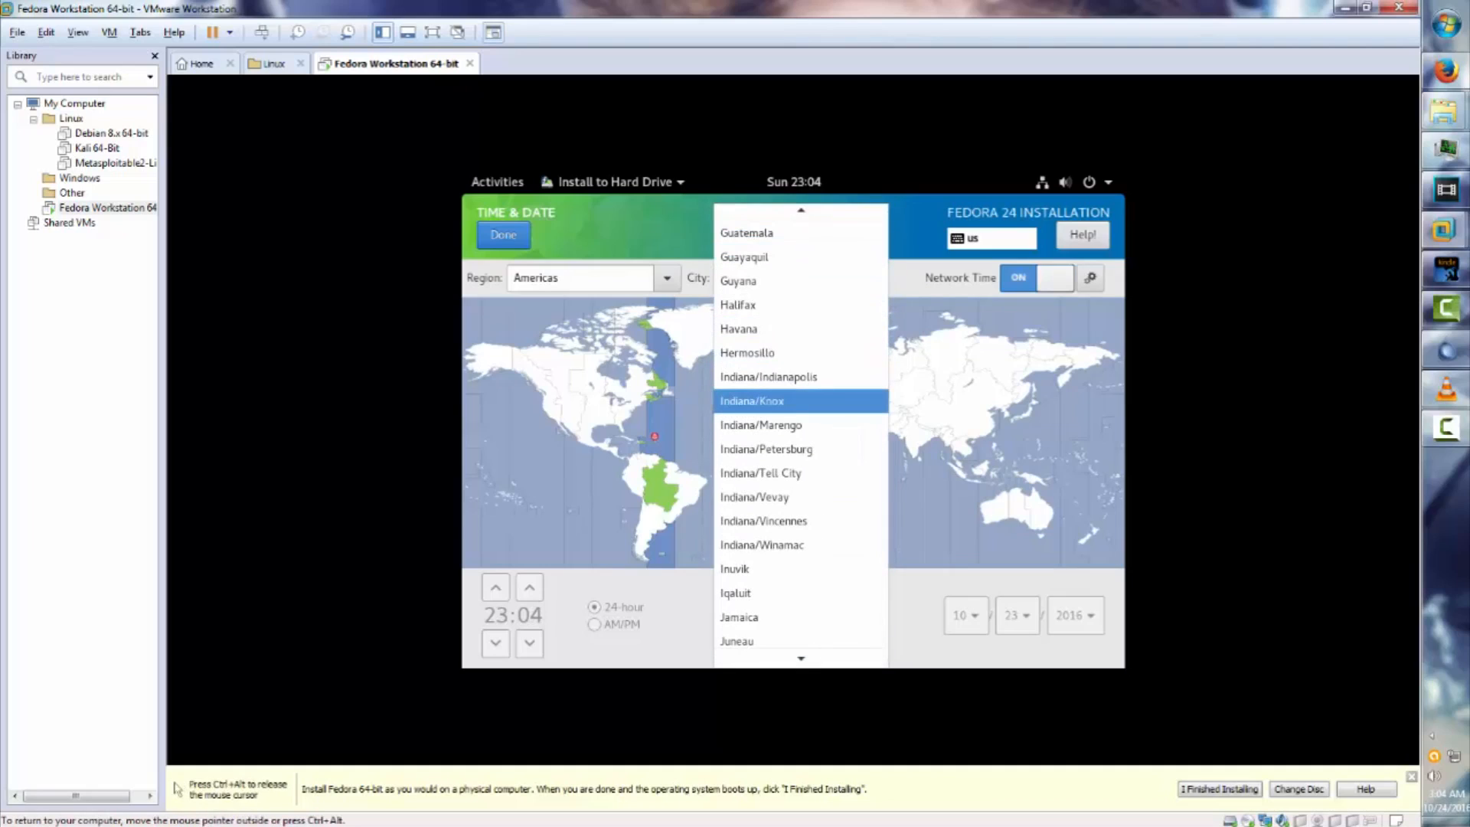
click(768, 377)
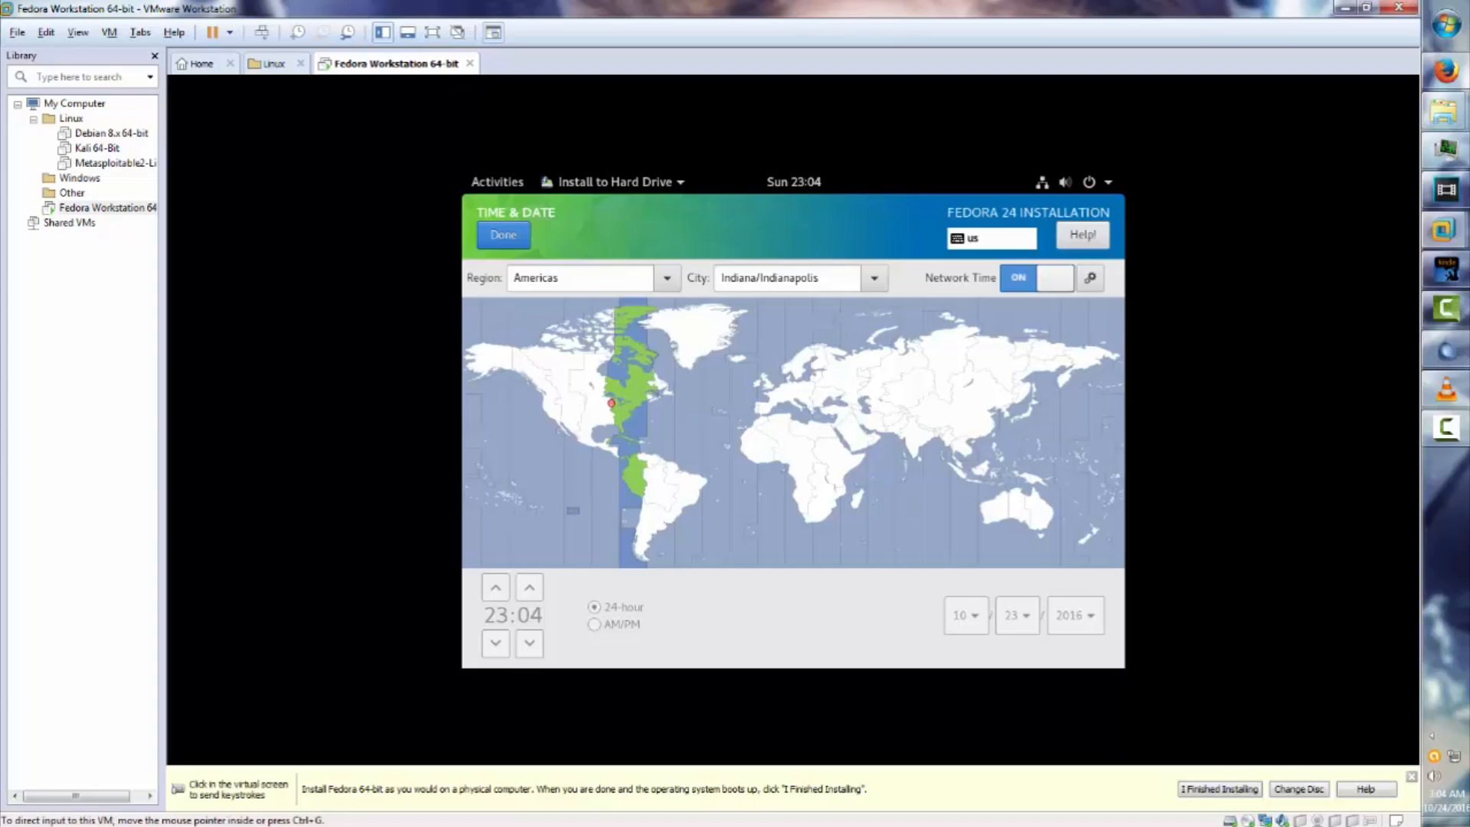
click(503, 235)
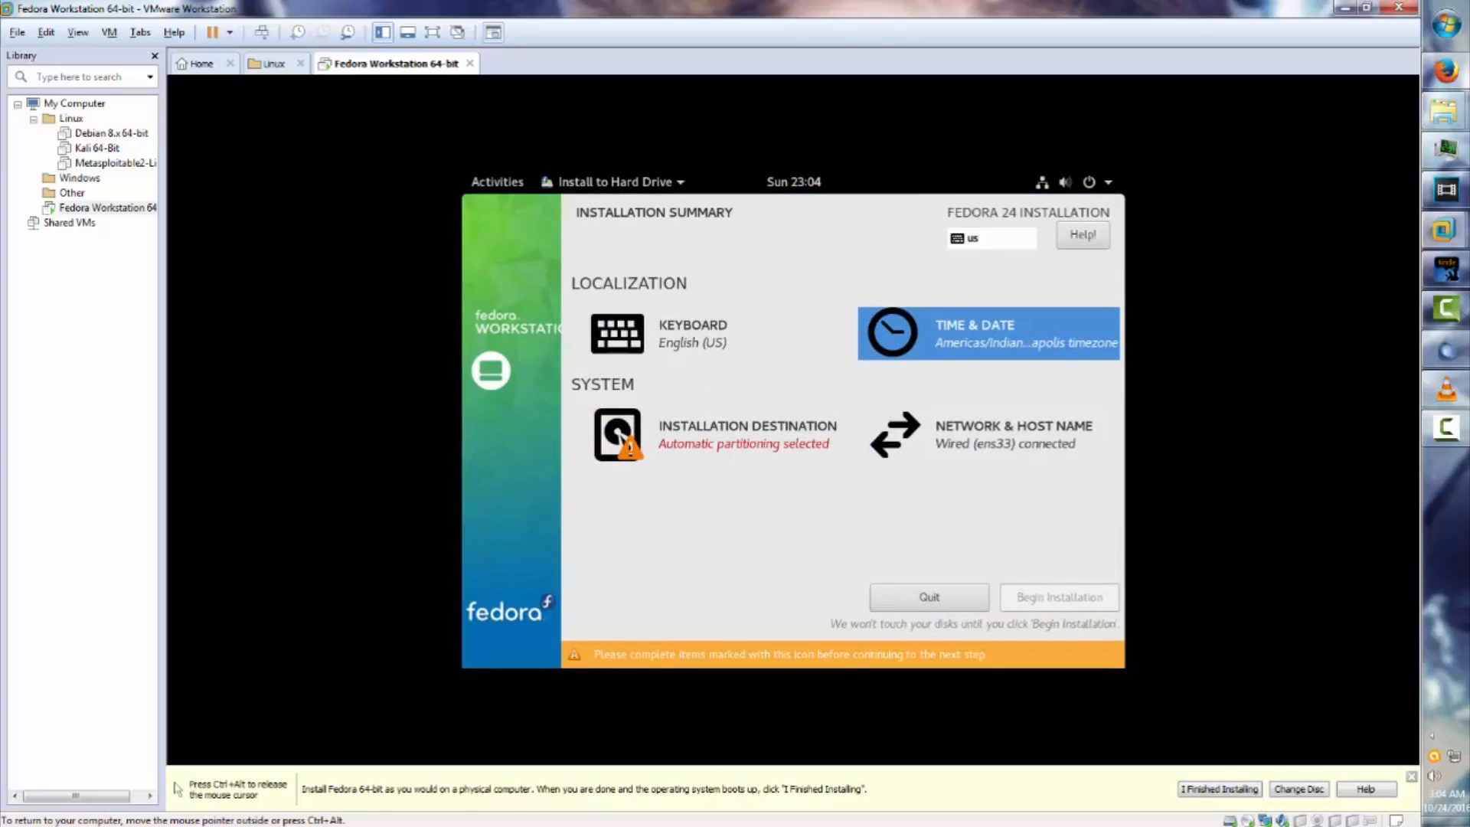
Keep the 20 GiB sda disk selected with automatic partitioning, then release input to the host.
click(617, 434)
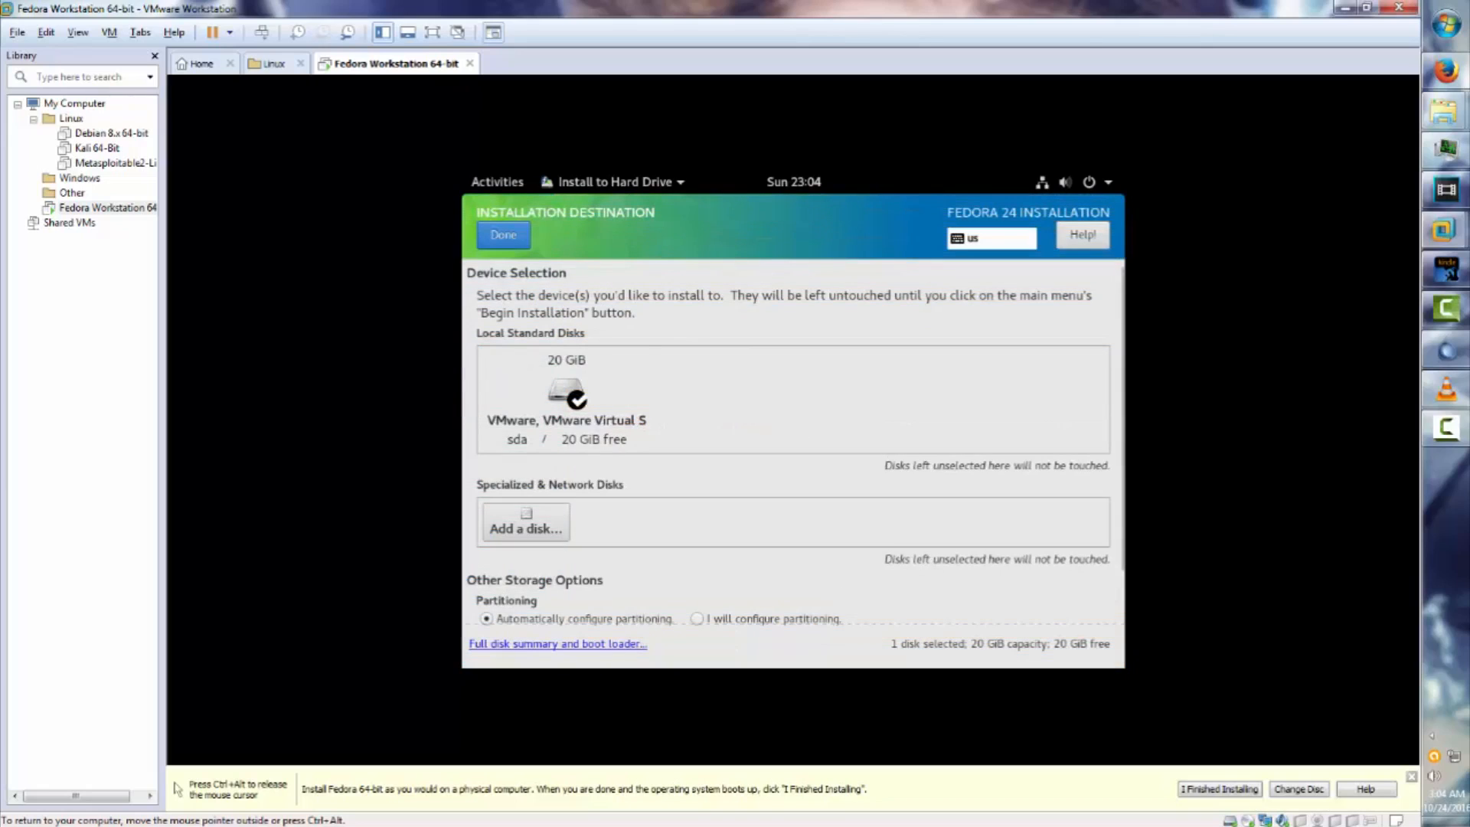
click(566, 399)
click(566, 400)
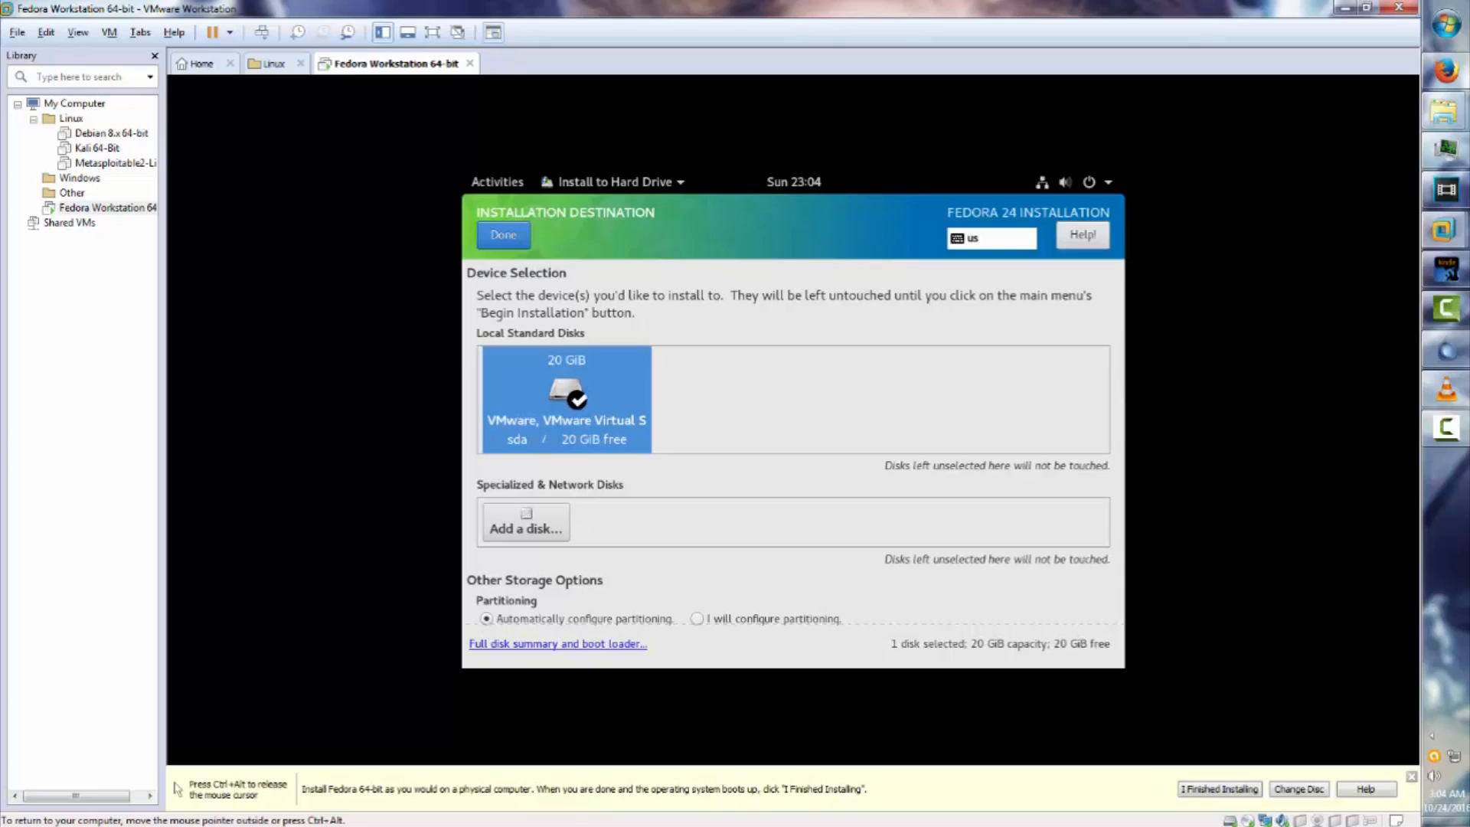
click(503, 235)
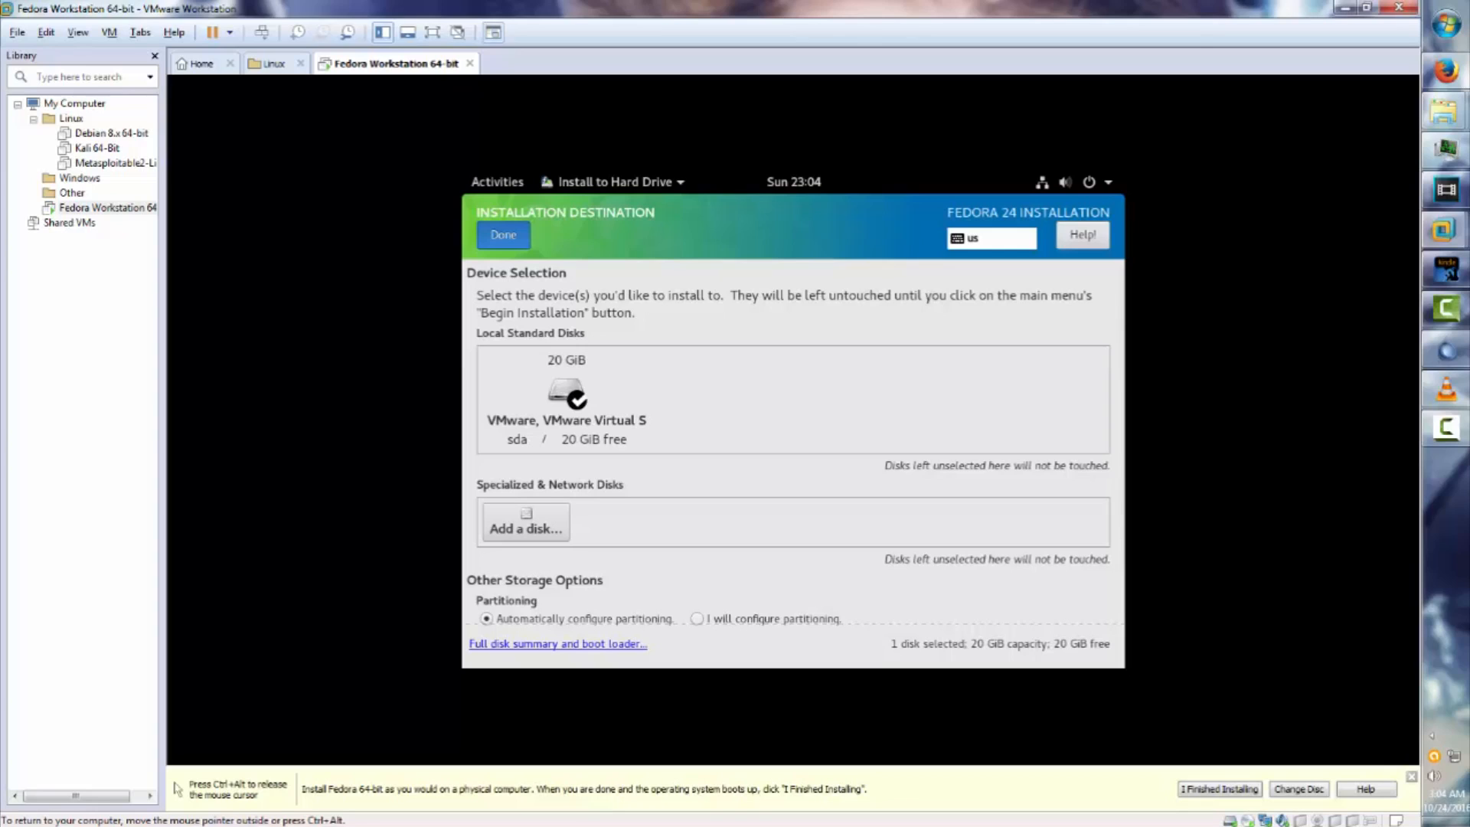
click(503, 235)
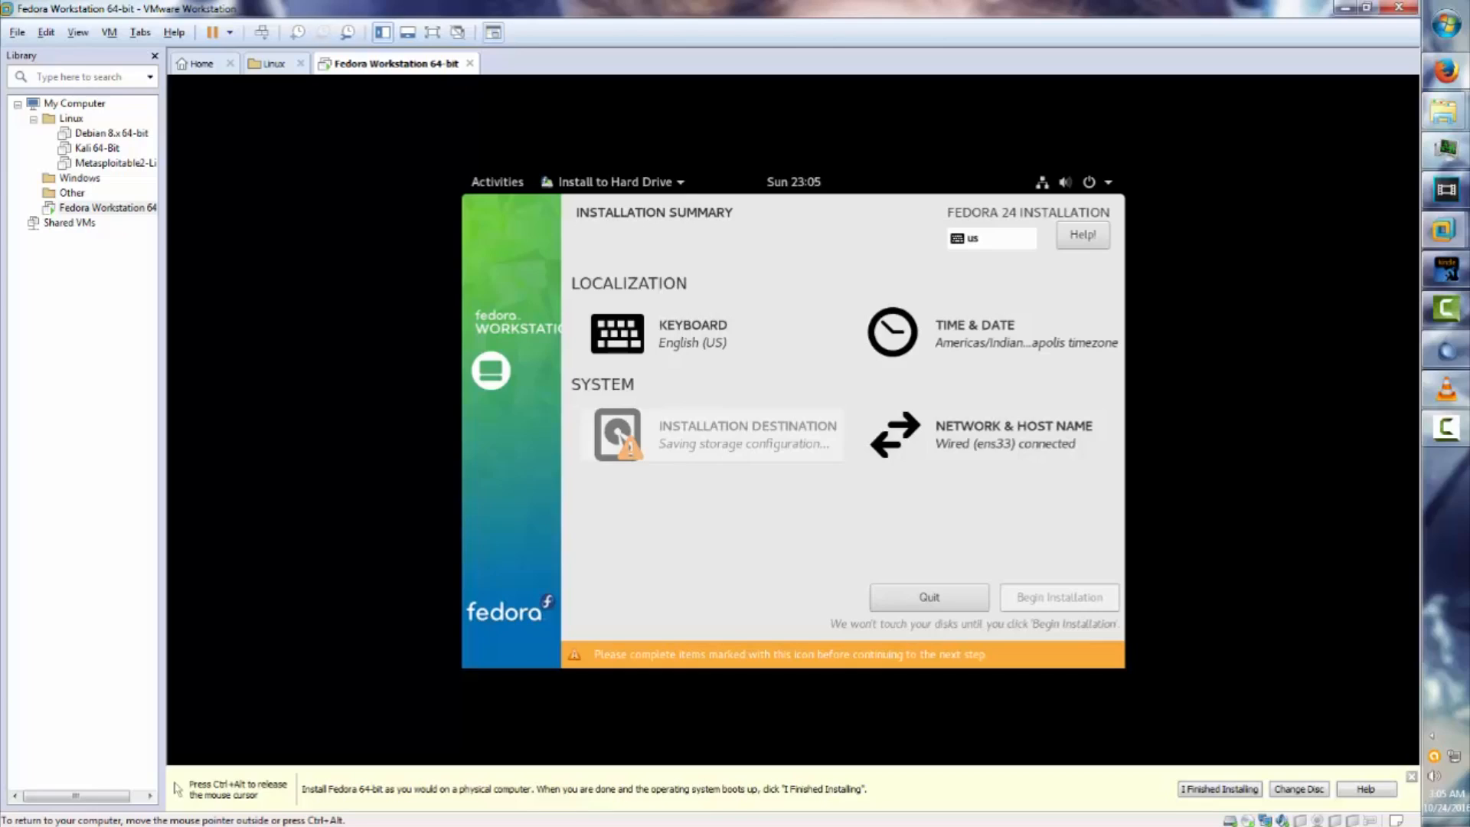
key(ctrl+alt)
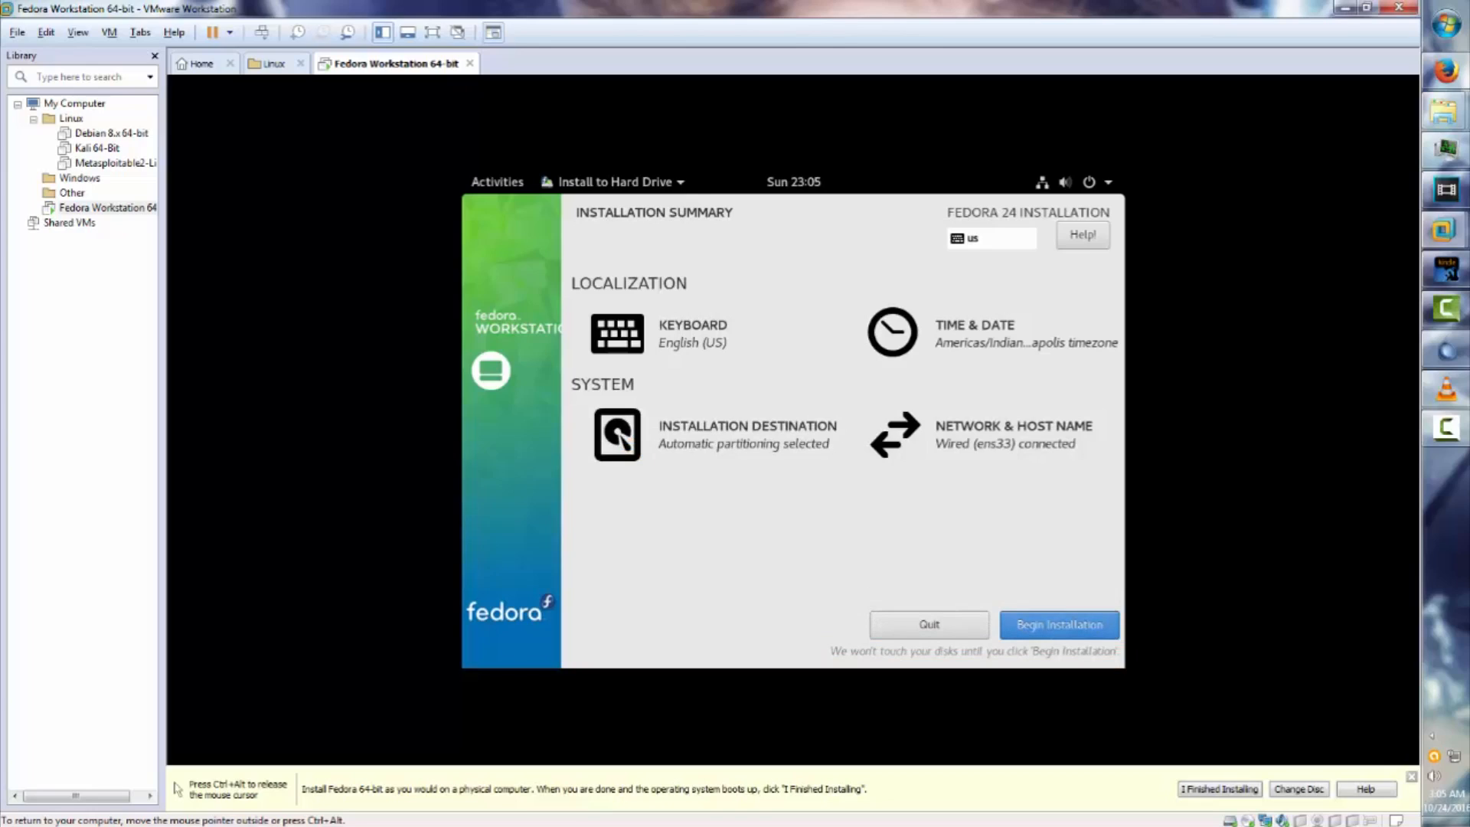
Begin installing Fedora and set the root password, entered twice to confirm.
click(1060, 624)
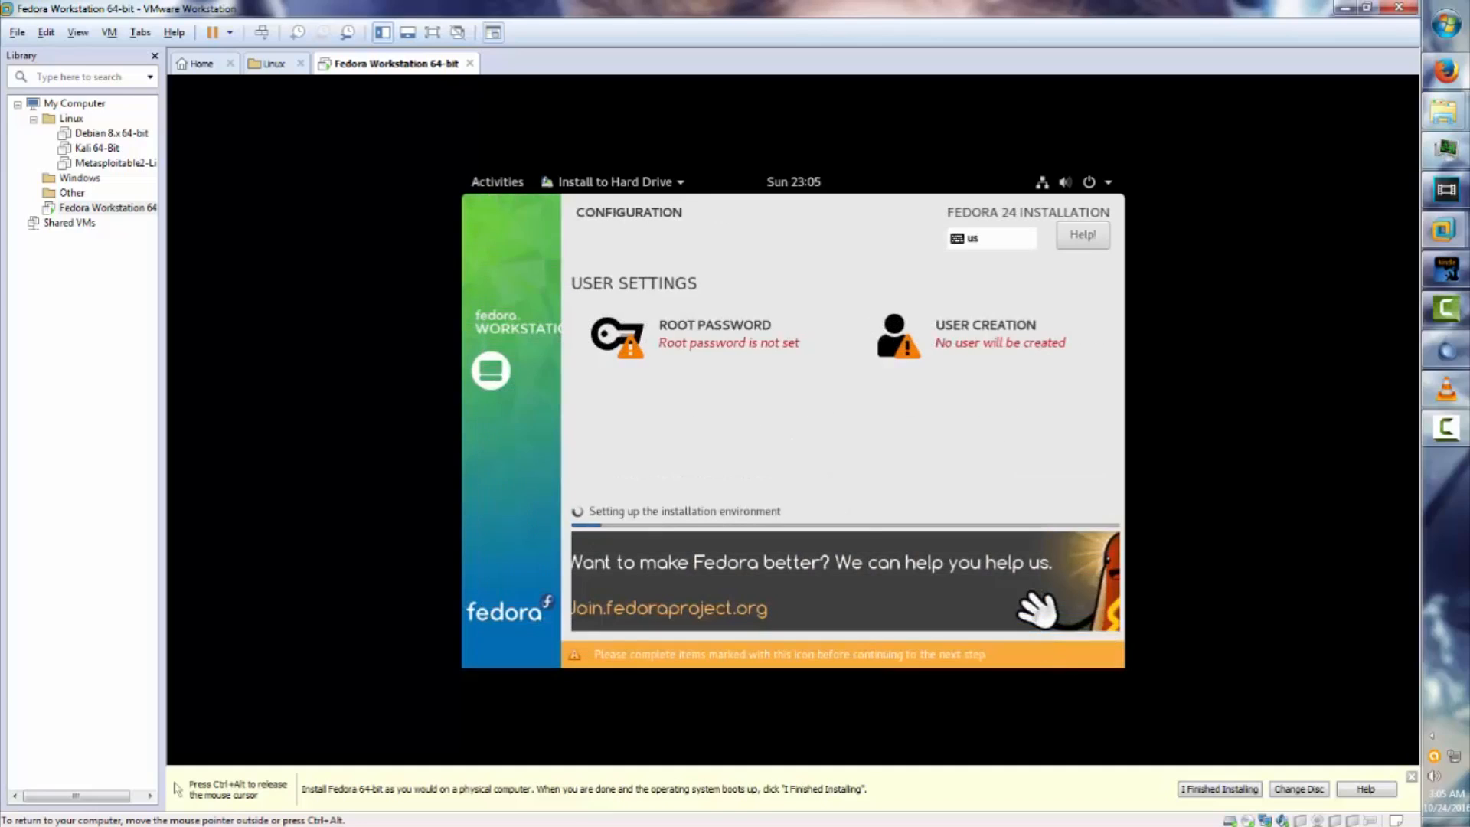
click(713, 335)
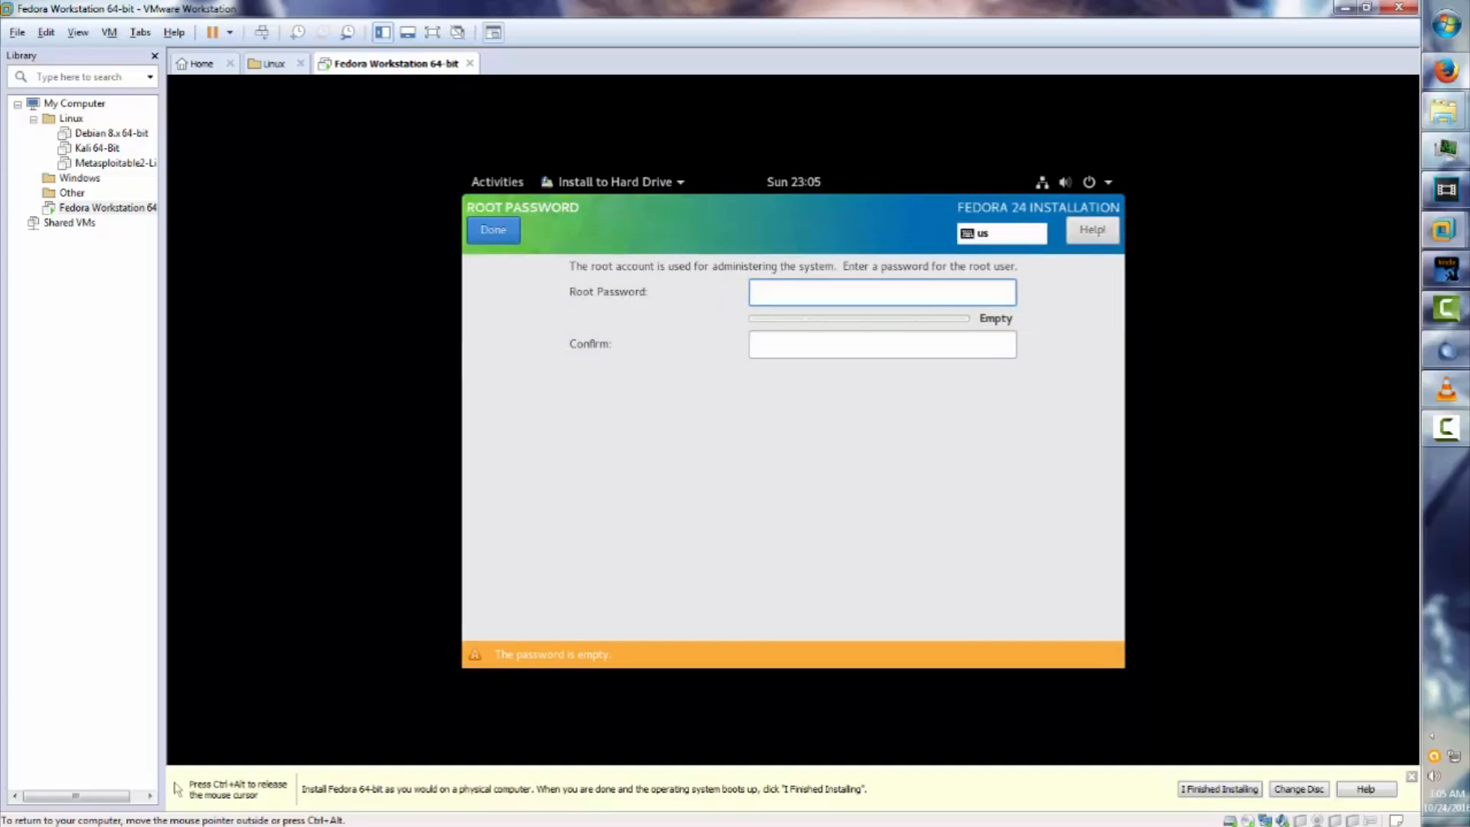
text(••••)
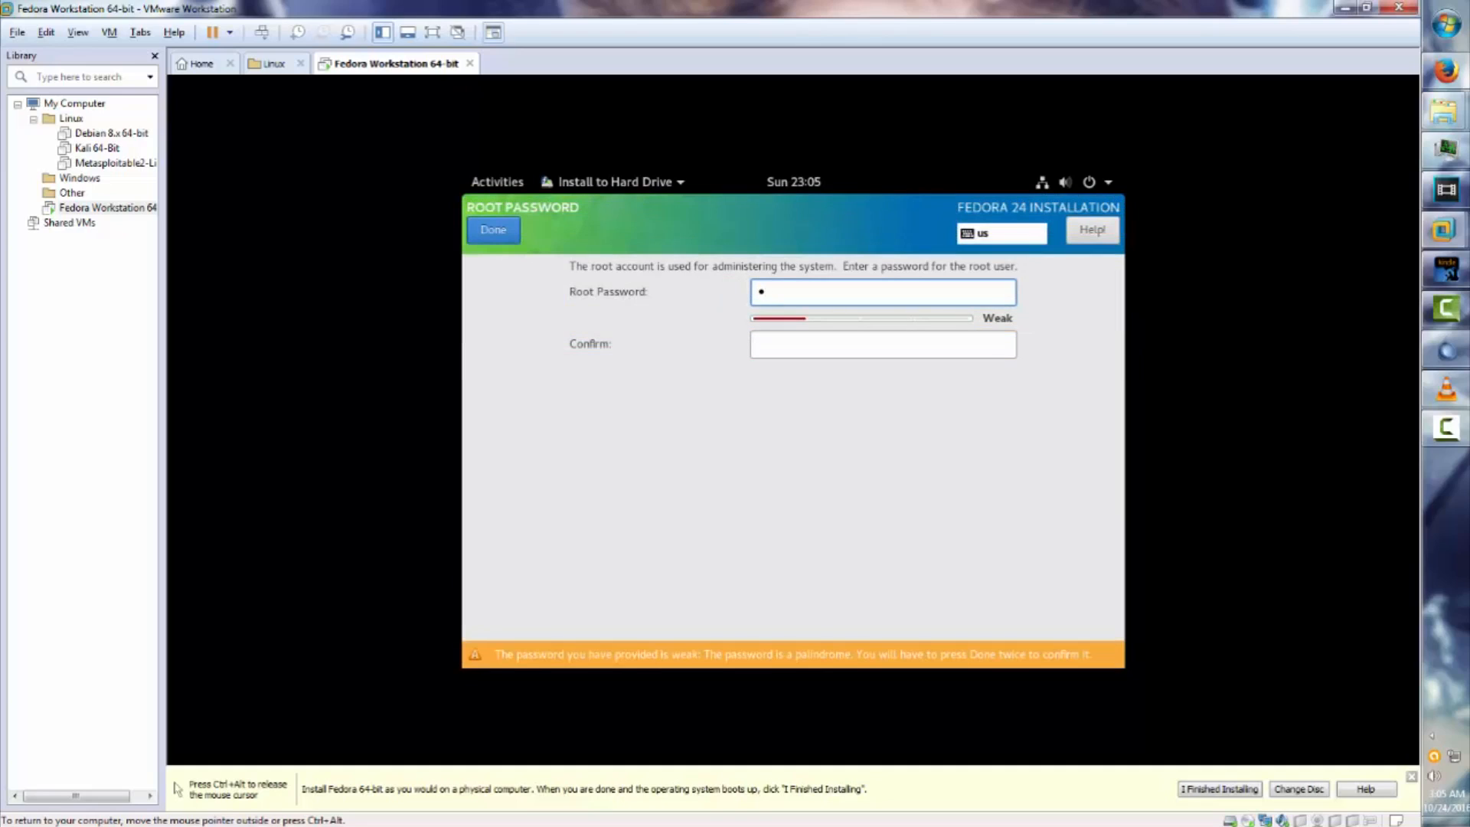
text(••••)
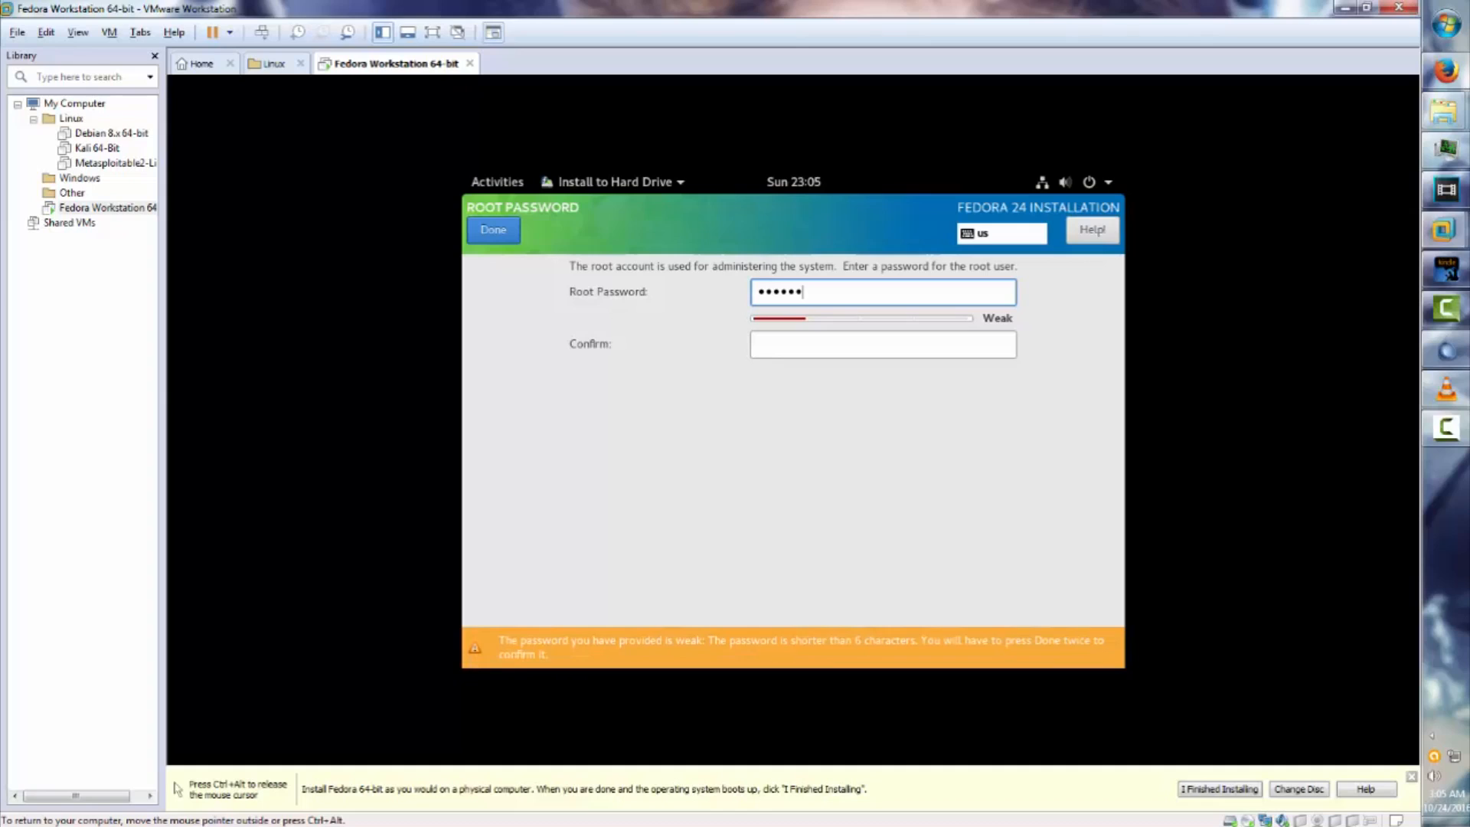
text(••)
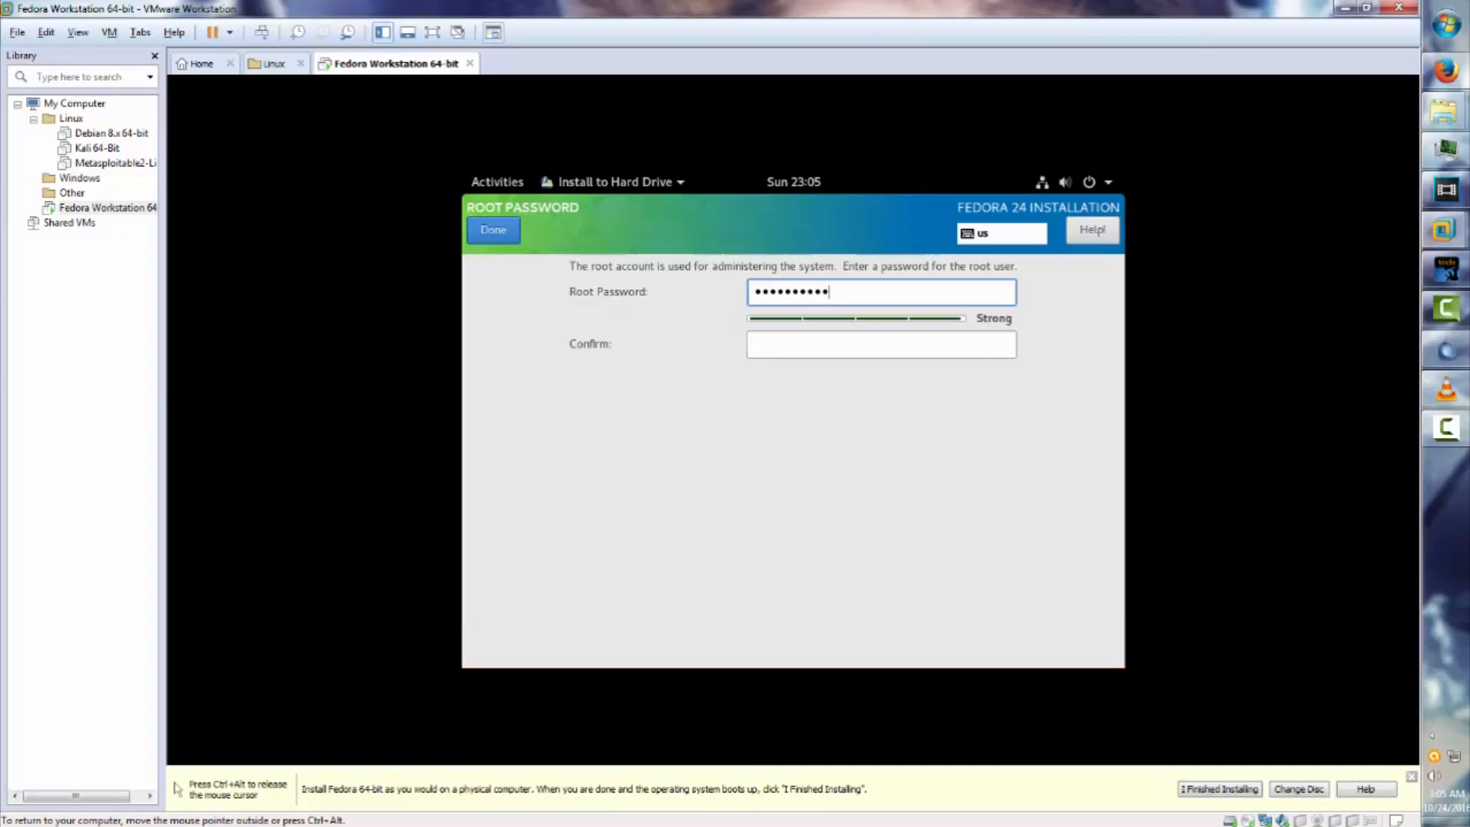
key(Tab)
text(•)
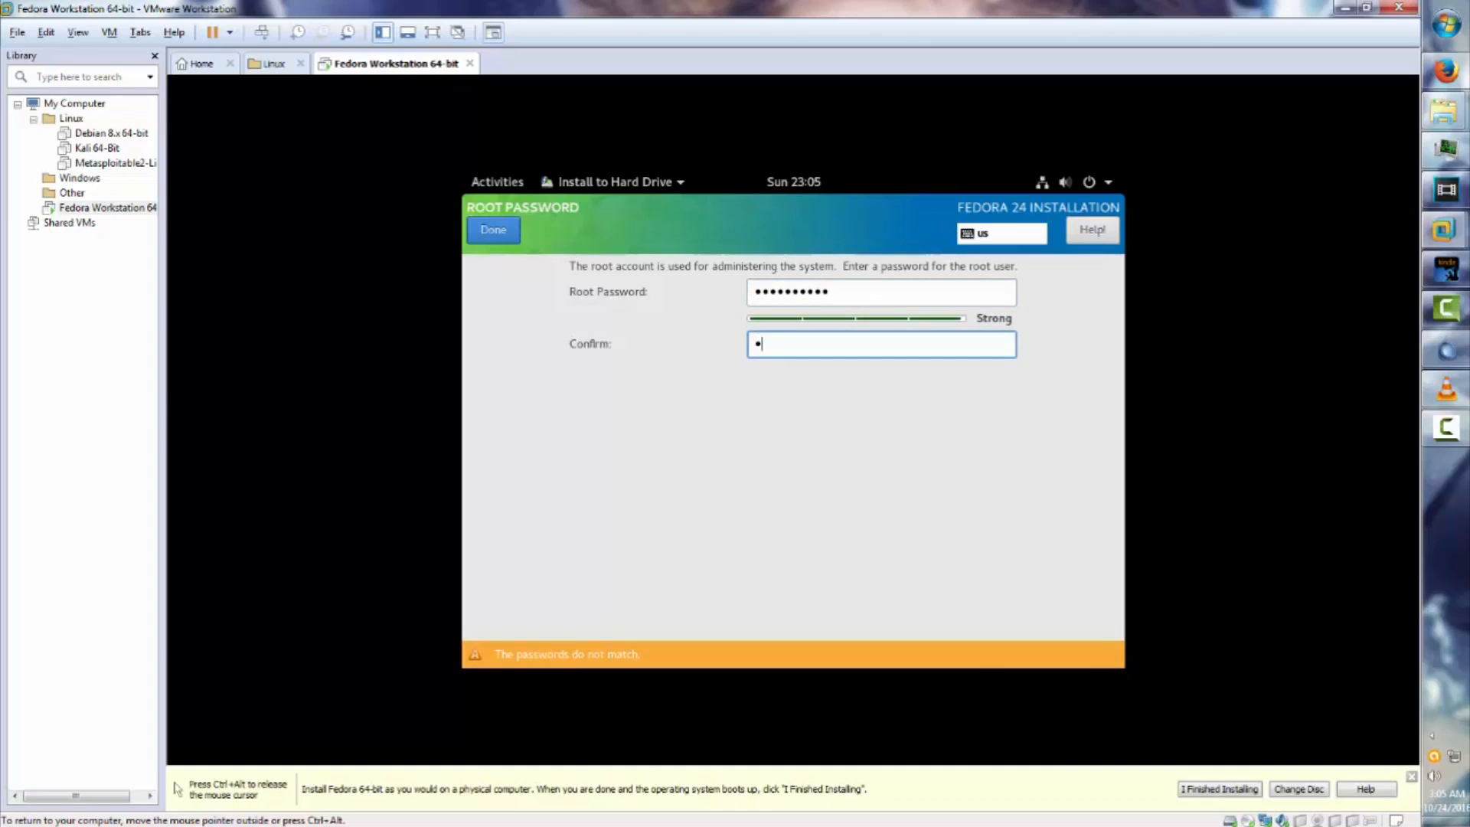
text(•••••••••)
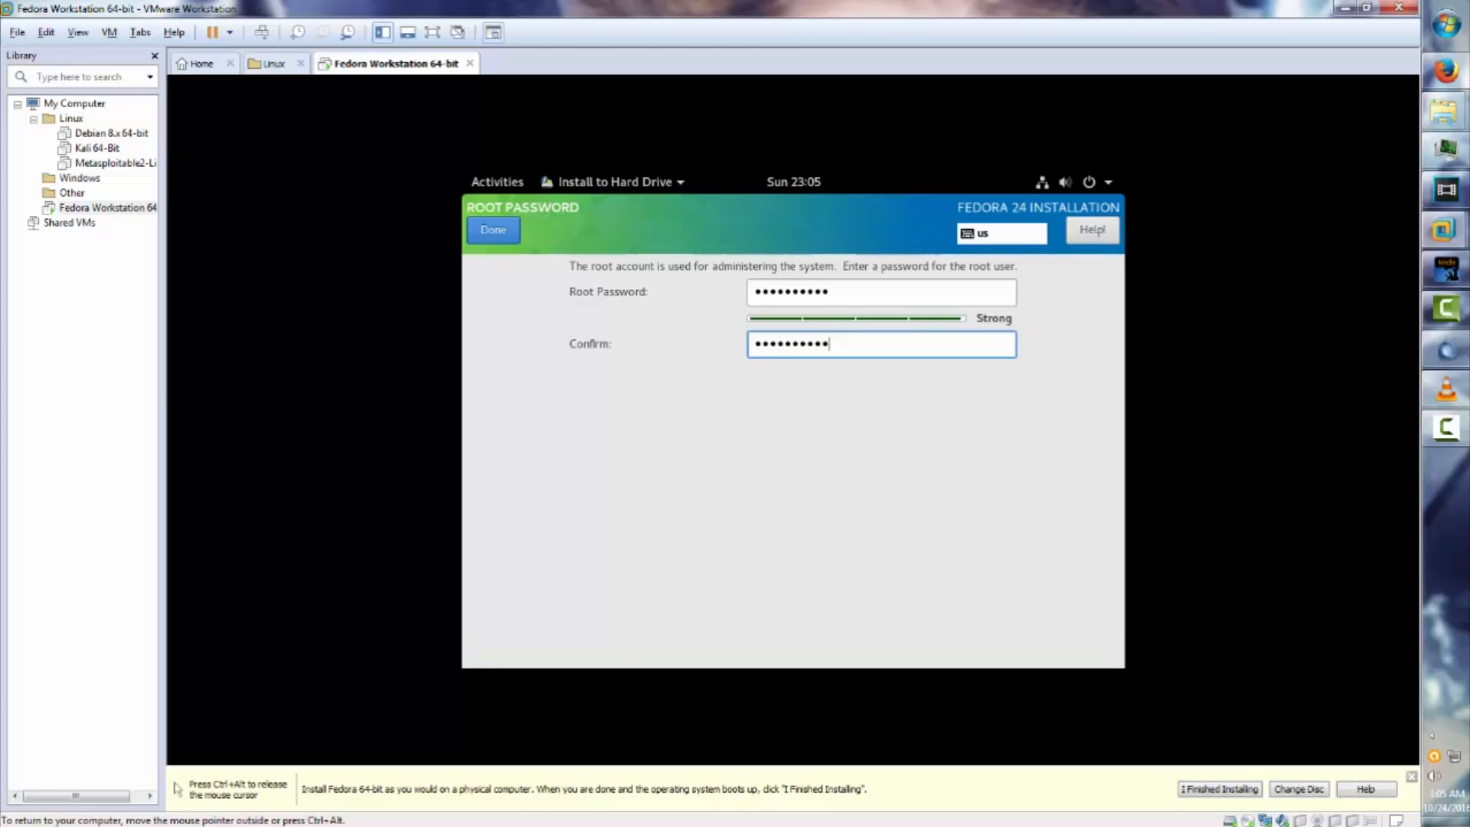
key(Return)
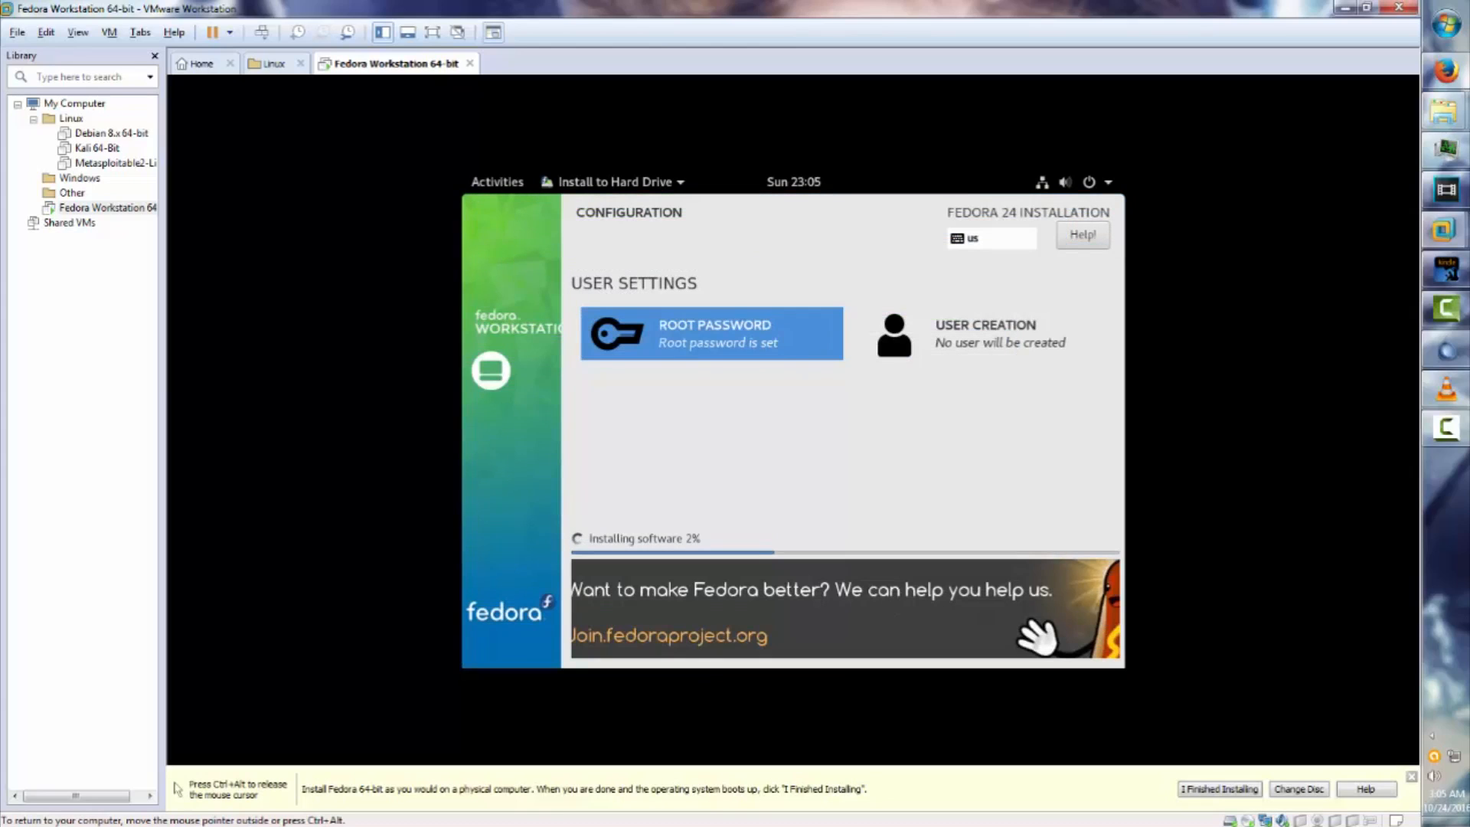
Open User Creation and enter the user's full name, user name and password.
click(986, 333)
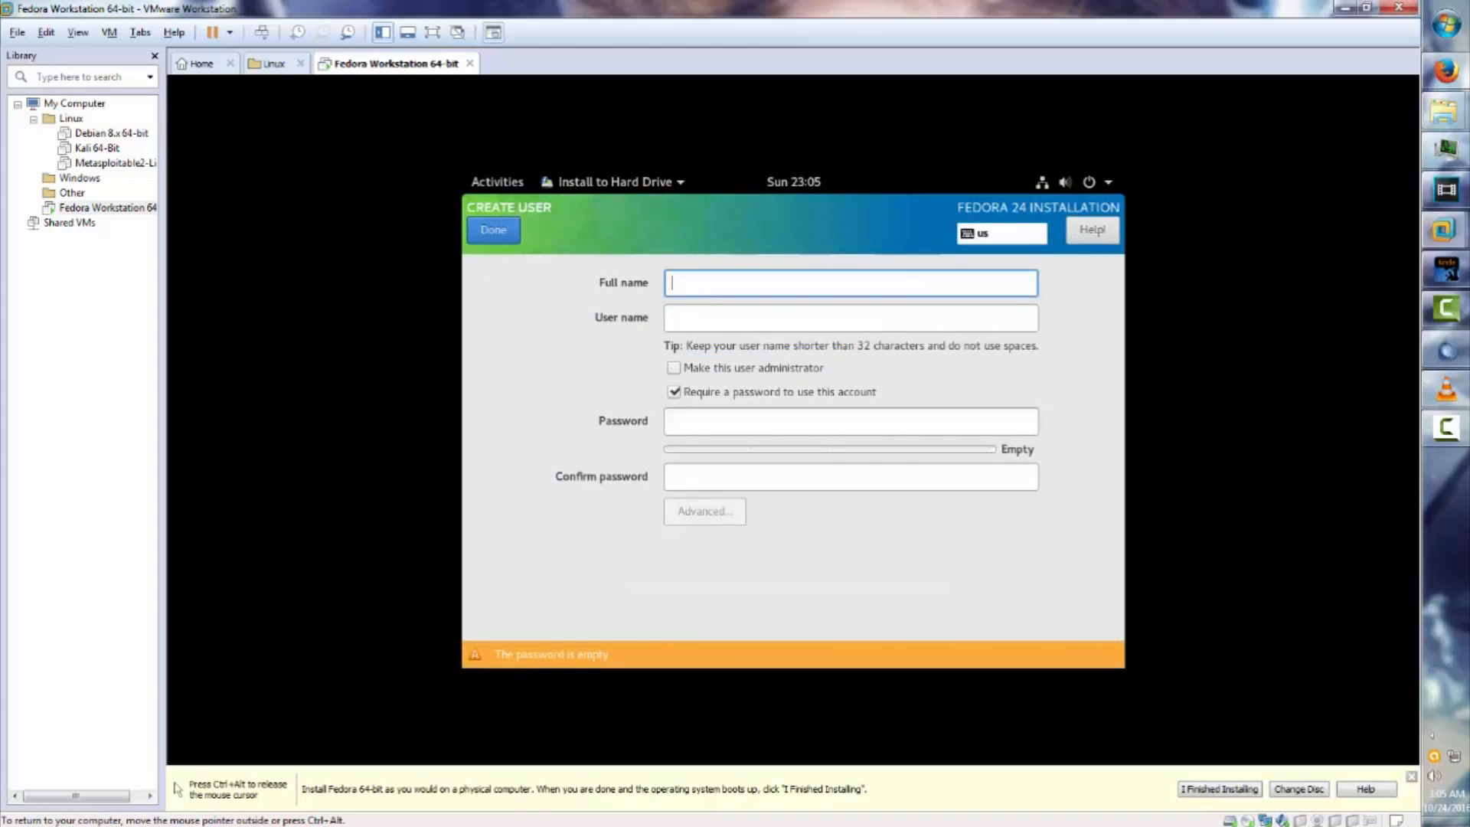
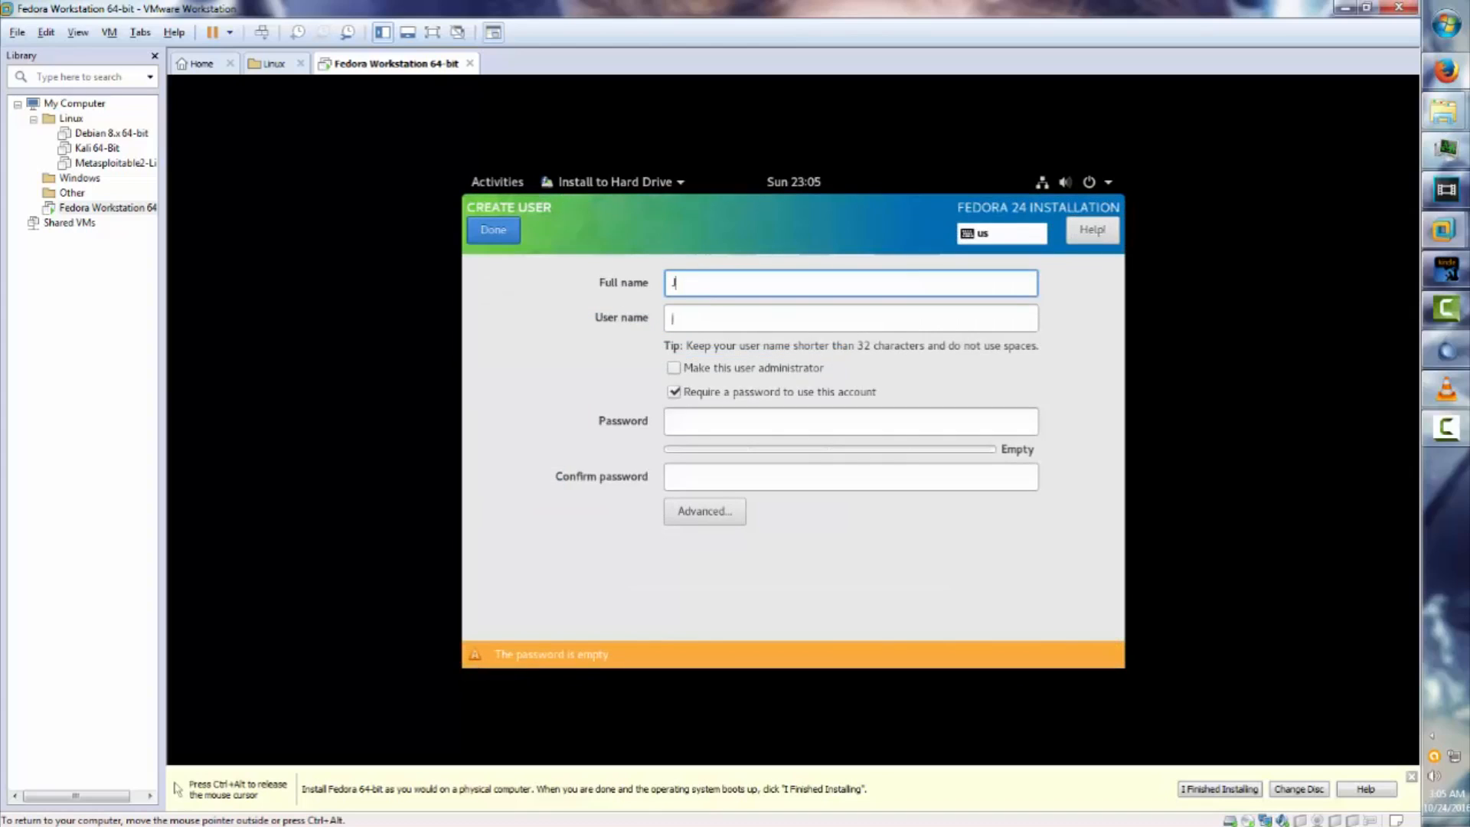
key(Tab)
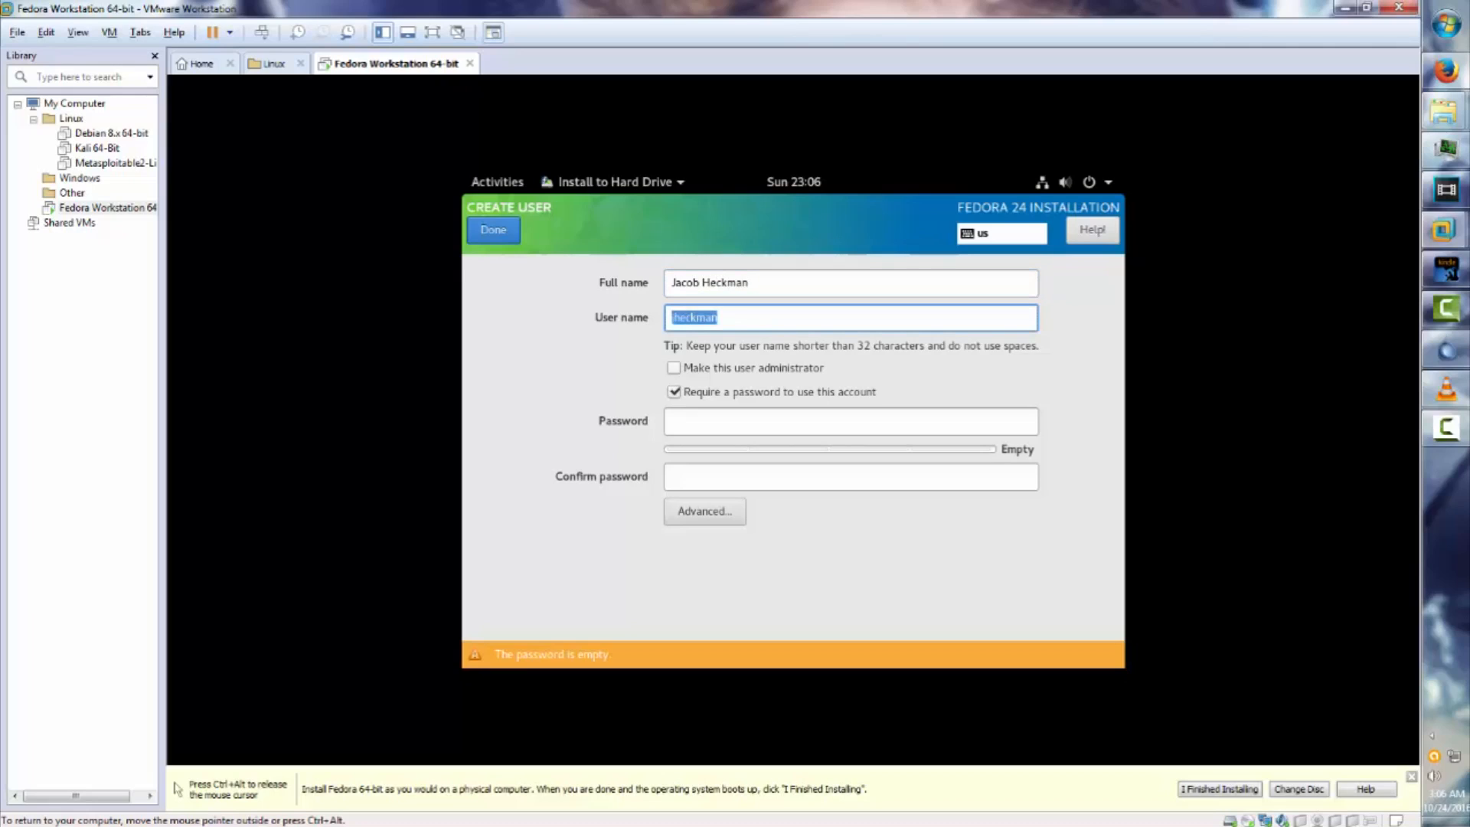
key(Tab)
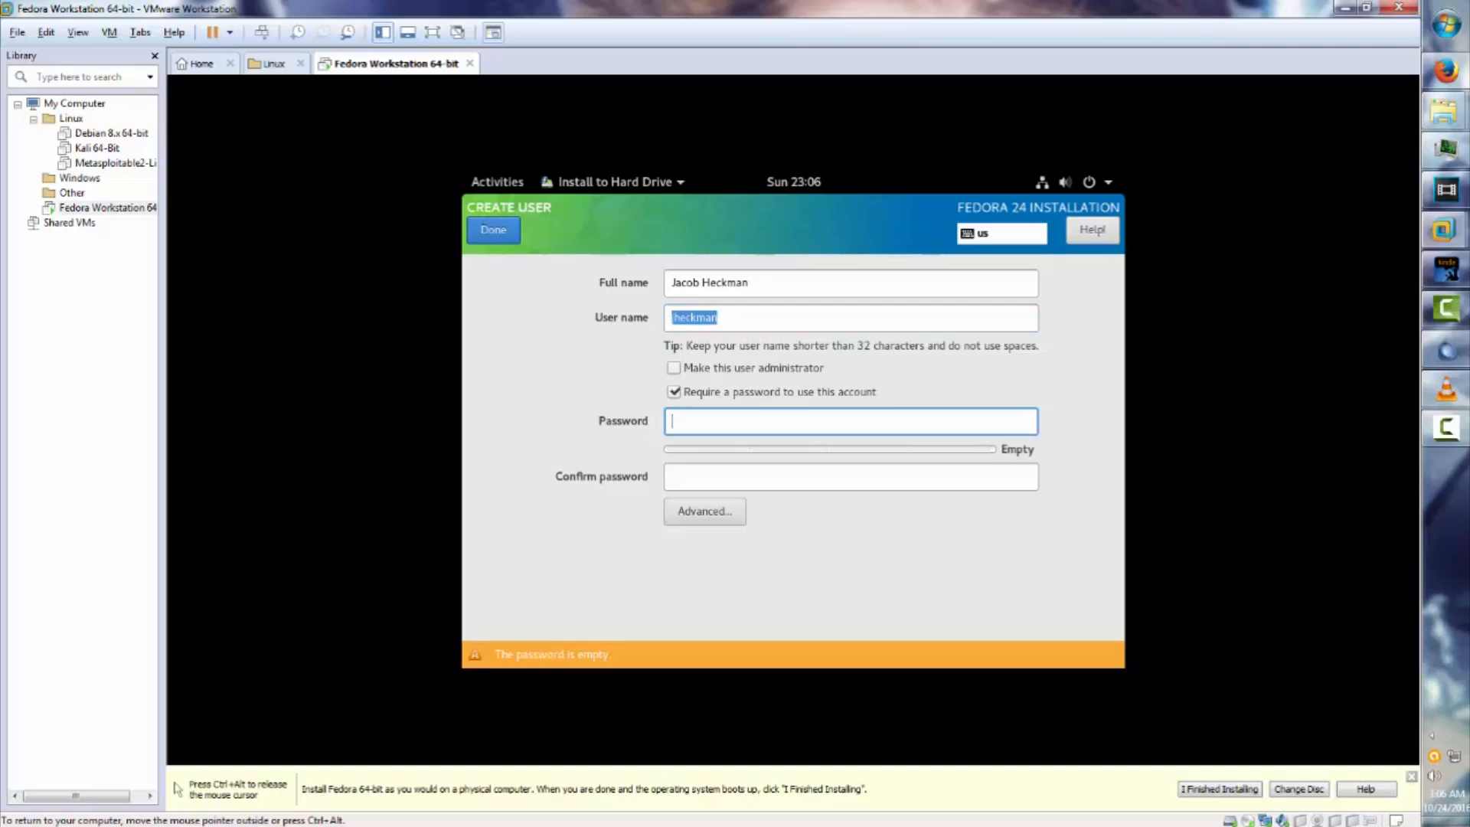
text(****)
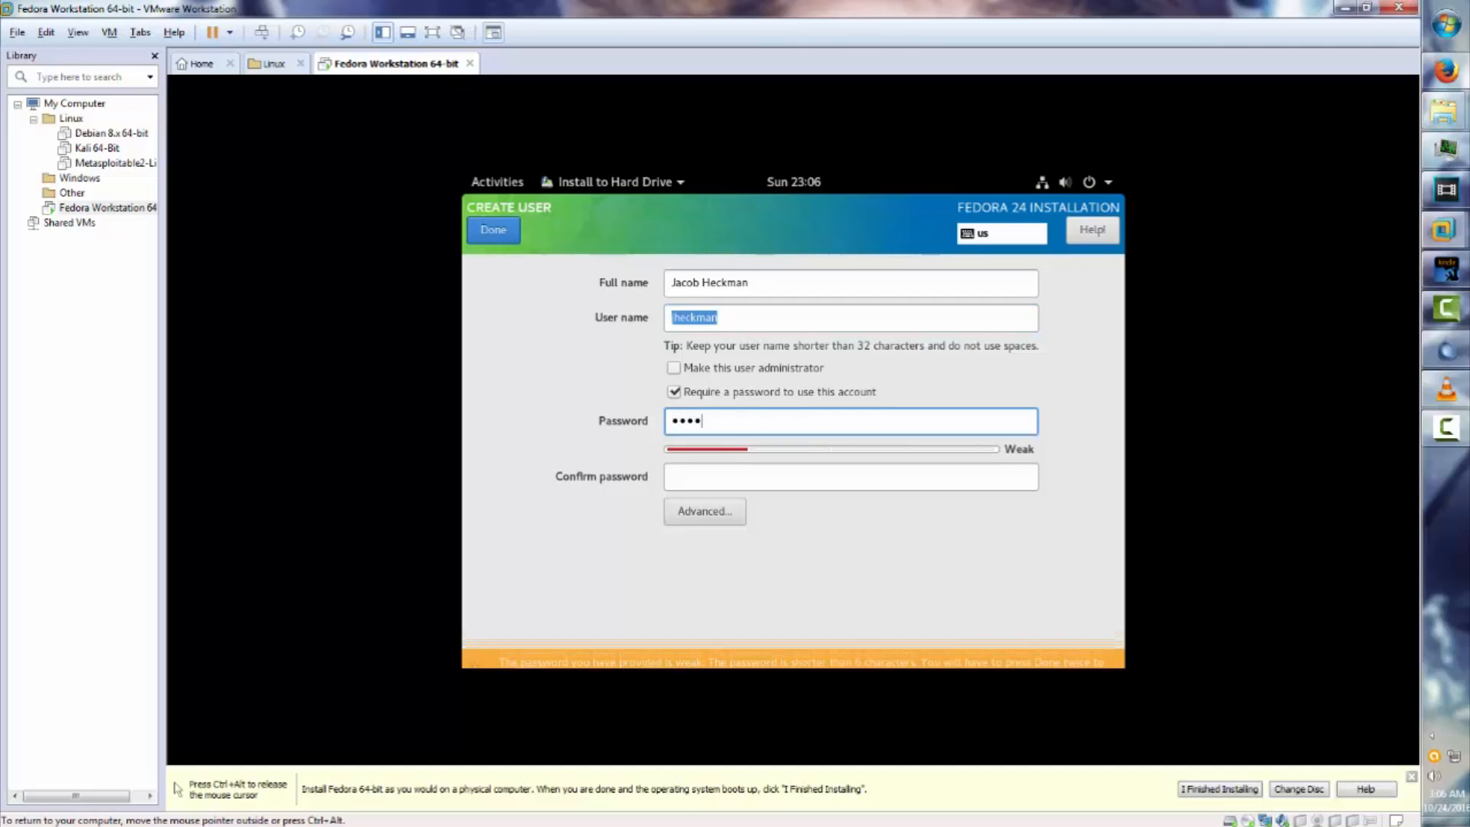
key(Tab)
text(****)
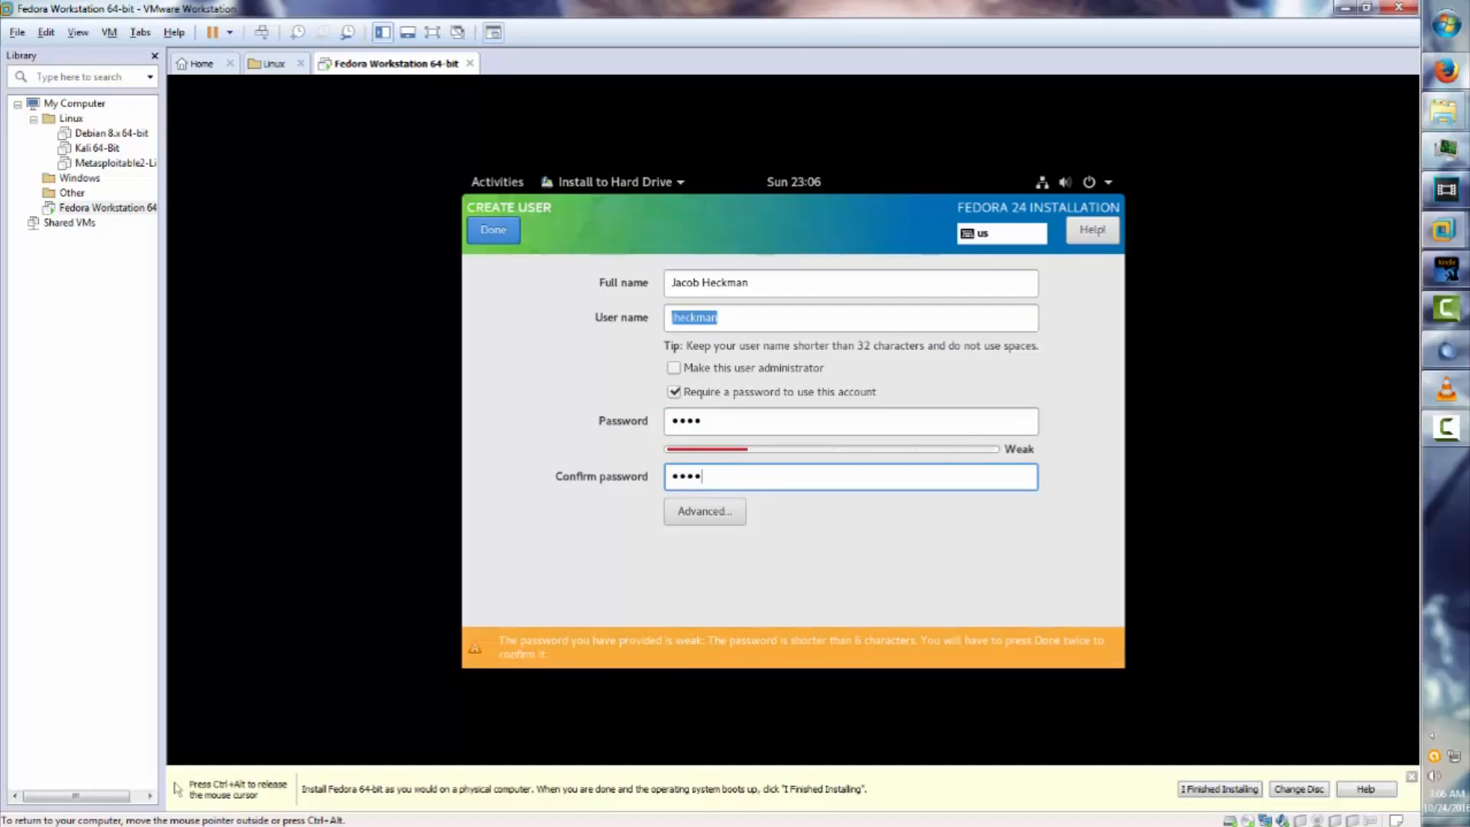
Review and close the Advanced options, then accept the weak password with Done twice.
click(493, 230)
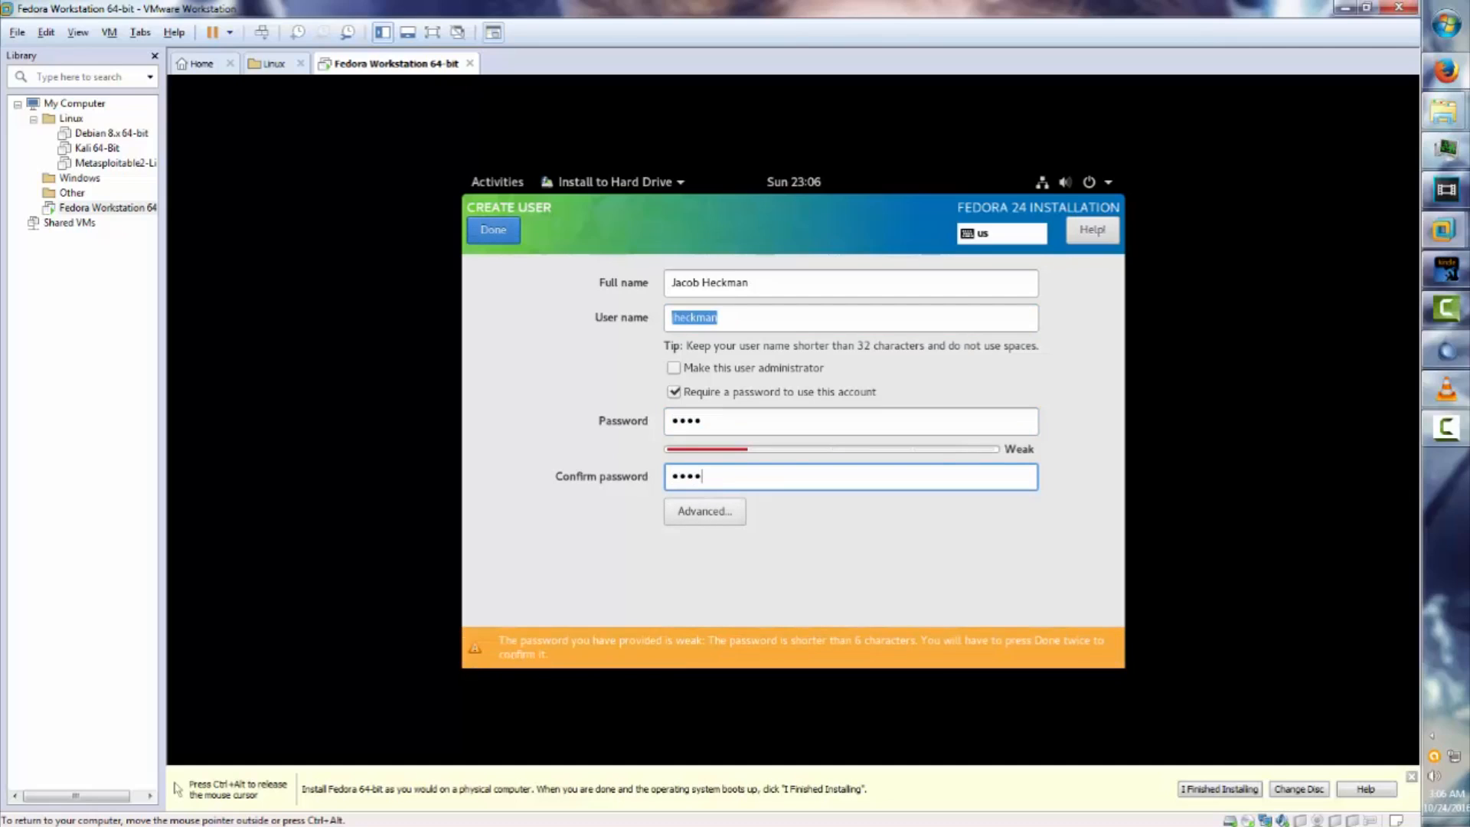
click(493, 230)
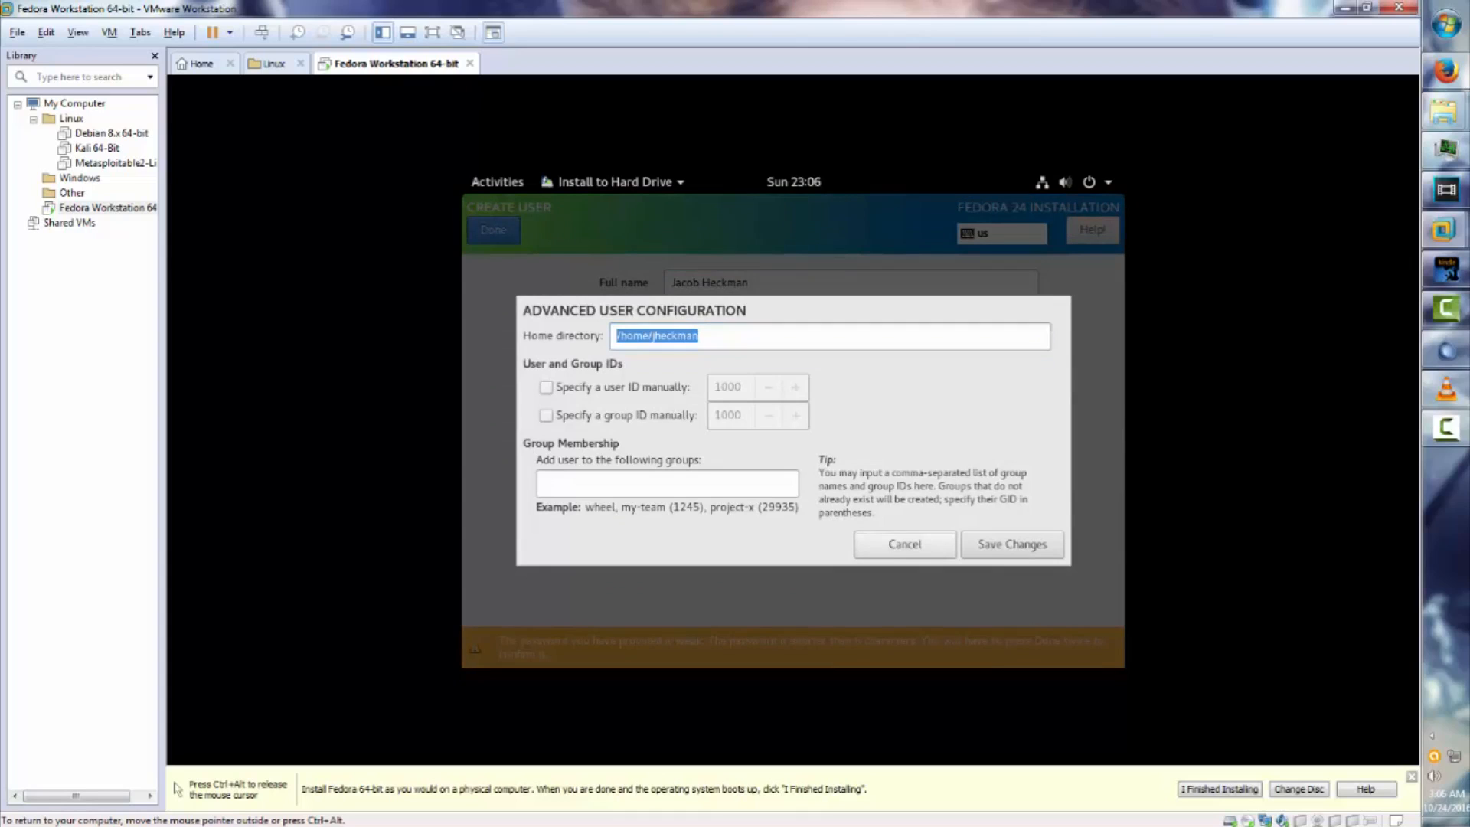
click(905, 545)
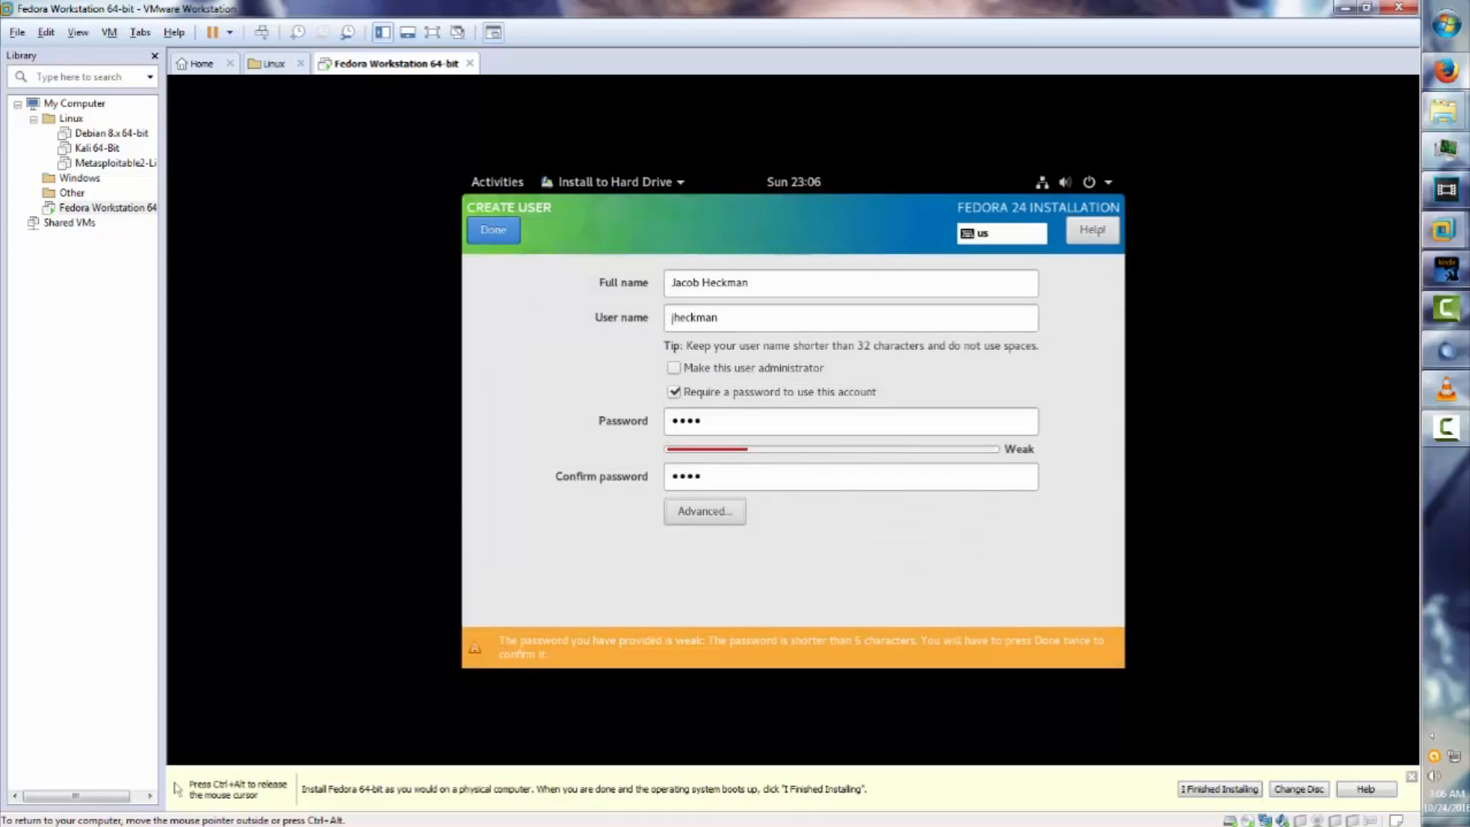
click(493, 229)
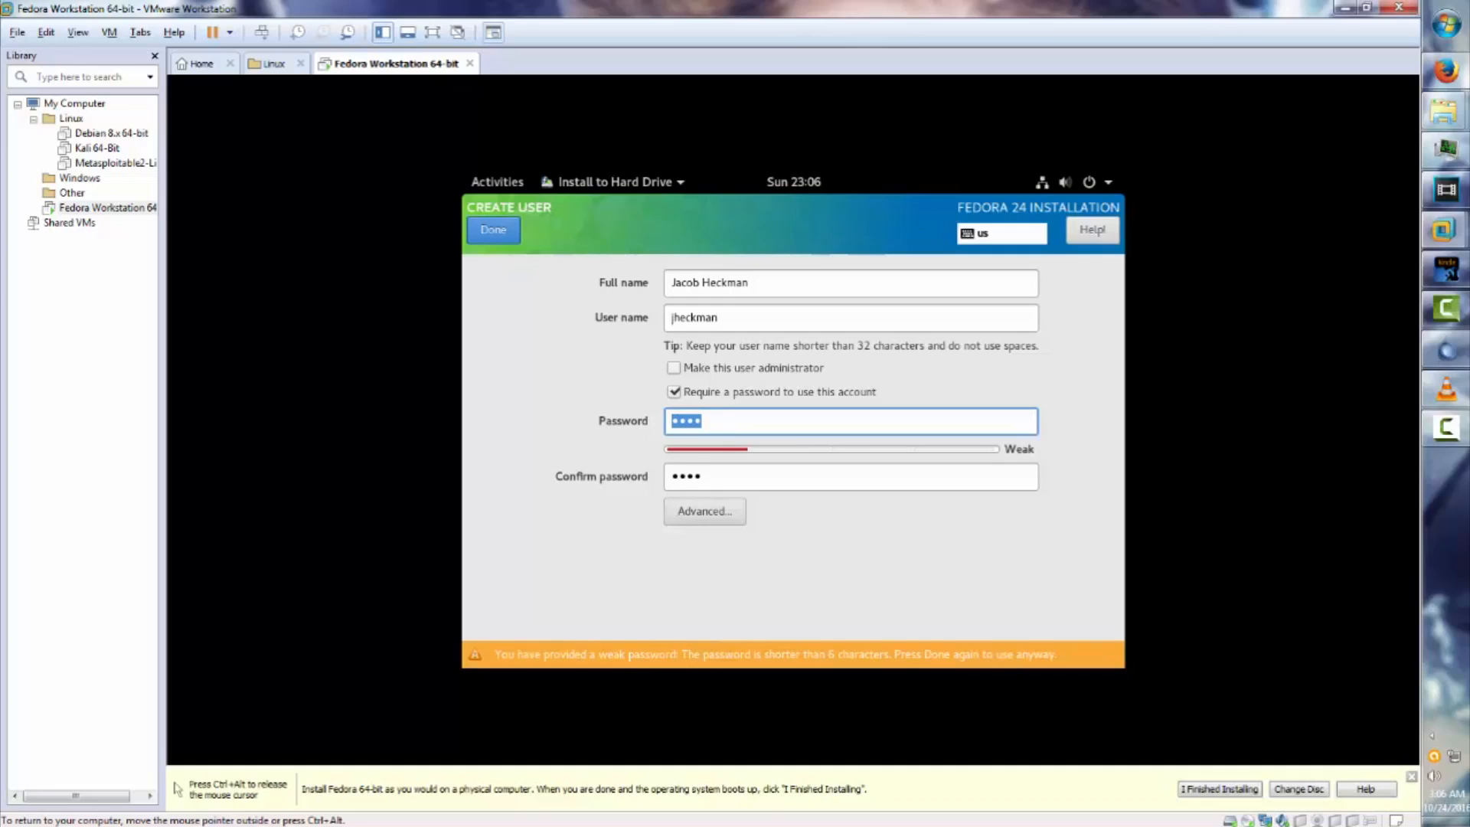
click(493, 230)
click(493, 230)
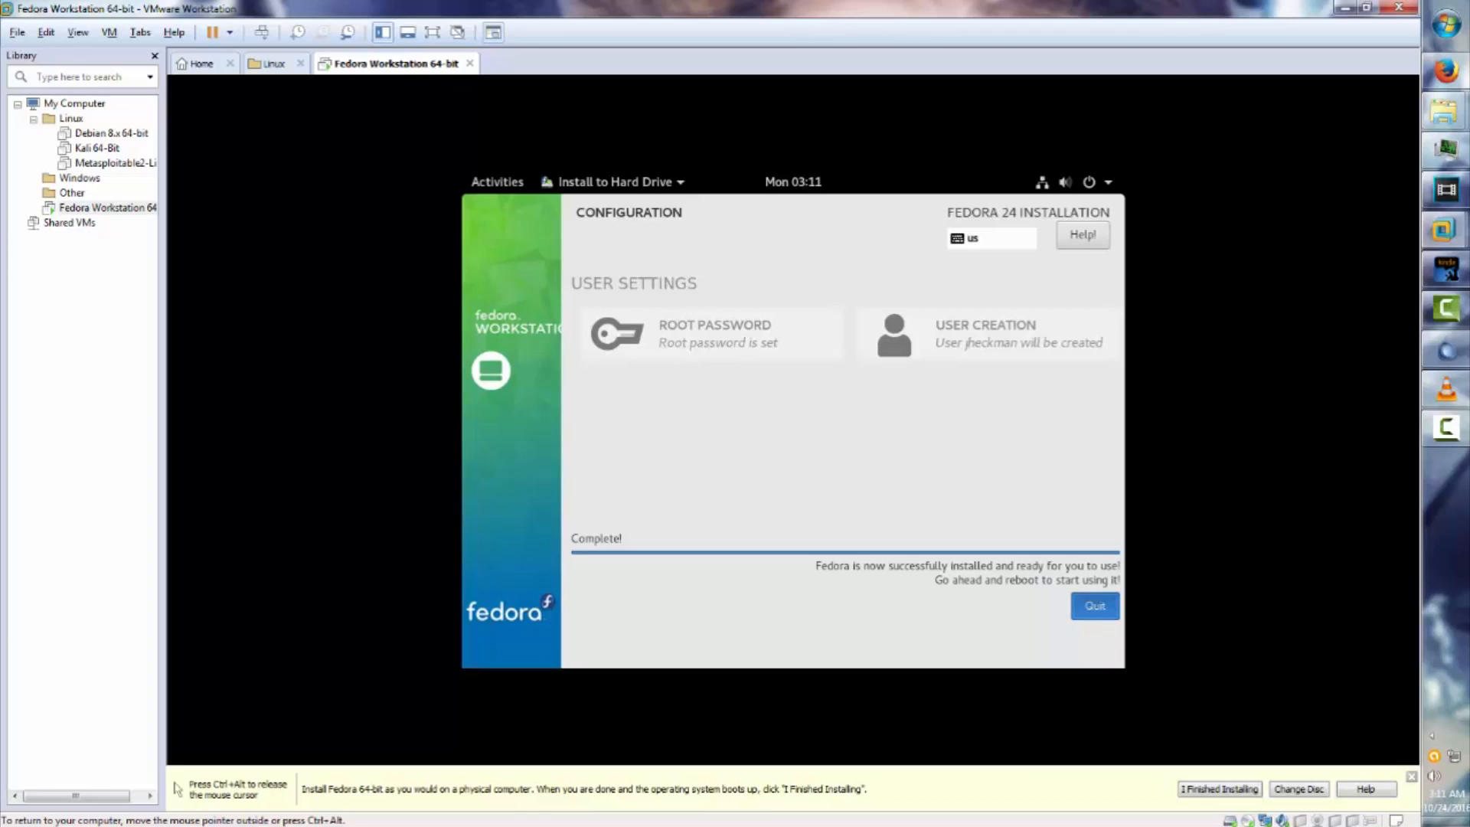
Exit the finished installer, file Fedora Workstation 64-bit under the Linux library folder, and go Home.
click(1095, 605)
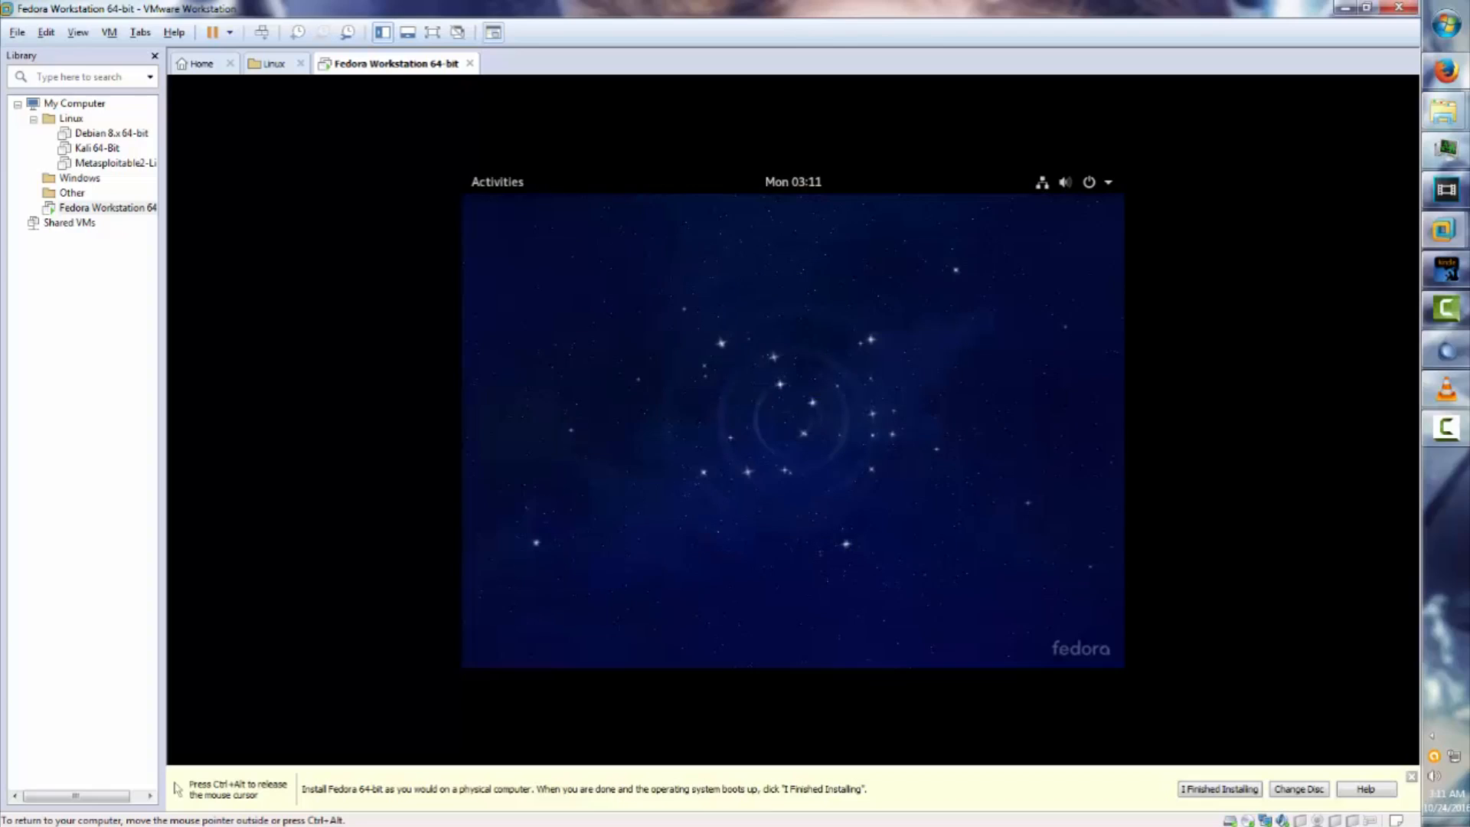
click(1088, 182)
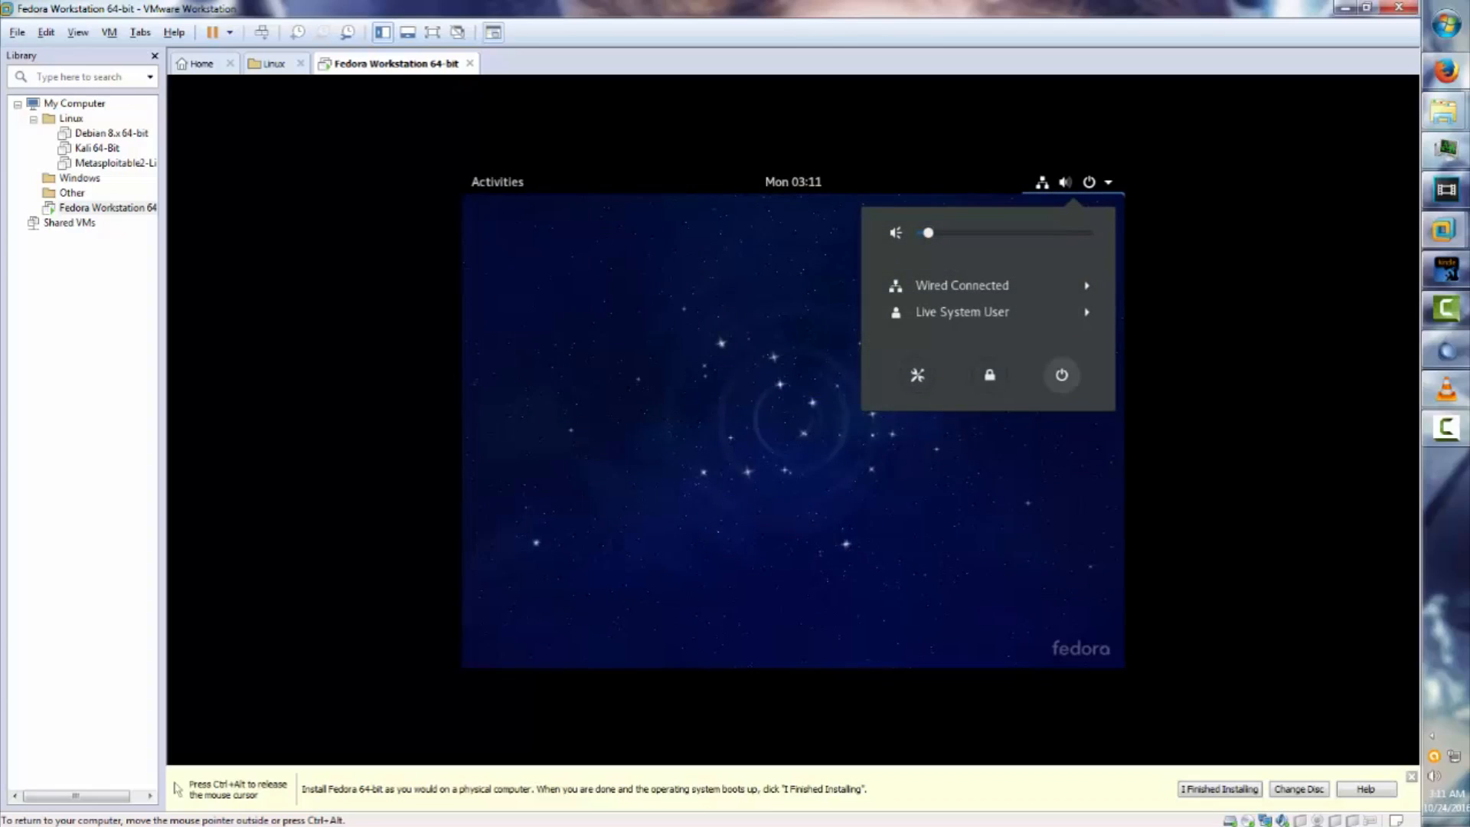
click(1061, 375)
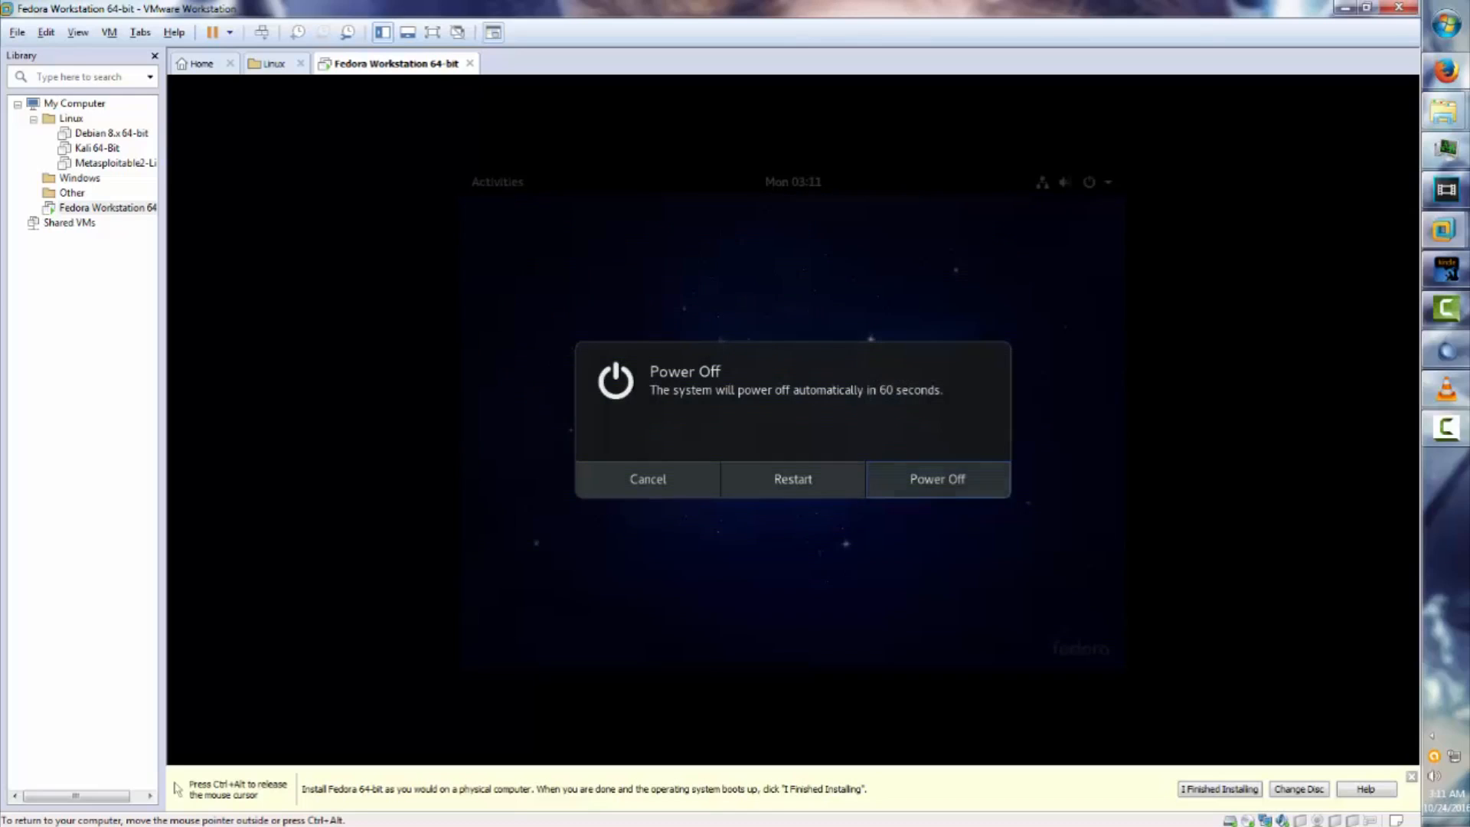
key(Escape)
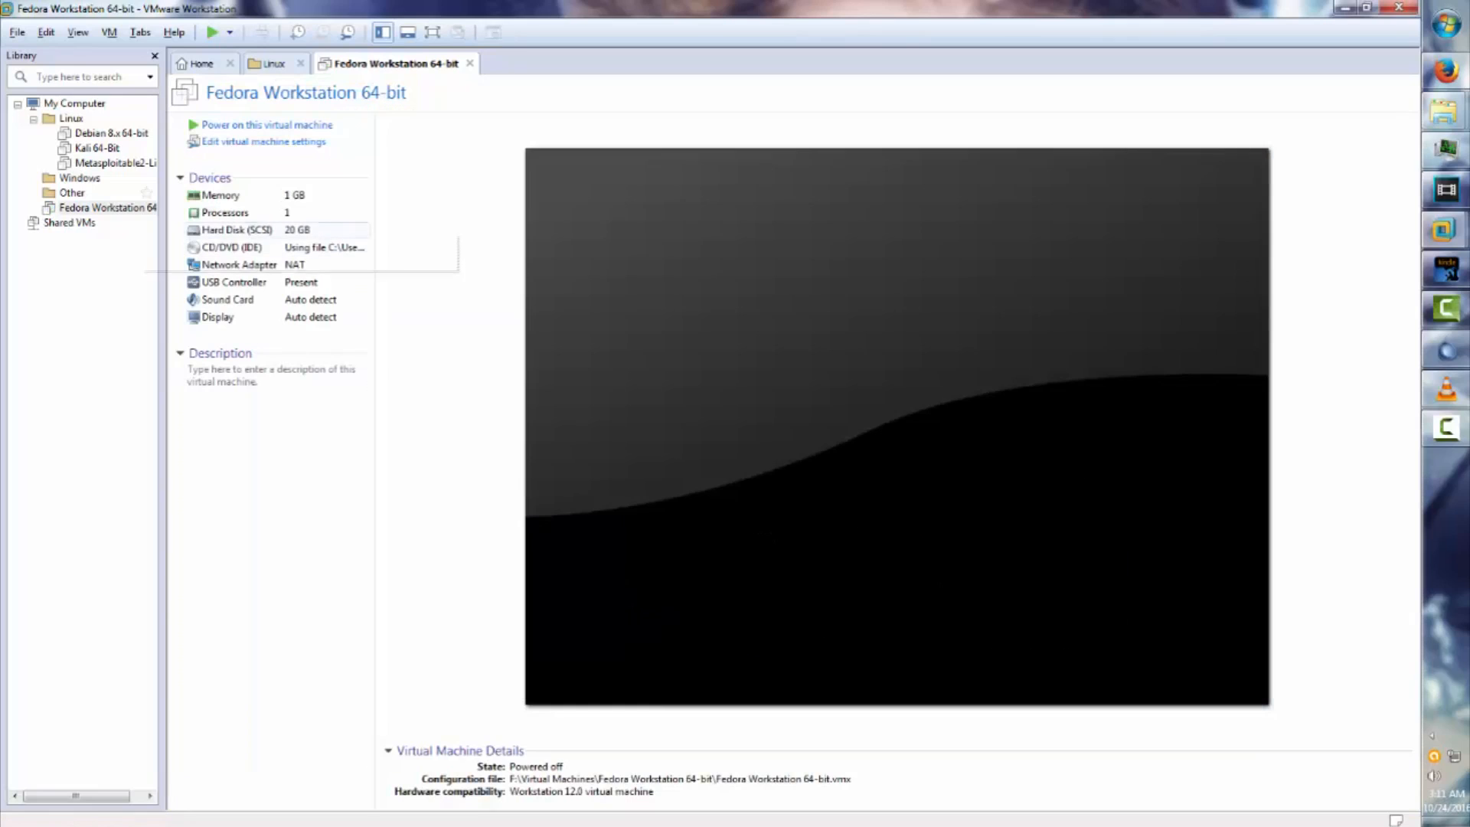
drag(95, 208, 72, 119)
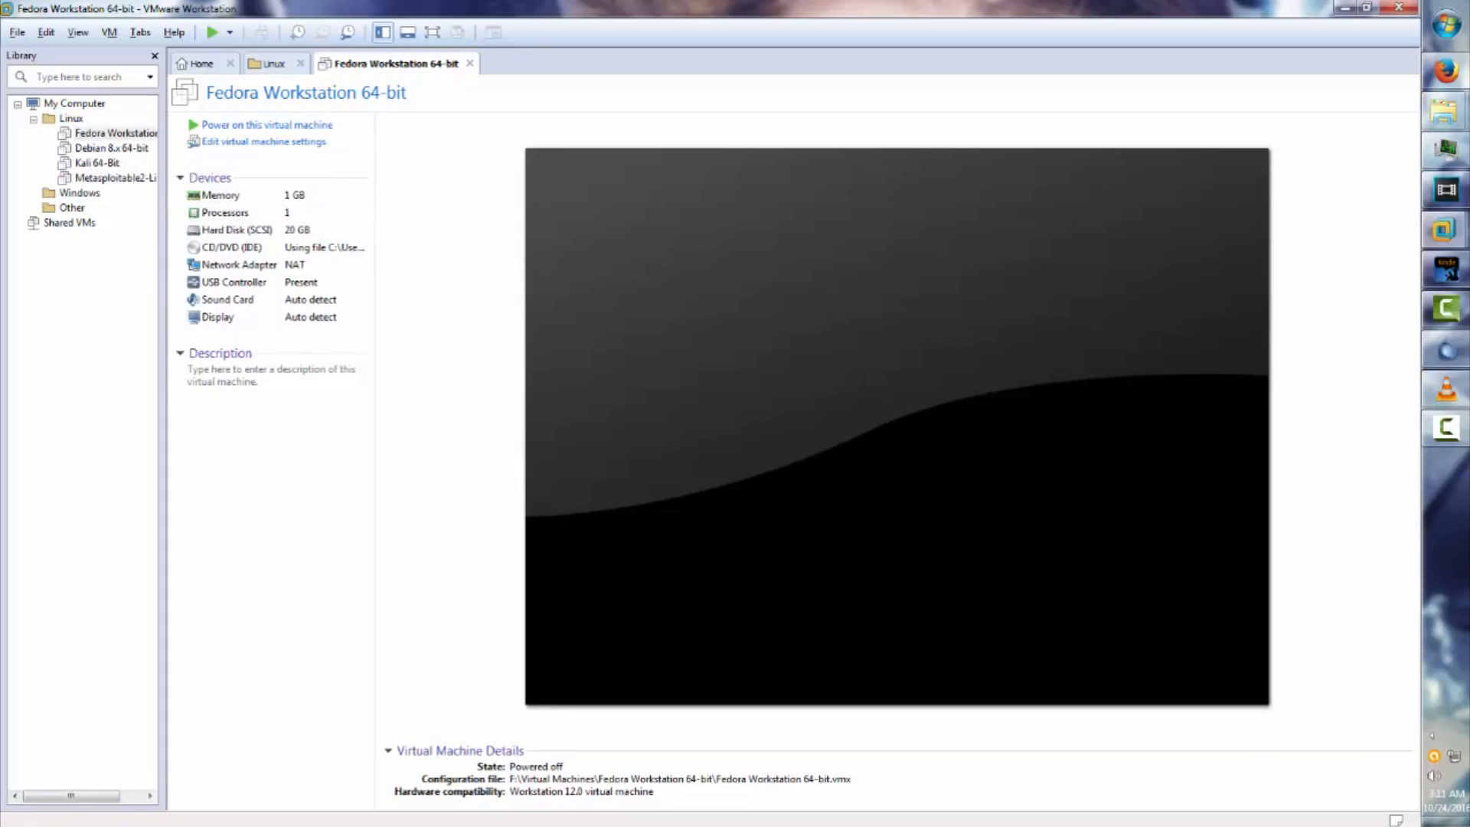
click(201, 64)
Start a Custom new VM installing from Fedora-Server-dvd-x86_64-24-1.2.iso.
click(581, 216)
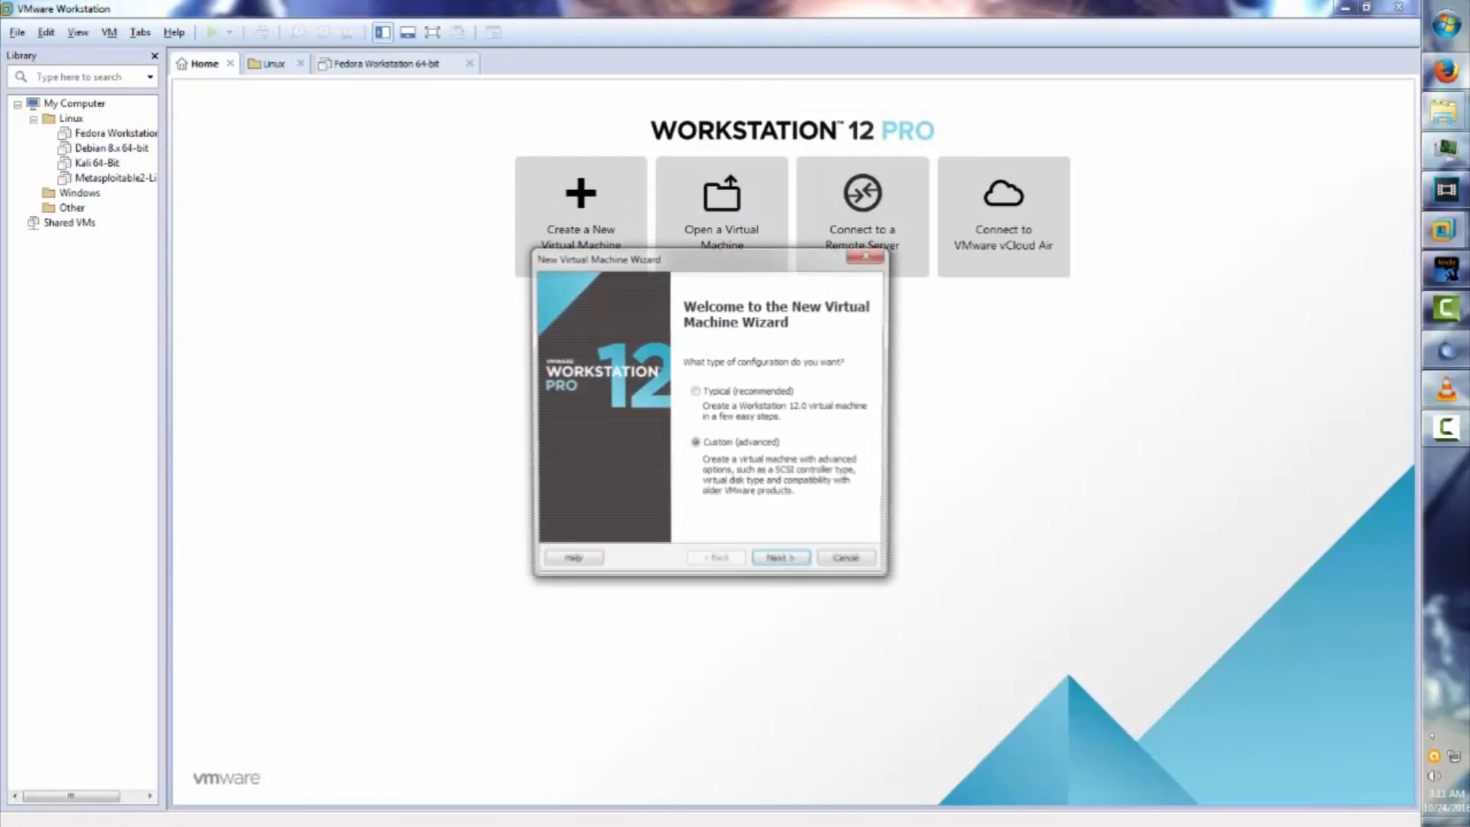
click(783, 563)
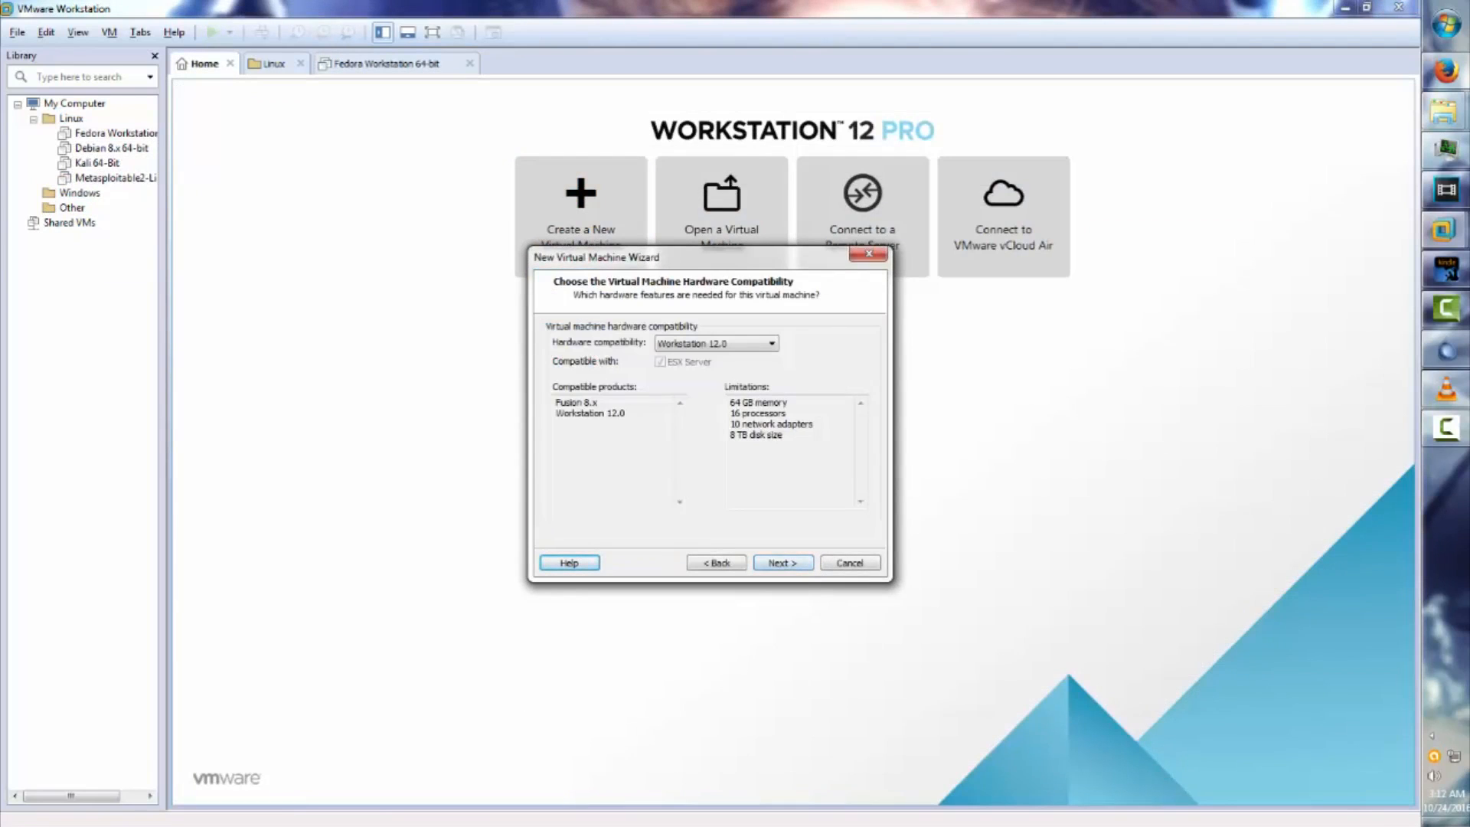
click(782, 563)
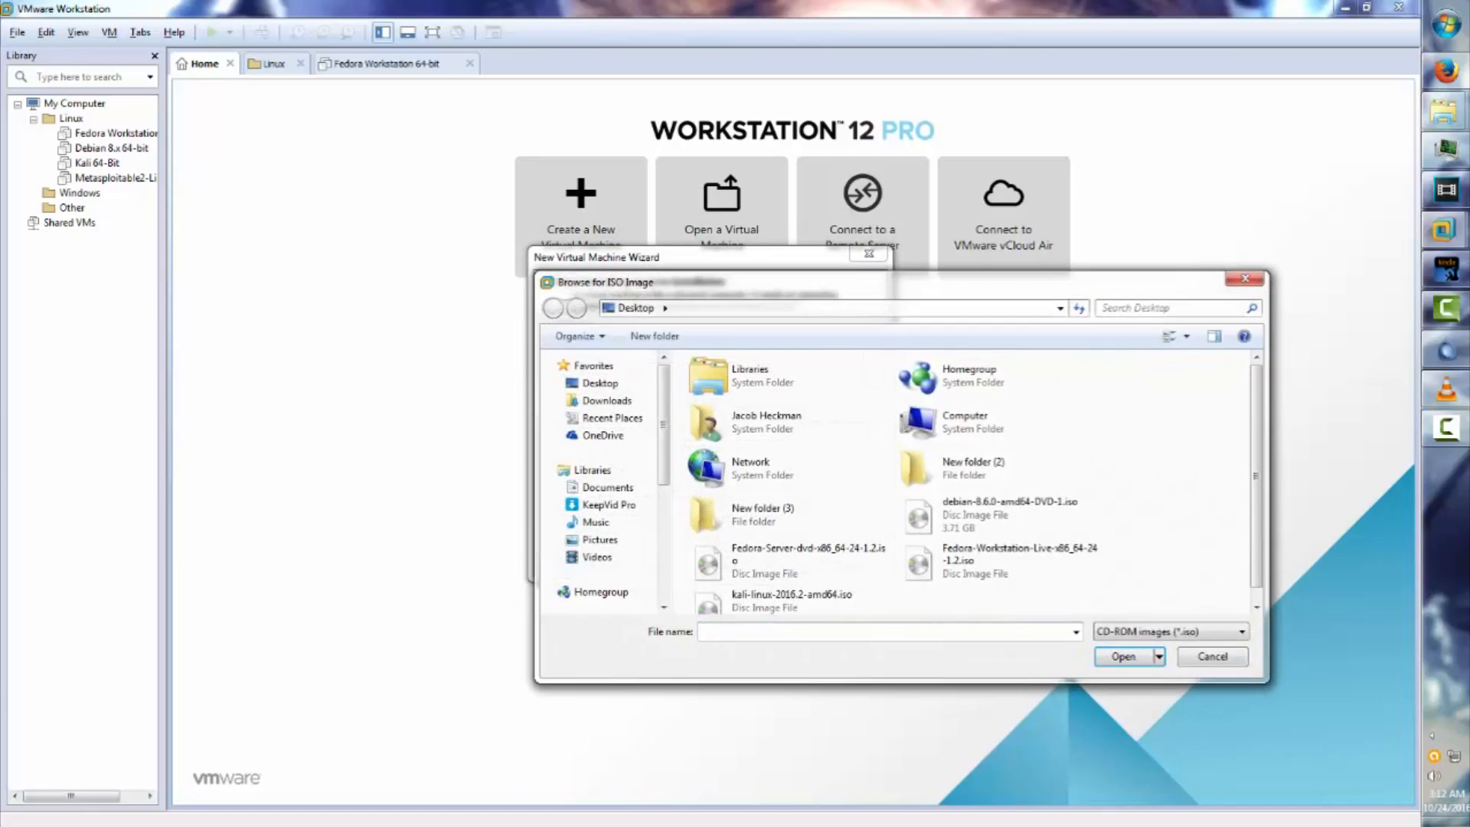
double_click(789, 559)
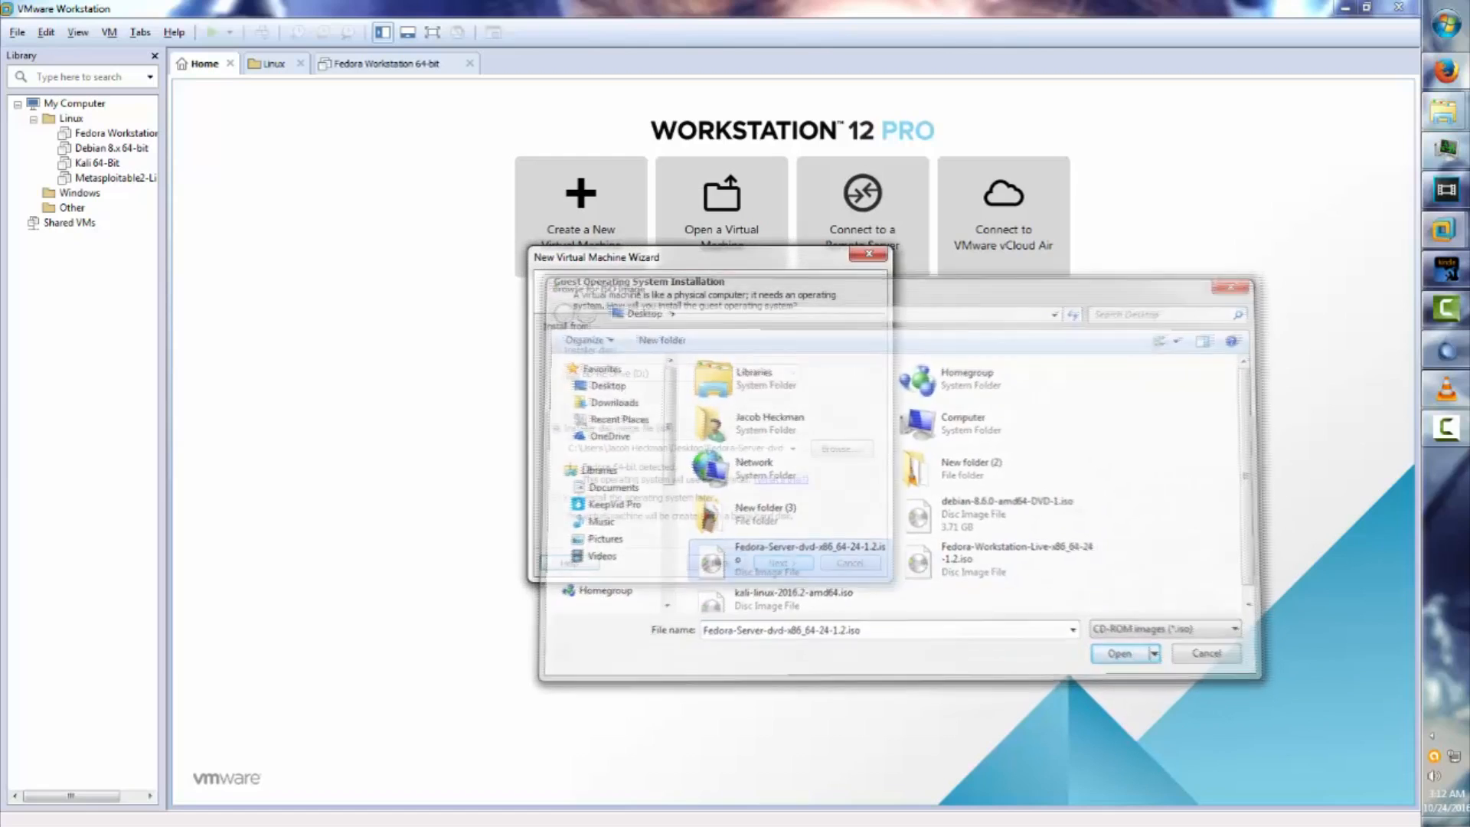
click(783, 562)
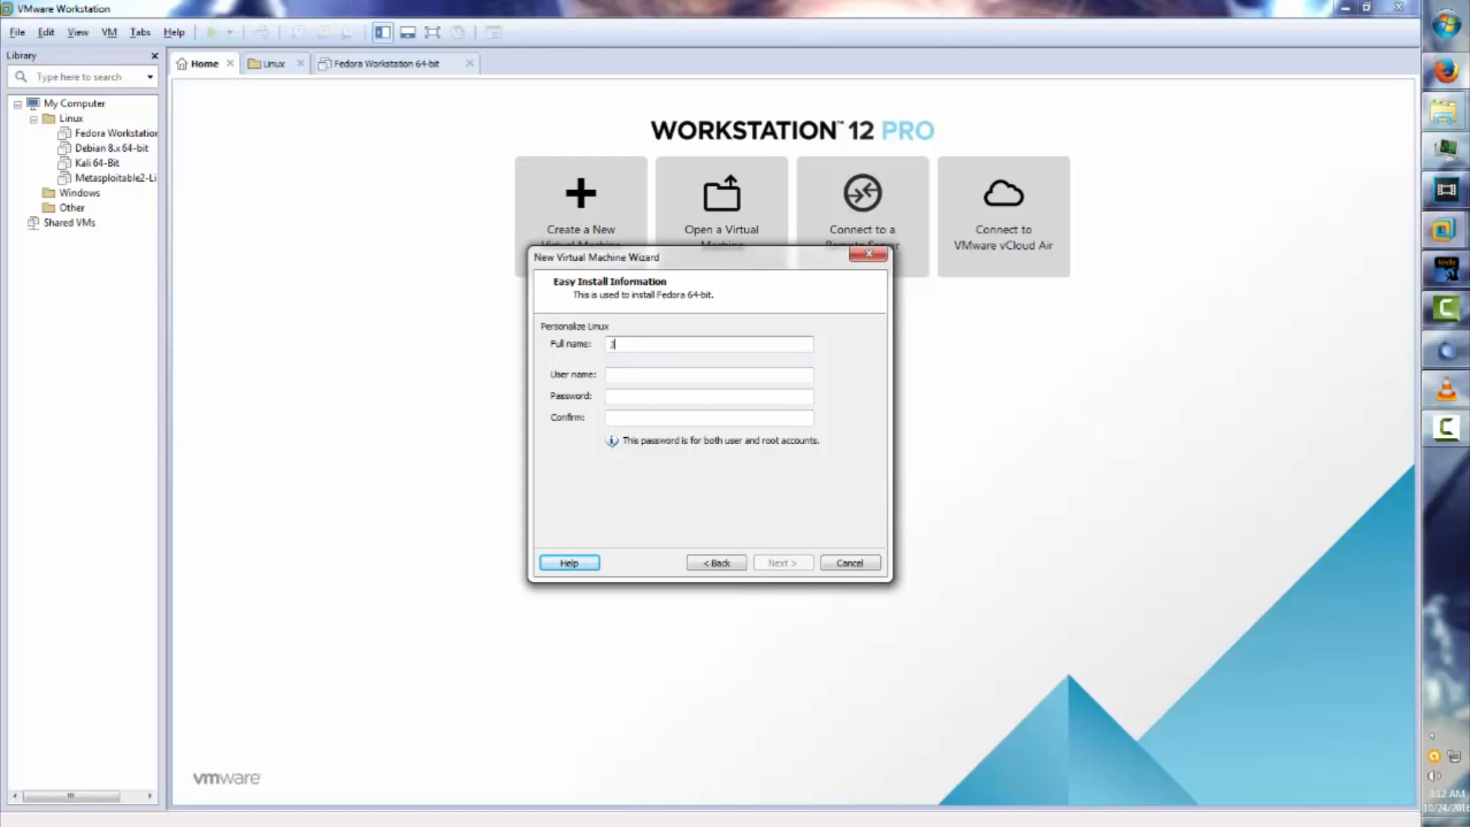
Enter the user's full name, a user name, and the password with its confirmation in Easy Install.
text(Jaco)
key(BackSpace)
key(BackSpace)
key(BackSpace)
key(Tab)
text(jacob)
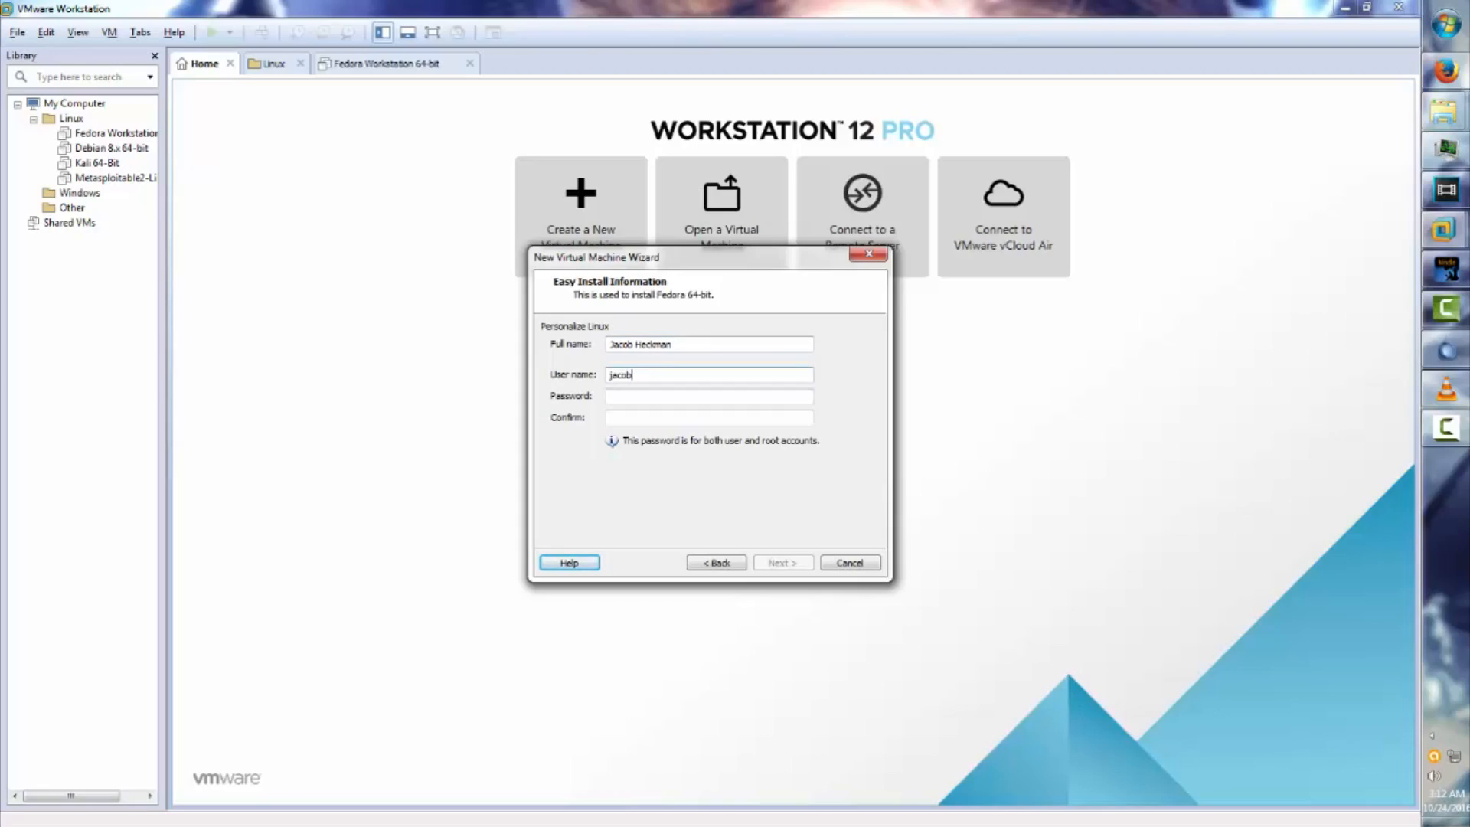
key(ctrl+a)
text(J)
key(BackSpace)
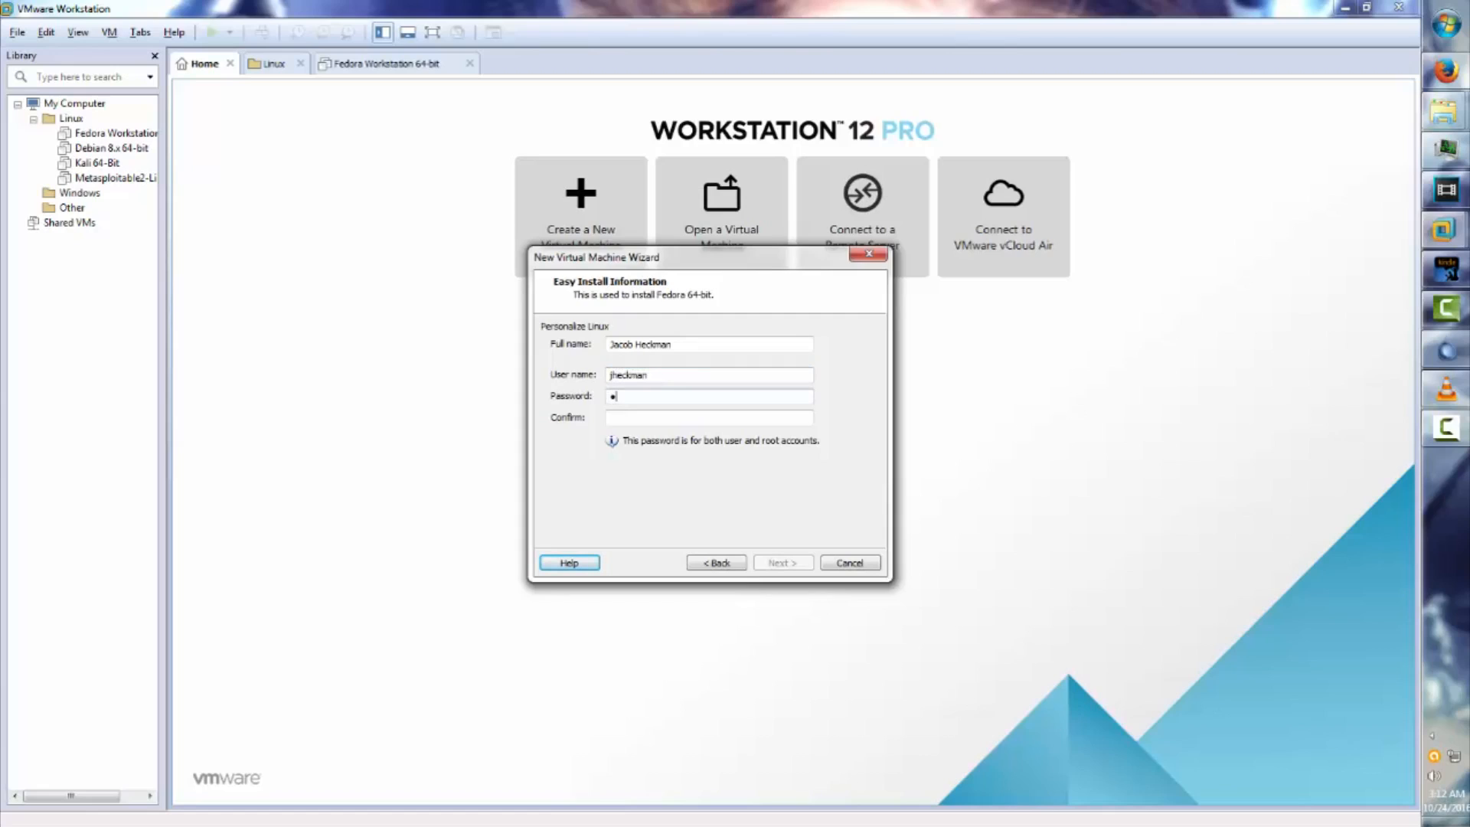
key(Tab)
text(password123)
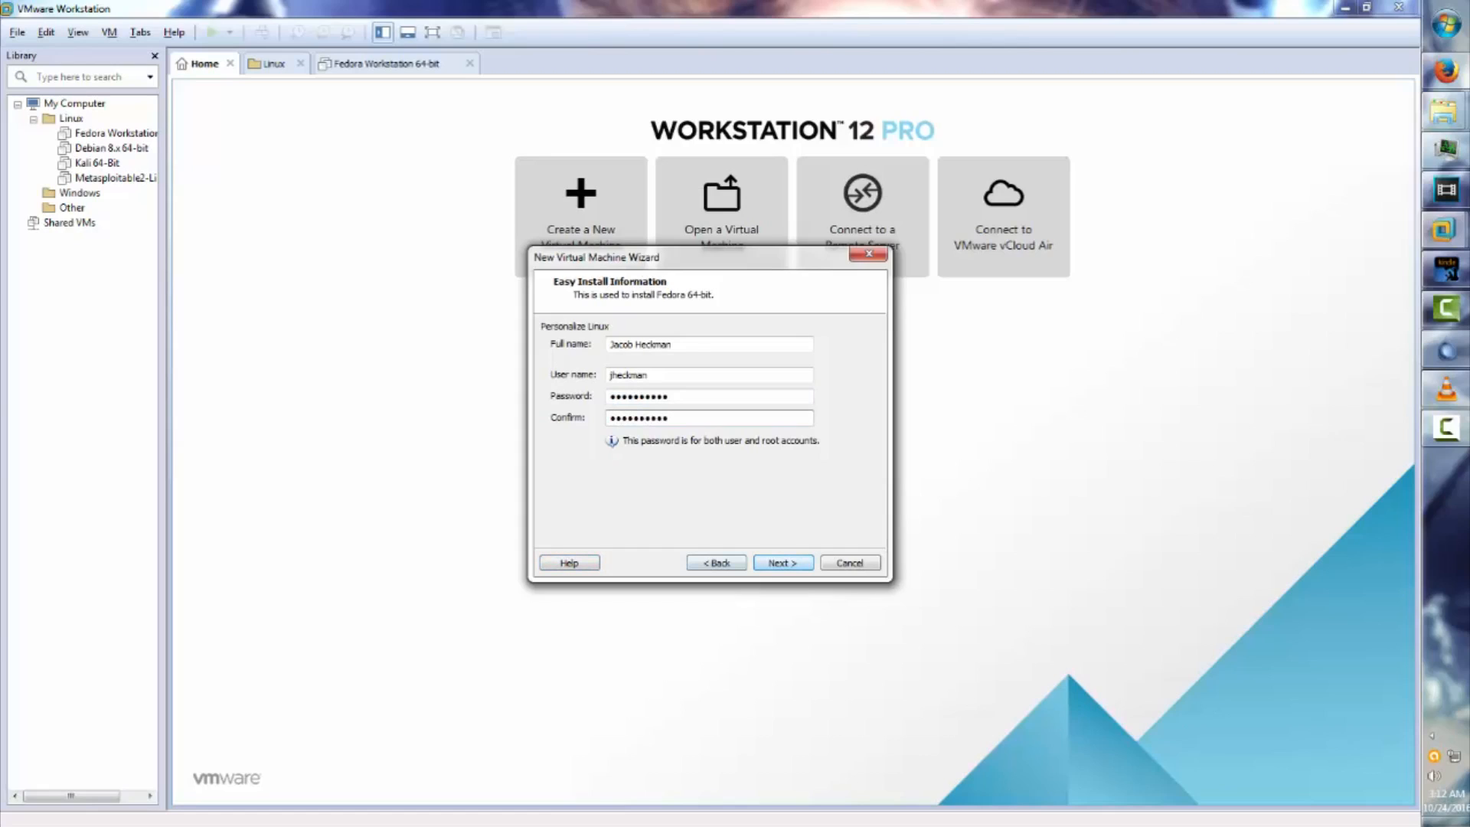
key(Return)
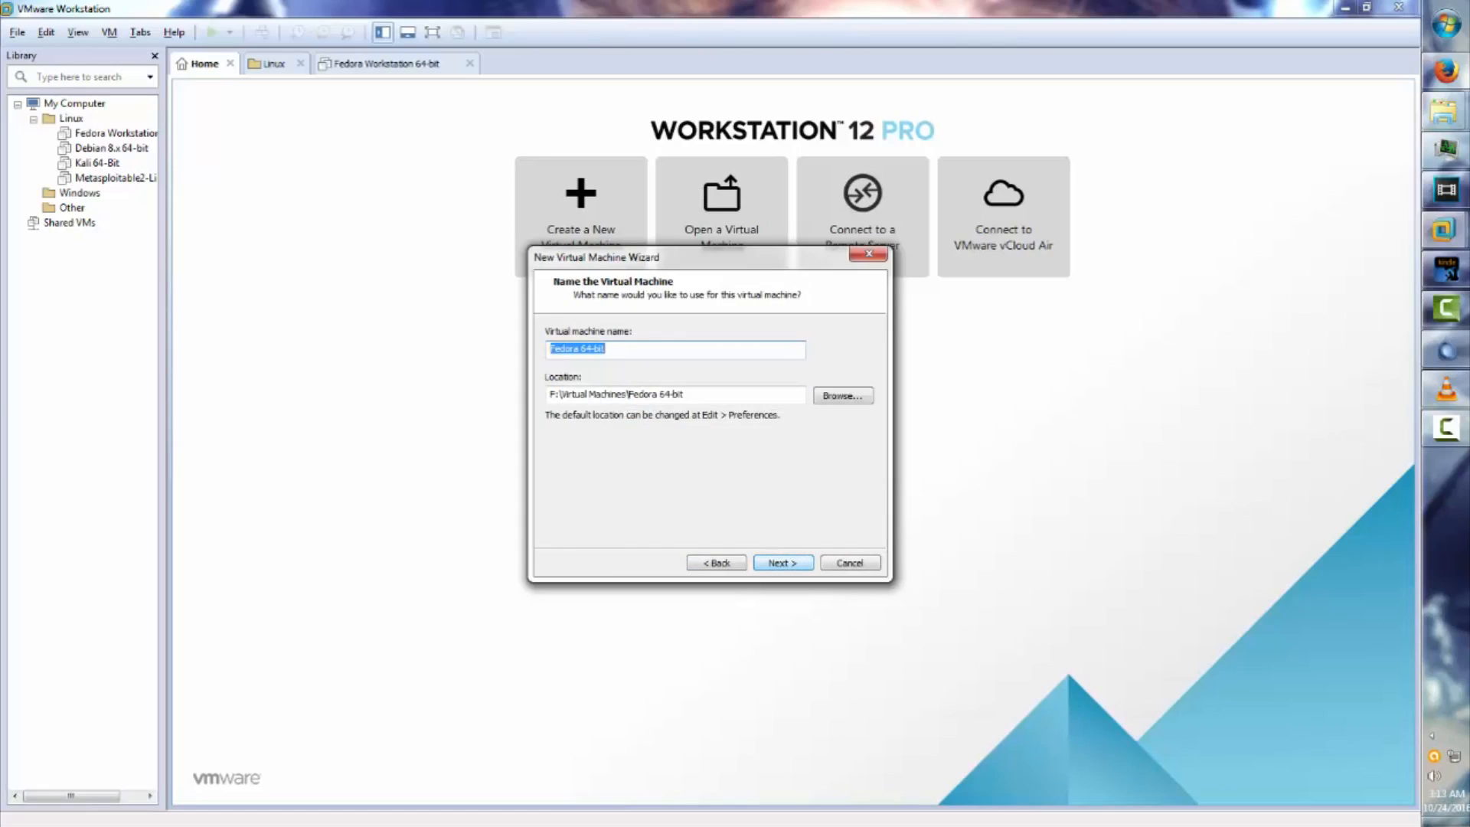
Rename the VM to Fedora Server 64-bit and keep the default processor settings.
click(576, 348)
text(Ser)
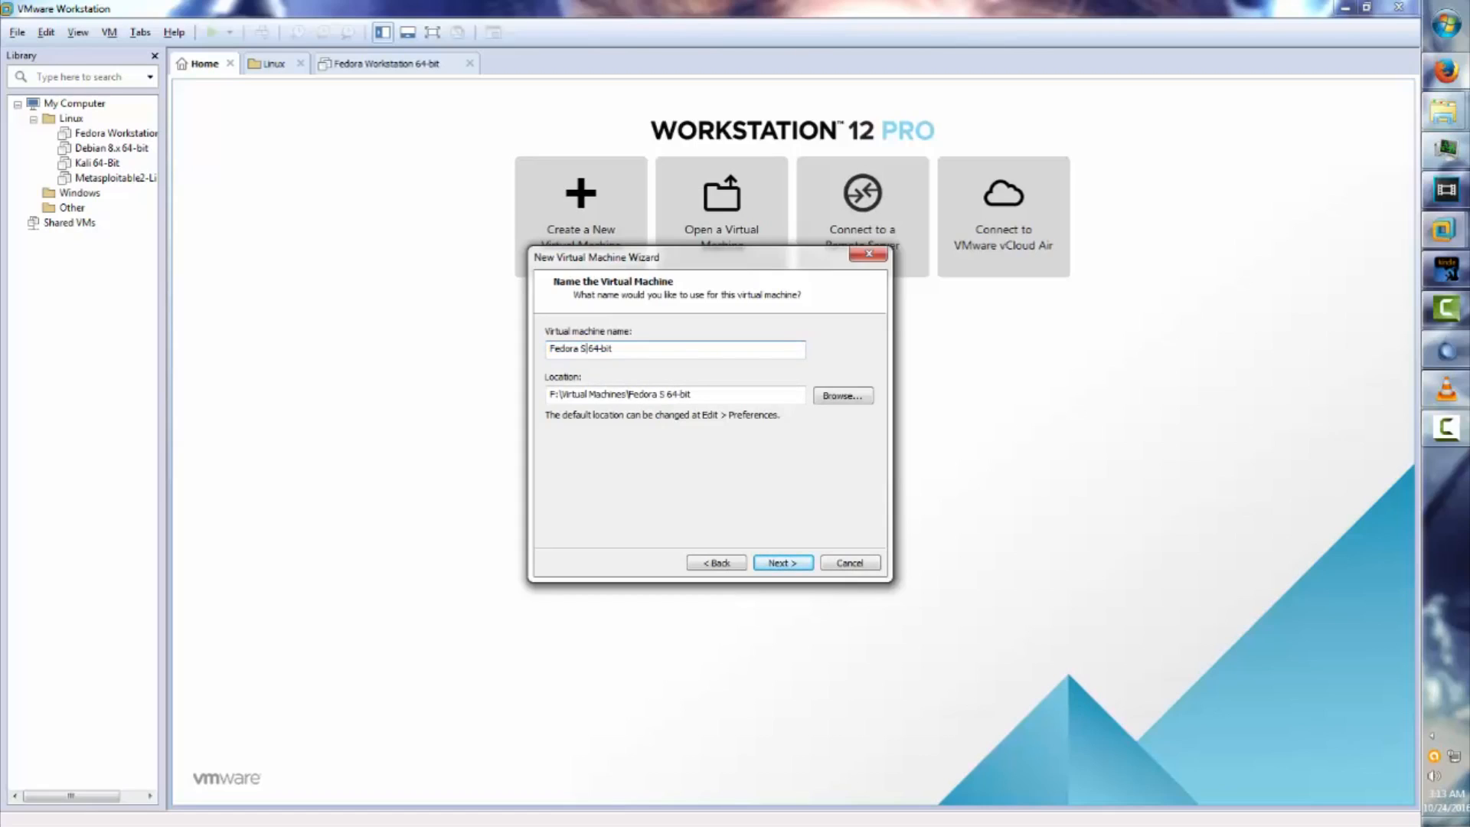
text(ver)
key(Return)
key(Return)
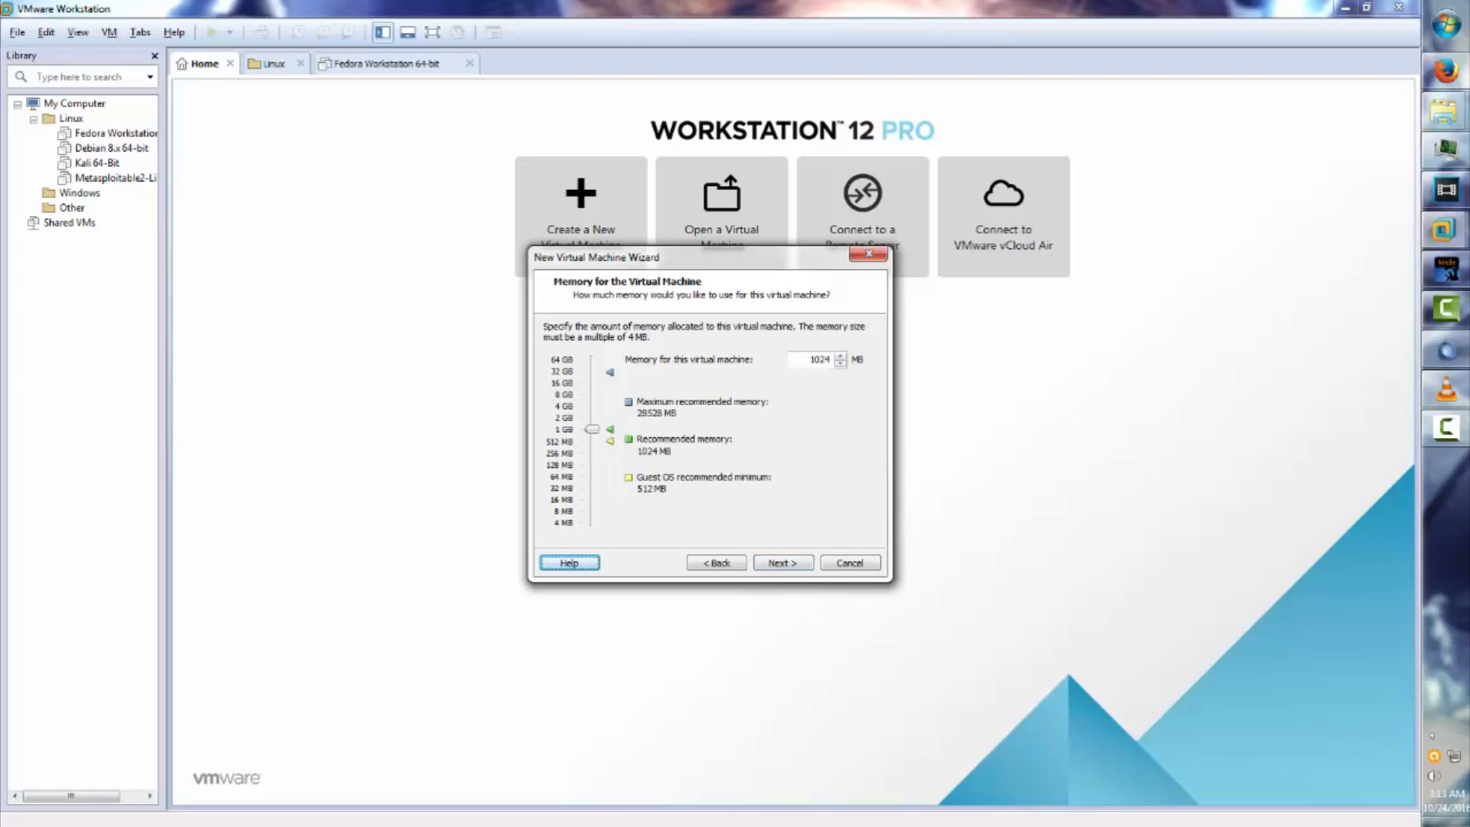
Keep 1024 MB memory, NAT, the LSI Logic controller, a SCSI disk, and create a new disk.
key(Return)
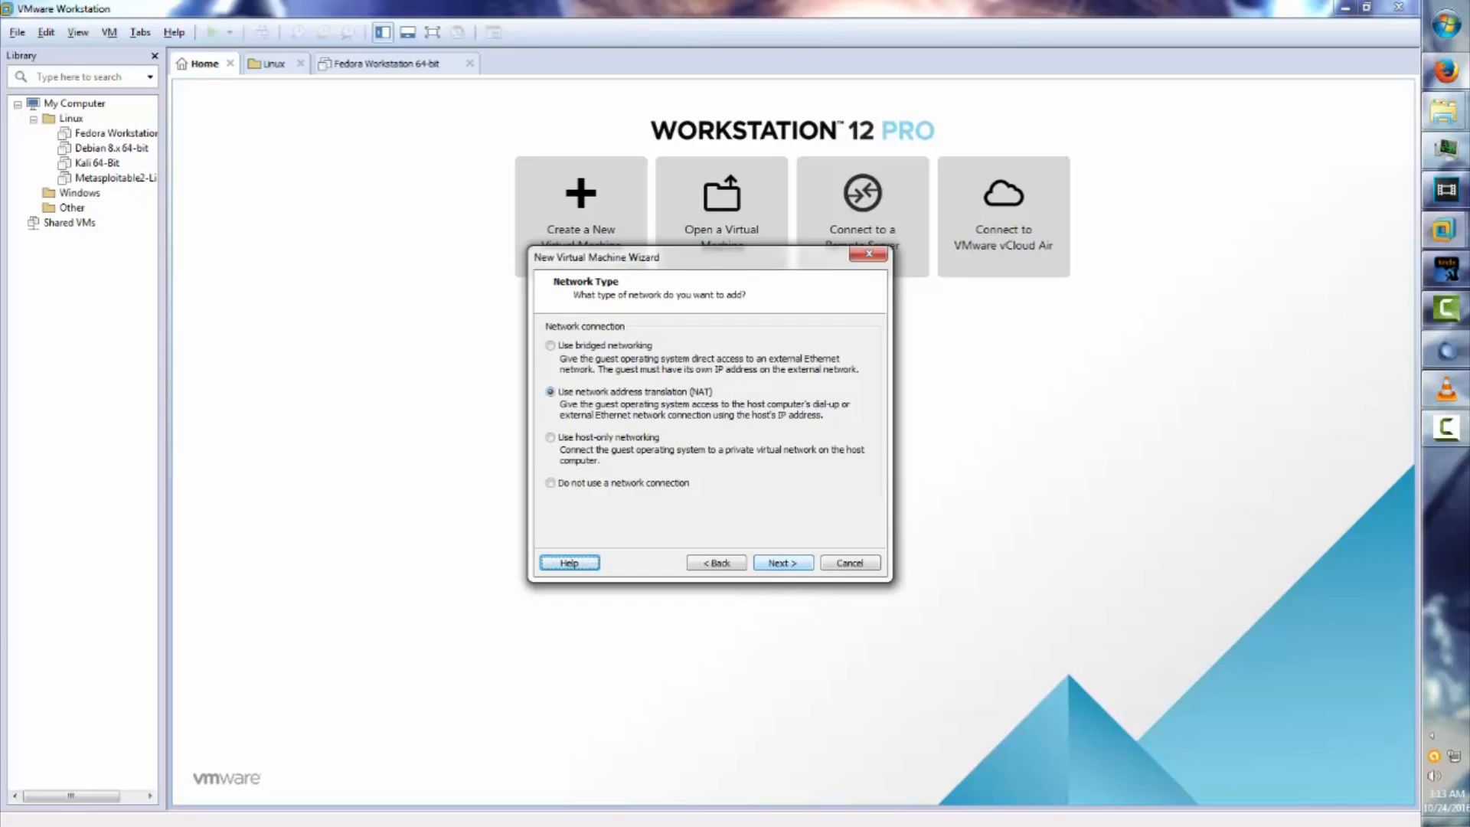
key(Return)
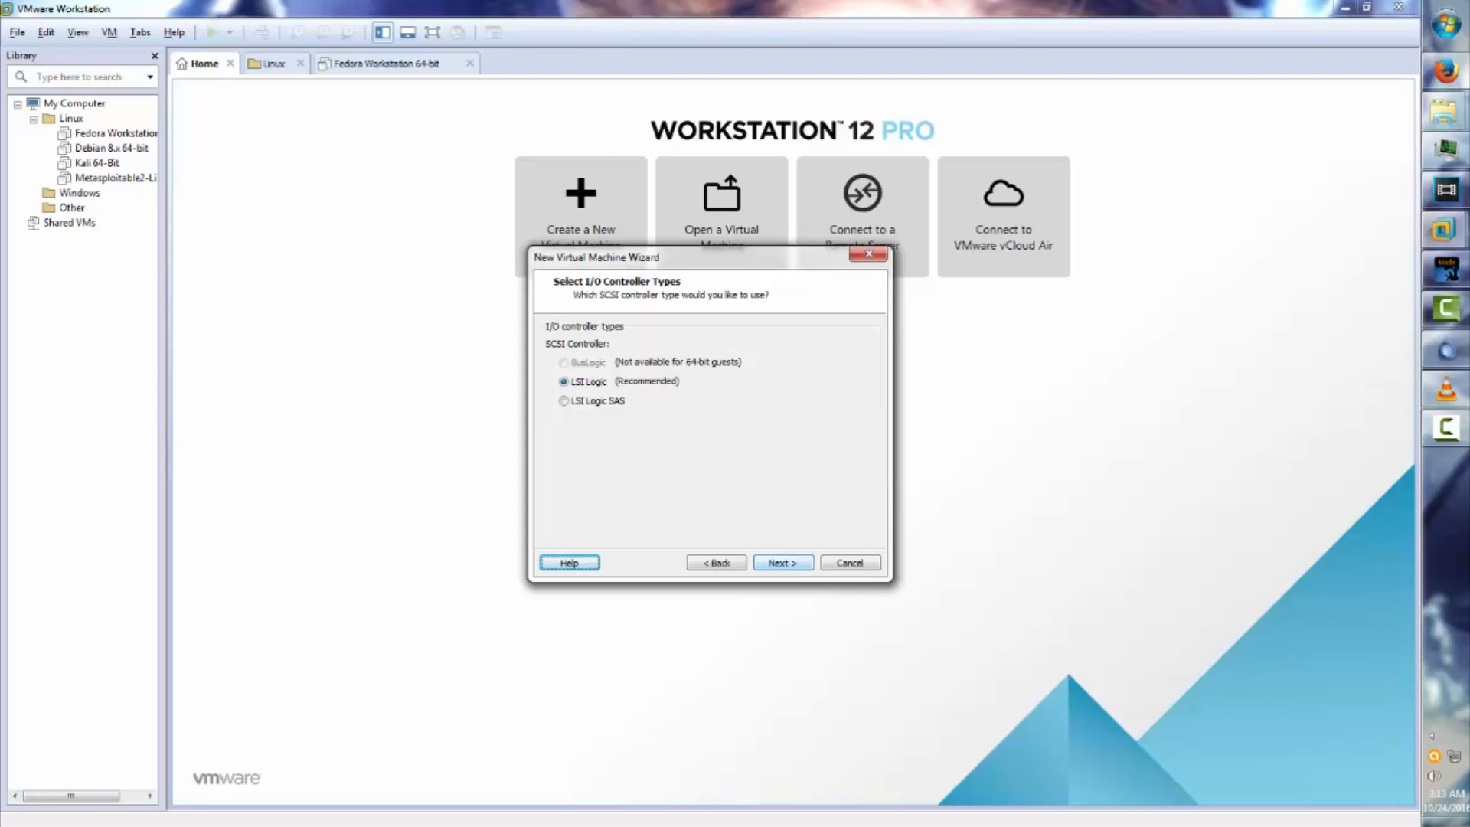
key(Return)
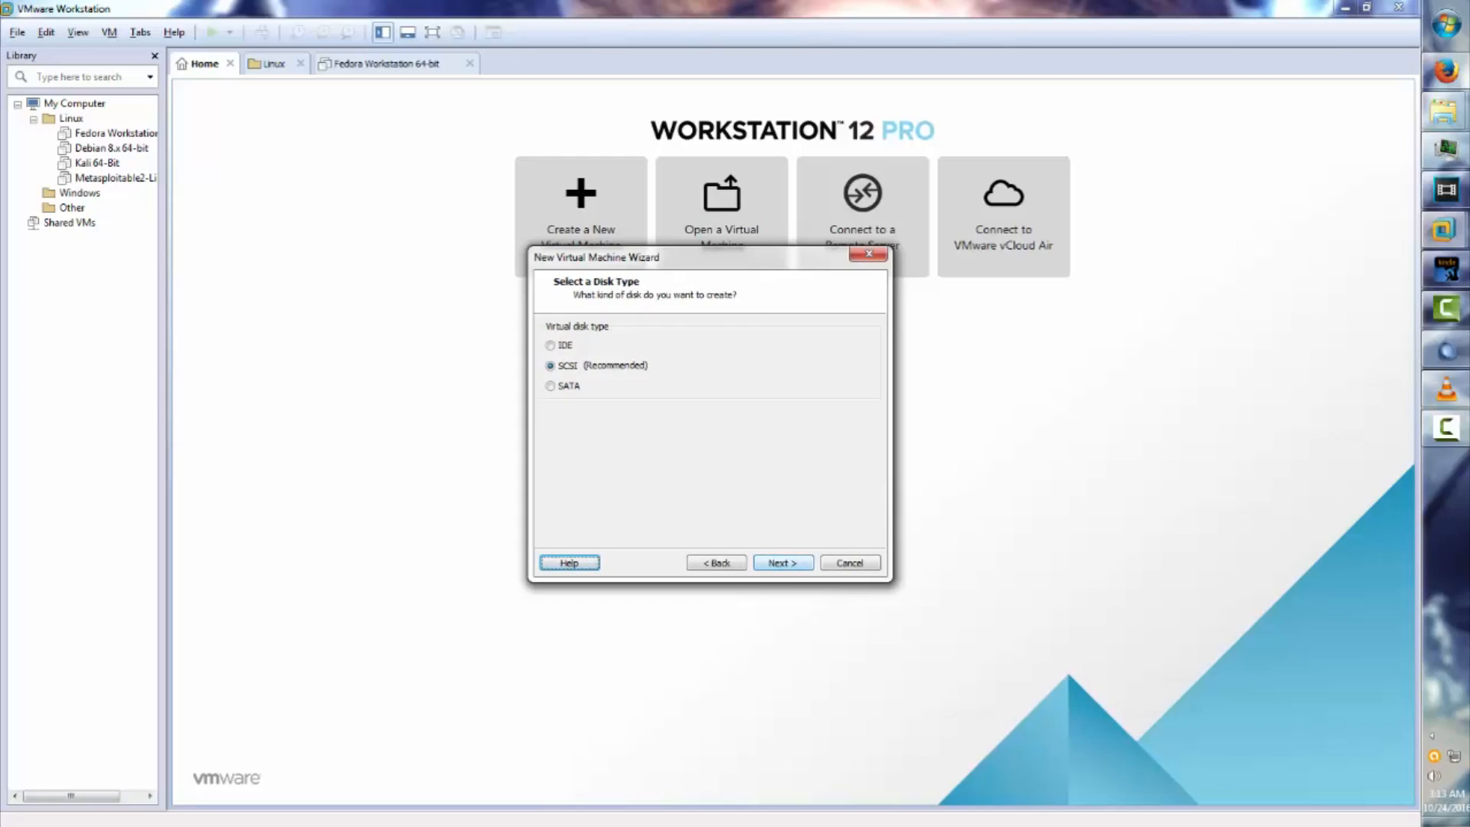
key(Return)
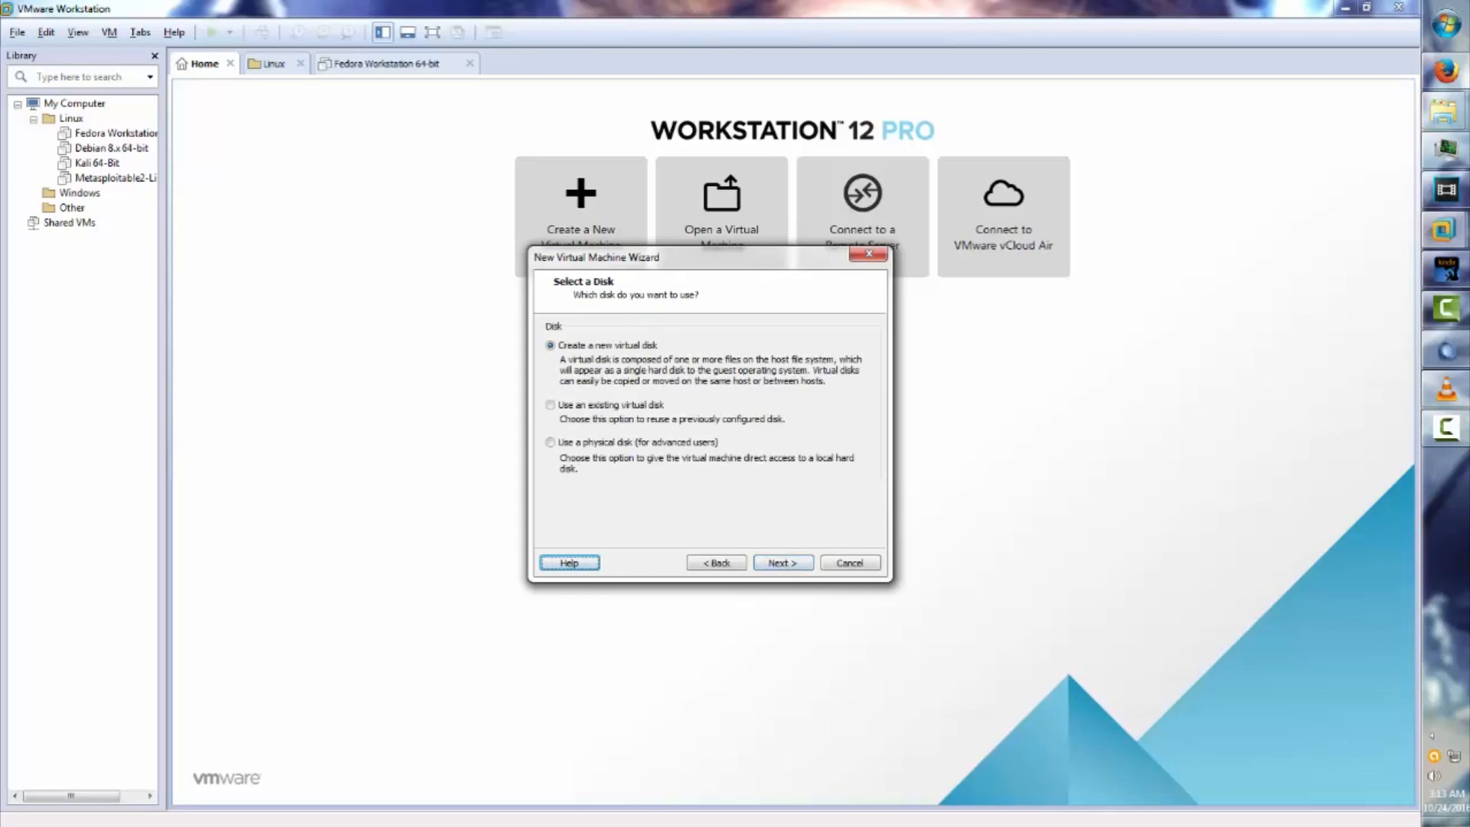
key(Return)
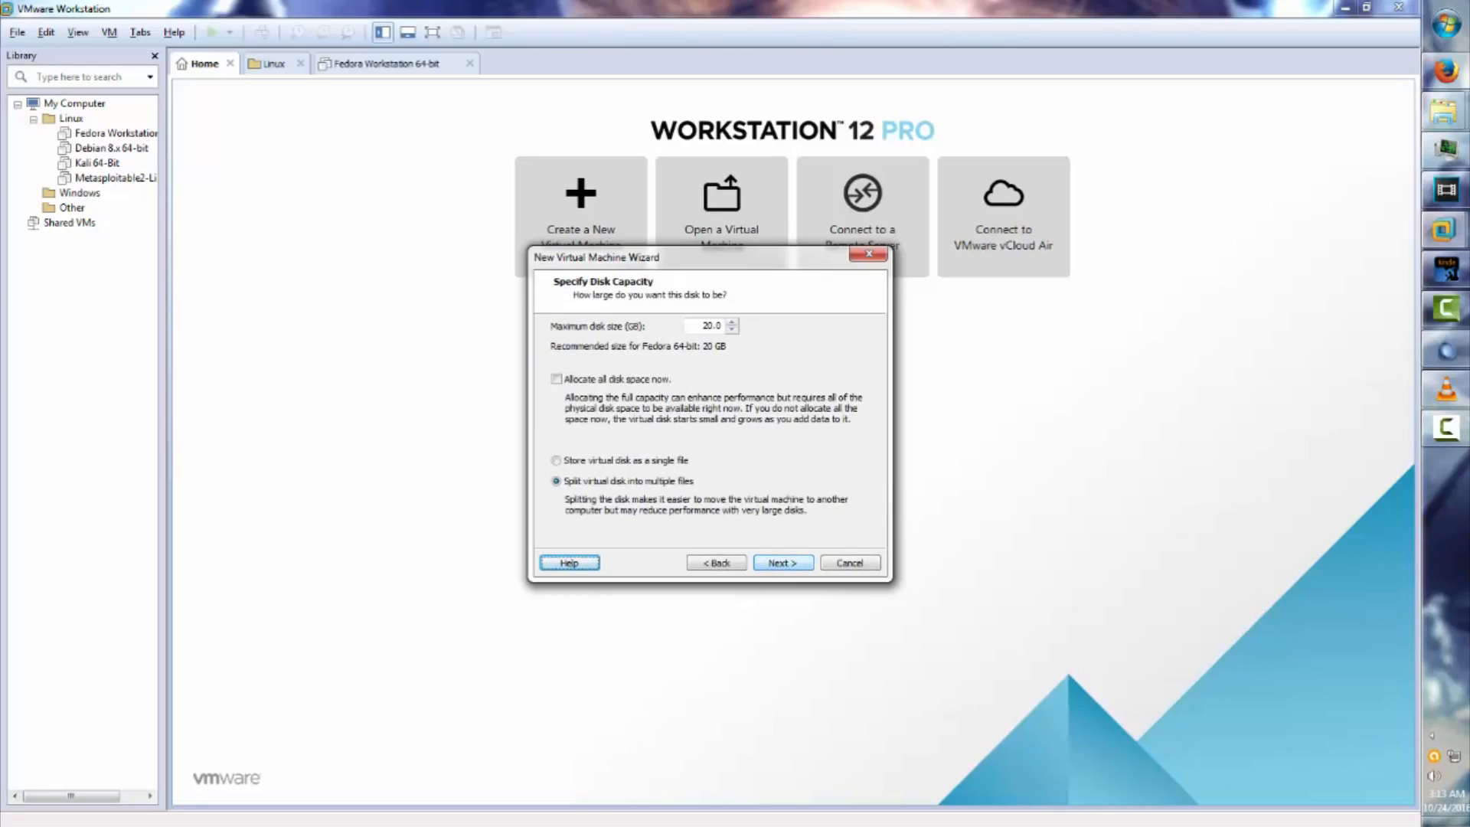
Make the 20 GB disk a single file, keep its file name, and open Customize Hardware.
click(557, 460)
key(Return)
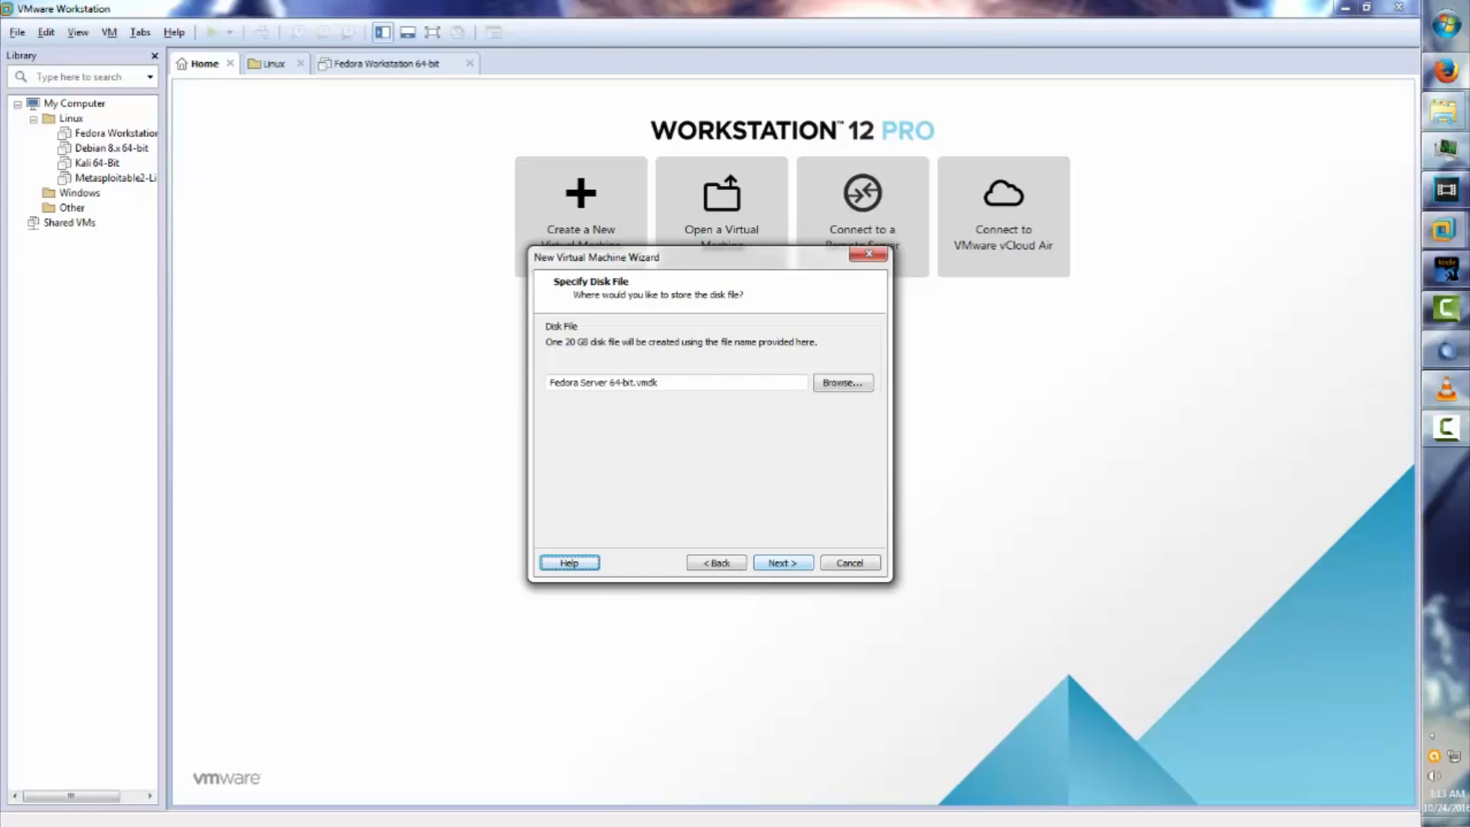
key(Return)
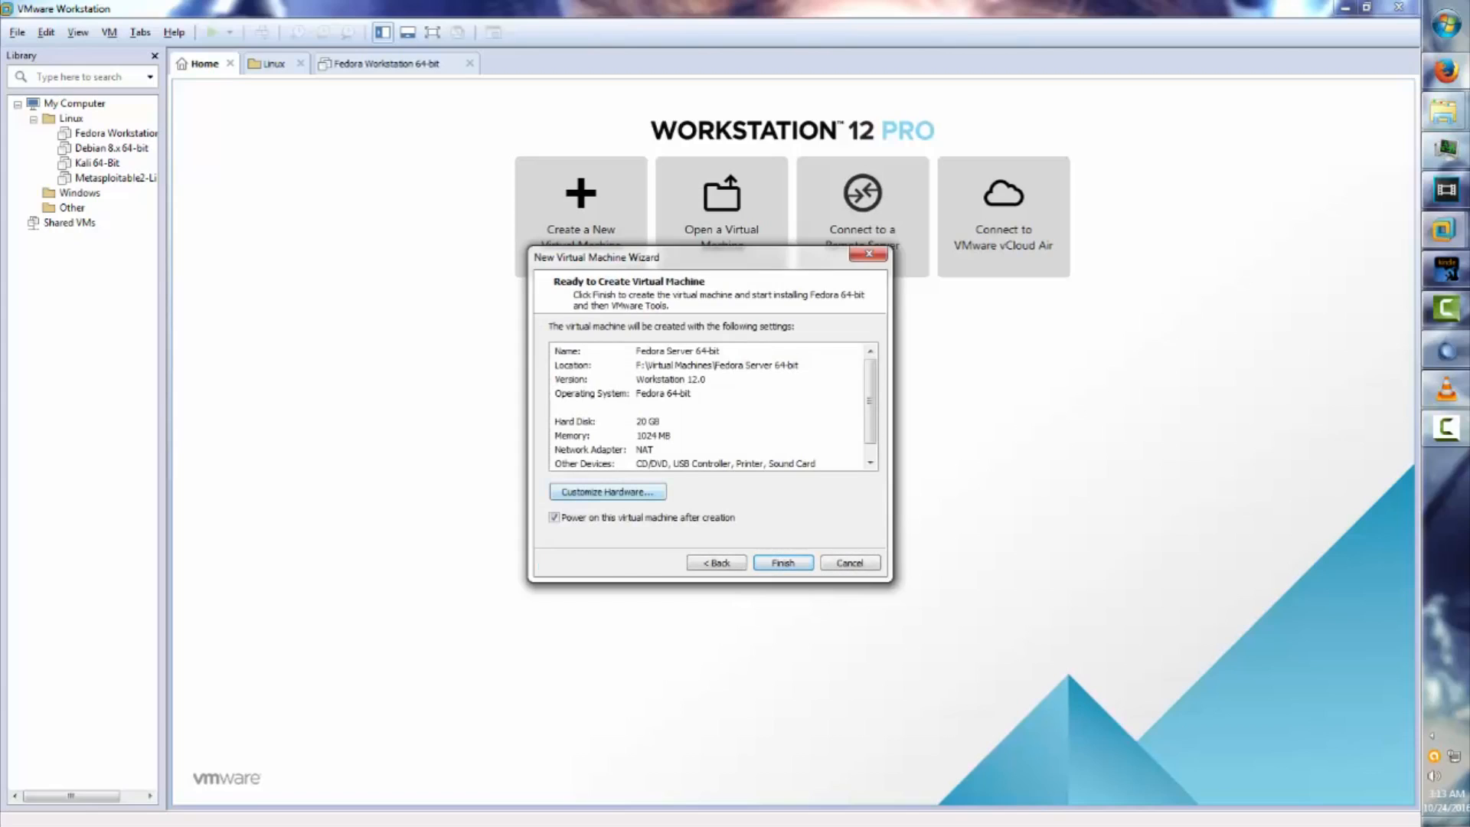
click(607, 491)
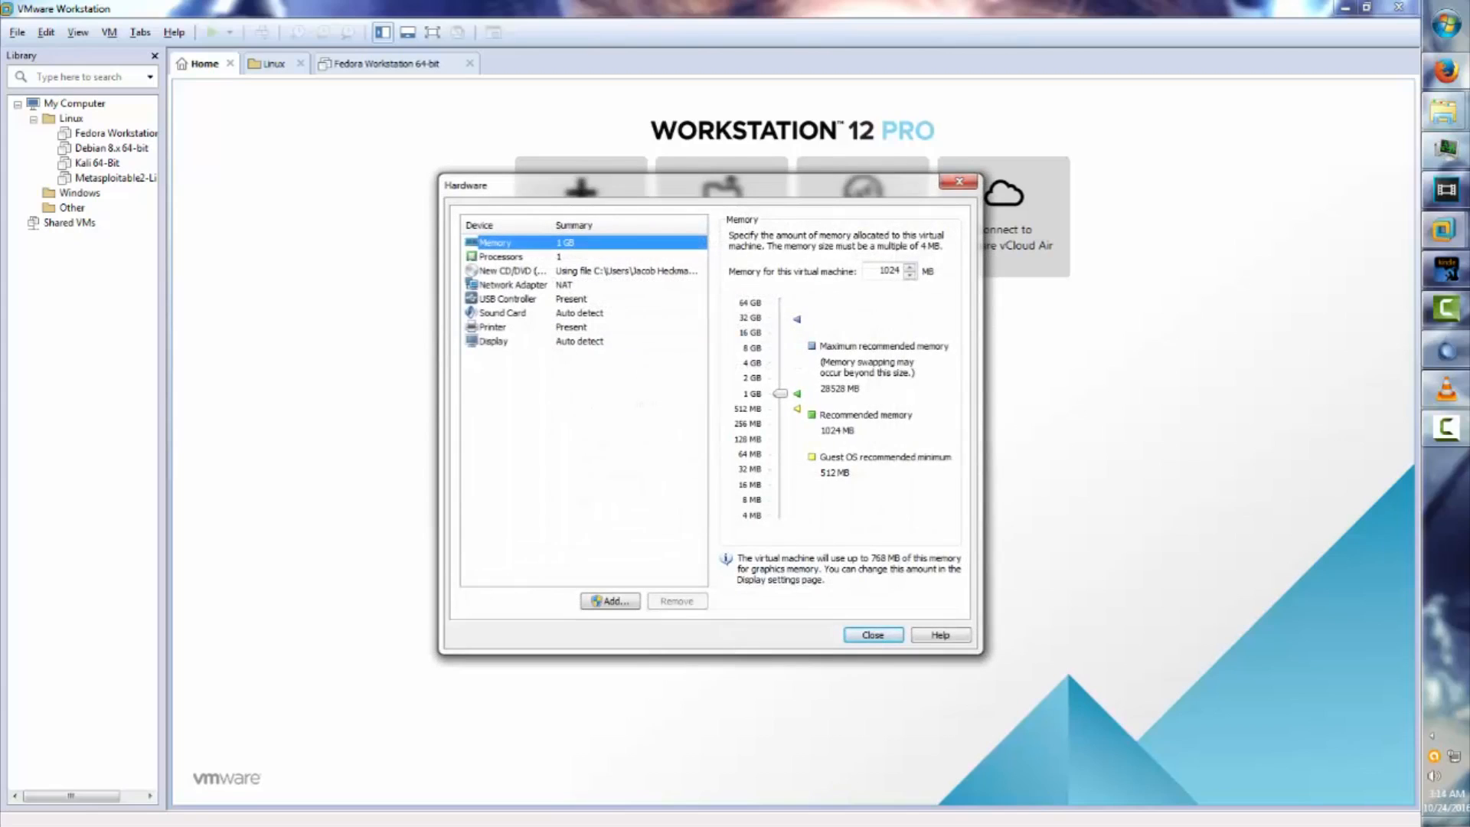
click(493, 327)
click(677, 601)
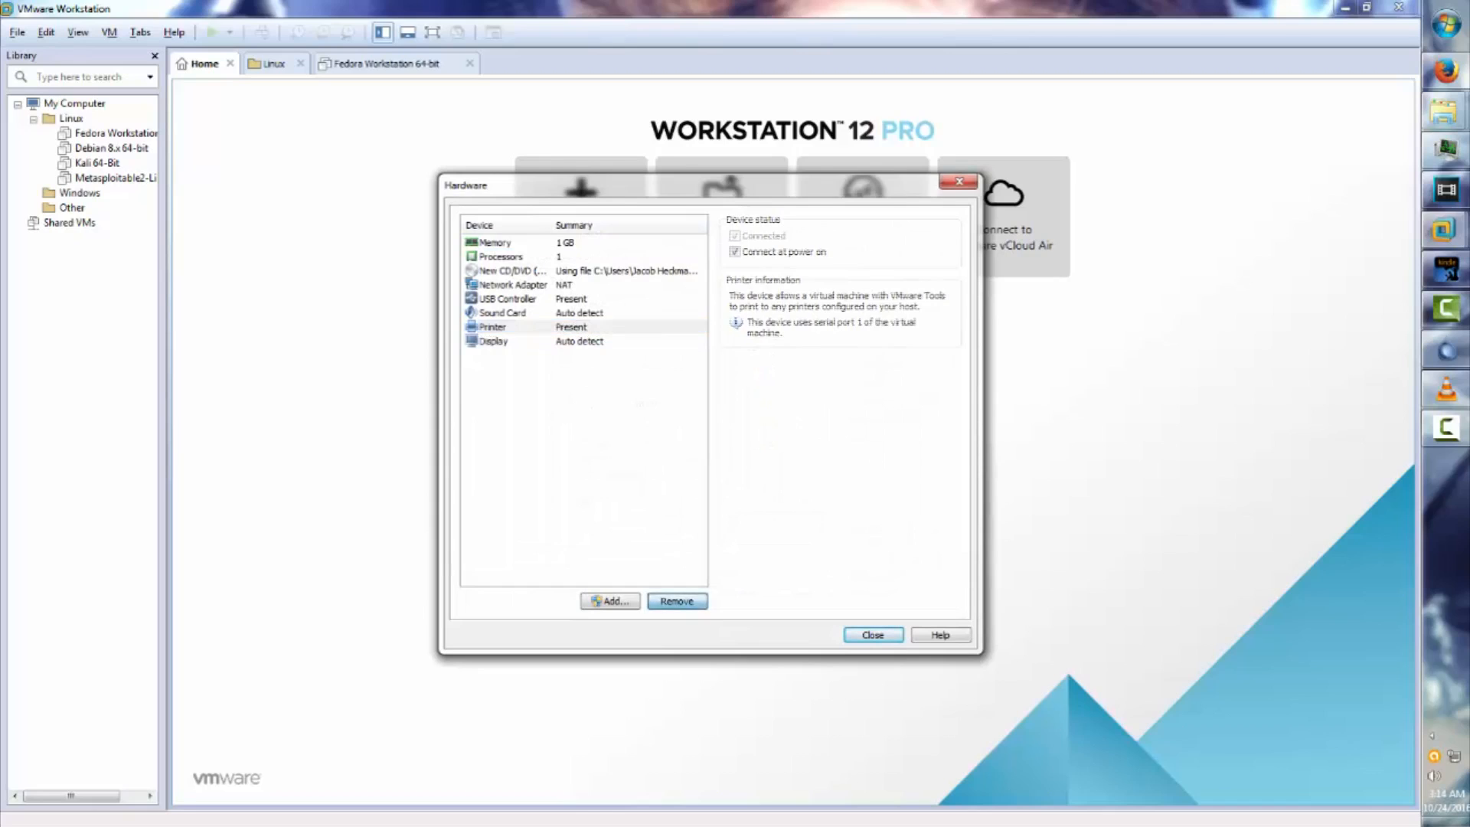
click(872, 635)
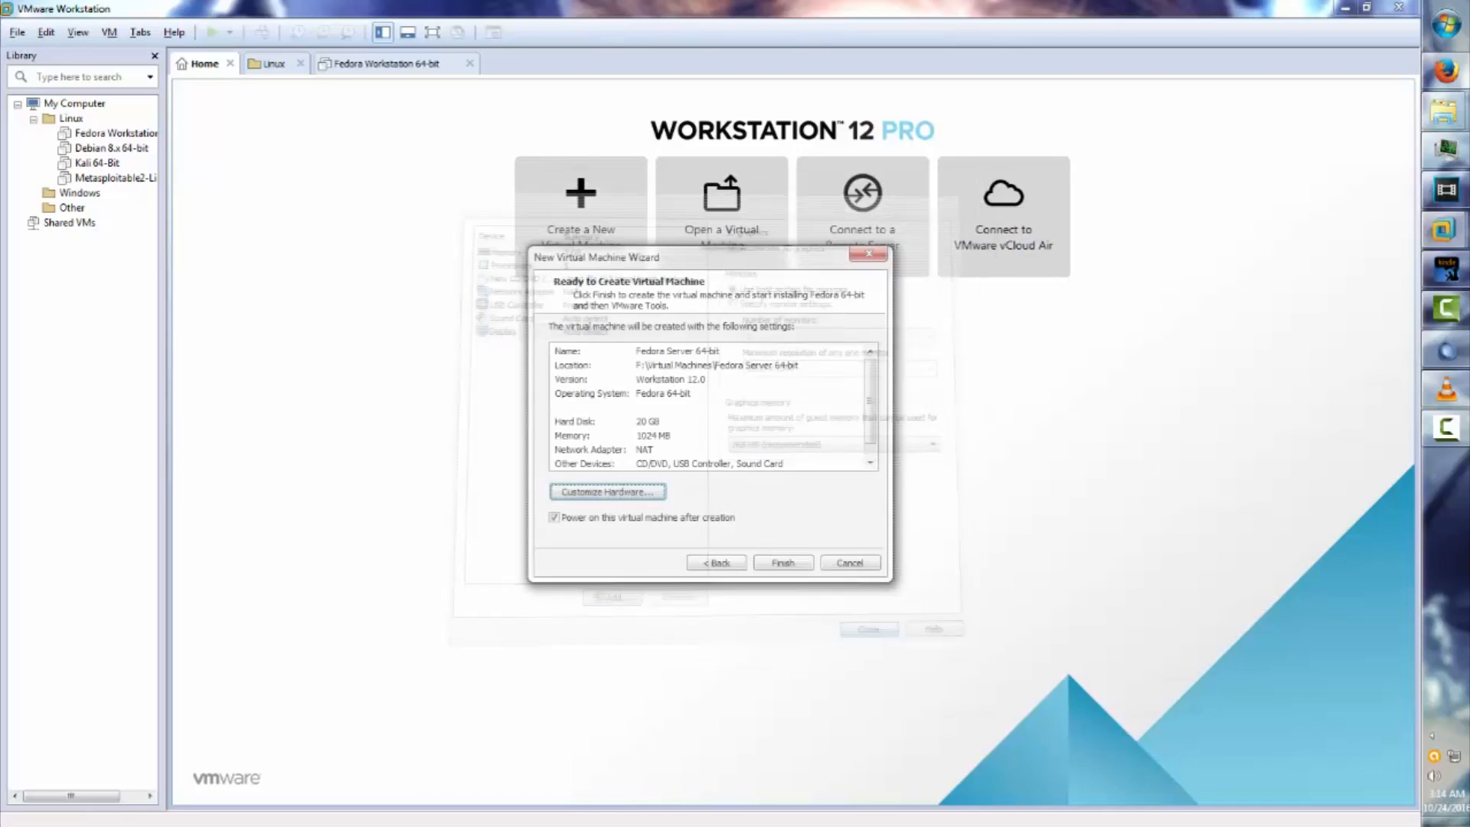
click(783, 562)
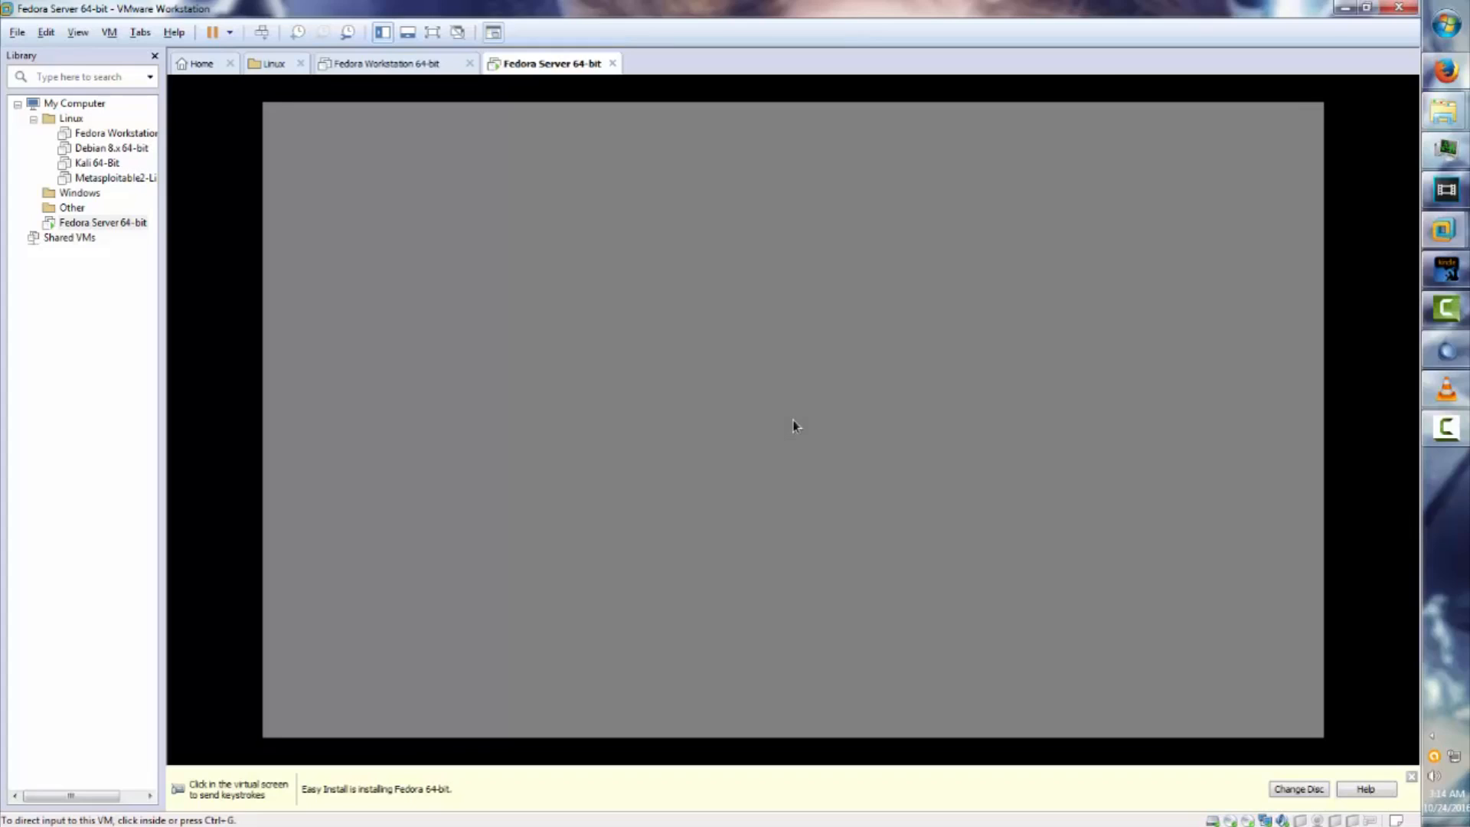
In the VM's User Creation form, enter the user's full name and a password with confirmation.
click(793, 421)
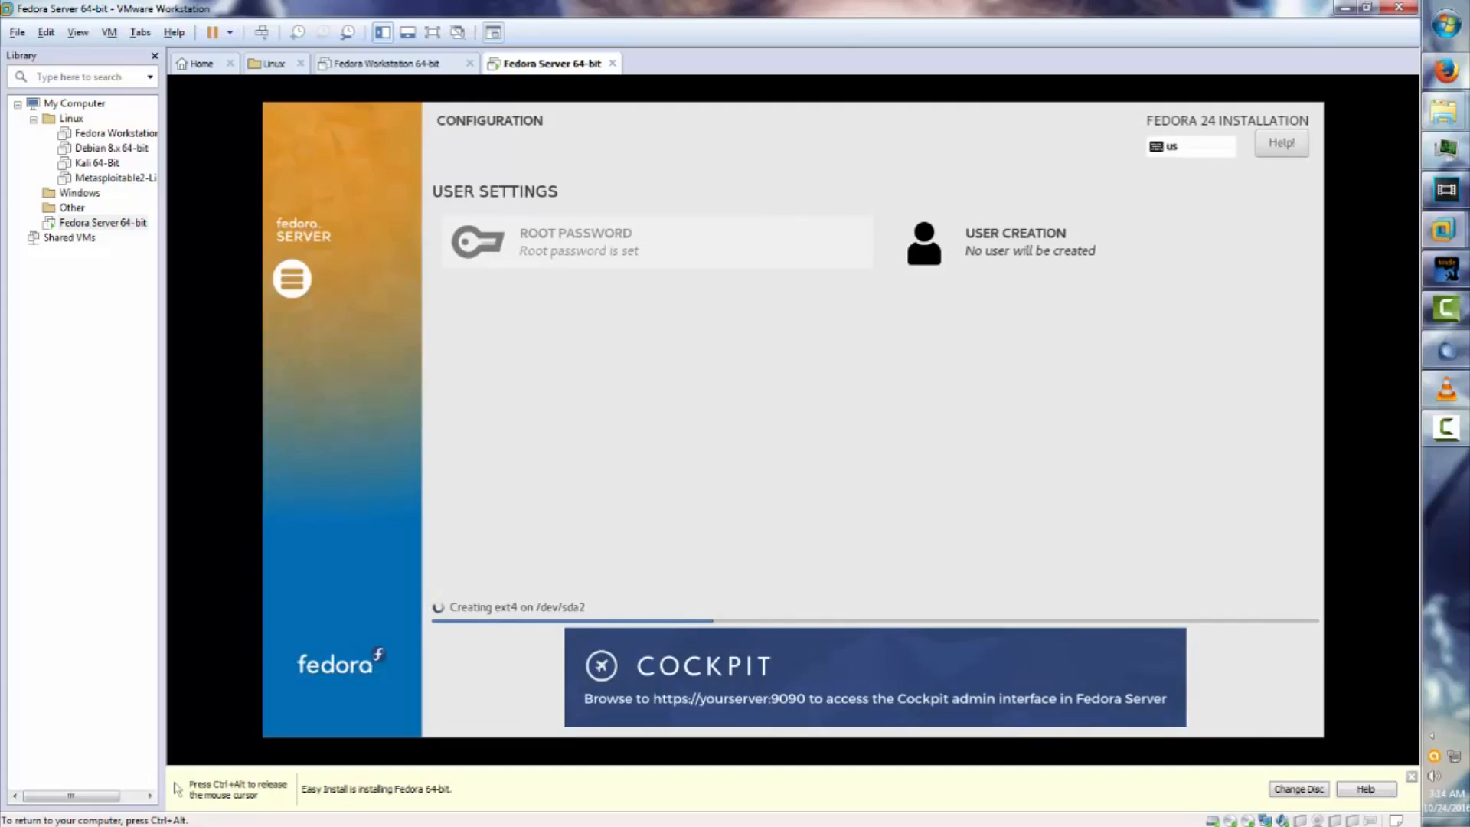
click(1015, 242)
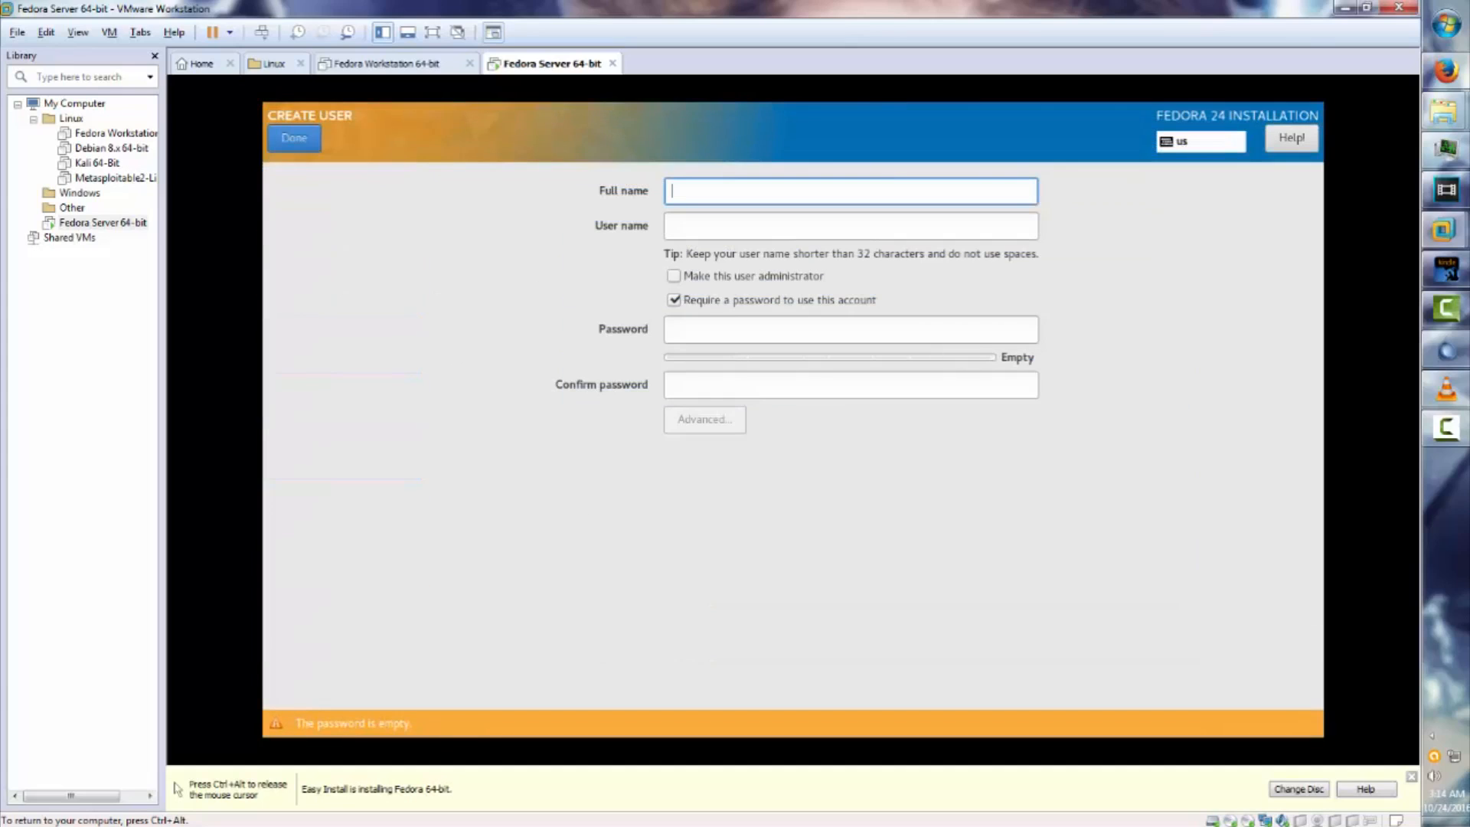
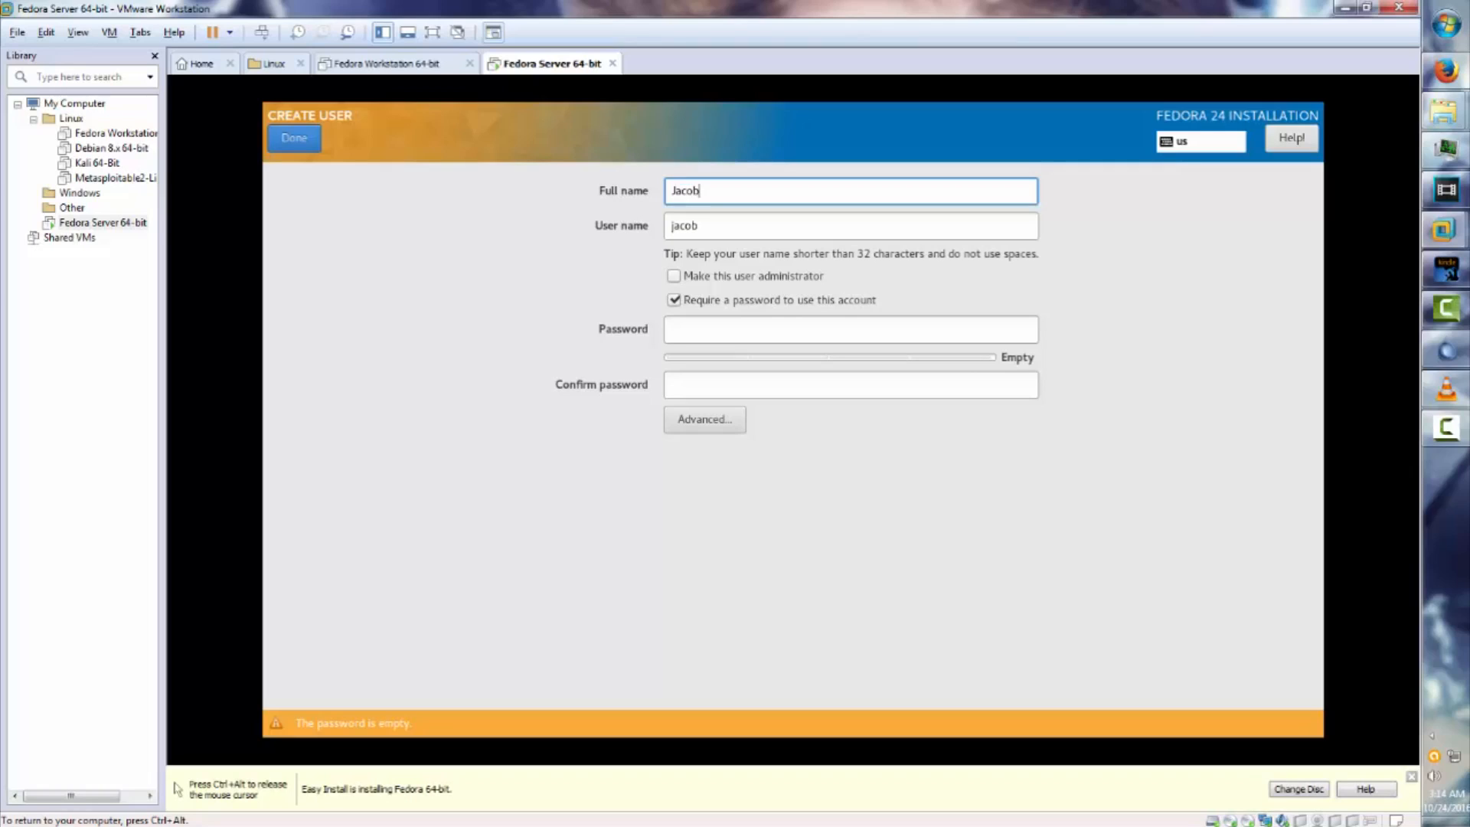
click(720, 330)
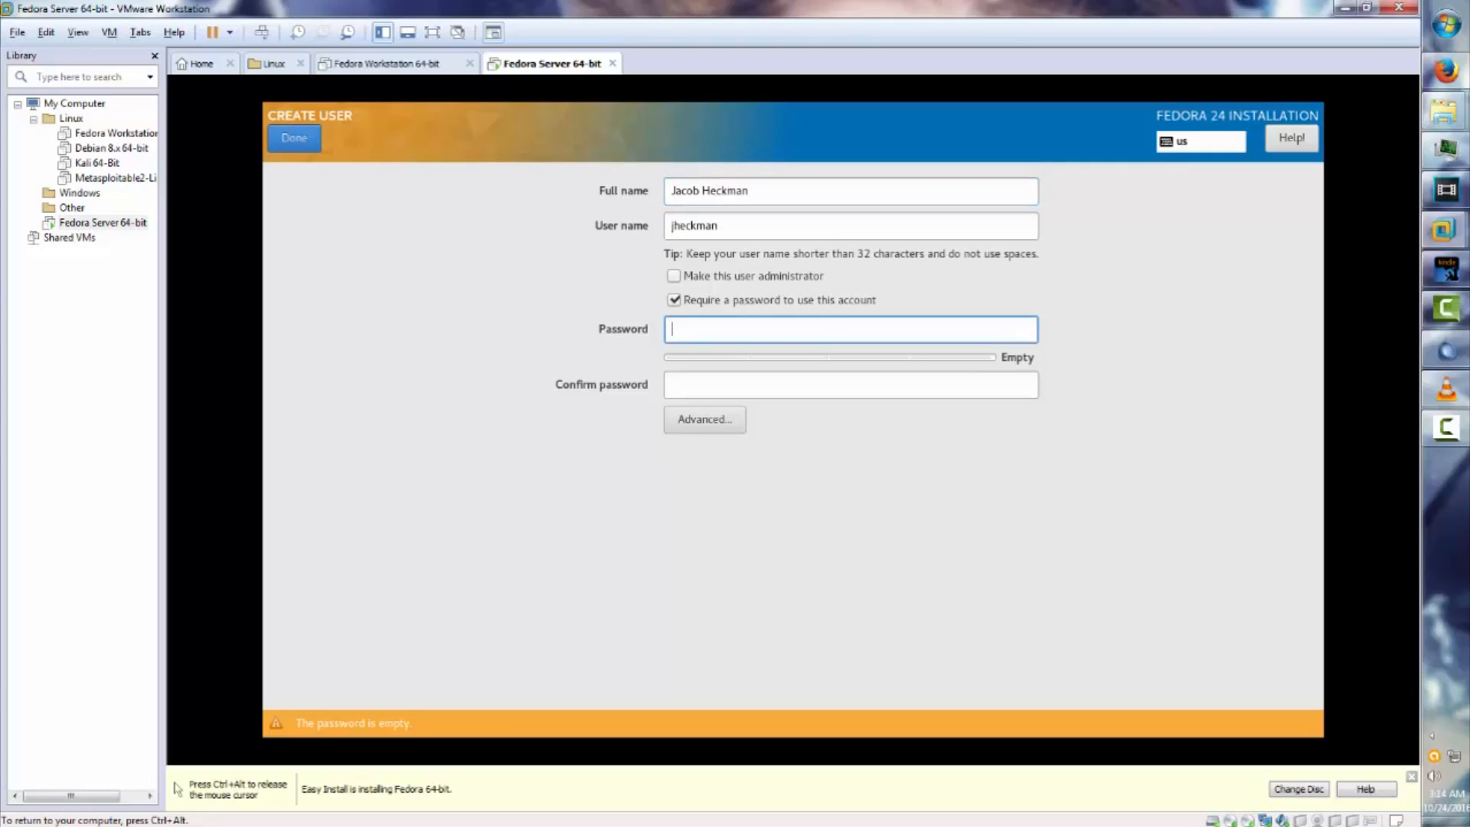
text(****)
key(Tab)
text(****)
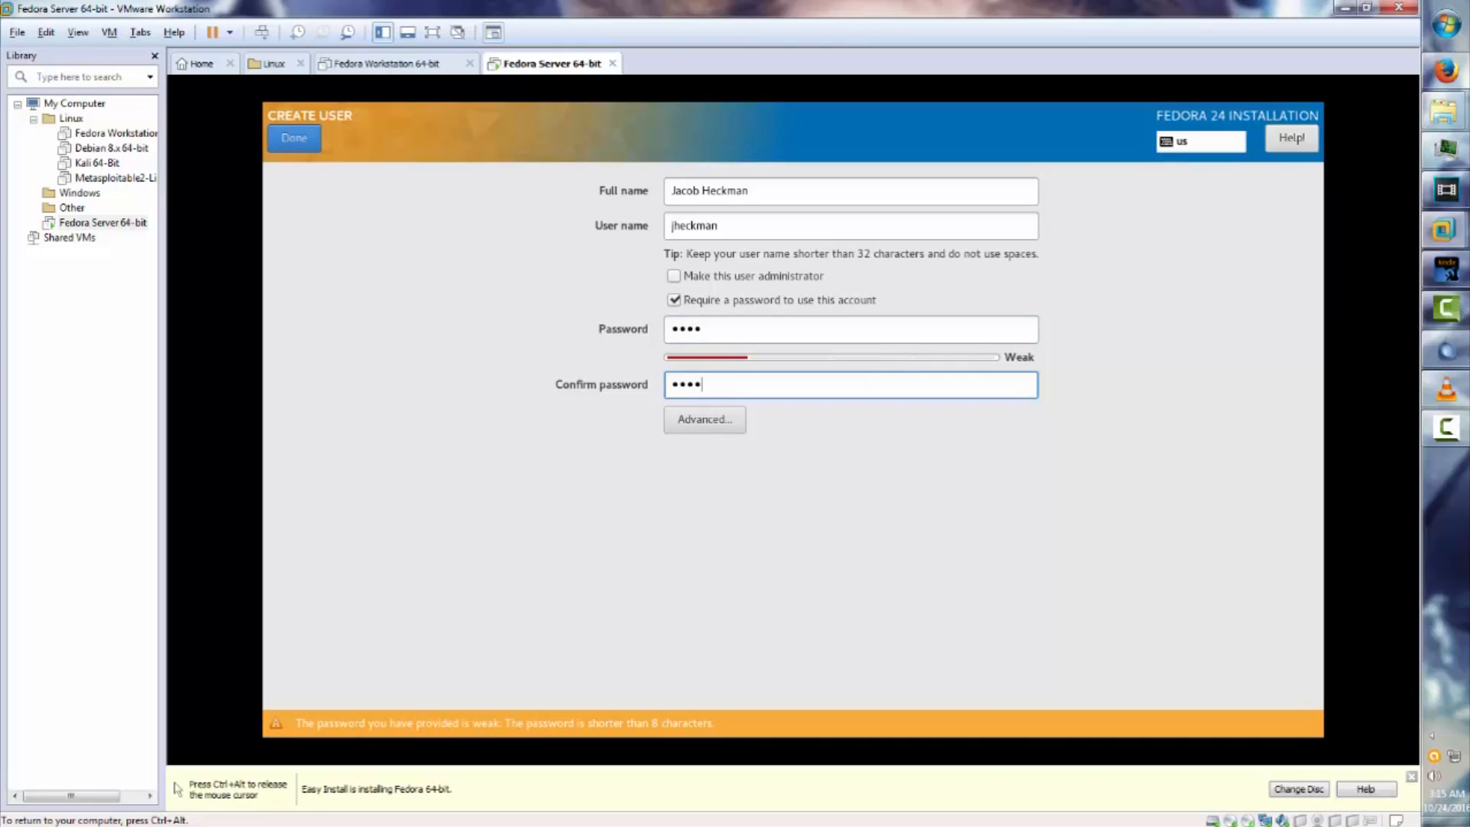
Retype a longer matching password in both fields and finish with Done.
key(shift+Tab)
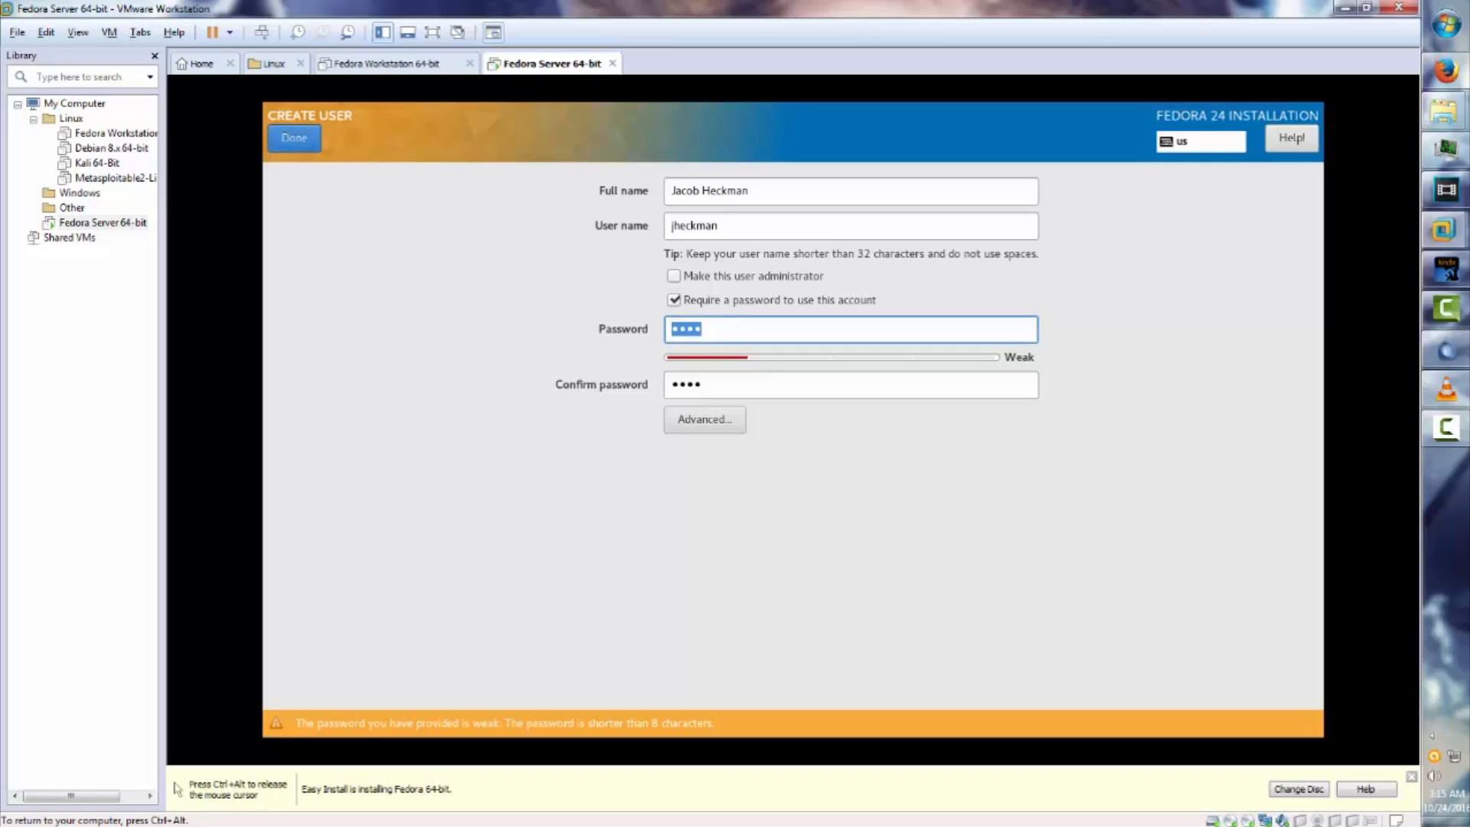
text(•••••)
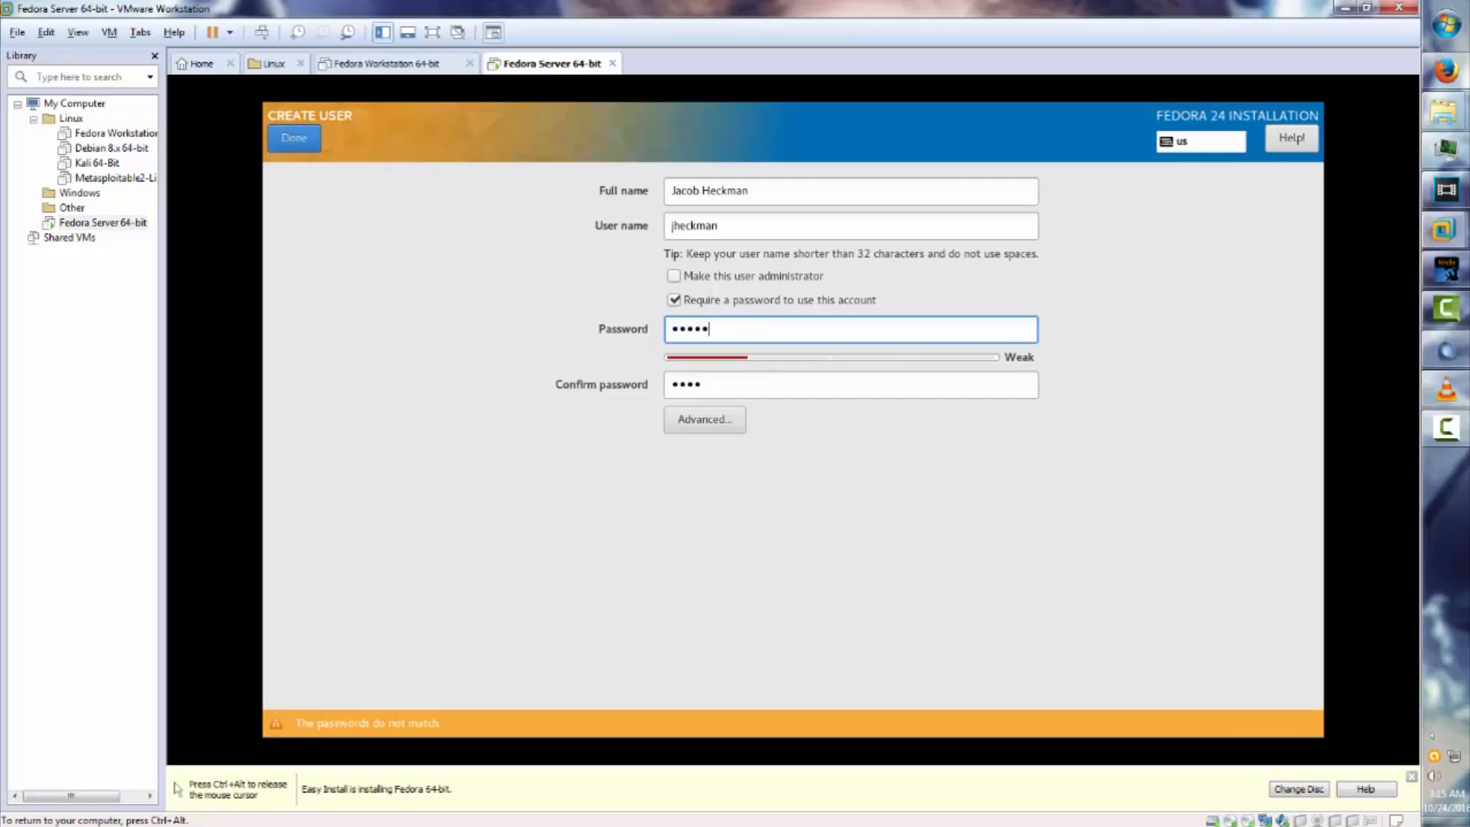
text(•••••)
key(Tab)
text(•••••)
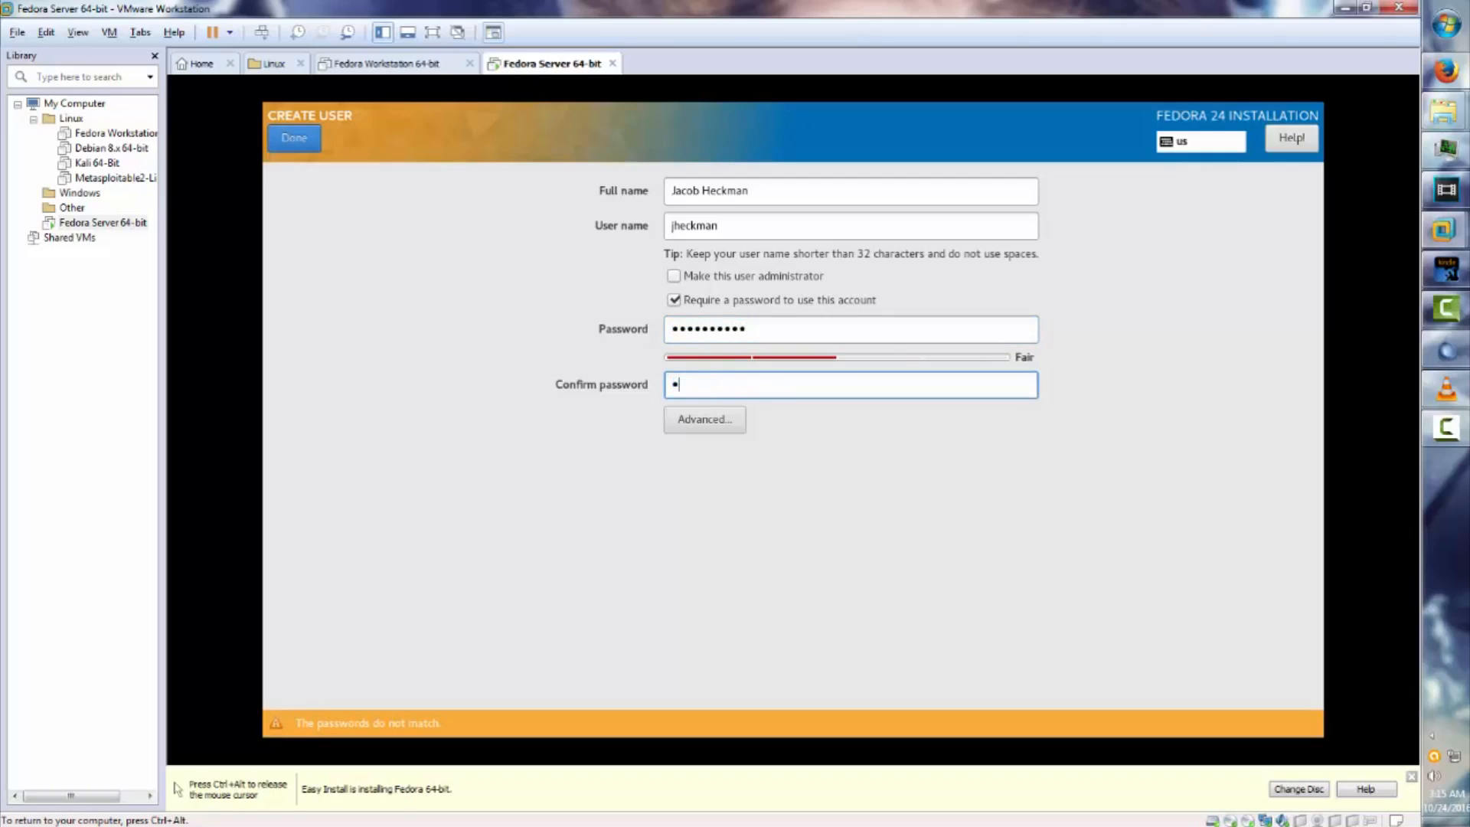
text(•••)
text(1)
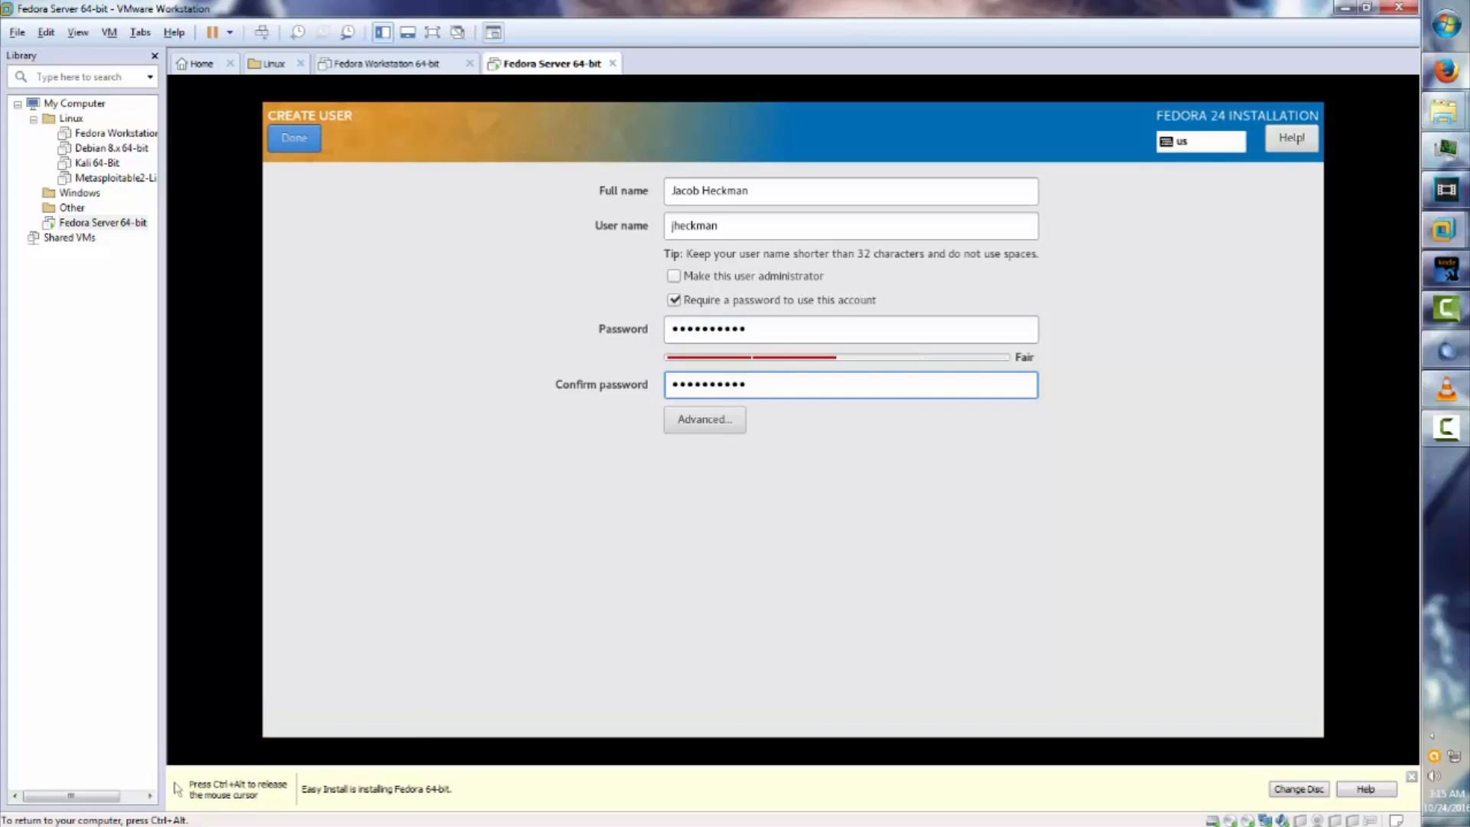
click(294, 139)
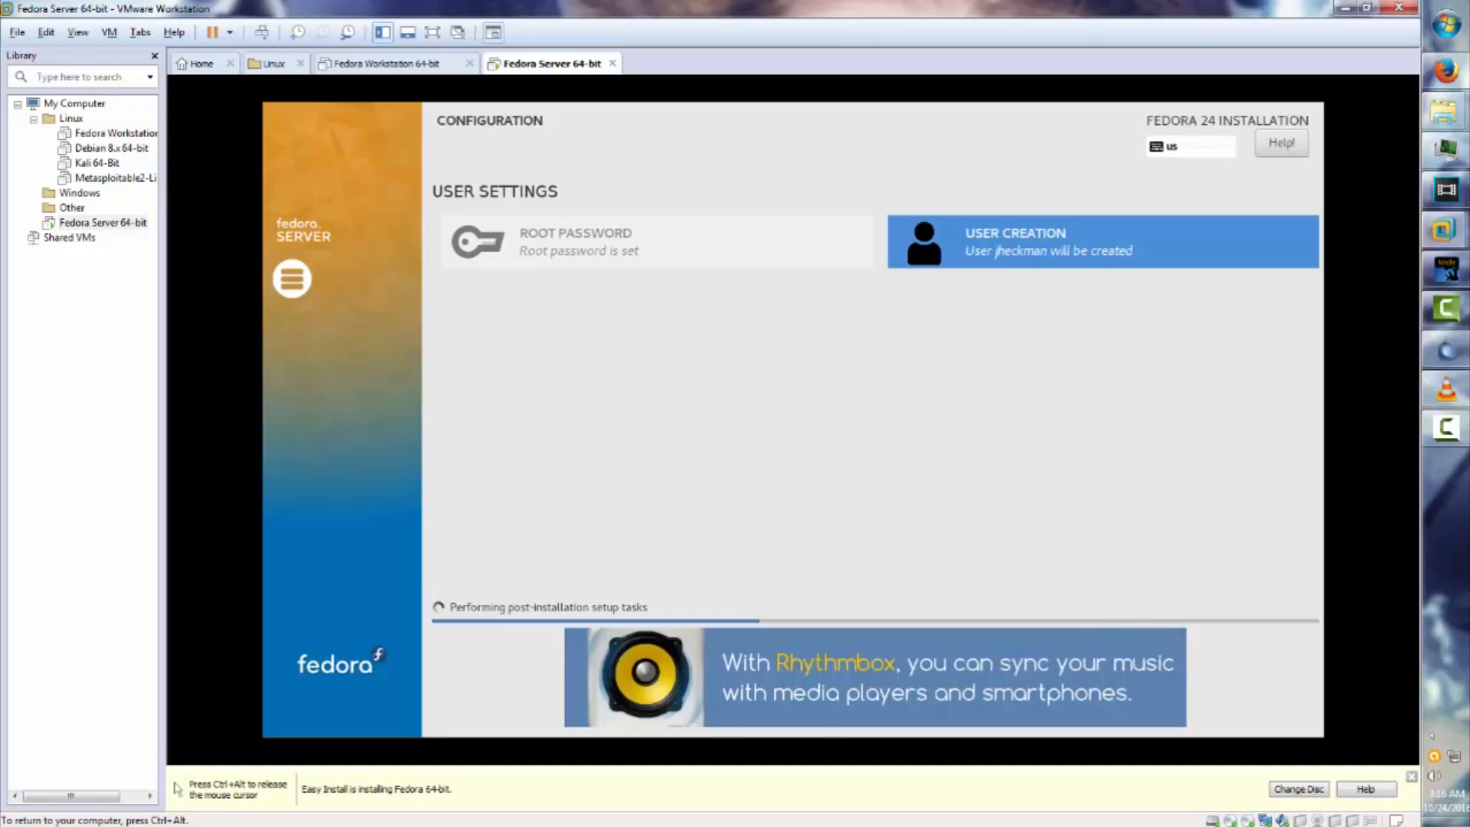
Once post-installation setup tasks are running, release keyboard and mouse from the VM with Ctrl+Alt.
key(ctrl+alt)
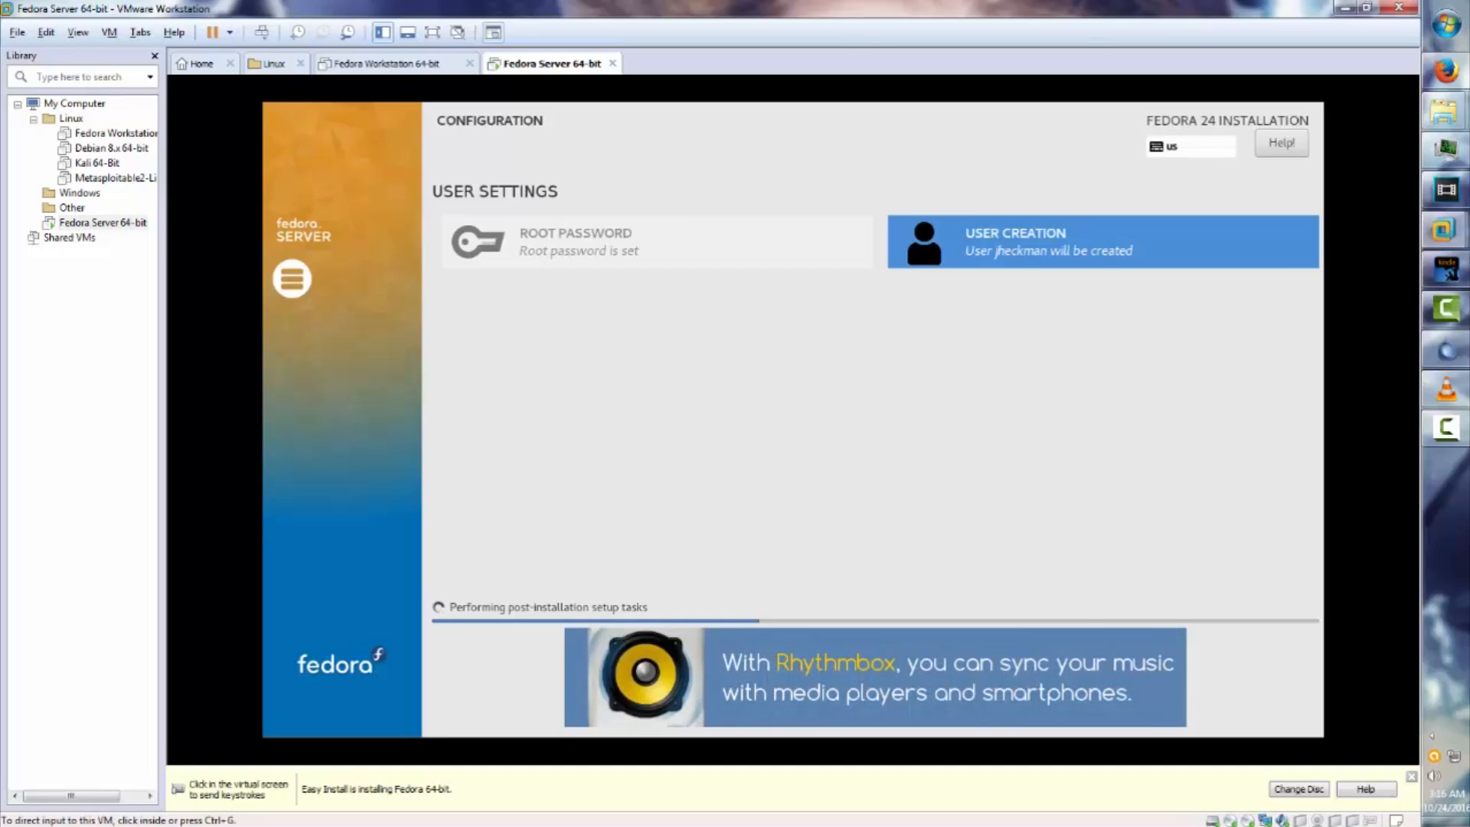
Dismiss the yellow Easy Install bar and toggle VM input while the system reboots to GRUB.
click(1410, 776)
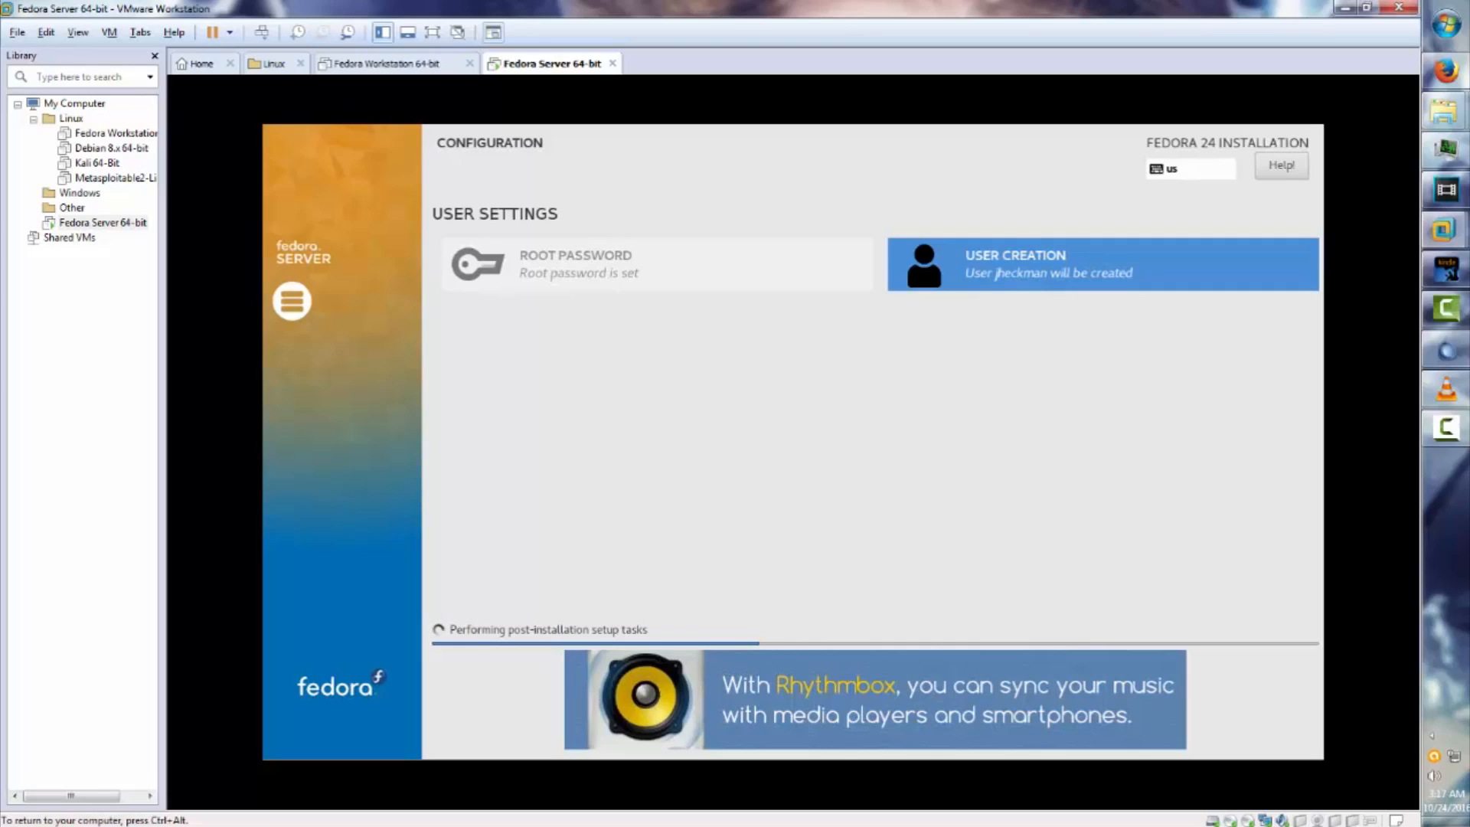
key(ctrl+alt)
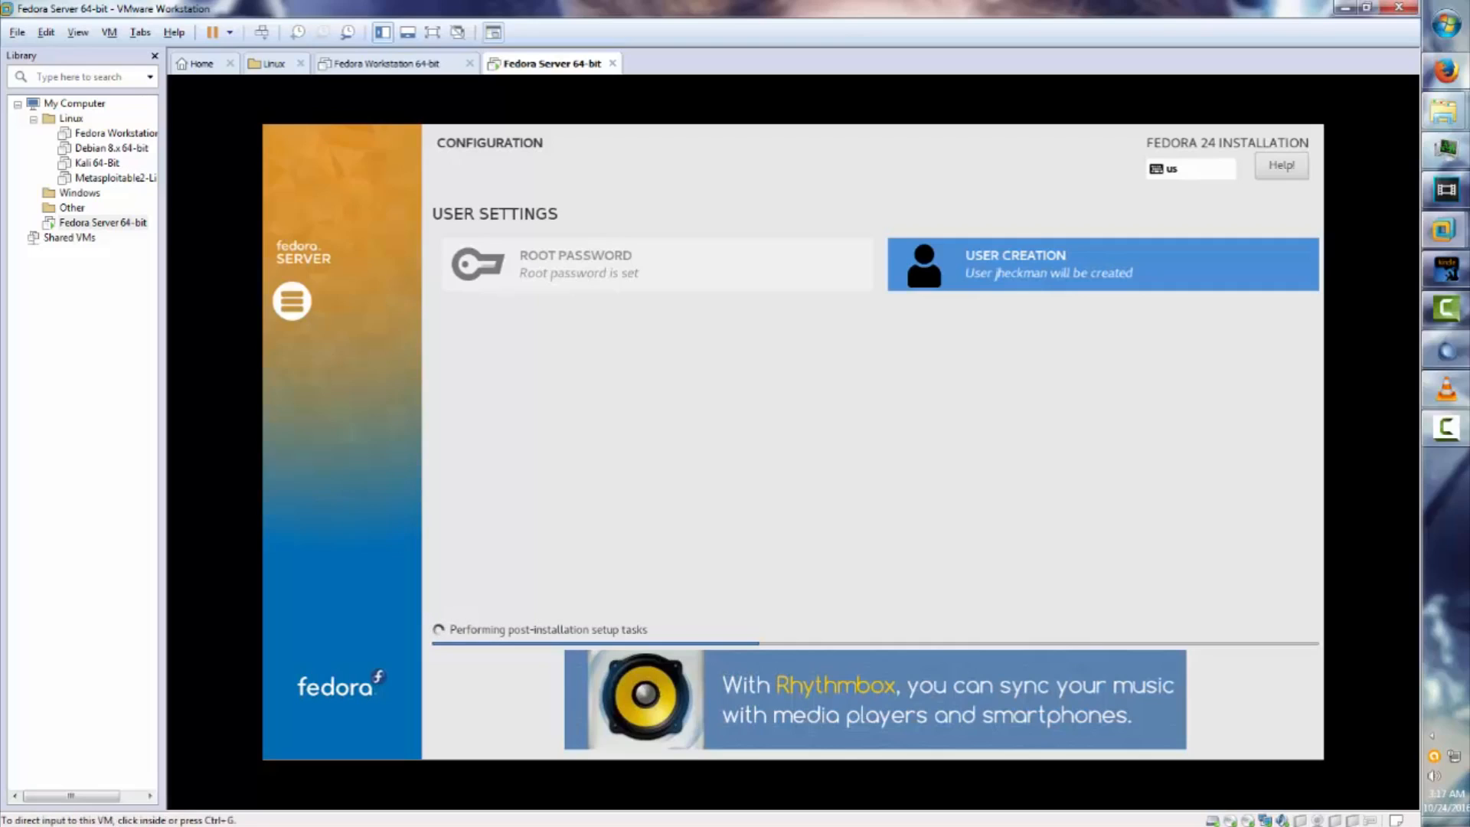
key(ctrl+g)
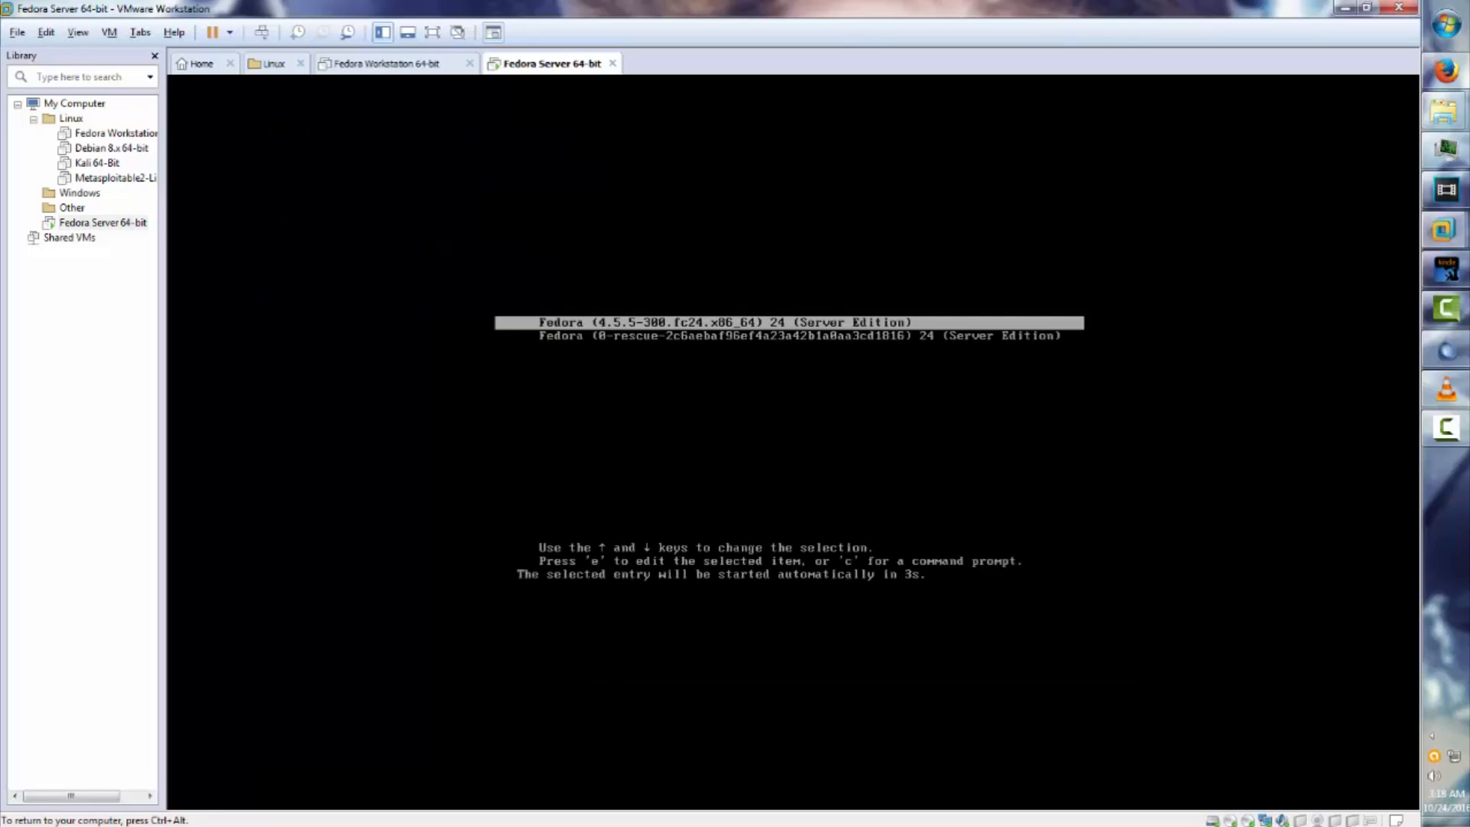
Boot the default Fedora 24 (Server Edition) GRUB entry through to the localhost login prompt.
key(Return)
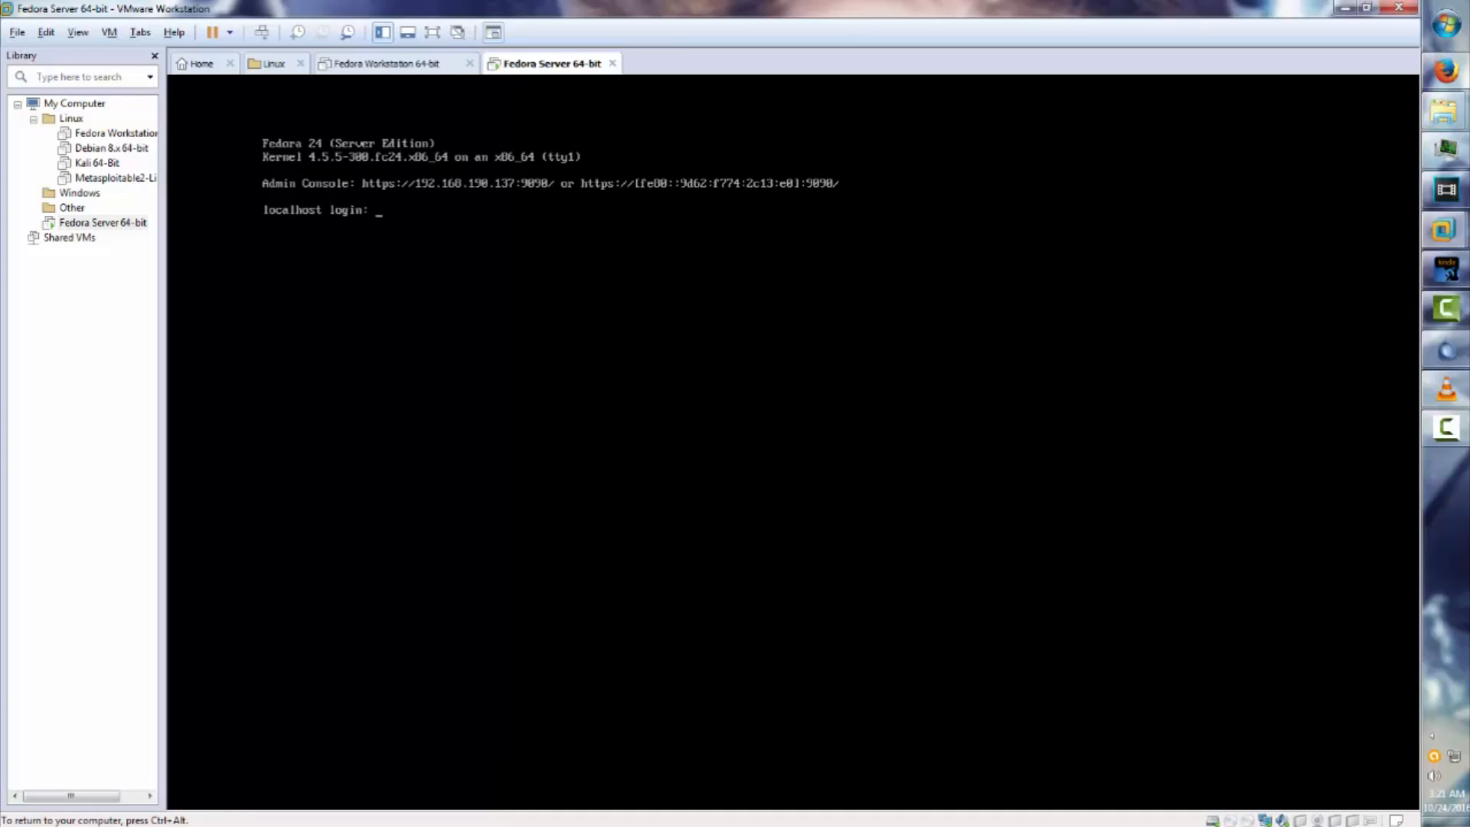
Log in as root at the Fedora console and run help to list bash's built-in commands.
text(root)
key(Return)
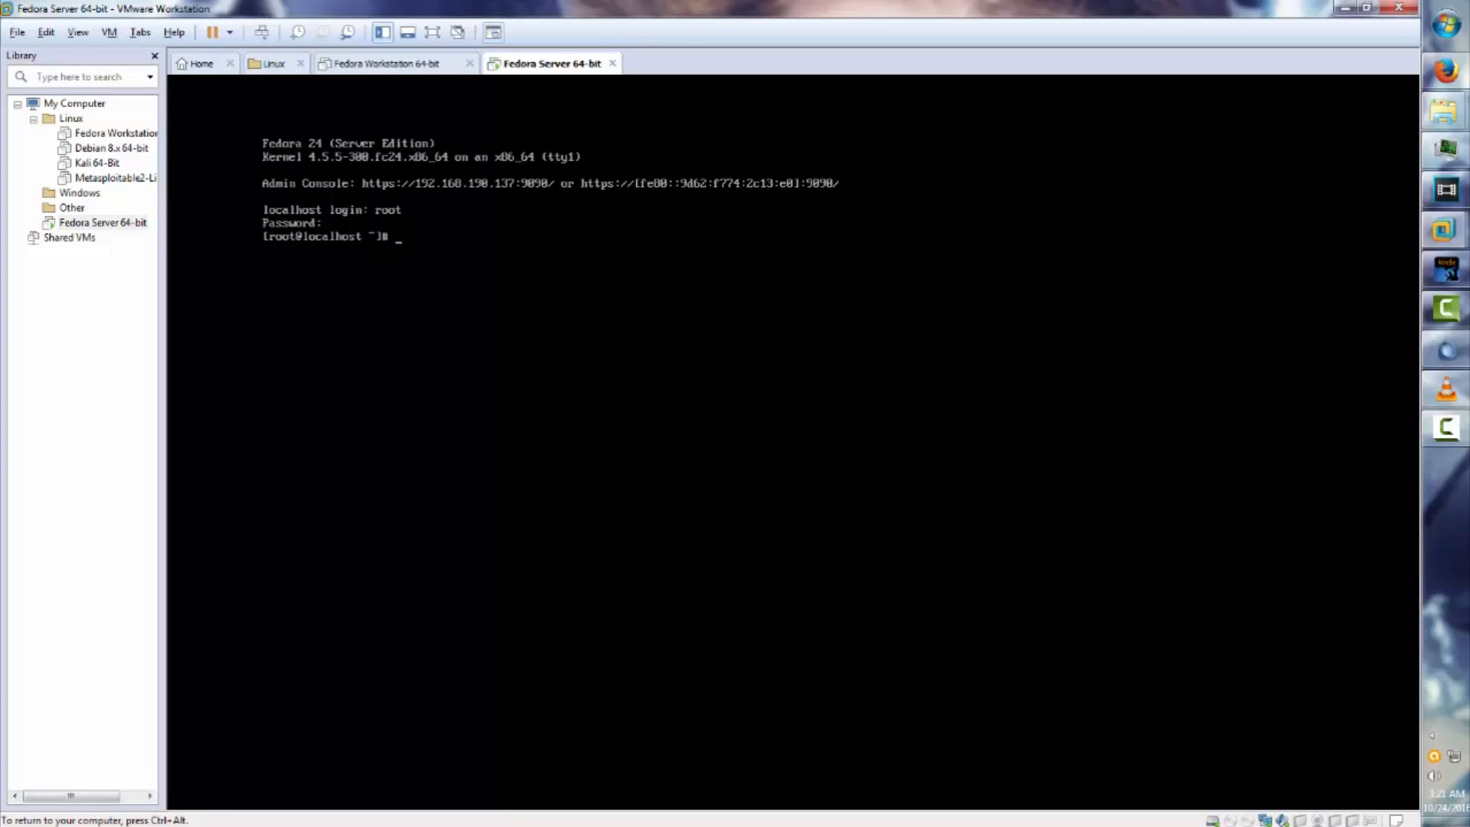
text(help)
key(Return)
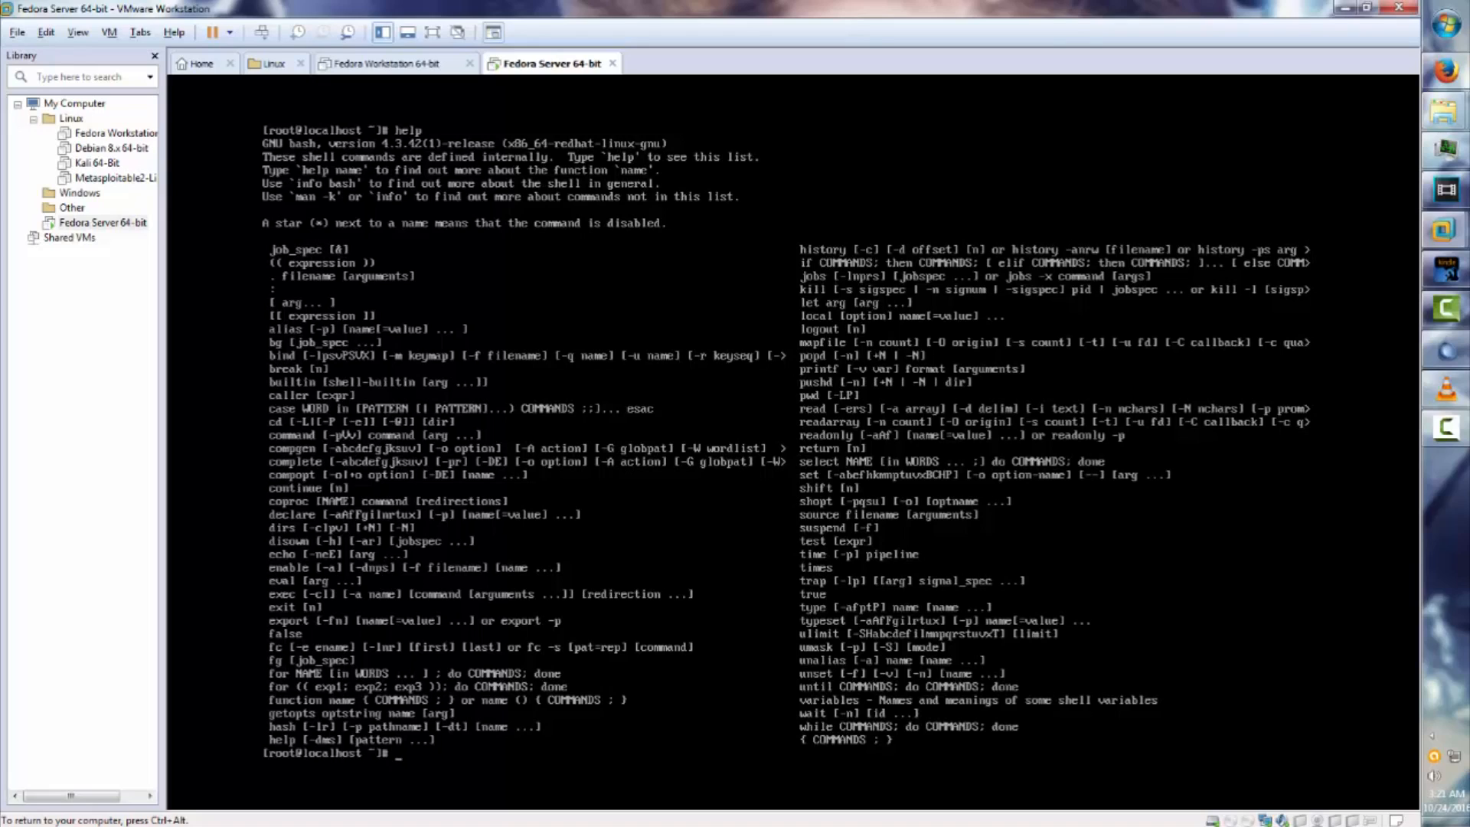
Run apt-get and then synaptic in the root shell, both returning 'command not found'.
text(apt-get)
key(Return)
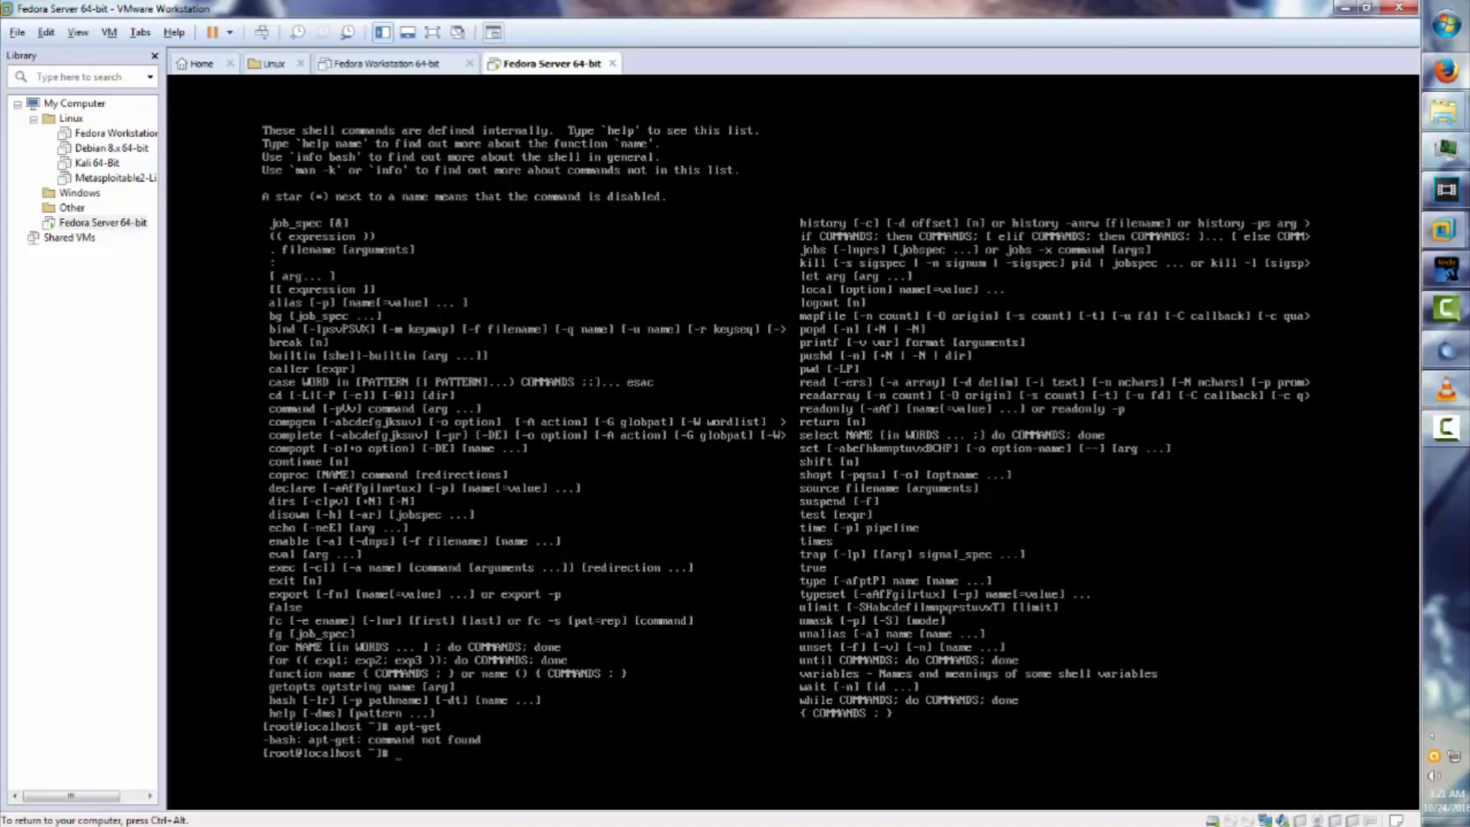
text(synaptic)
key(Return)
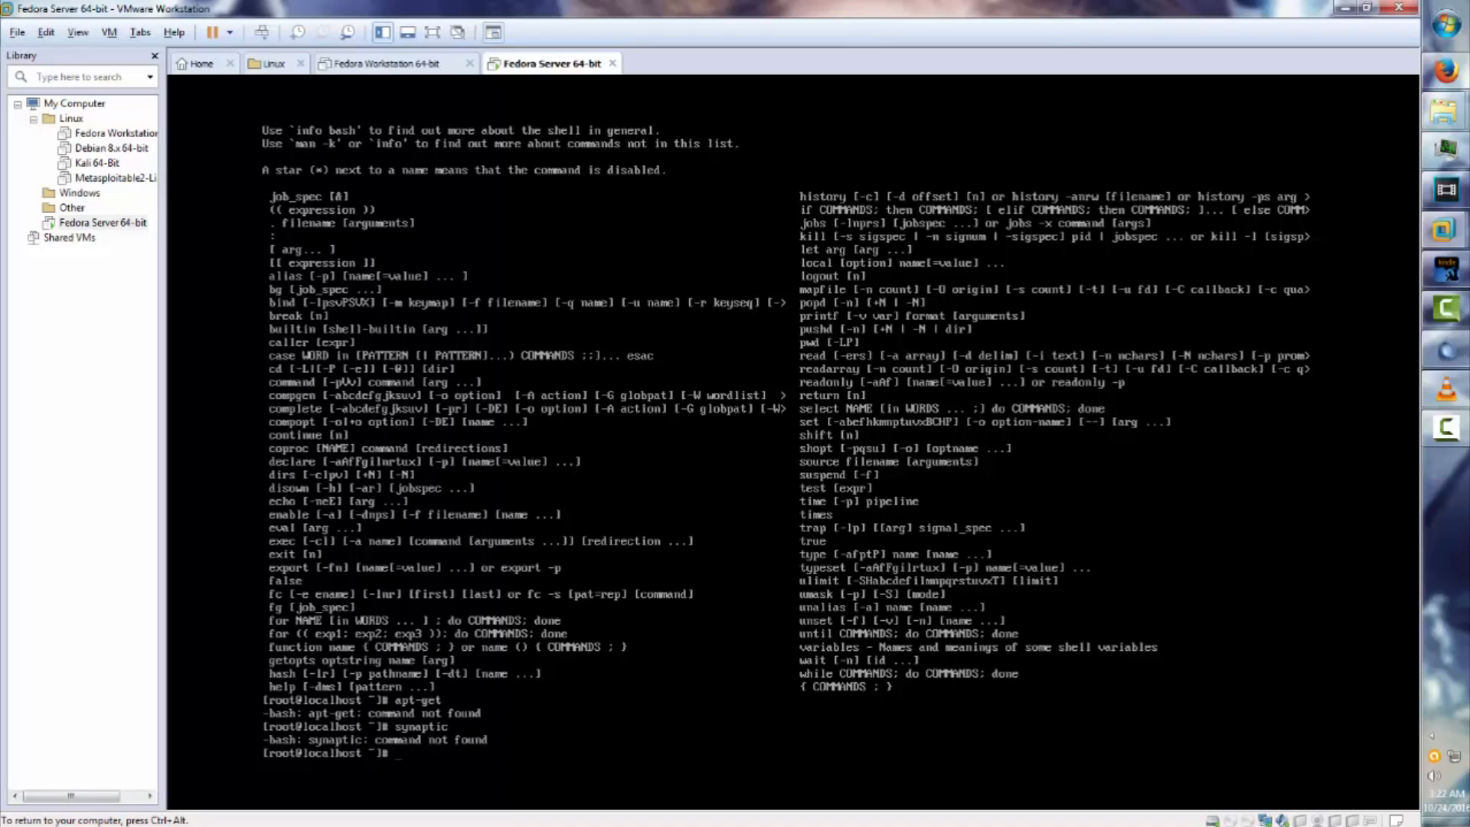
Log out of root with exit, then enter shutdown as the login name.
text(exit)
key(Return)
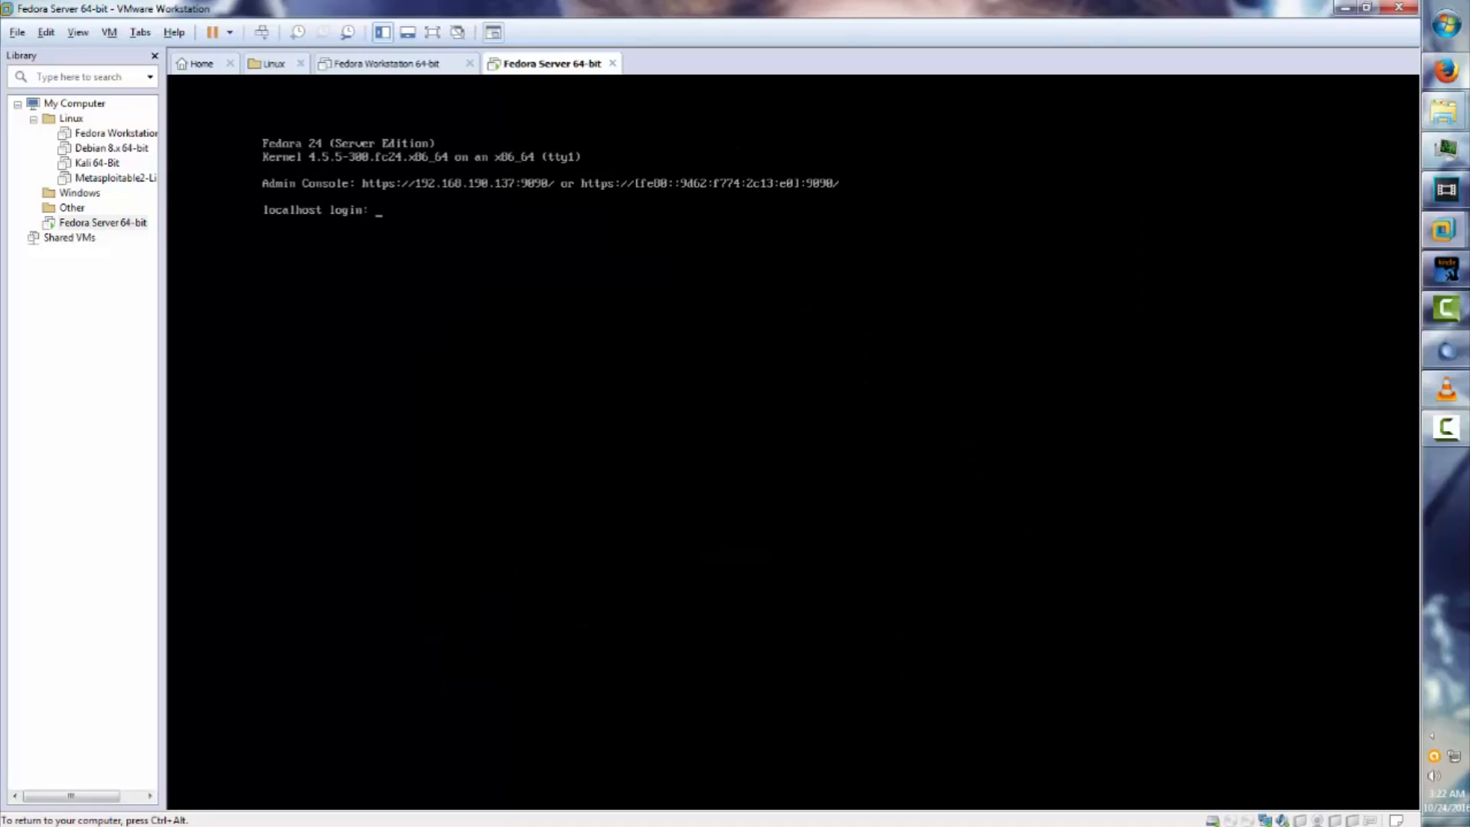
text(shutdown)
key(Return)
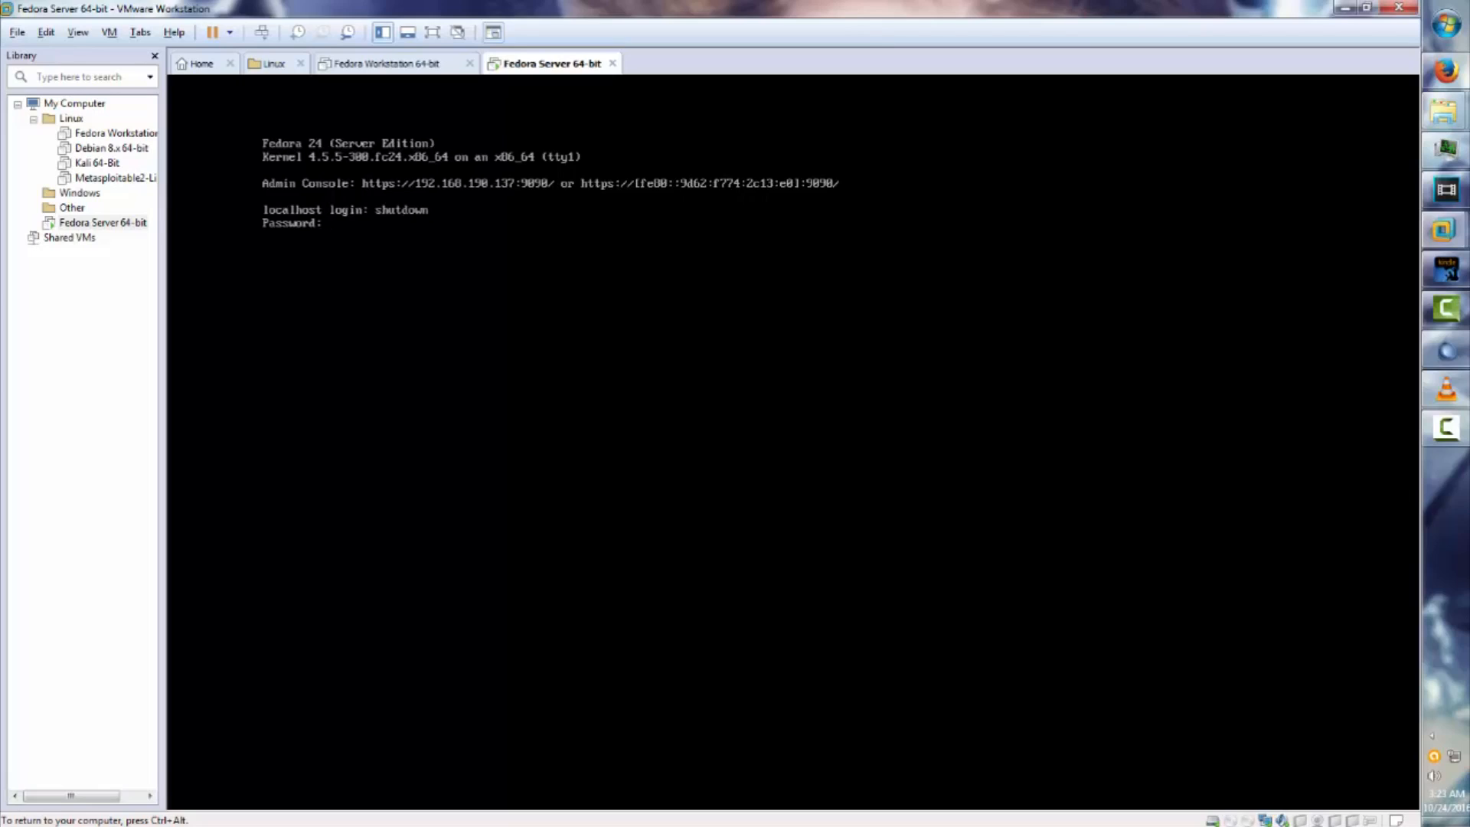
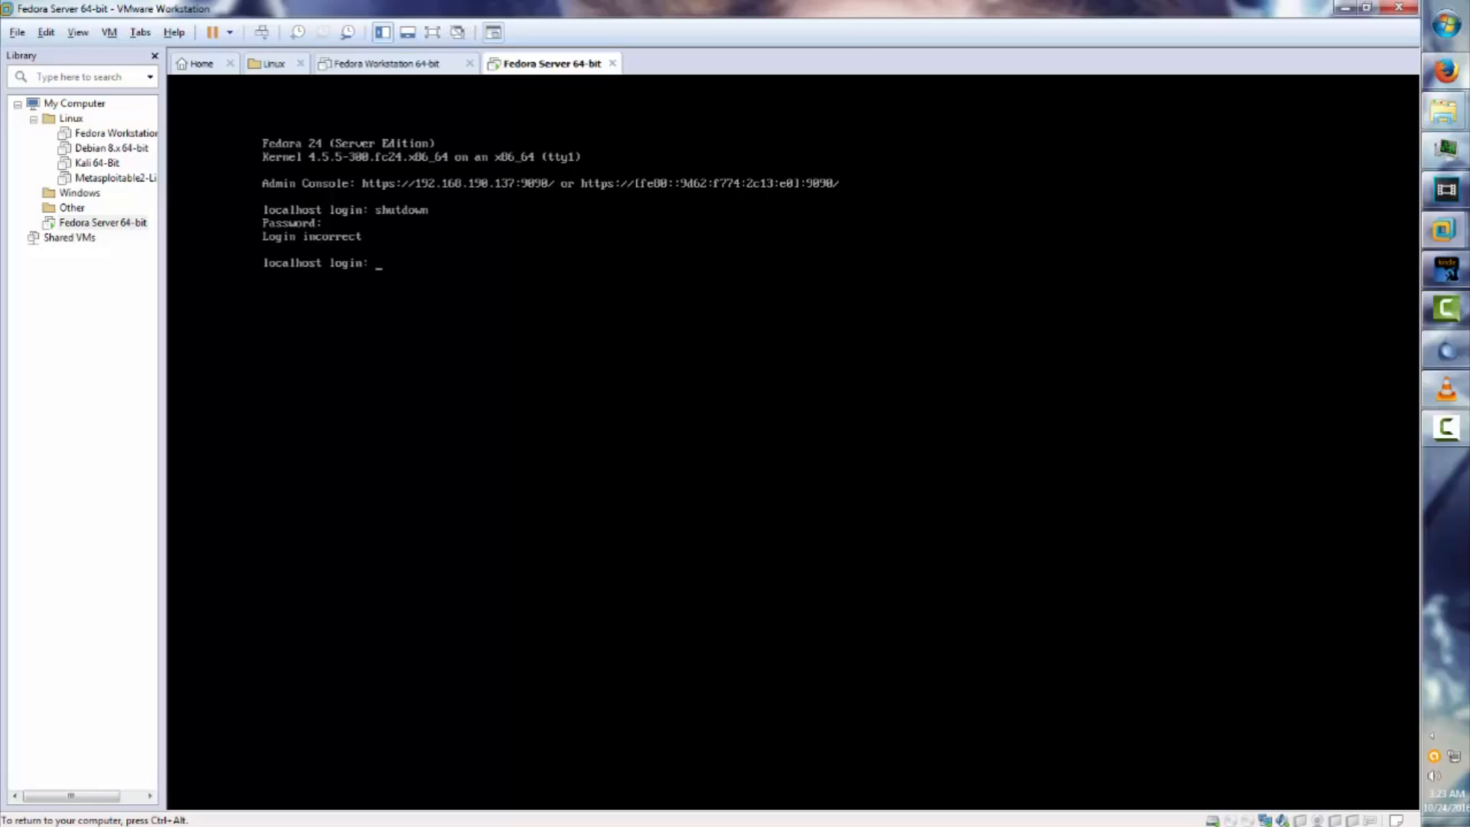
Press Ctrl+Alt to return keyboard and mouse control from the Fedora Server console to the host.
key(ctrl+alt)
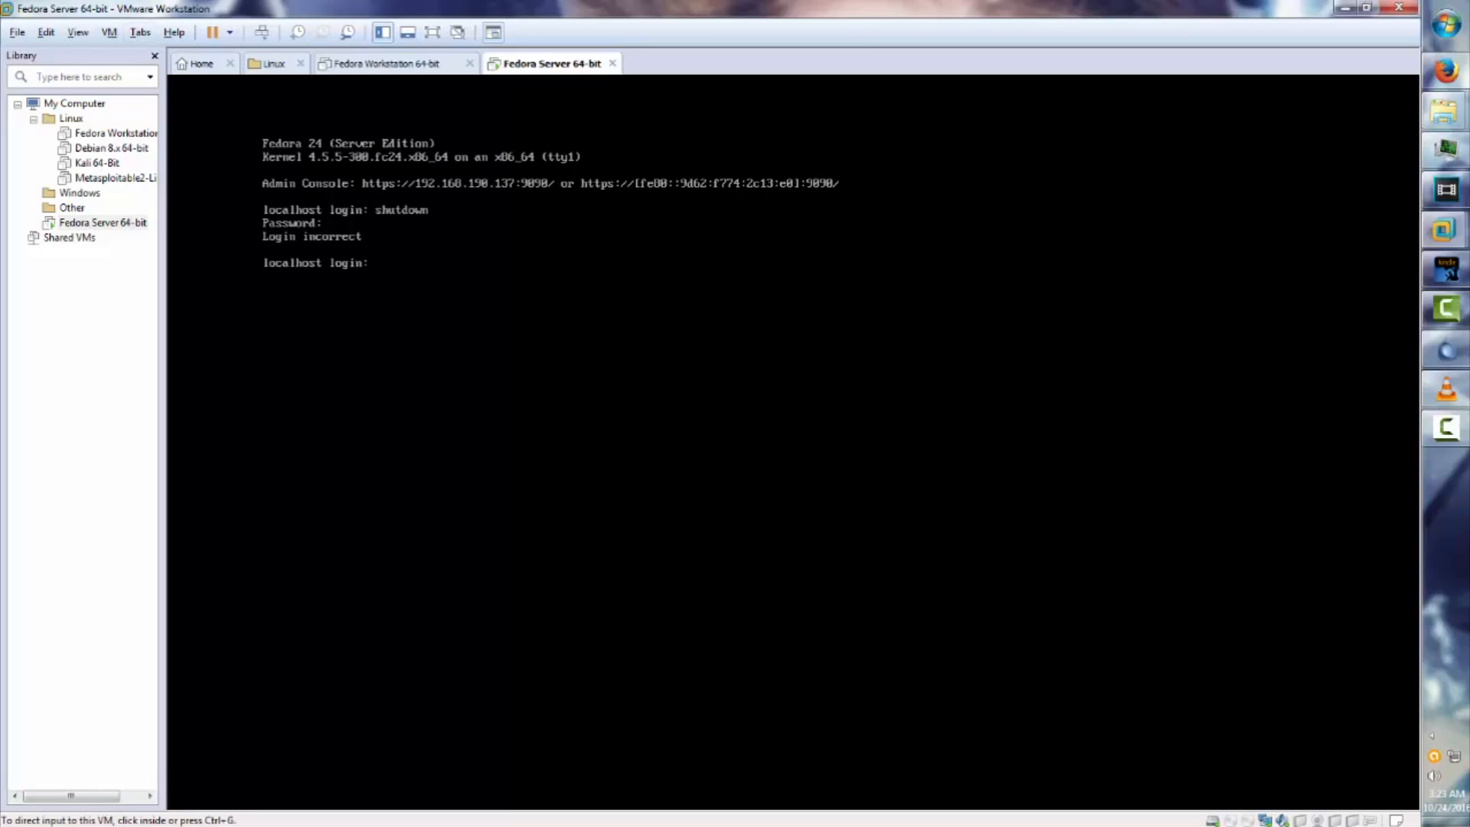
Shut down the Fedora Server guest and close the Fedora Server and Fedora Workstation tabs.
click(230, 32)
click(268, 72)
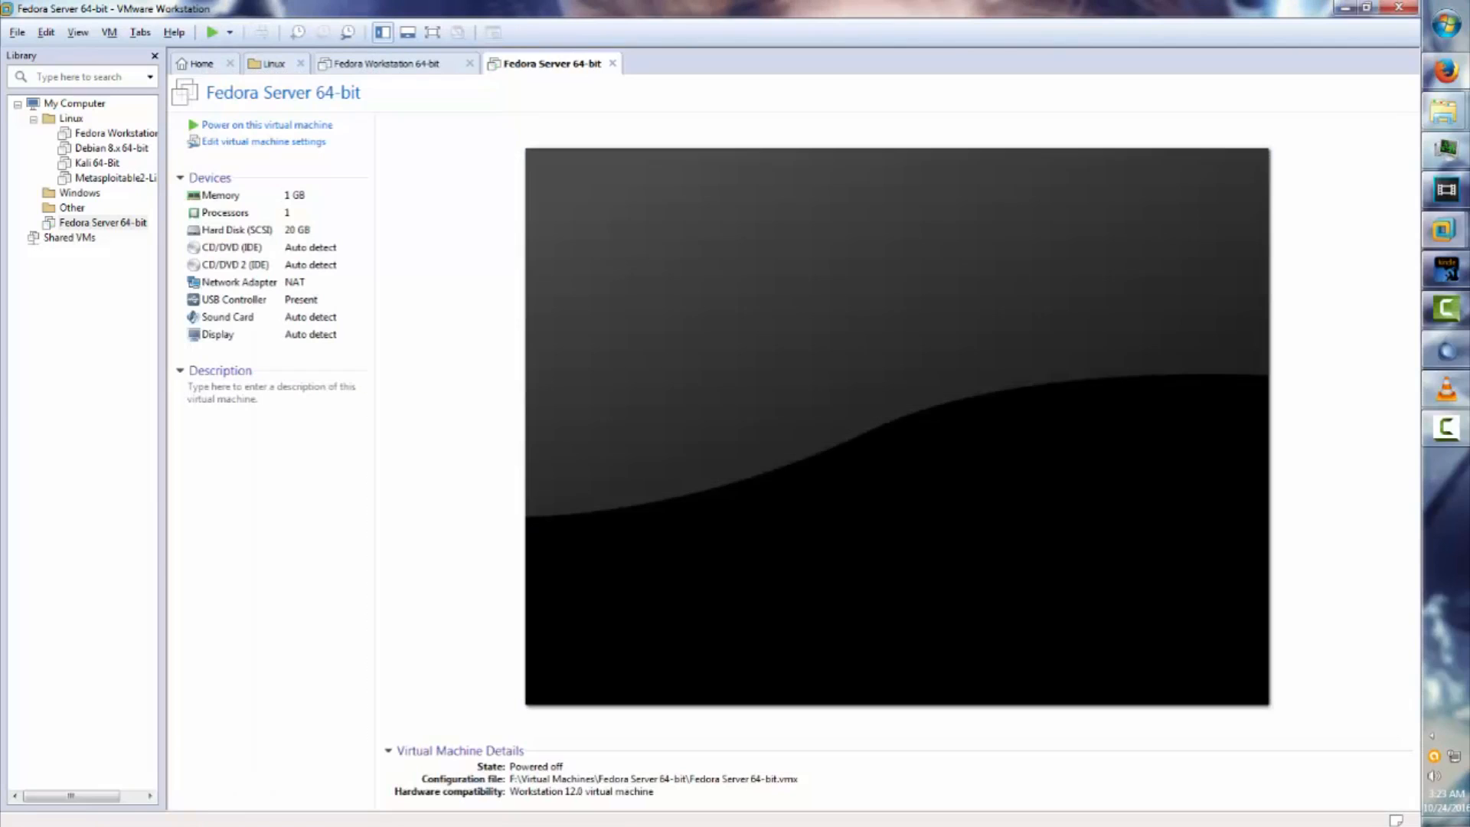
click(612, 63)
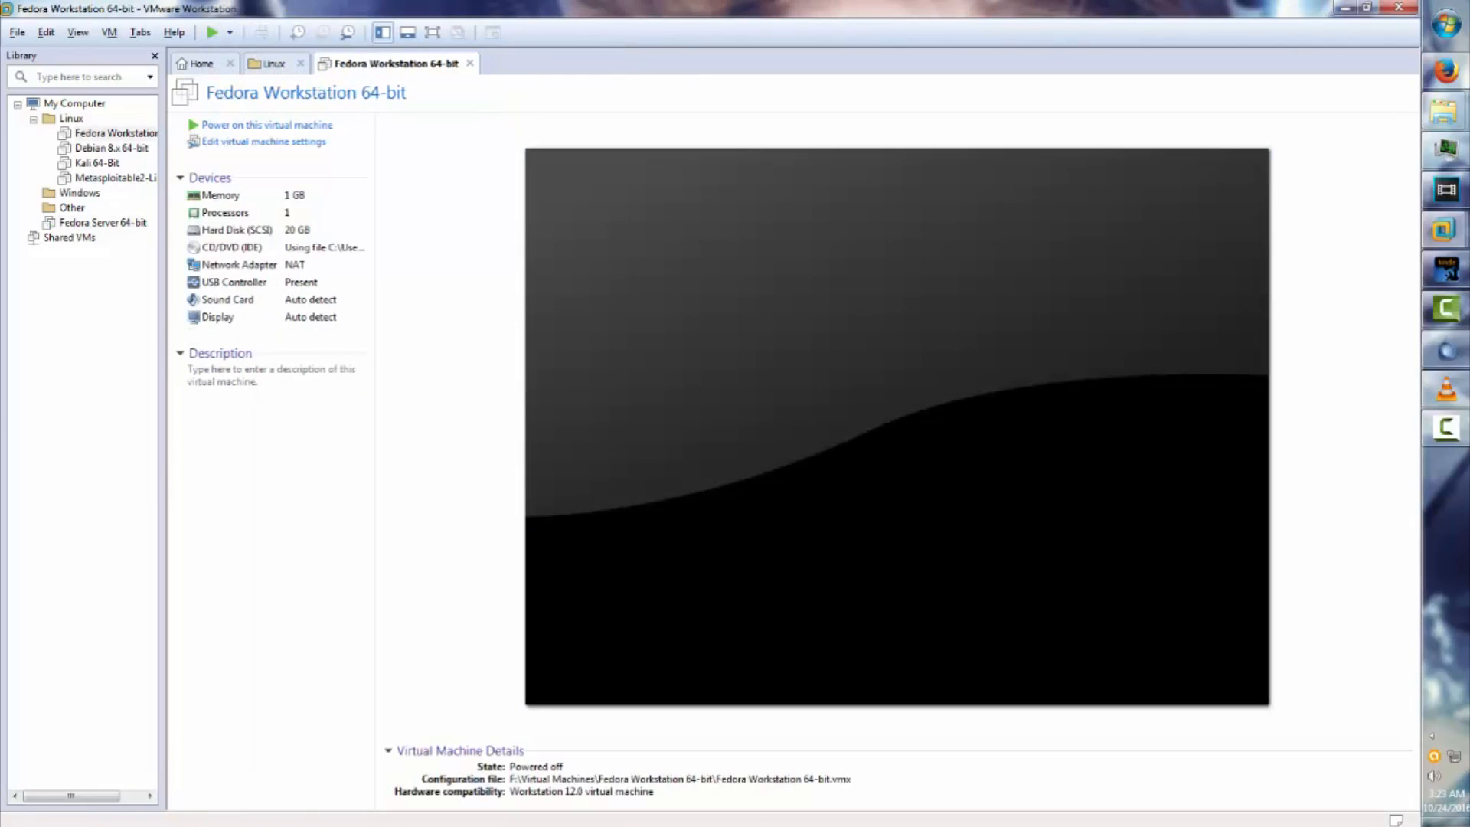
click(469, 63)
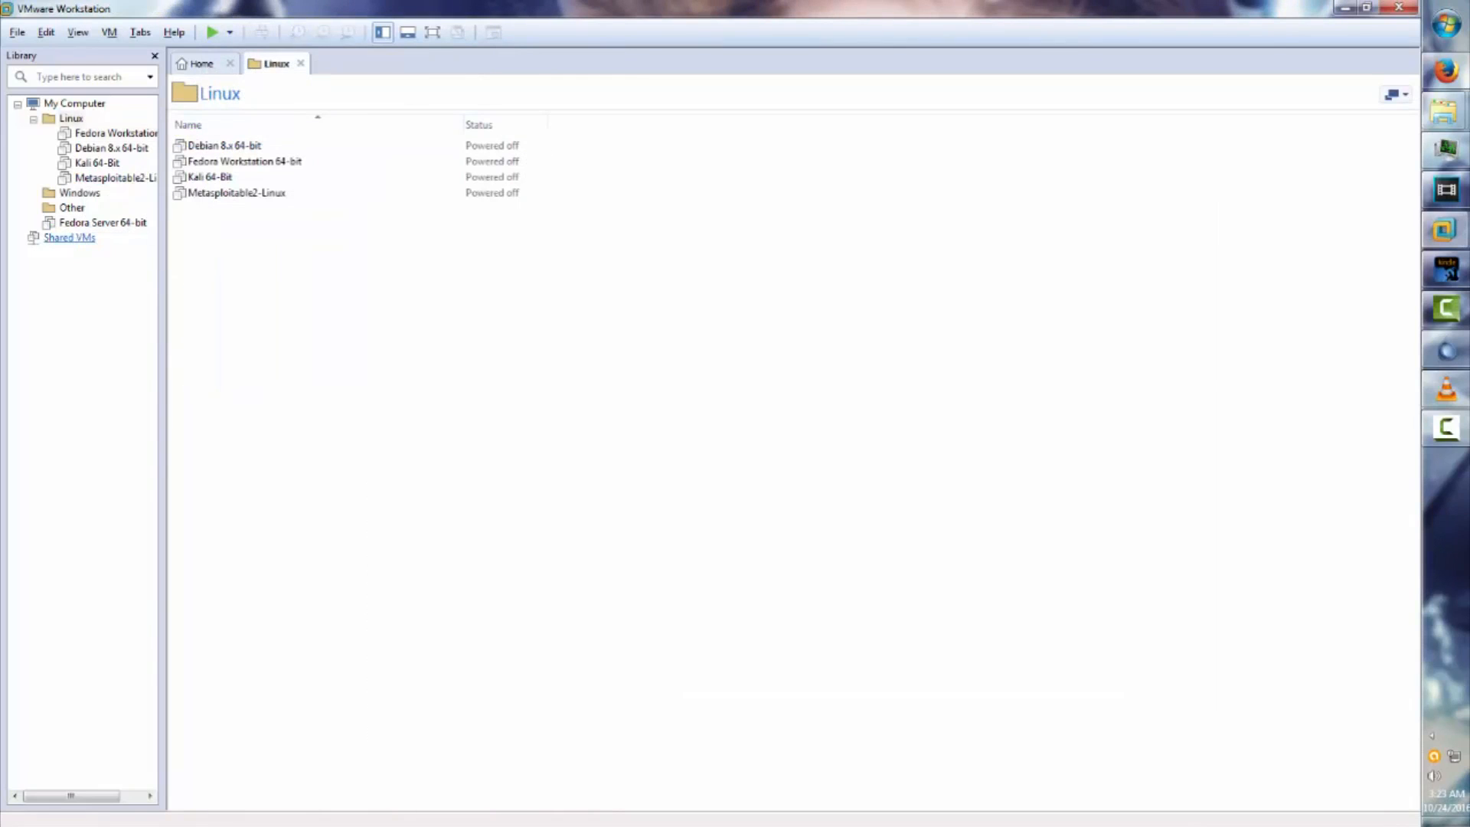
Drag Fedora Server 64-bit into the Linux folder in the Library.
drag(102, 222, 71, 118)
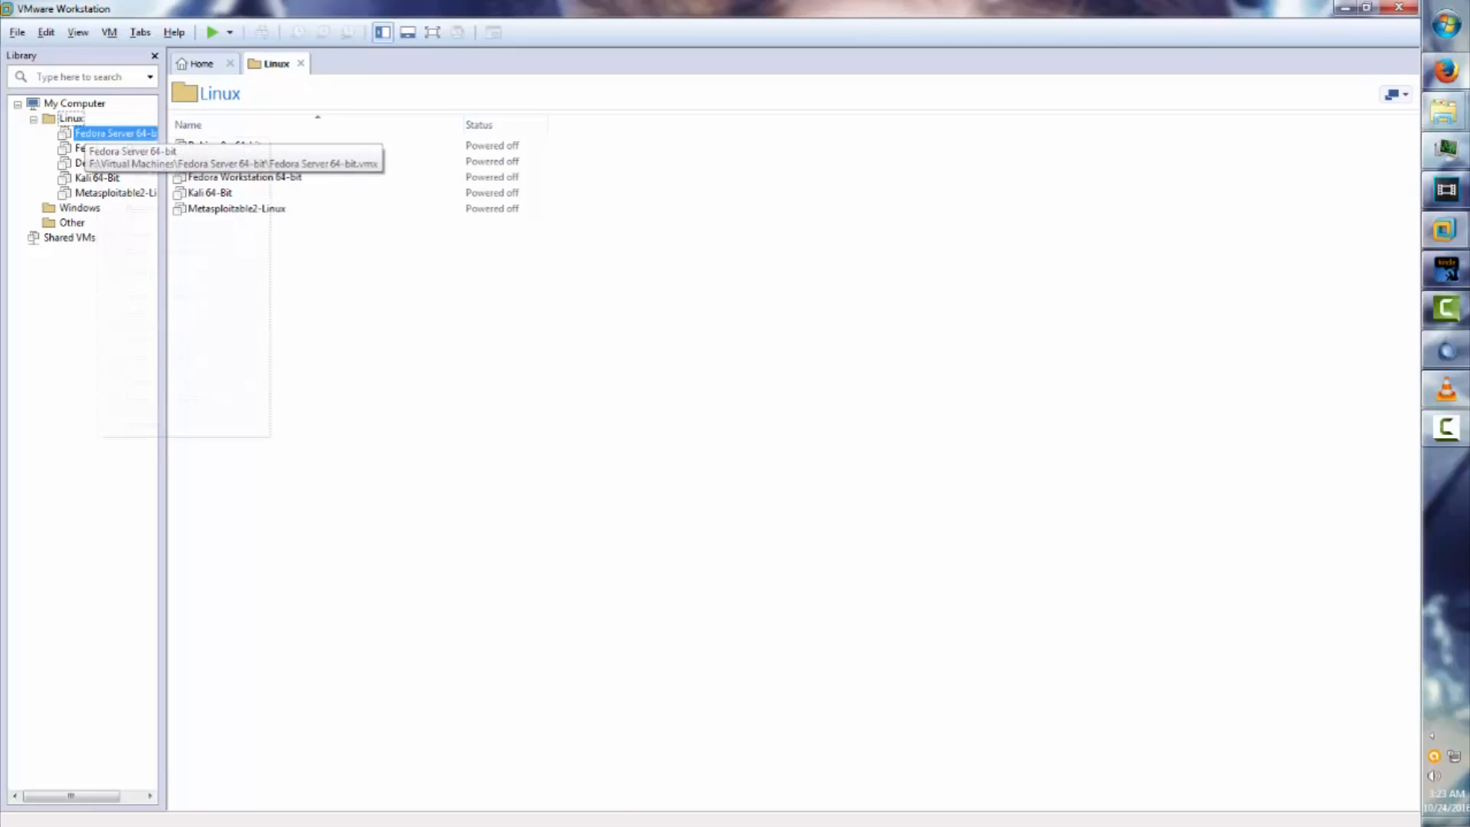
right_click(97, 134)
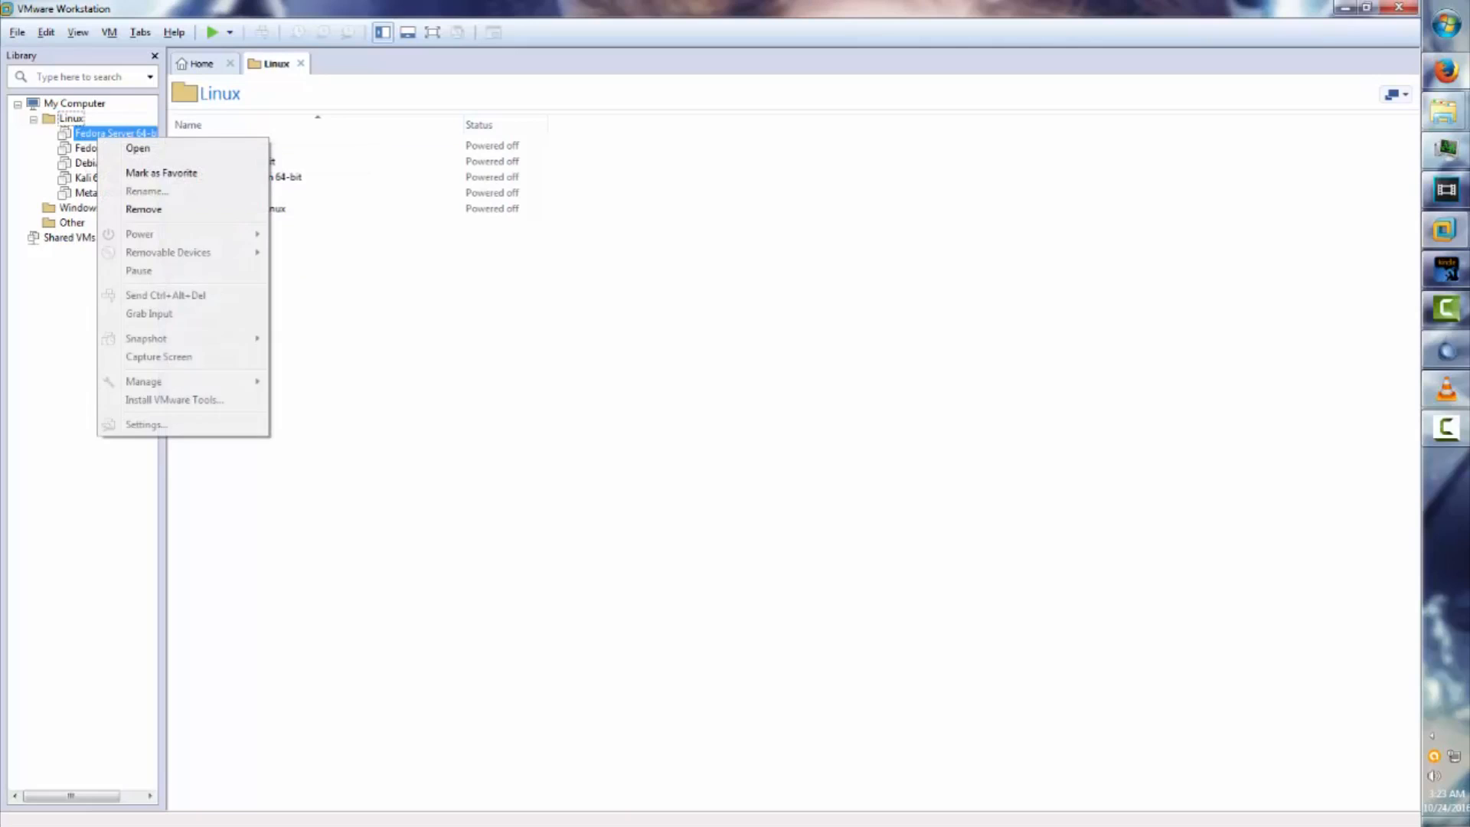
right_click(91, 132)
click(92, 132)
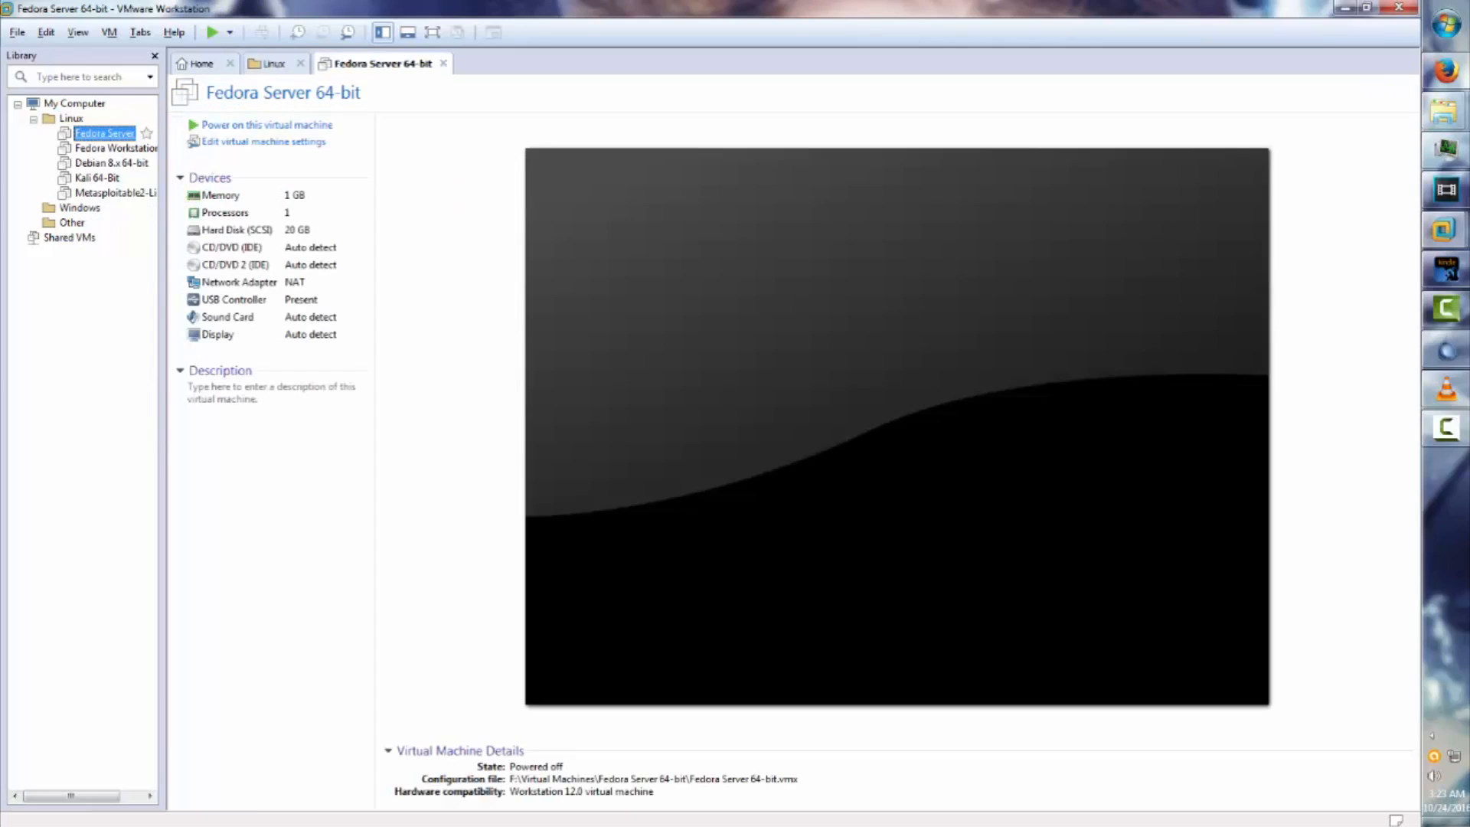
Take a snapshot of Fedora Server 64-bit named 'Baseline'.
right_click(84, 135)
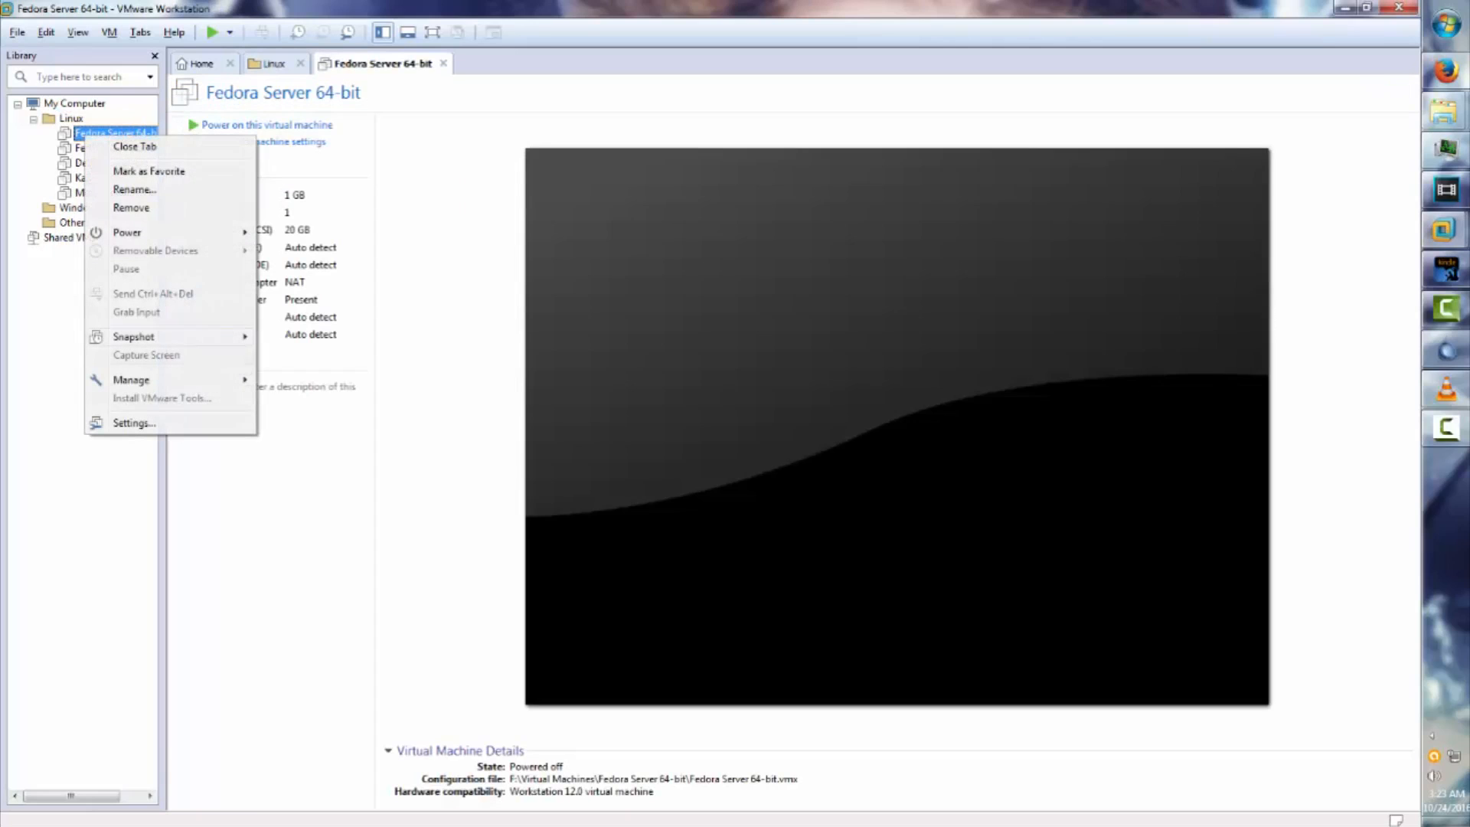
mouse_move(134, 337)
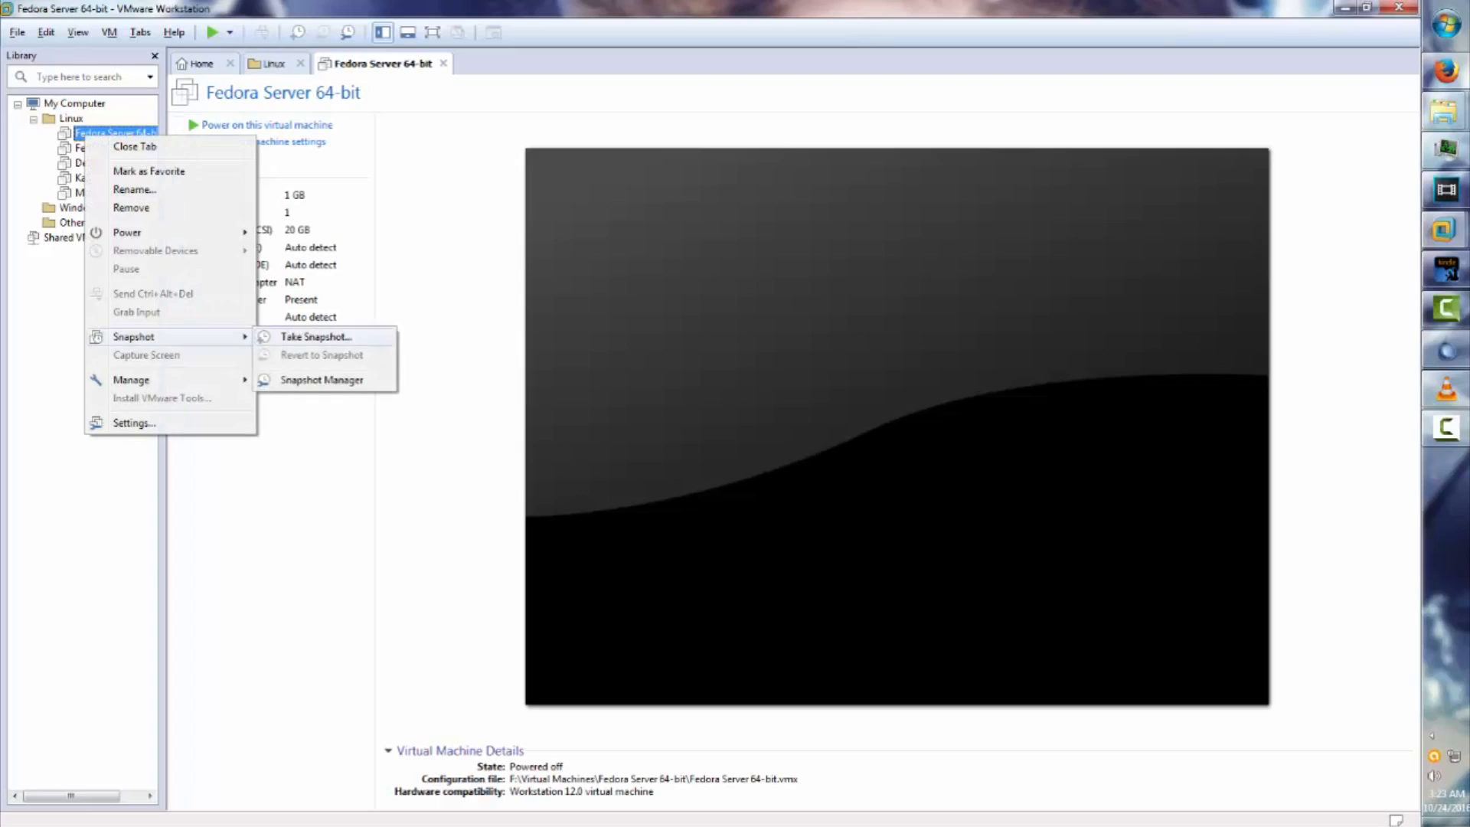
click(314, 337)
text(B)
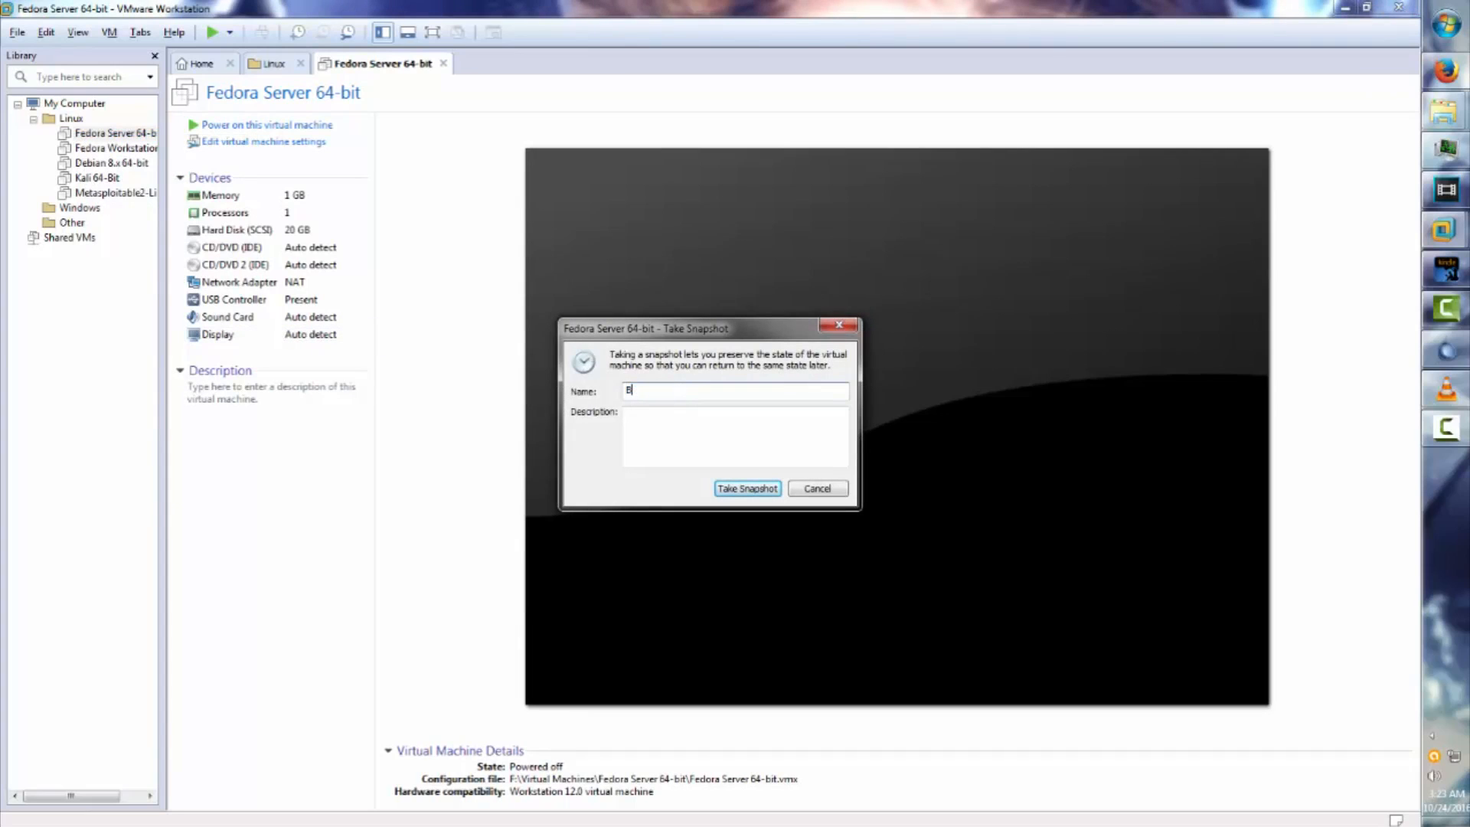
text(aseline)
key(Return)
Take a snapshot of Fedora Workstation 64-bit named 'Baseline'.
click(105, 148)
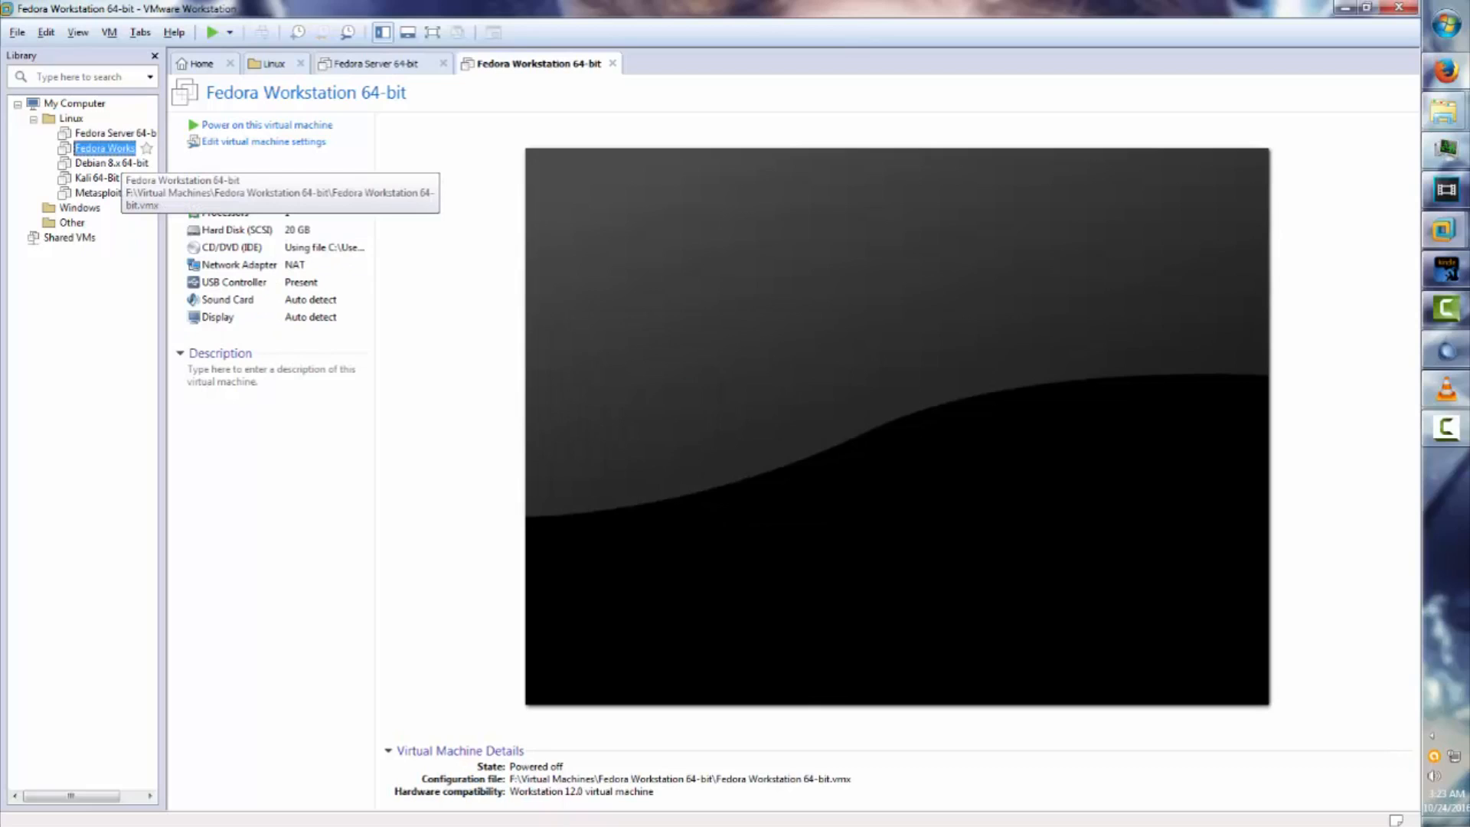
right_click(79, 146)
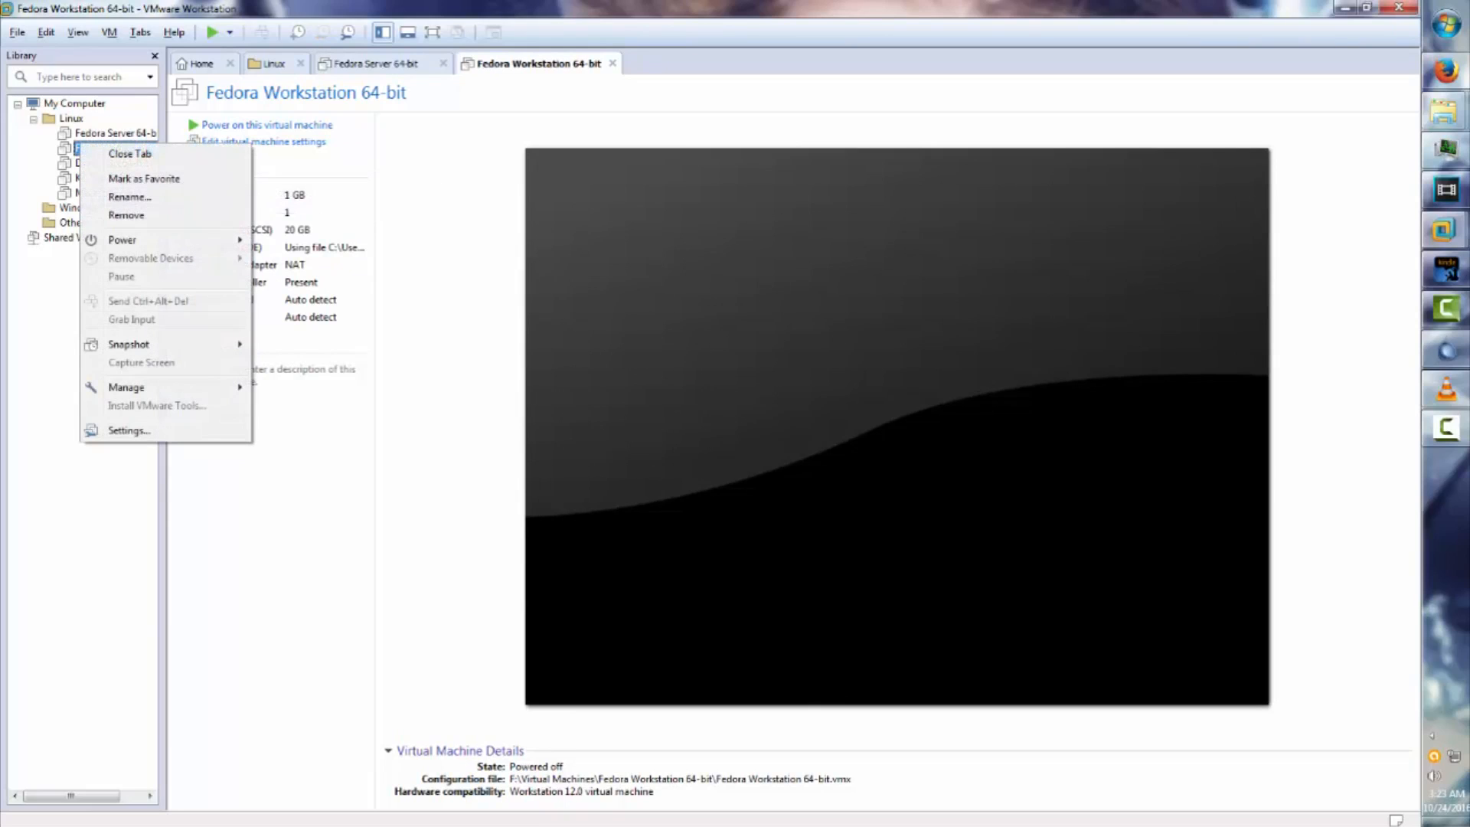
mouse_move(154, 344)
click(307, 345)
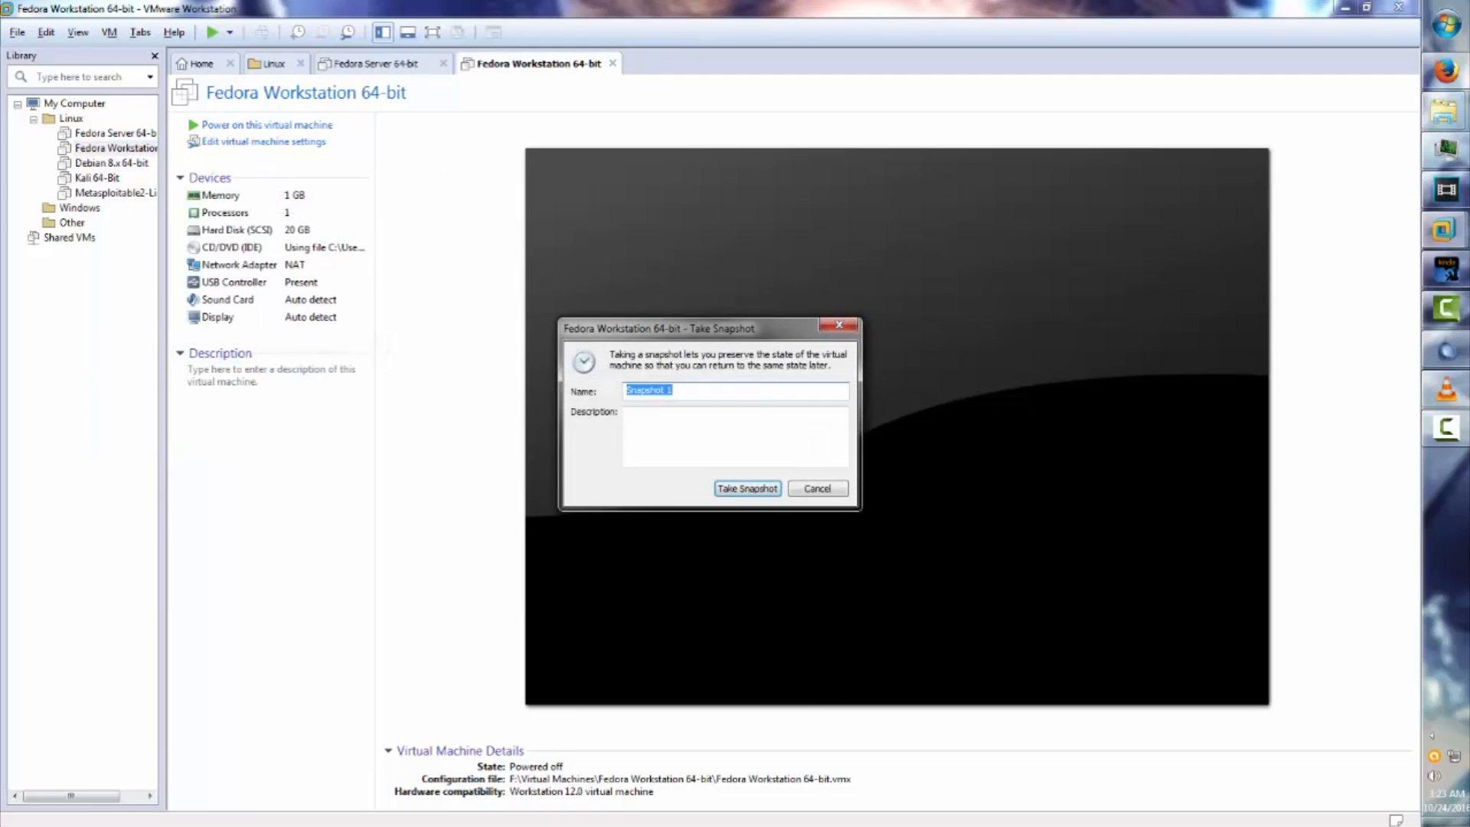
text(Baseline)
click(747, 489)
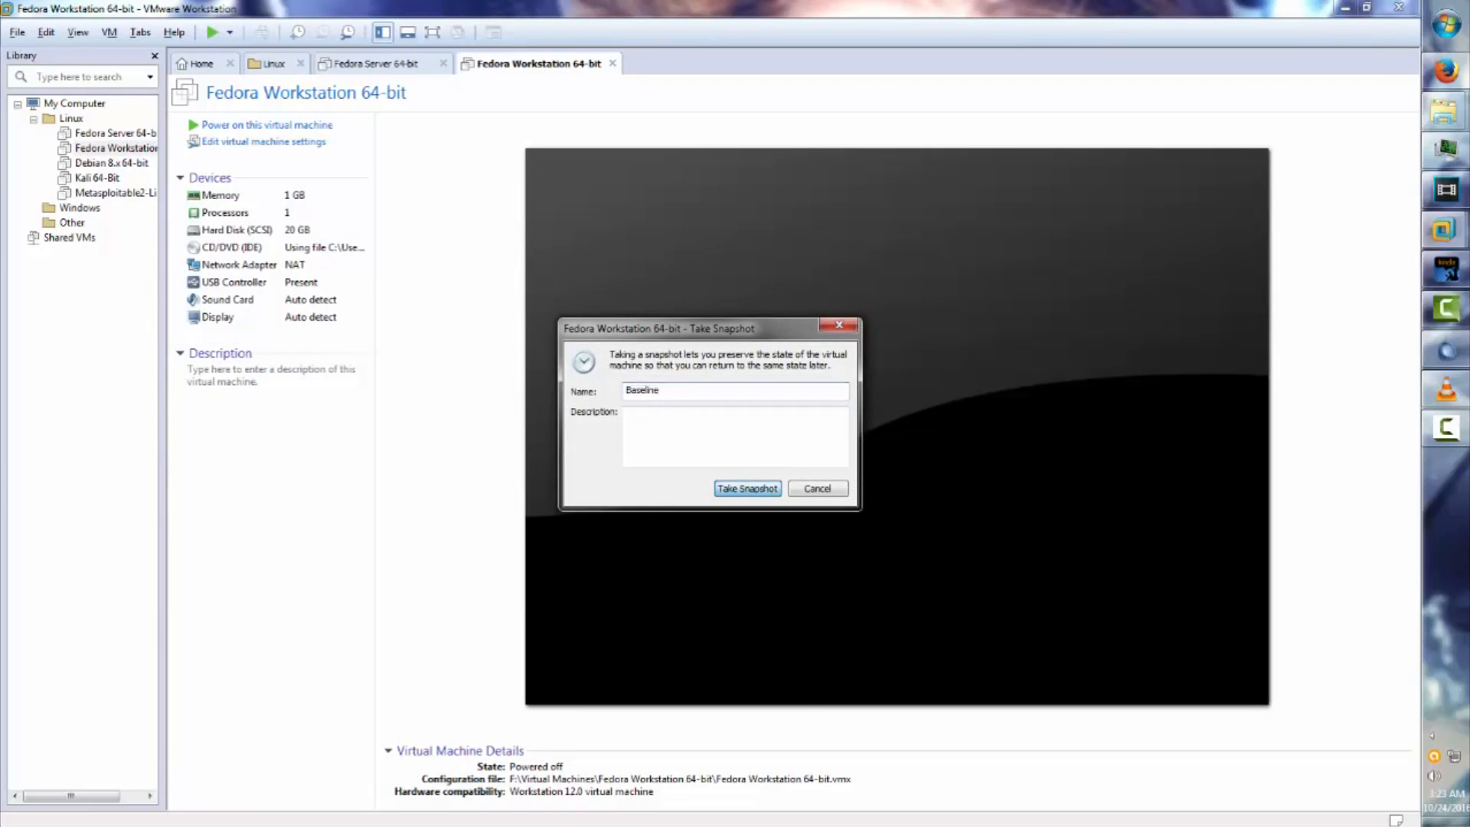
click(112, 163)
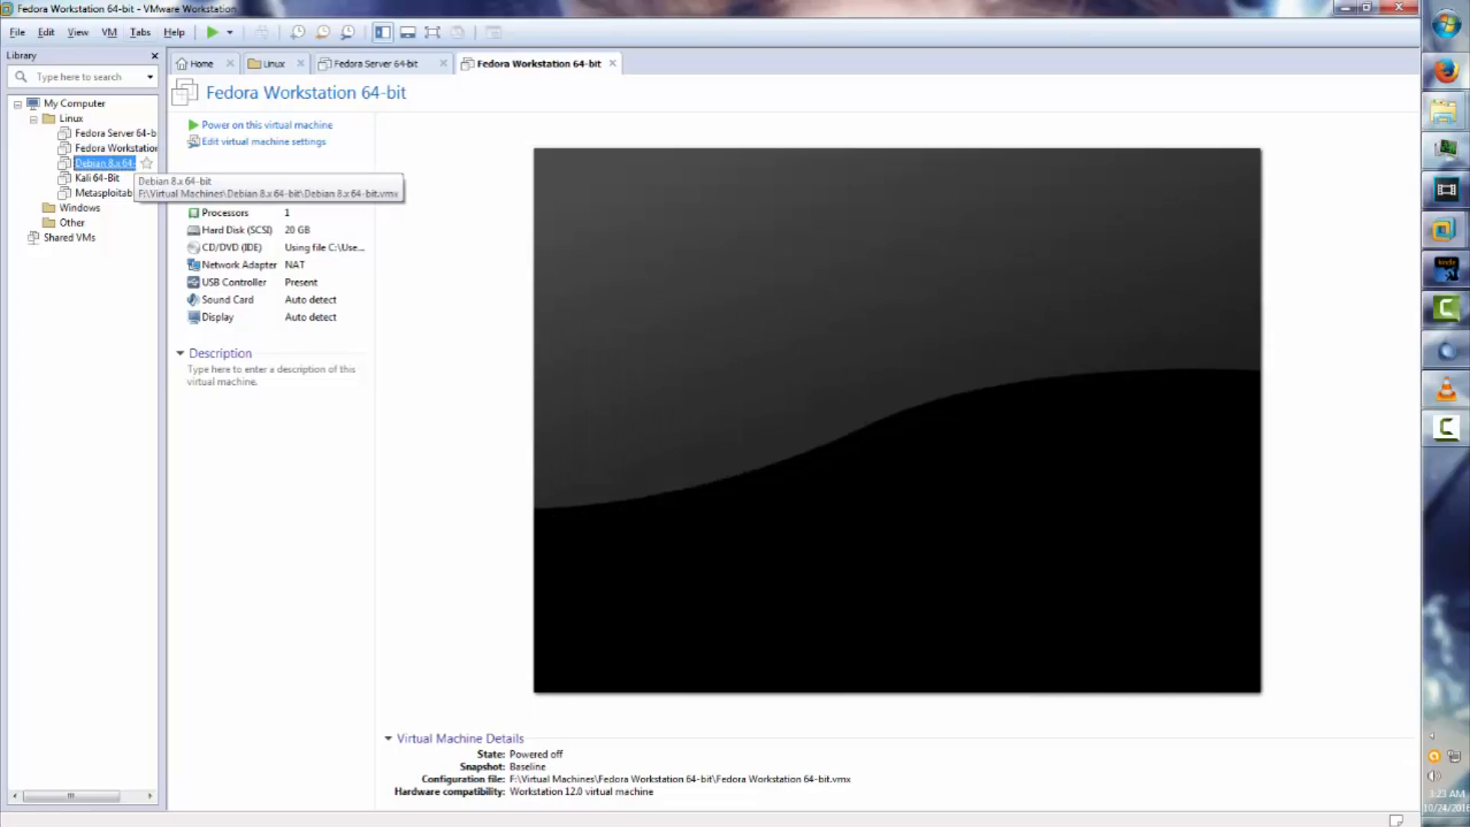
Take a snapshot of Debian 8.x named 'Baseline'.
right_click(112, 164)
mouse_move(184, 366)
click(337, 365)
text(Baseline)
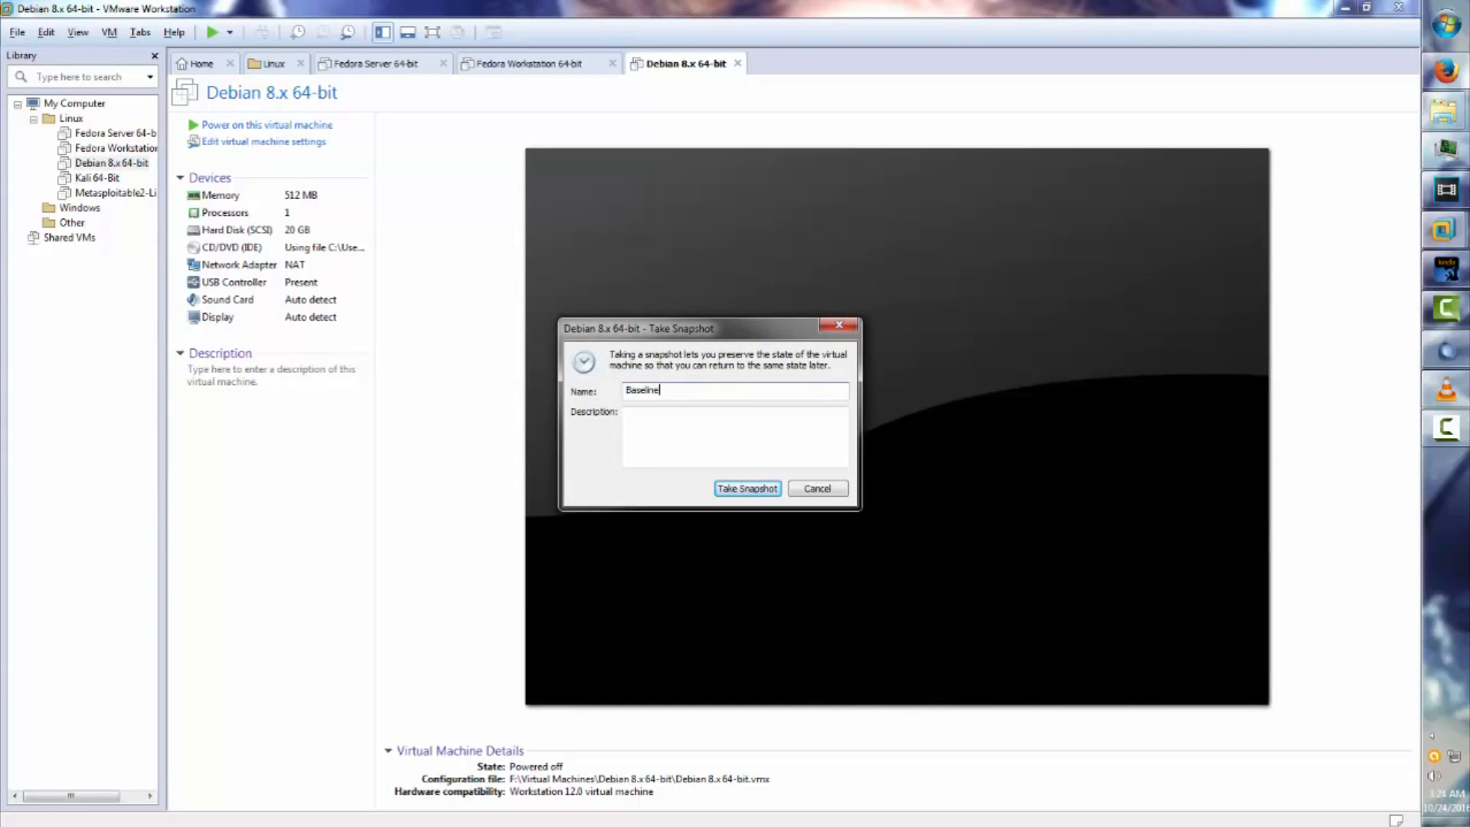
key(Return)
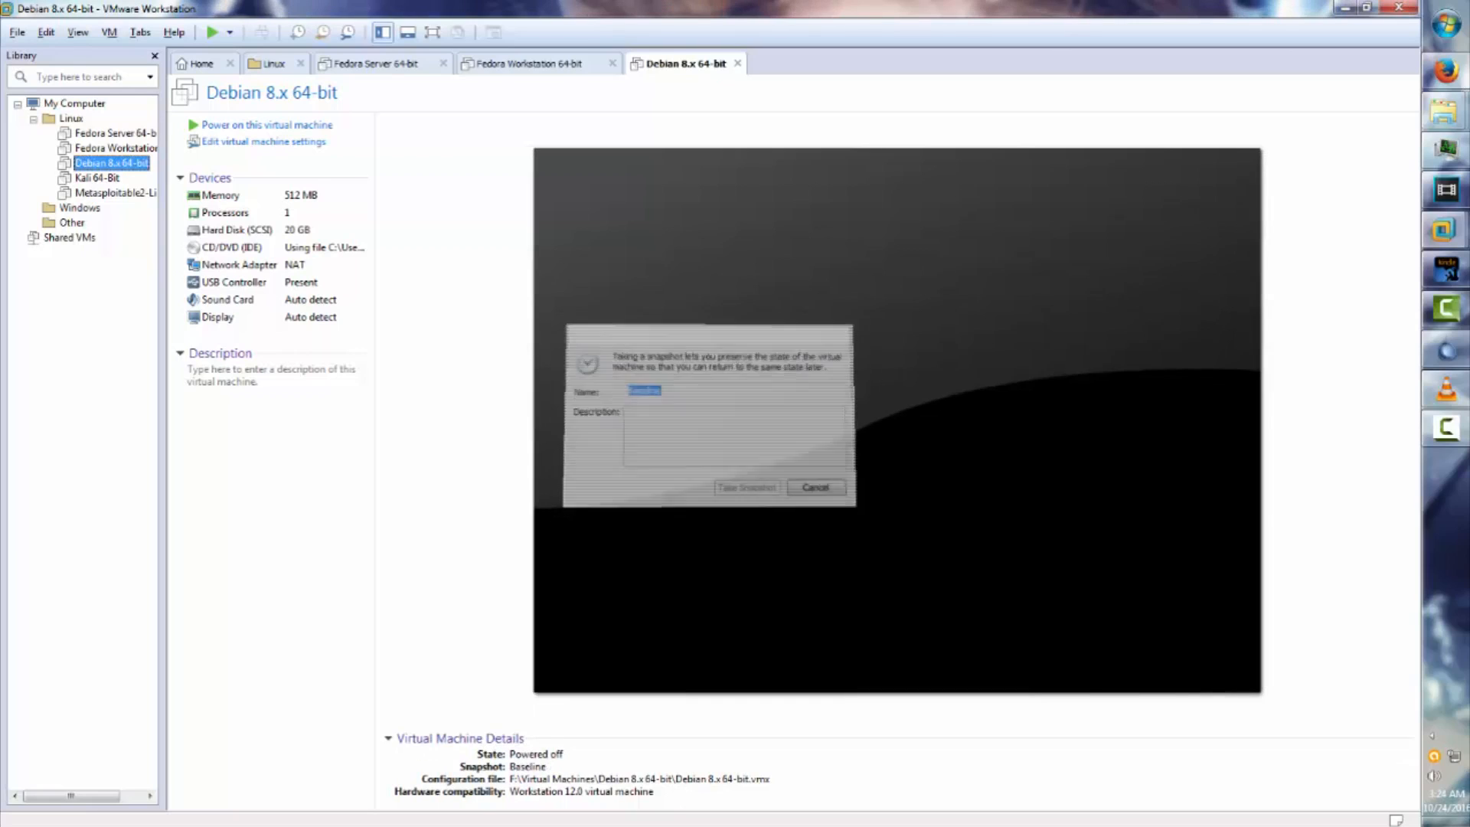
Take a snapshot of Kali 64-Bit named 'Baseline'.
right_click(107, 178)
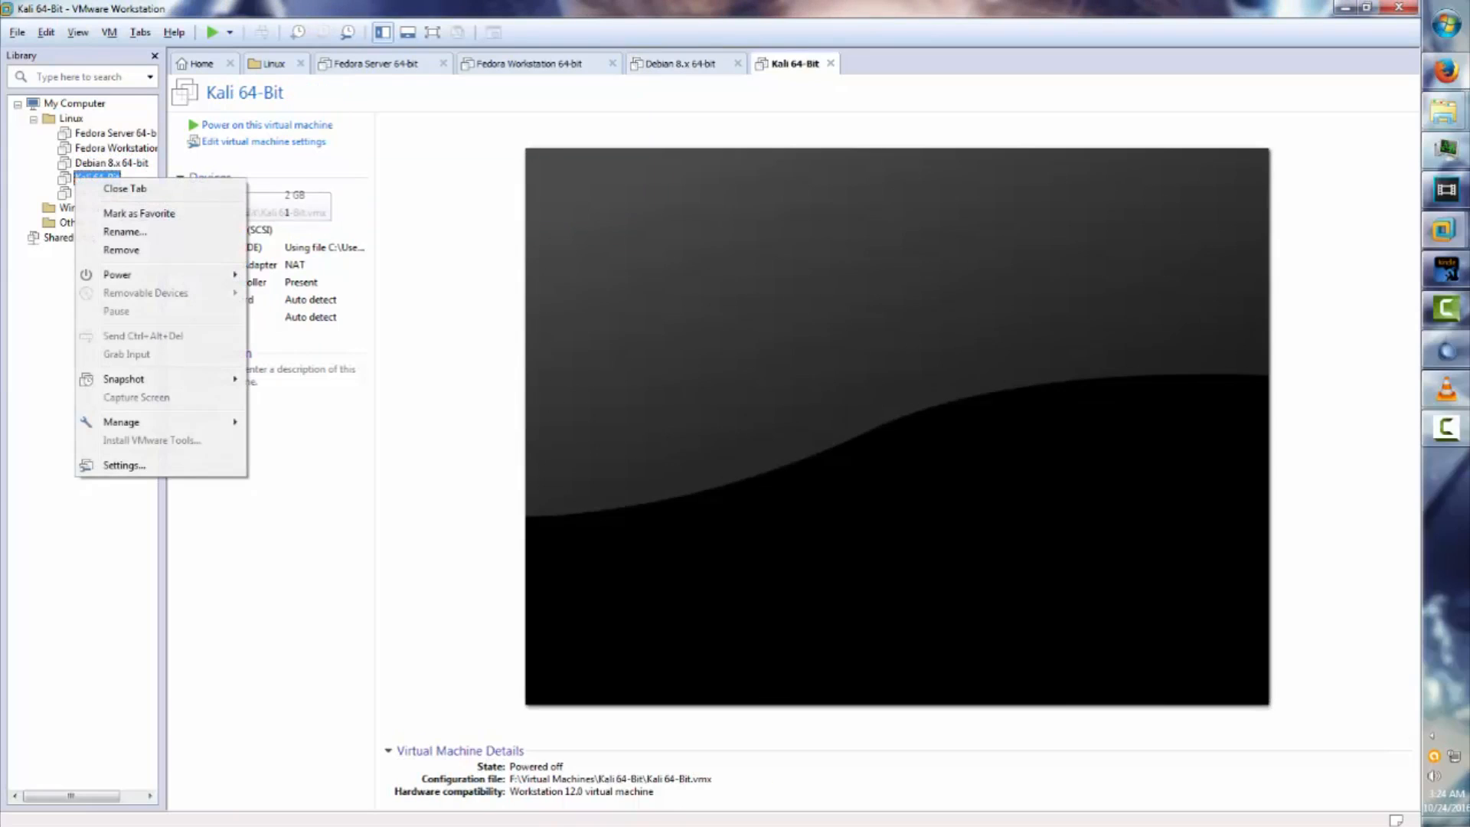
mouse_move(126, 422)
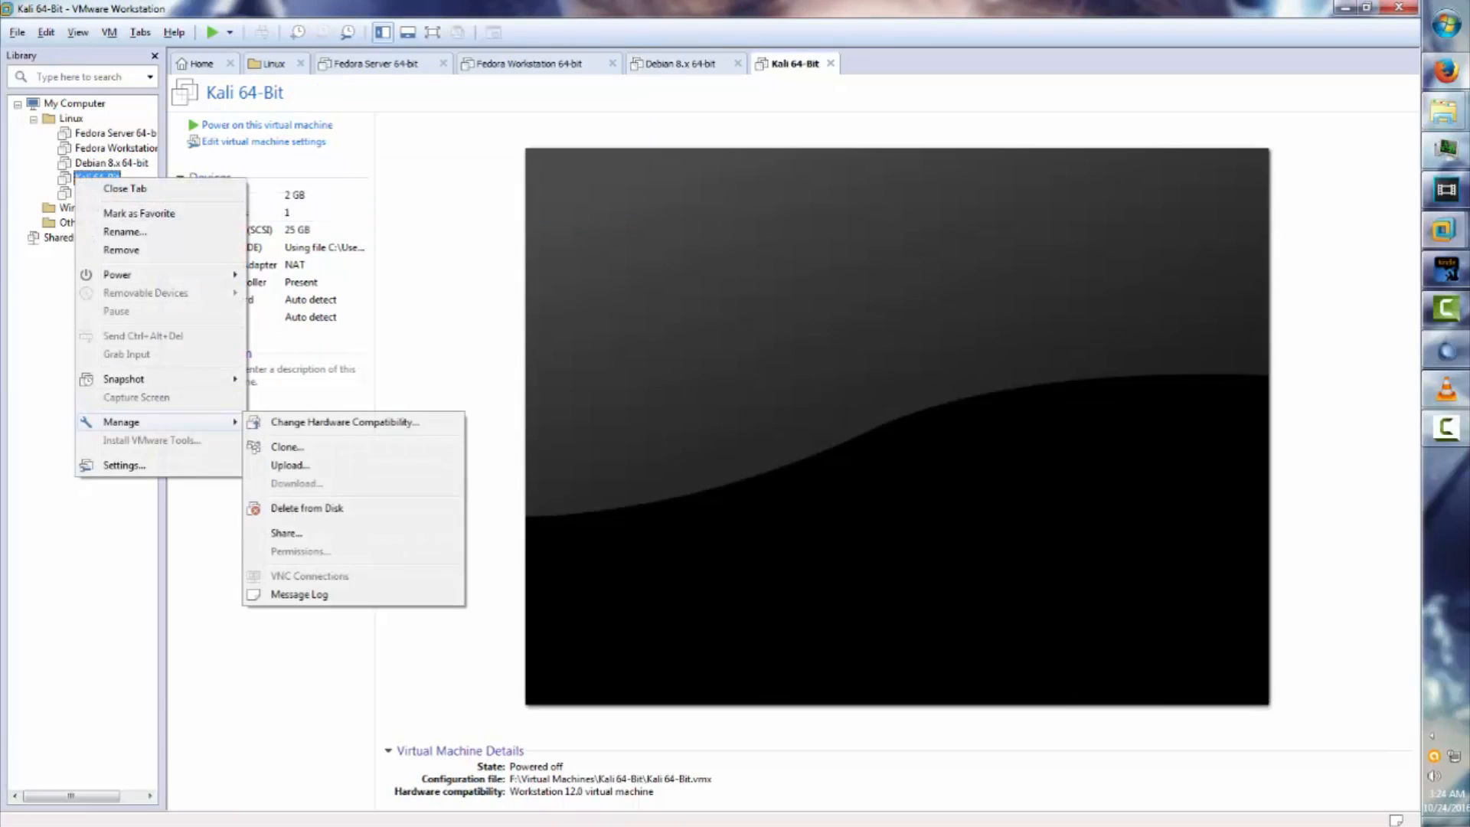
mouse_move(123, 379)
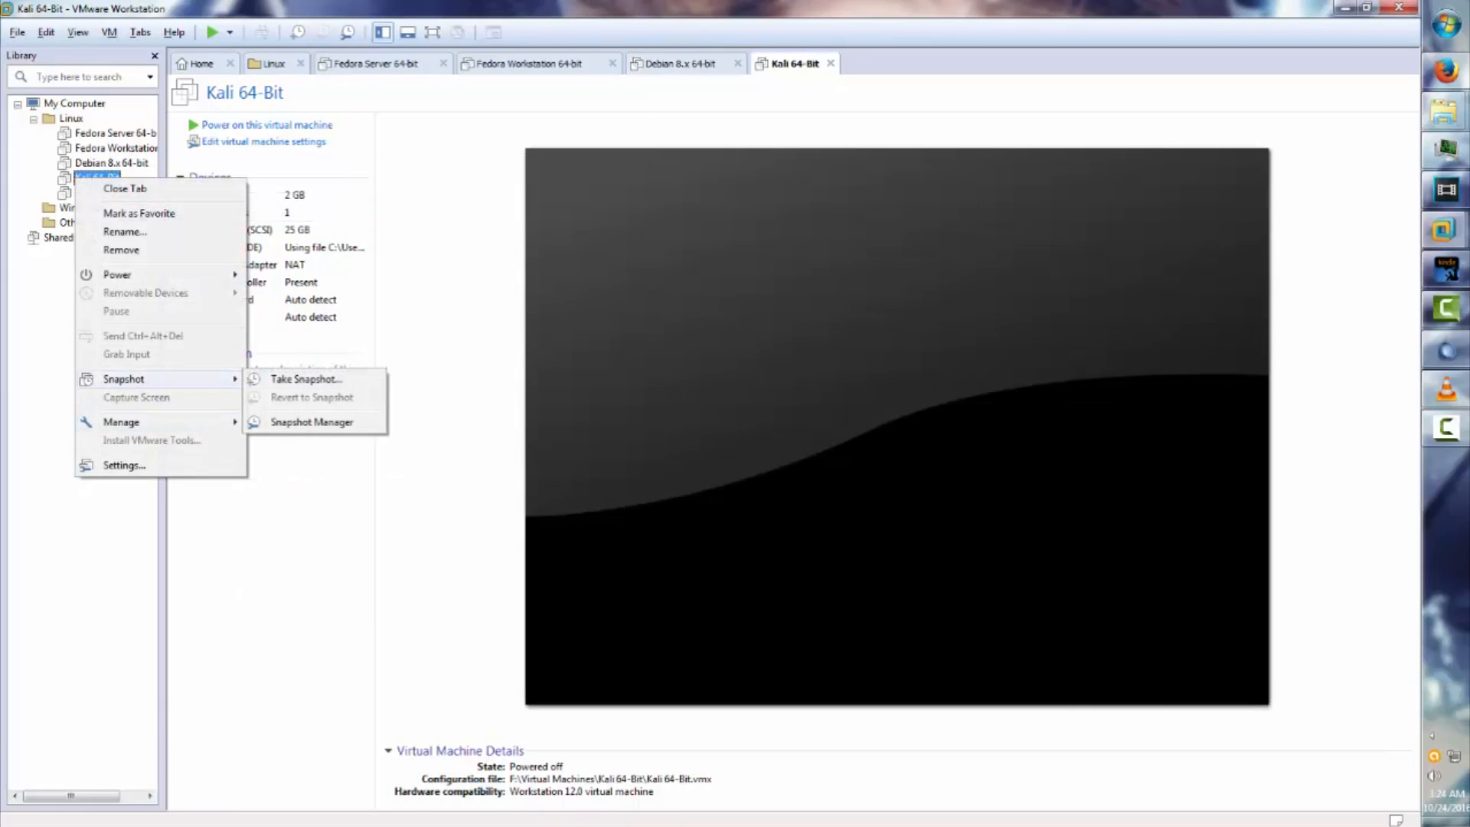
click(306, 379)
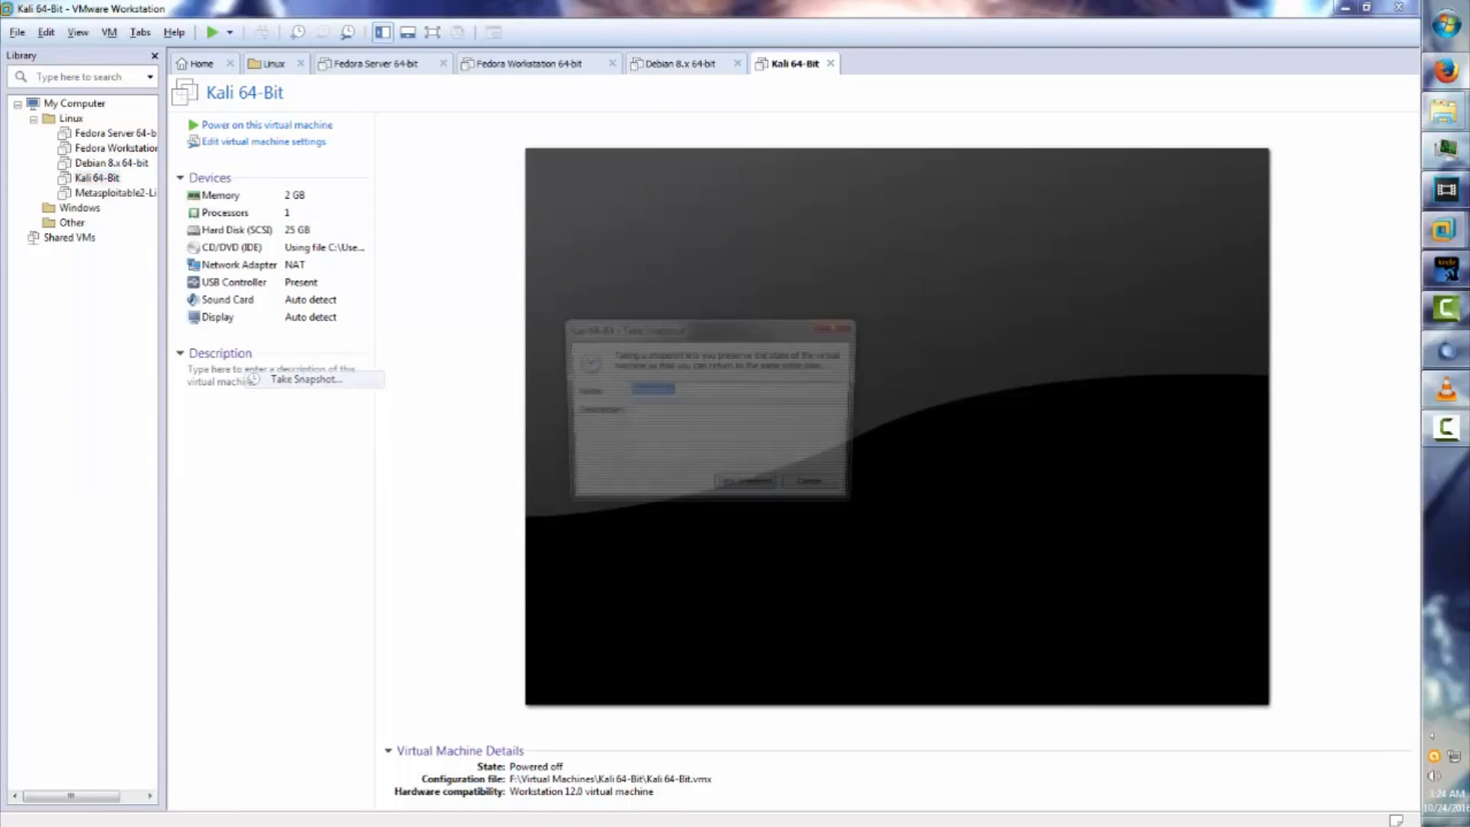
text(Baseline)
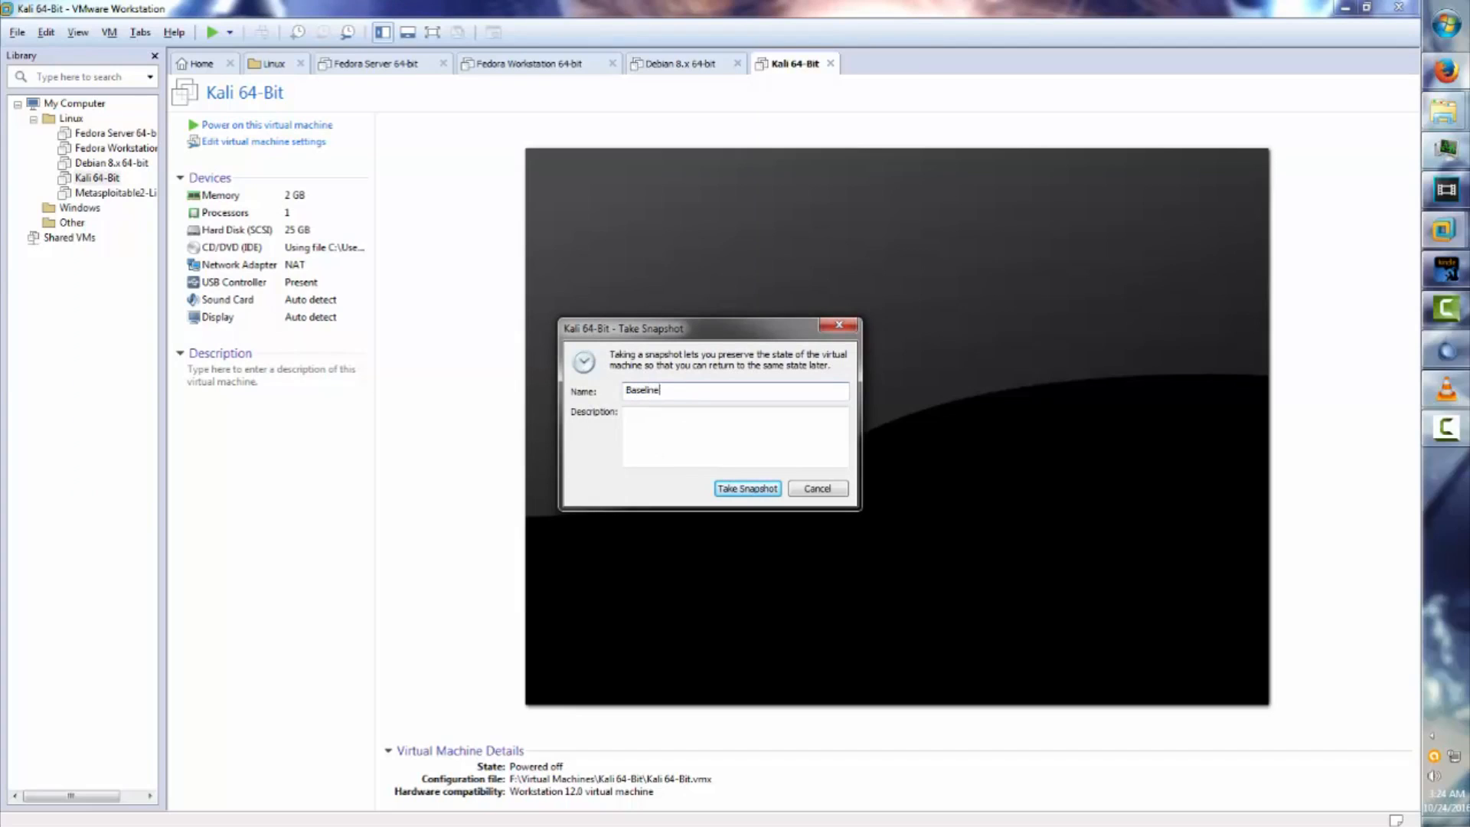
key(Return)
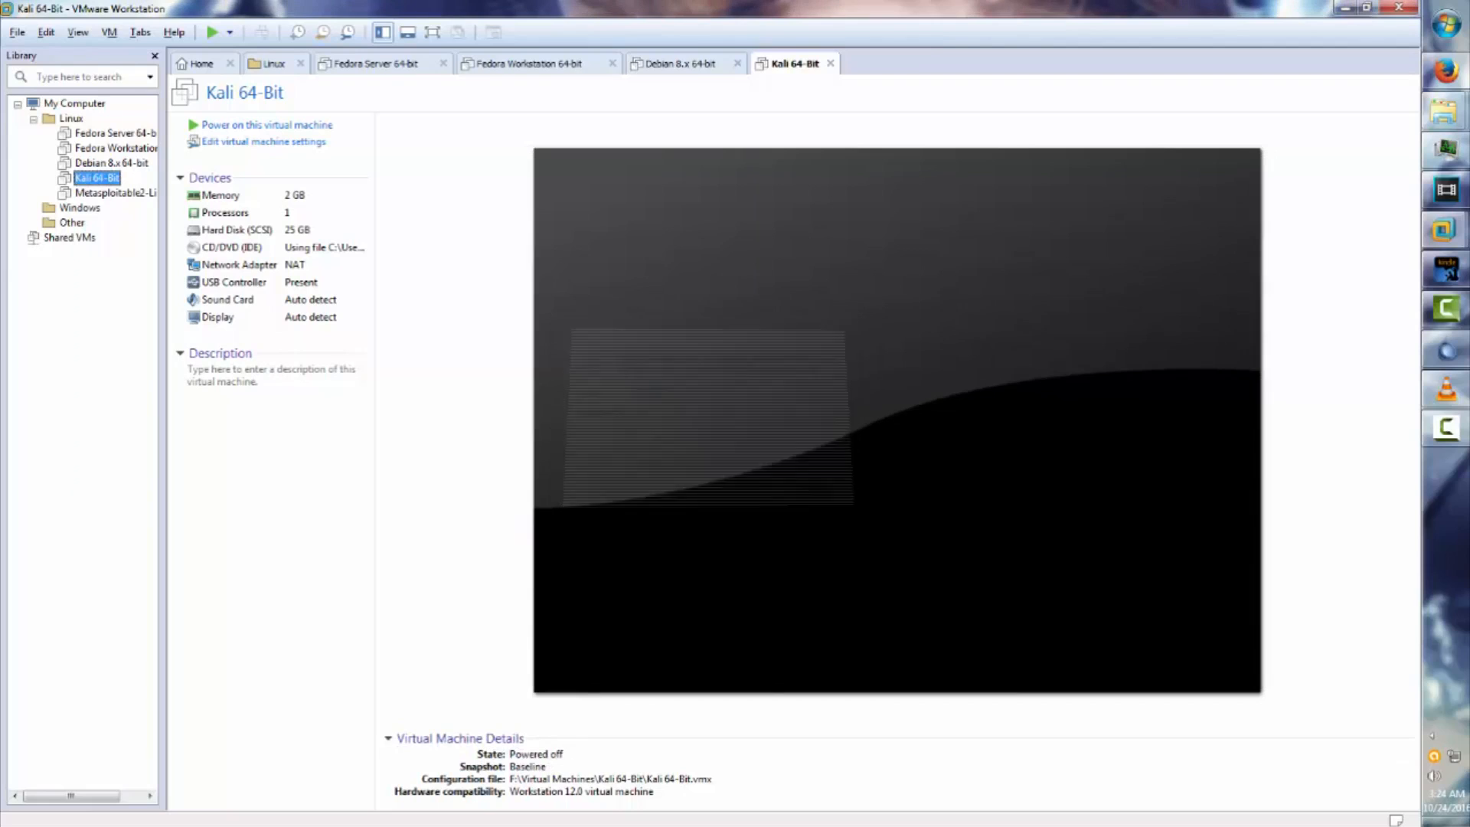
Check Metasploitable2-Linux's snapshot menu, confirming it already has a Baseline, without changes.
right_click(111, 192)
click(152, 201)
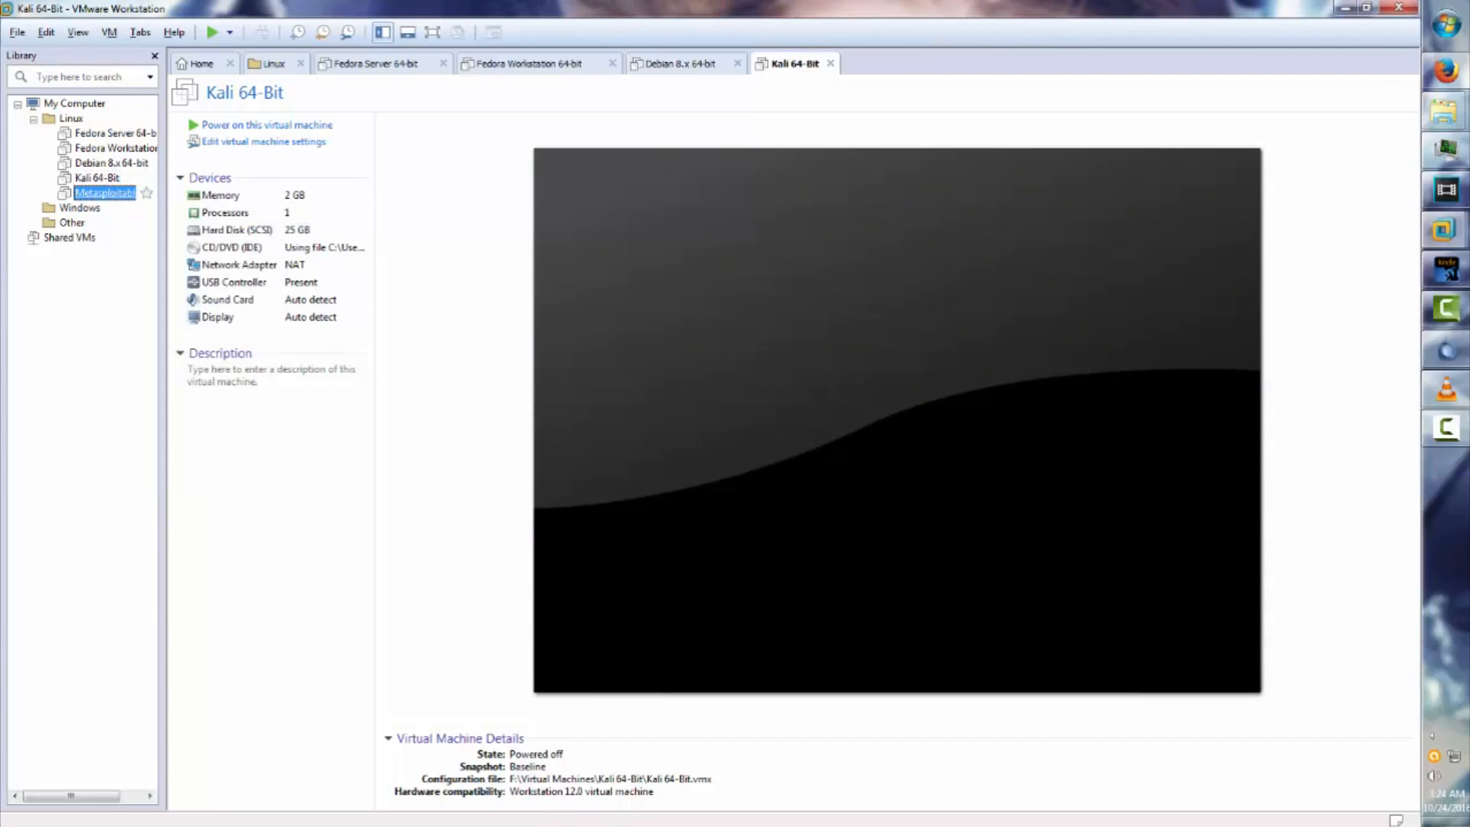
right_click(85, 192)
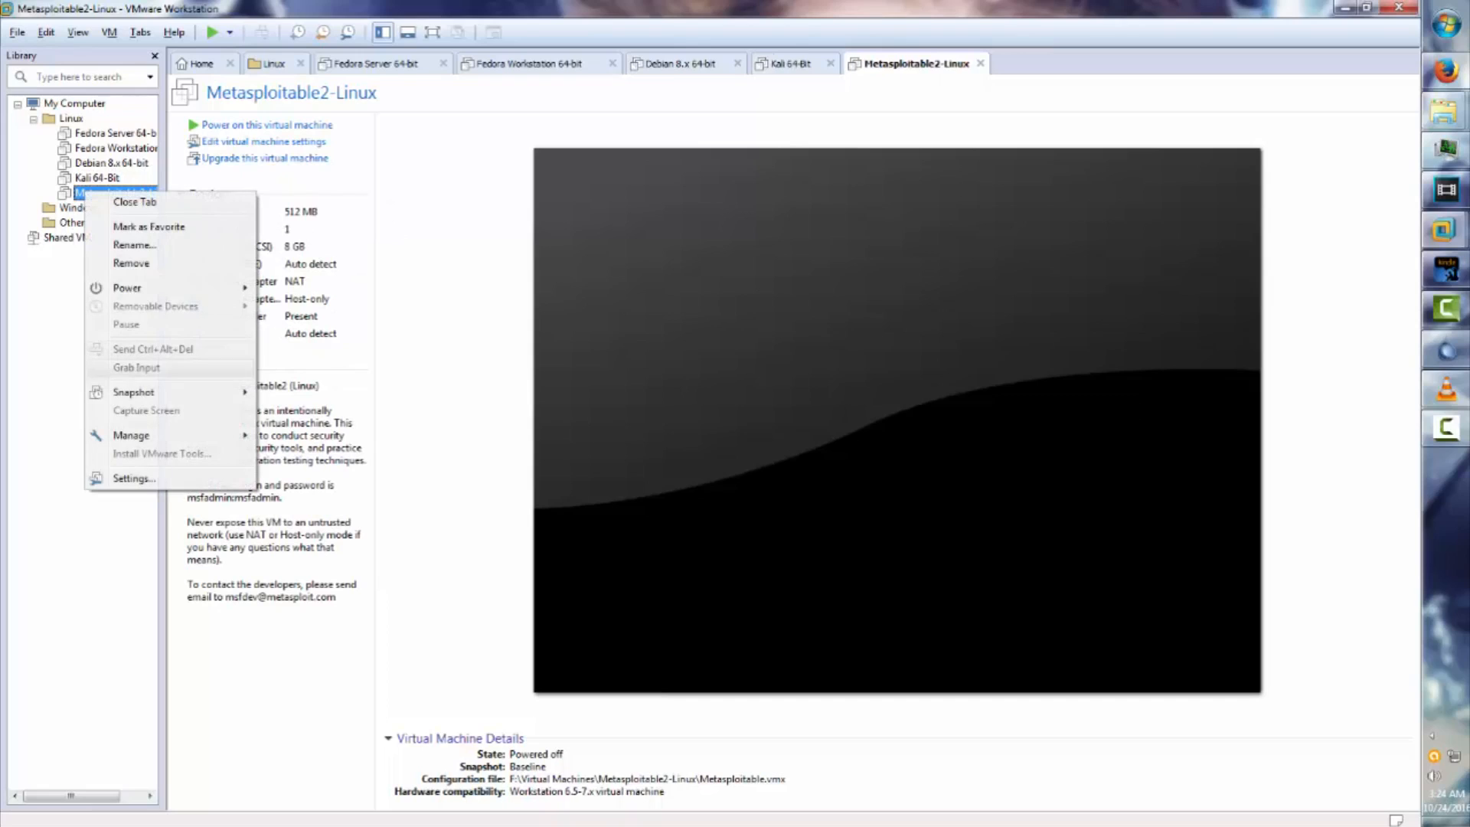
mouse_move(168, 393)
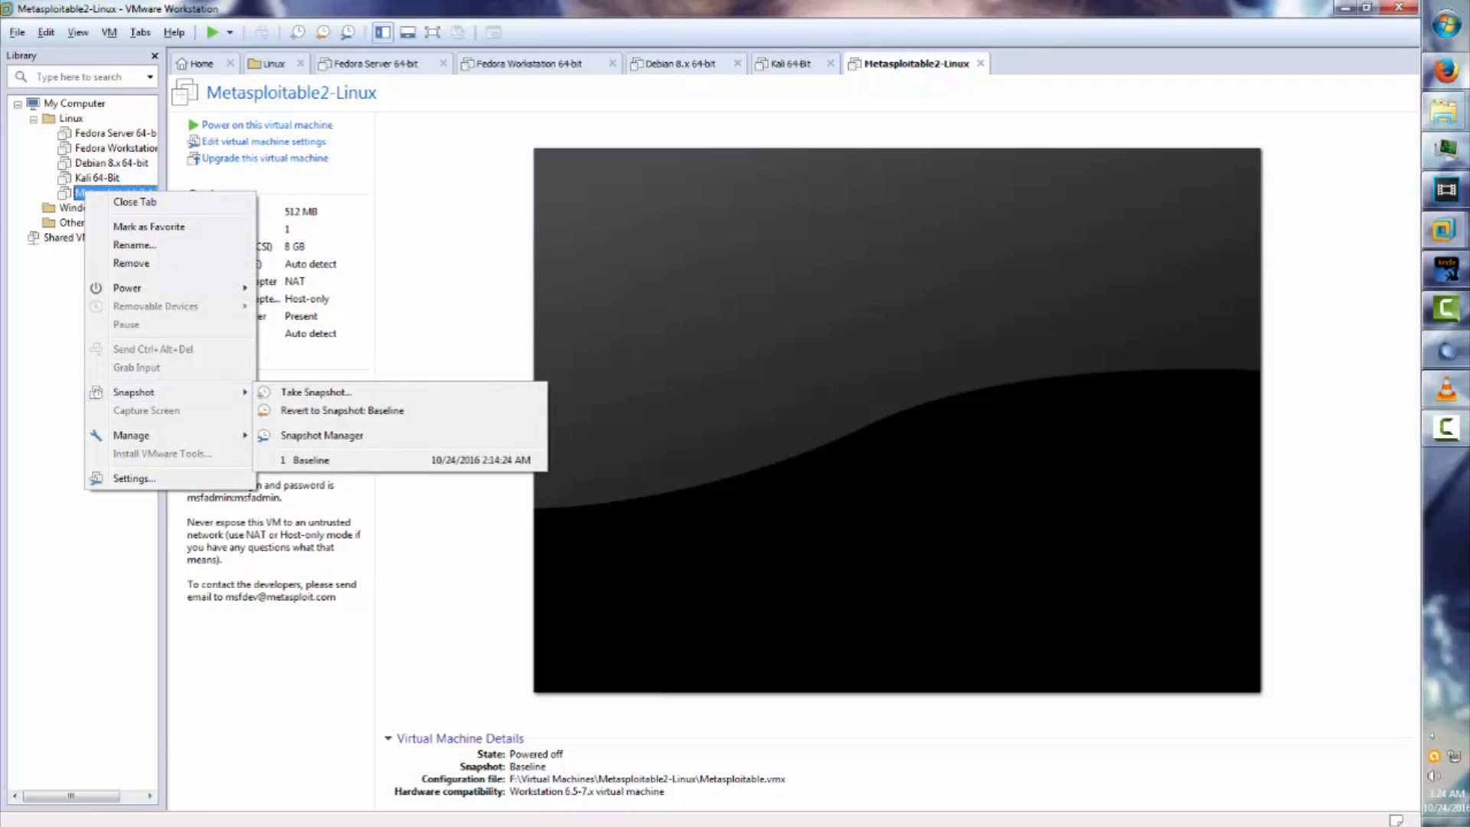
key(Escape)
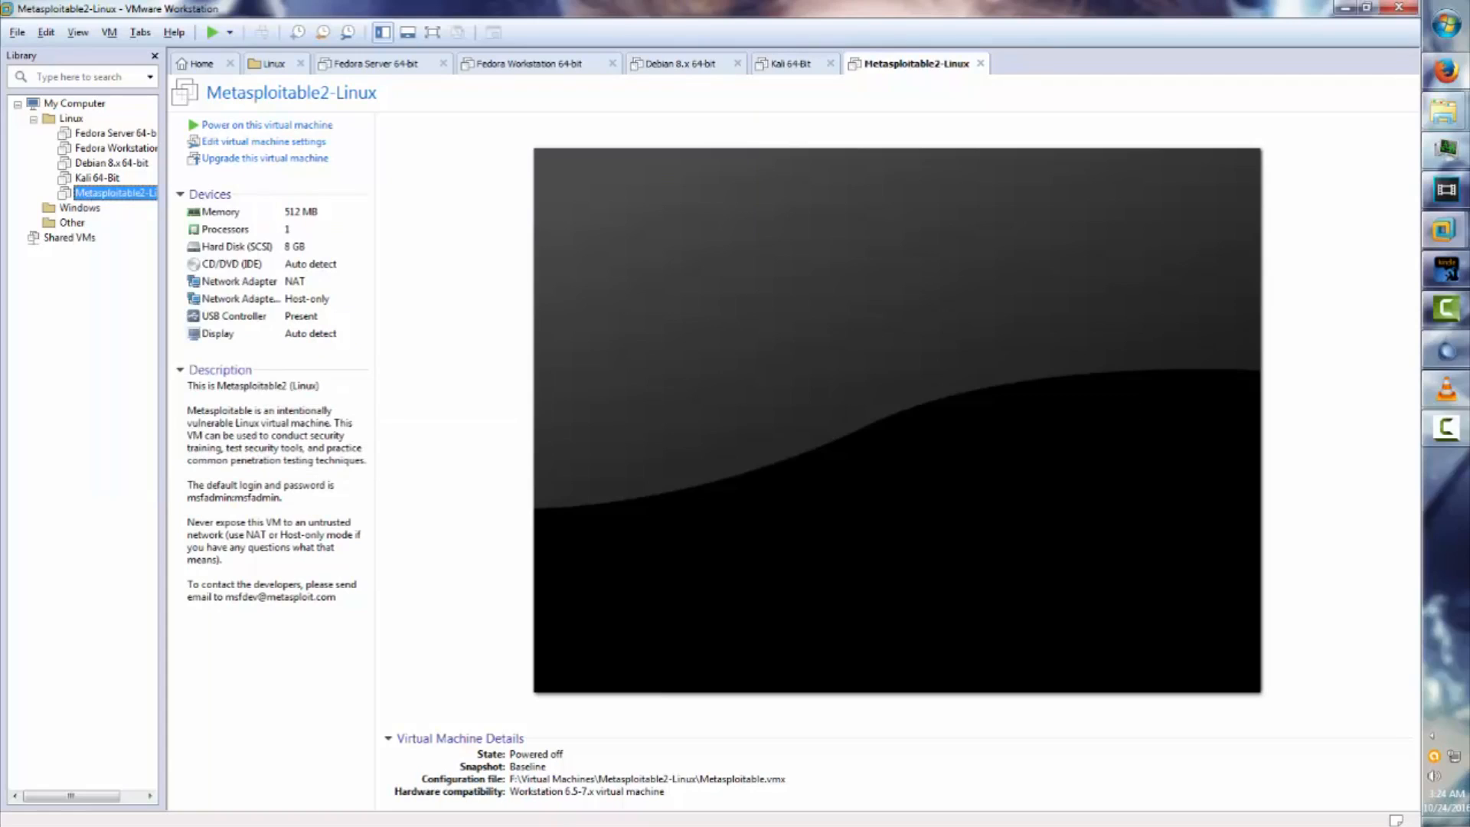